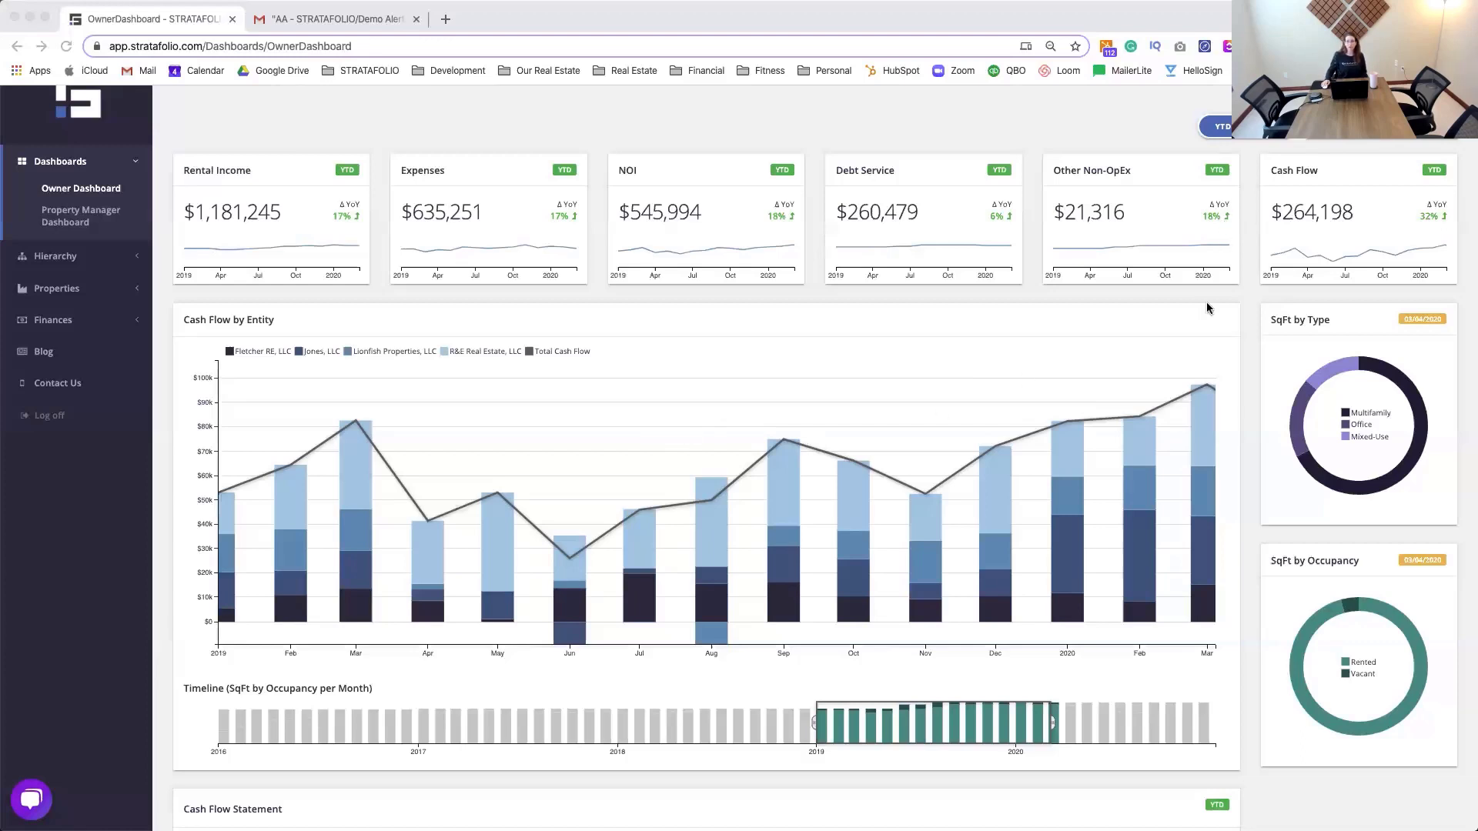
- Isolate Fletcher RE, LLC in the Cash Flow by Entity chart through its March 2019 bar, and restore all entities
{"action": "scroll", "coordinate": [1177, 341], "scroll_direction": "up", "scroll_amount": 1}
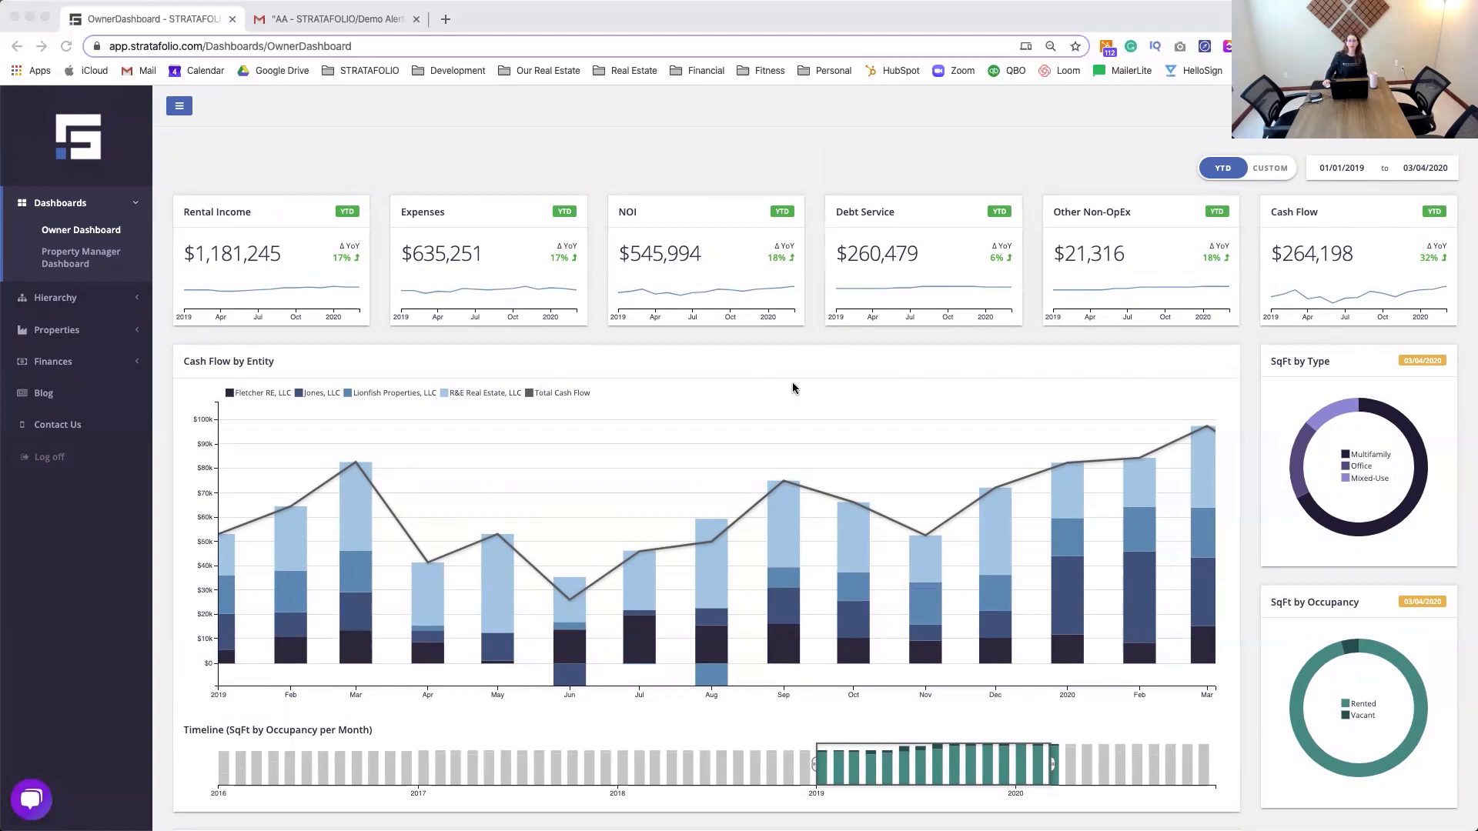
{"action": "scroll", "coordinate": [893, 419], "scroll_direction": "down", "scroll_amount": 1}
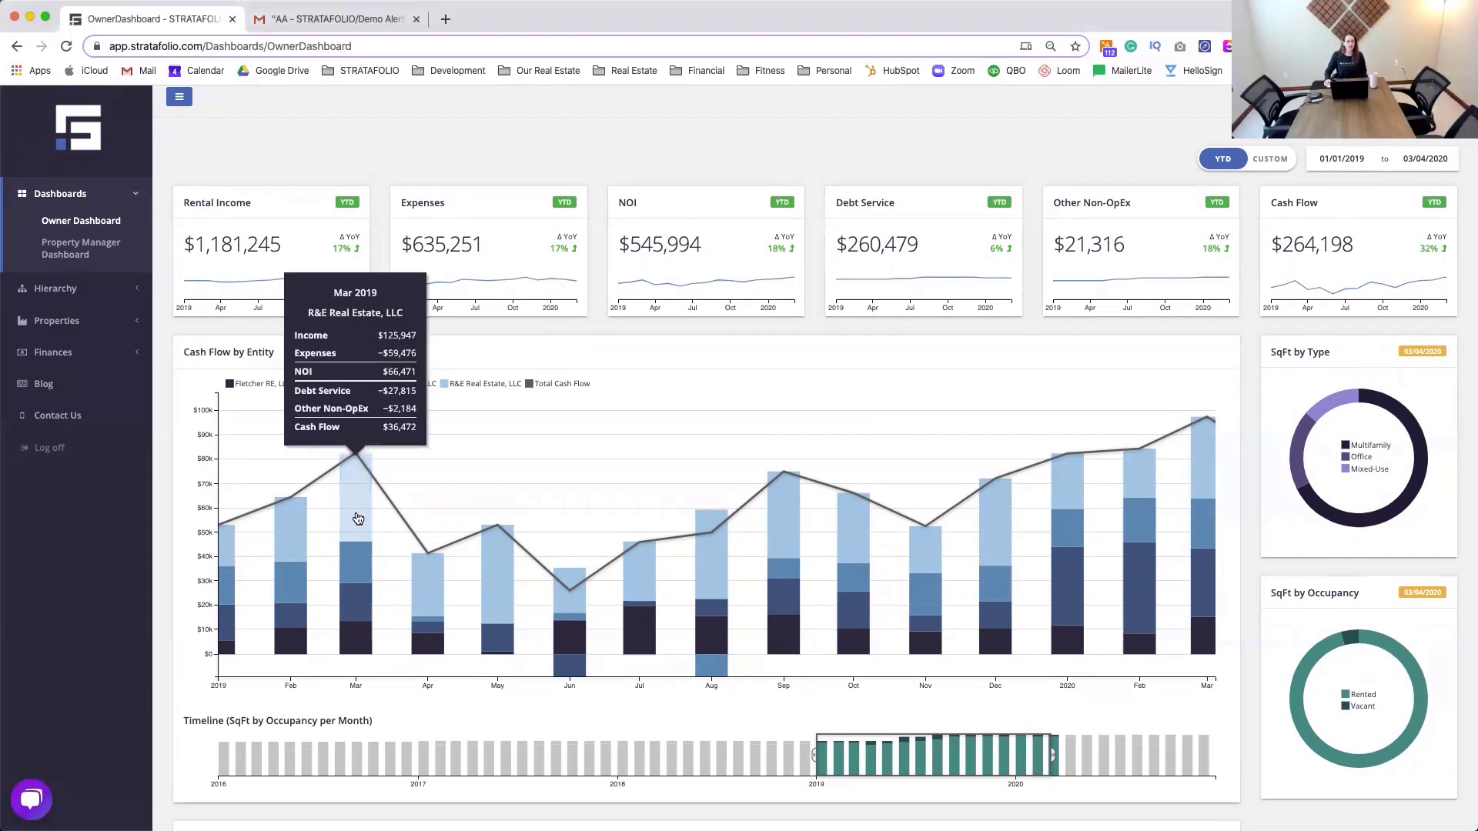
{"action": "left_click", "coordinate": [356, 517]}
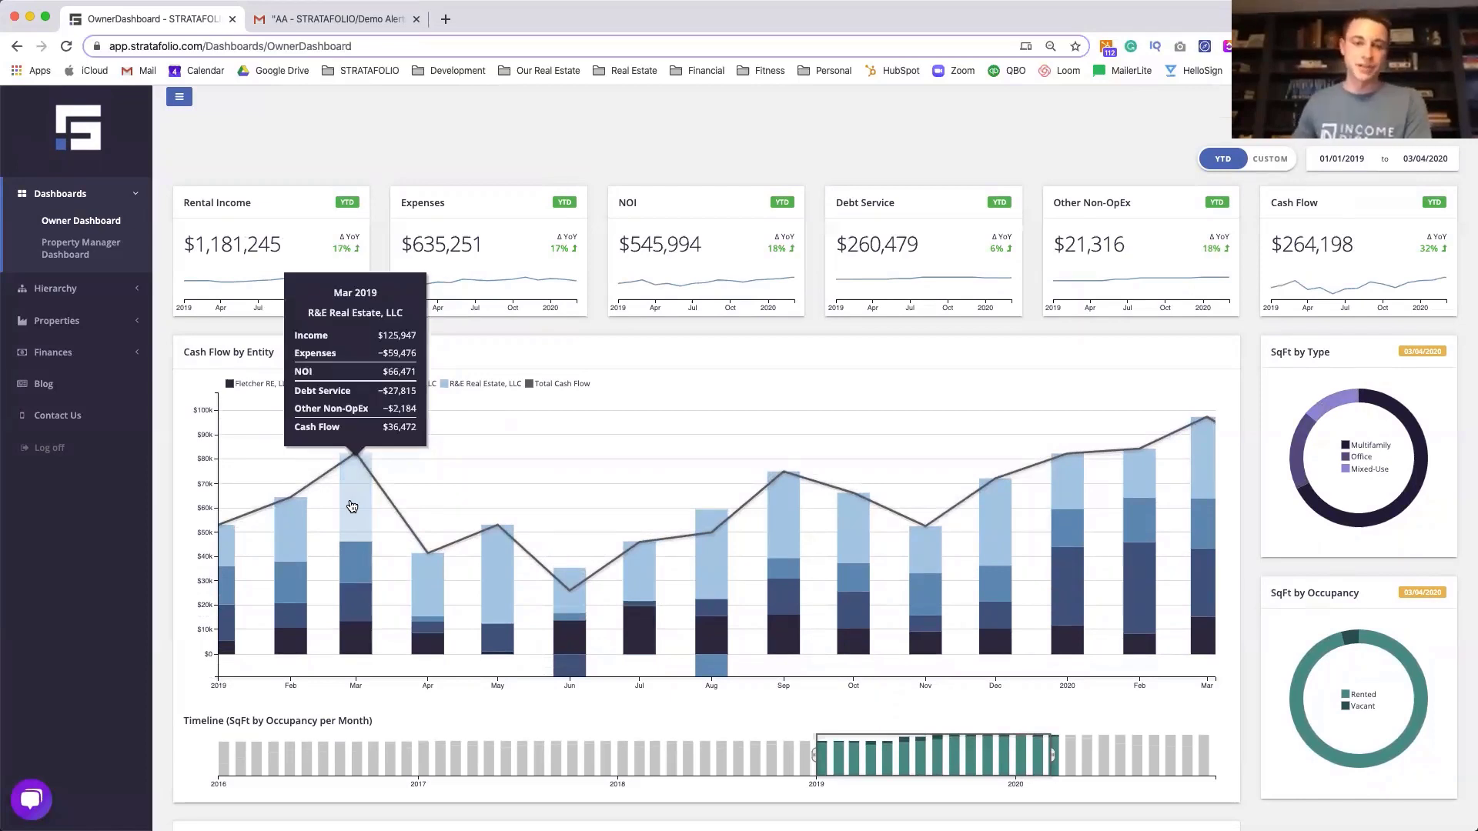
{"action": "left_click", "coordinate": [353, 635]}
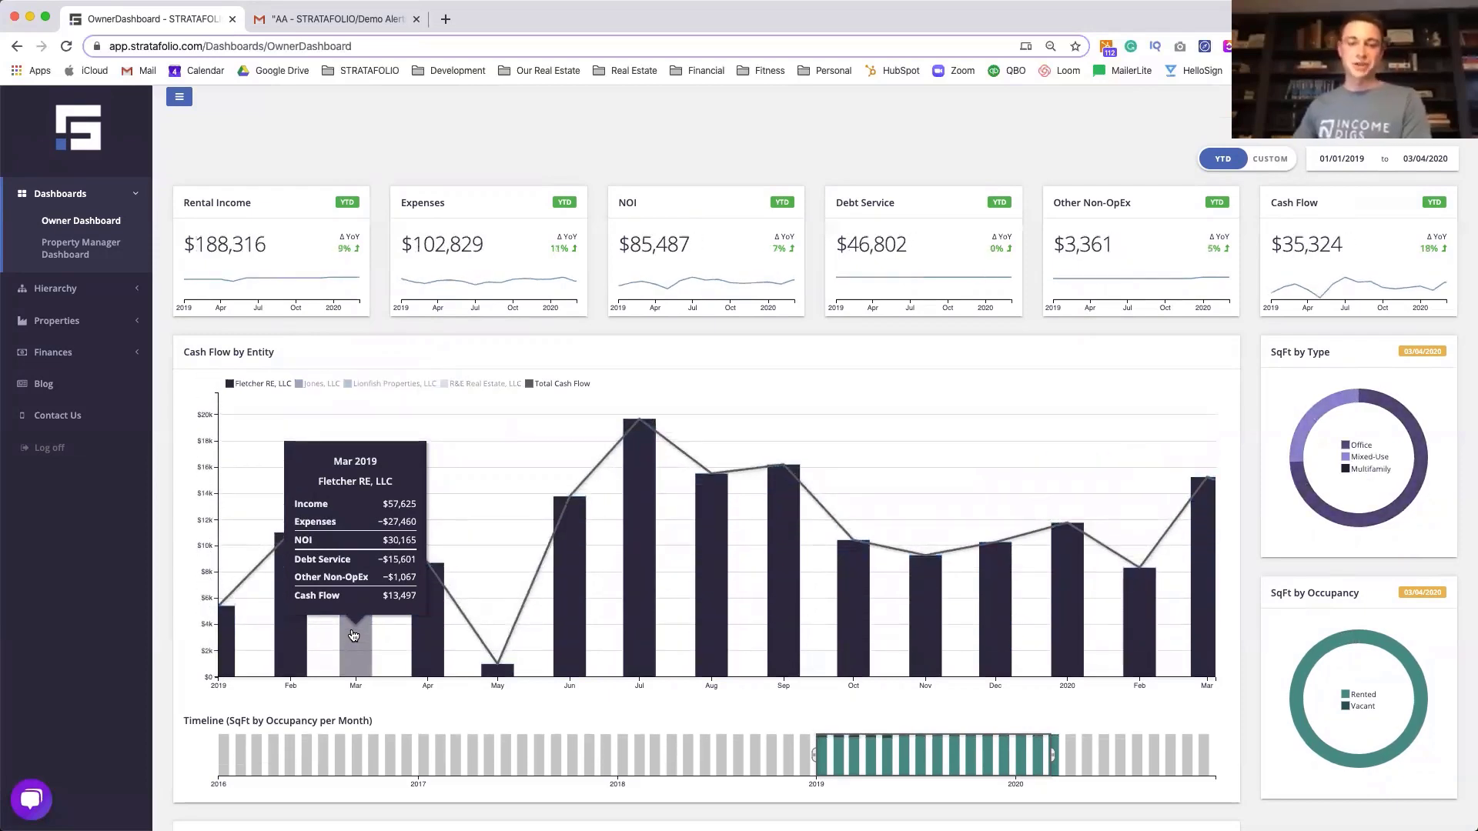
{"action": "left_click", "coordinate": [353, 635]}
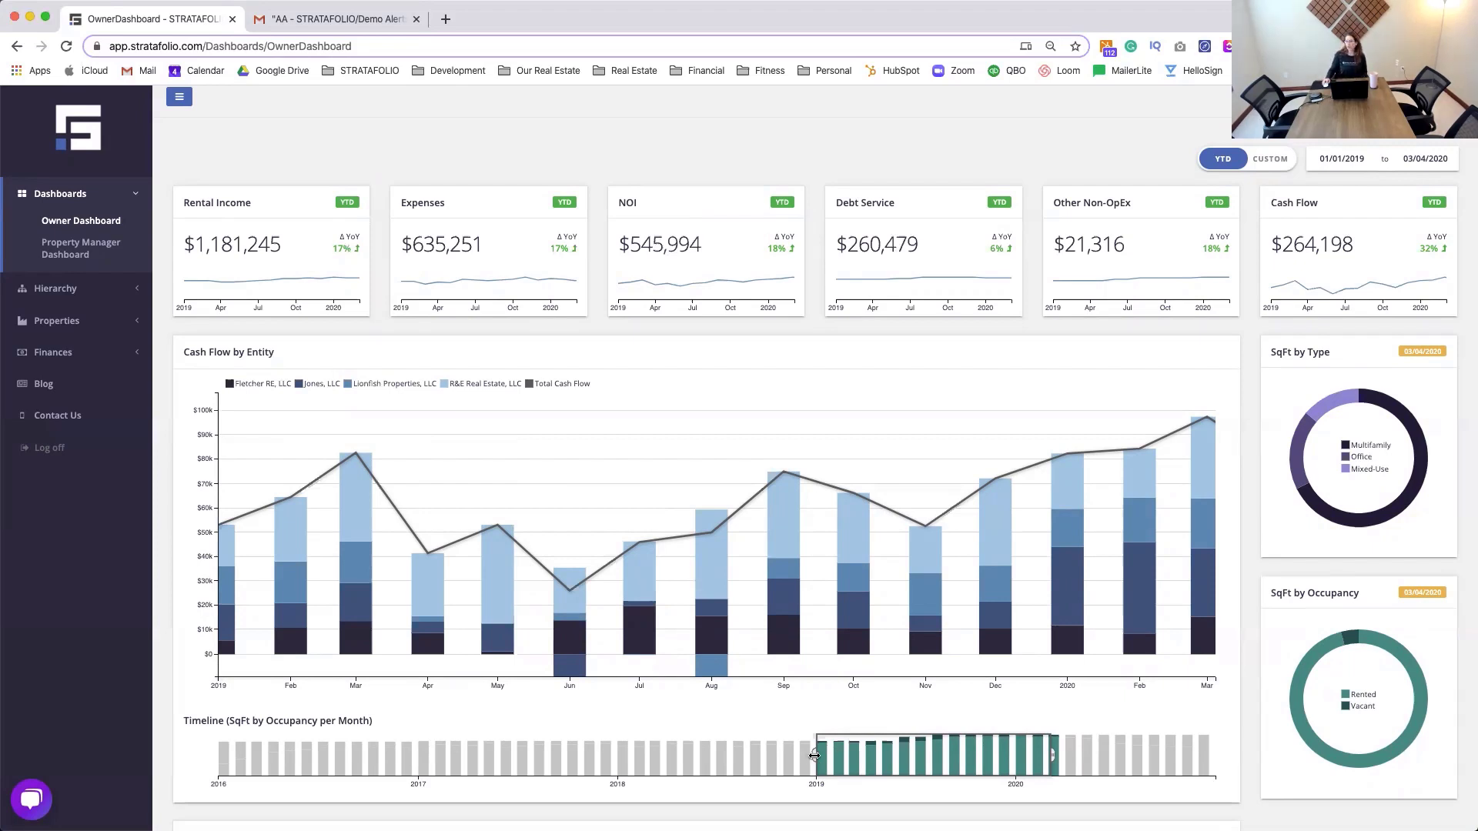
- Extend the dashboard's timeline range back to 01/01/2016, then reload the page to reset it and dismiss the chat greeting
{"action": "left_click_drag", "start_coordinate": [814, 756], "coordinate": [219, 777]}
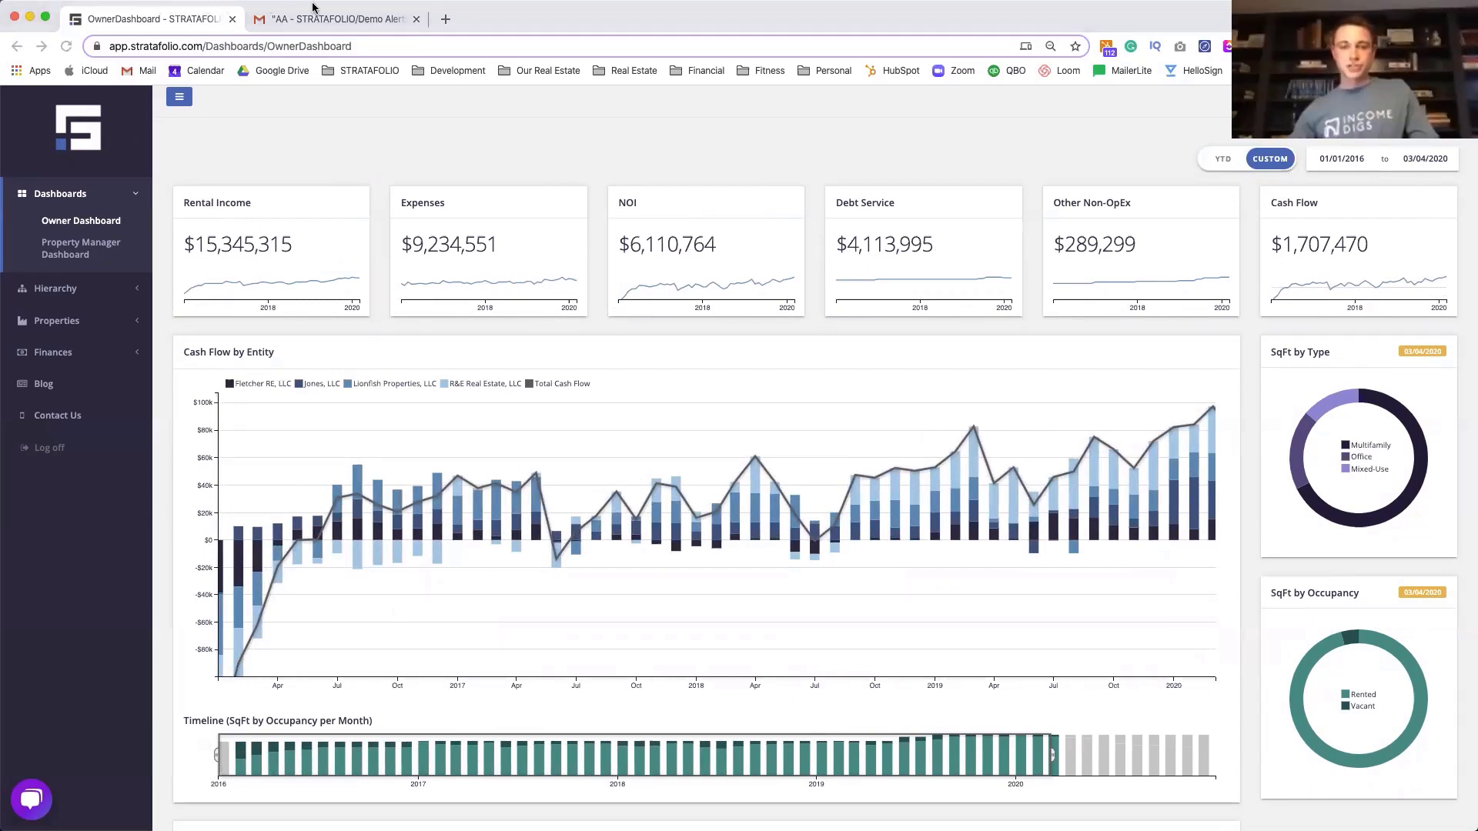
{"action": "left_click", "coordinate": [67, 46]}
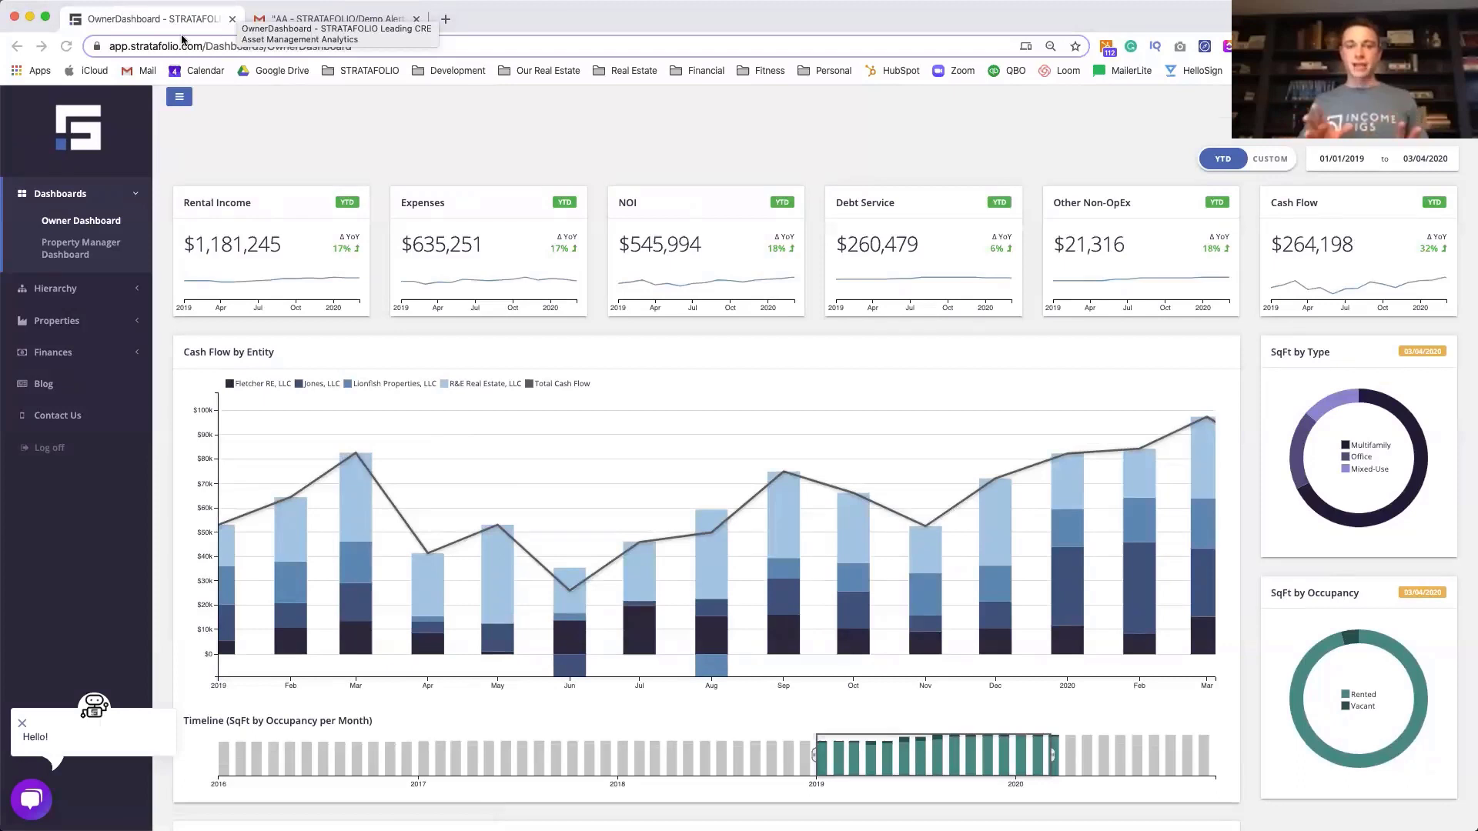
{"action": "left_click", "coordinate": [21, 724]}
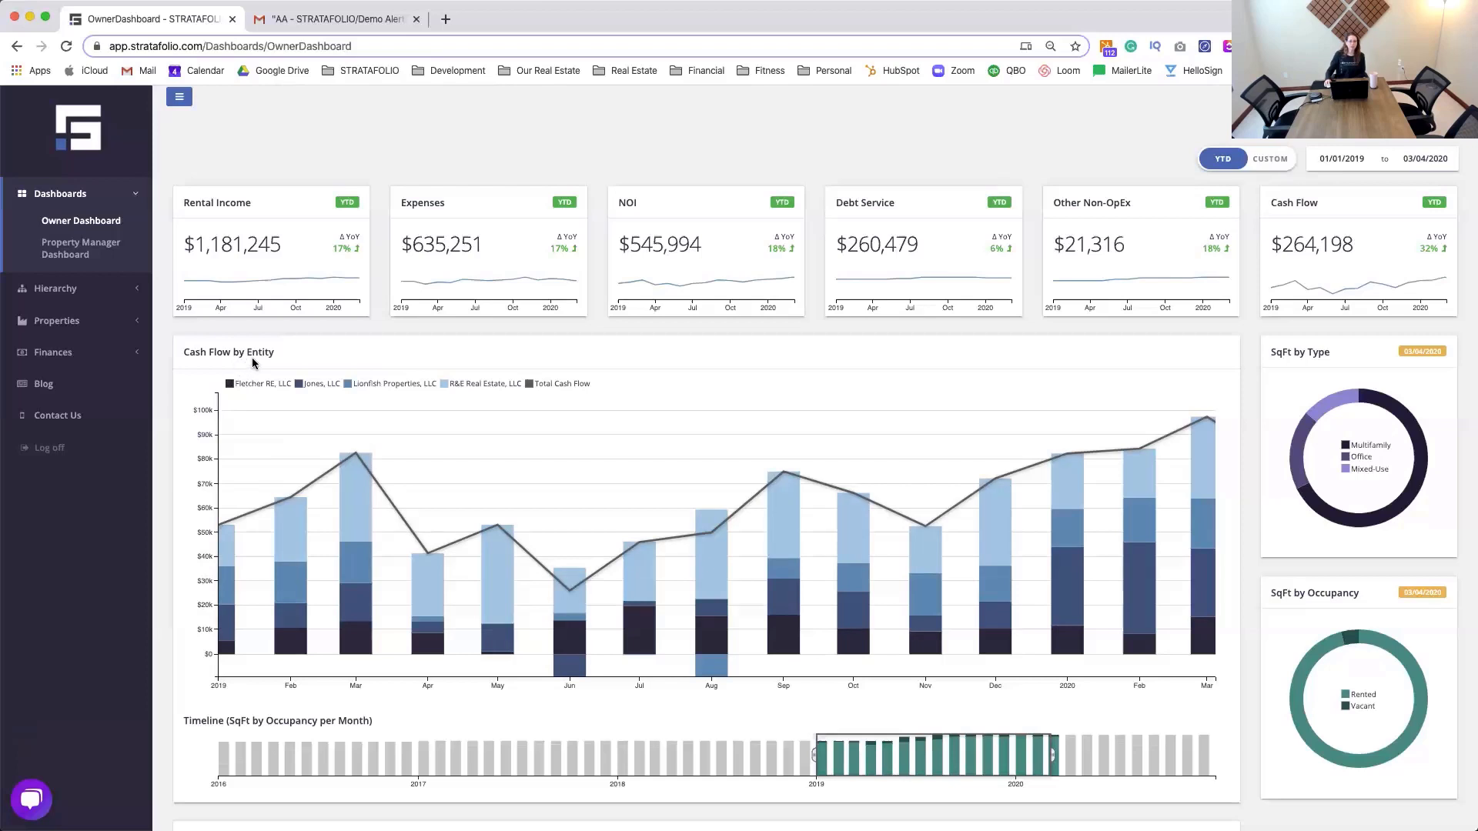
- Extend the timeline start back to 12/27/2017 so the Cash Flow Statement covers 12/27/2017 to 03/04/2020
{"action": "scroll", "coordinate": [773, 365], "scroll_direction": "down", "scroll_amount": 5}
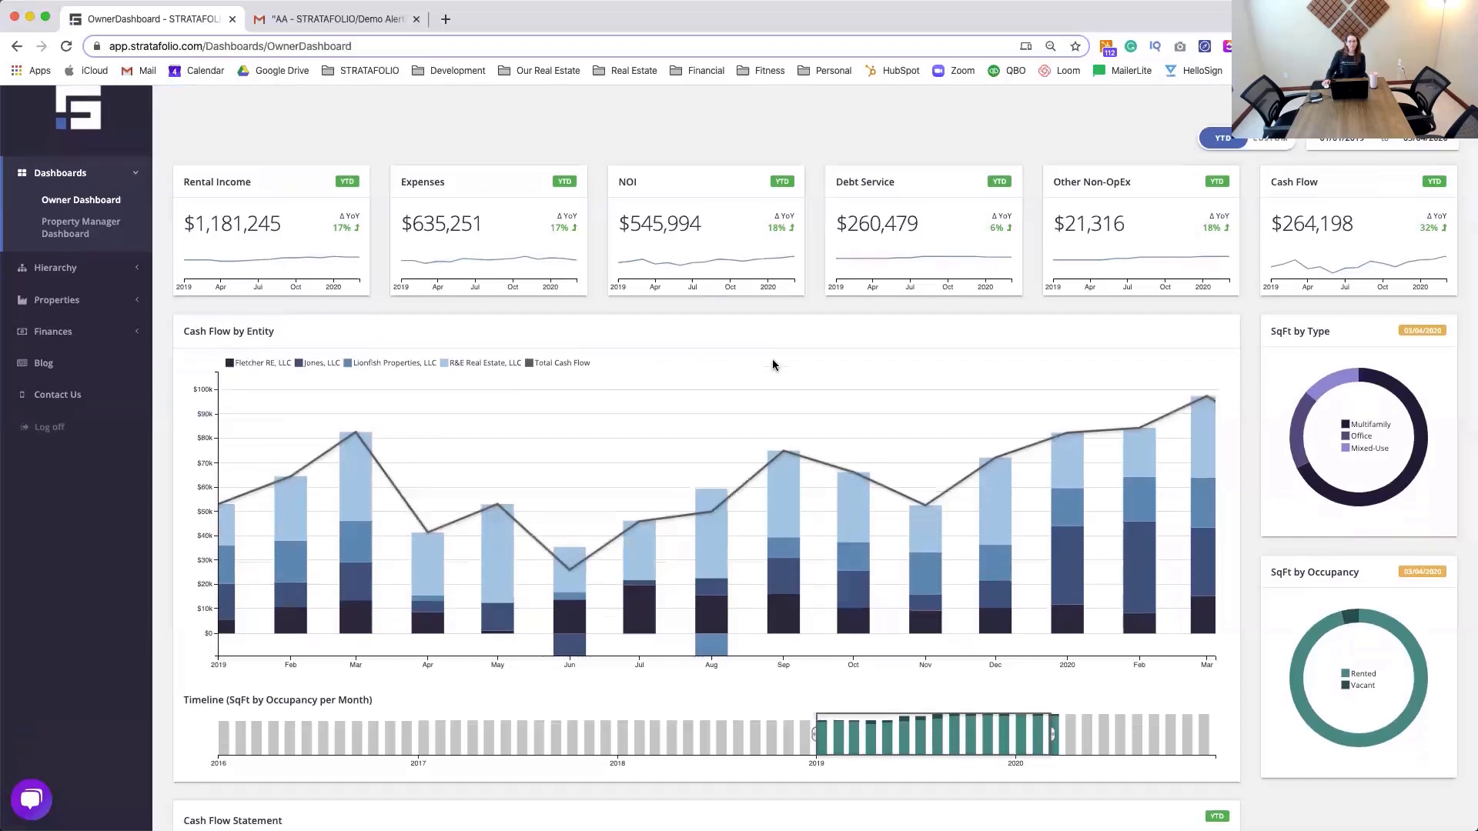
{"action": "scroll", "coordinate": [774, 365], "scroll_direction": "down", "scroll_amount": 5}
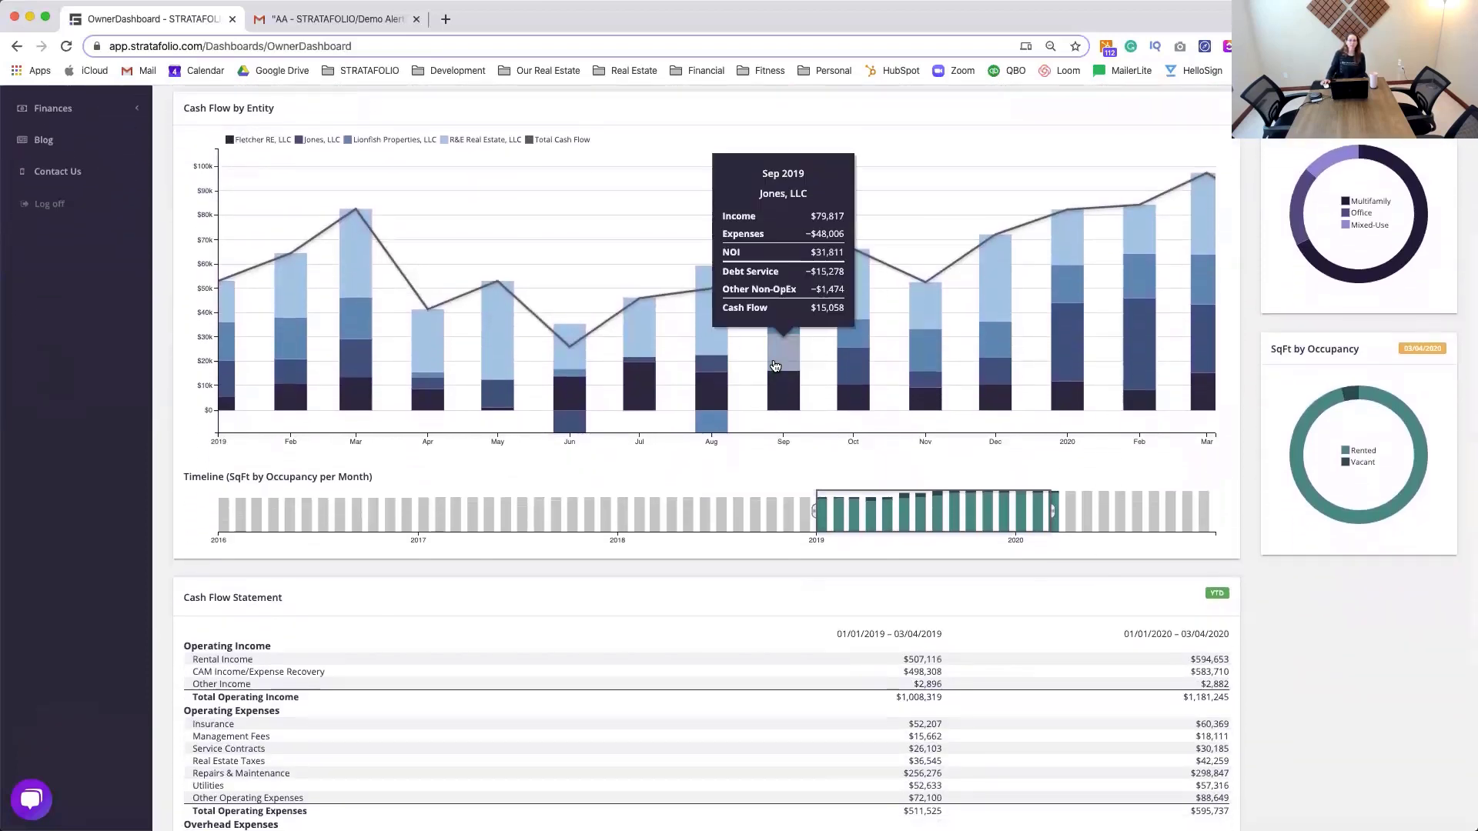
{"action": "scroll", "coordinate": [772, 365], "scroll_direction": "down", "scroll_amount": 2}
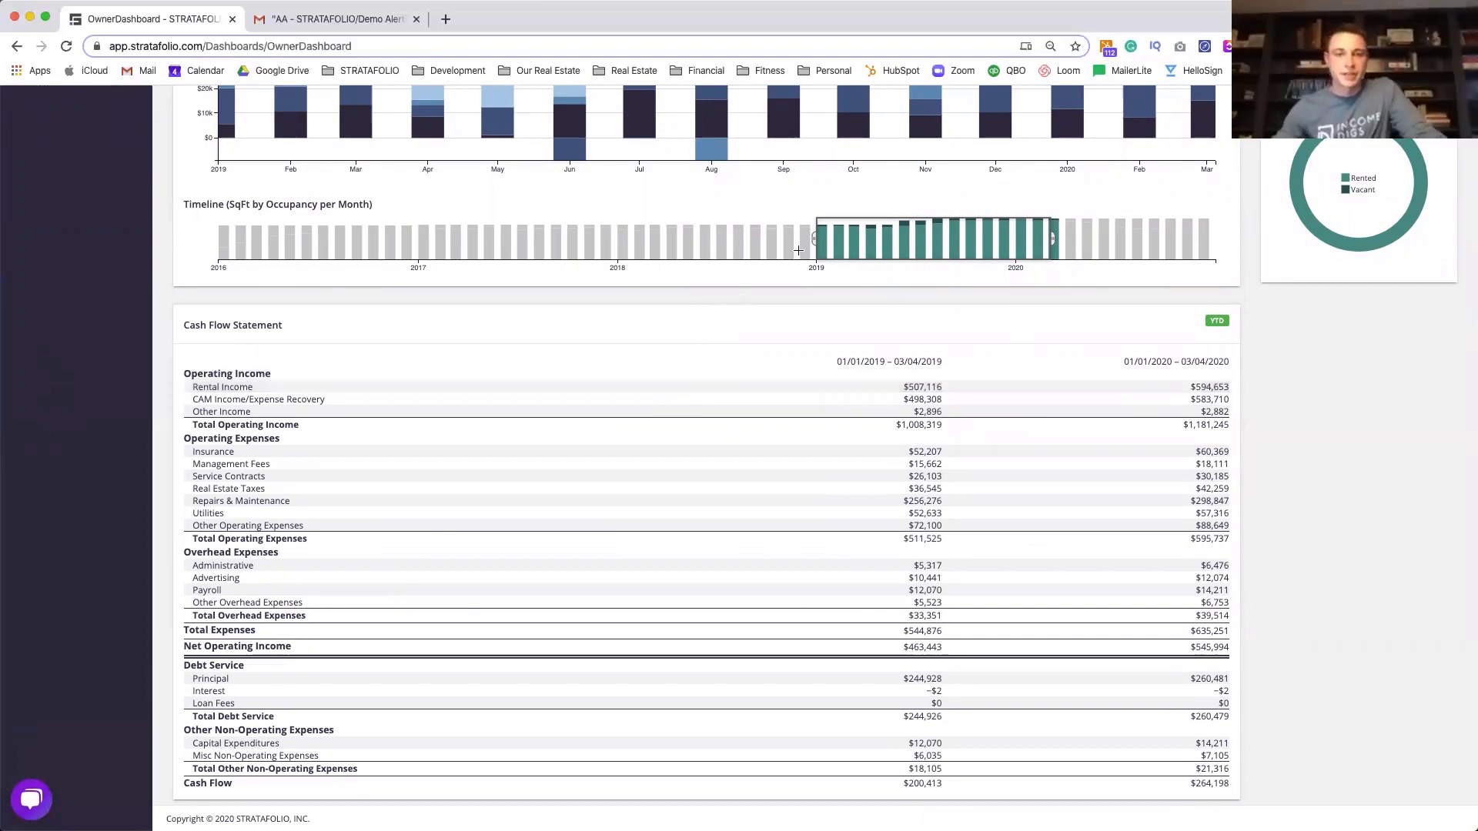
{"action": "left_click_drag", "start_coordinate": [816, 242], "coordinate": [614, 246]}
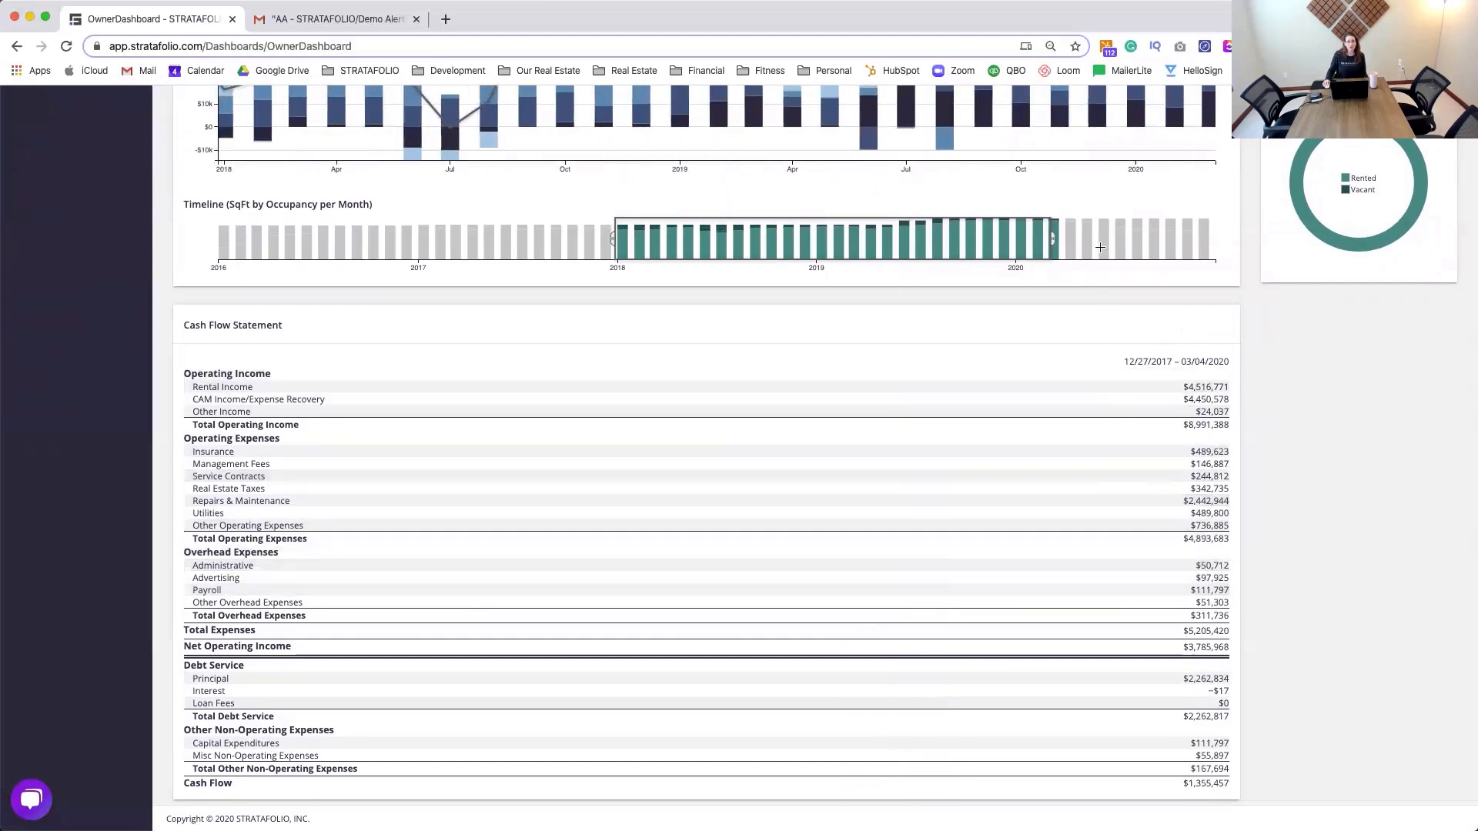
- Isolate Lionfish Properties, LLC through its negative August 2019 cash flow bar, and restore all entities
{"action": "left_click", "coordinate": [952, 149]}
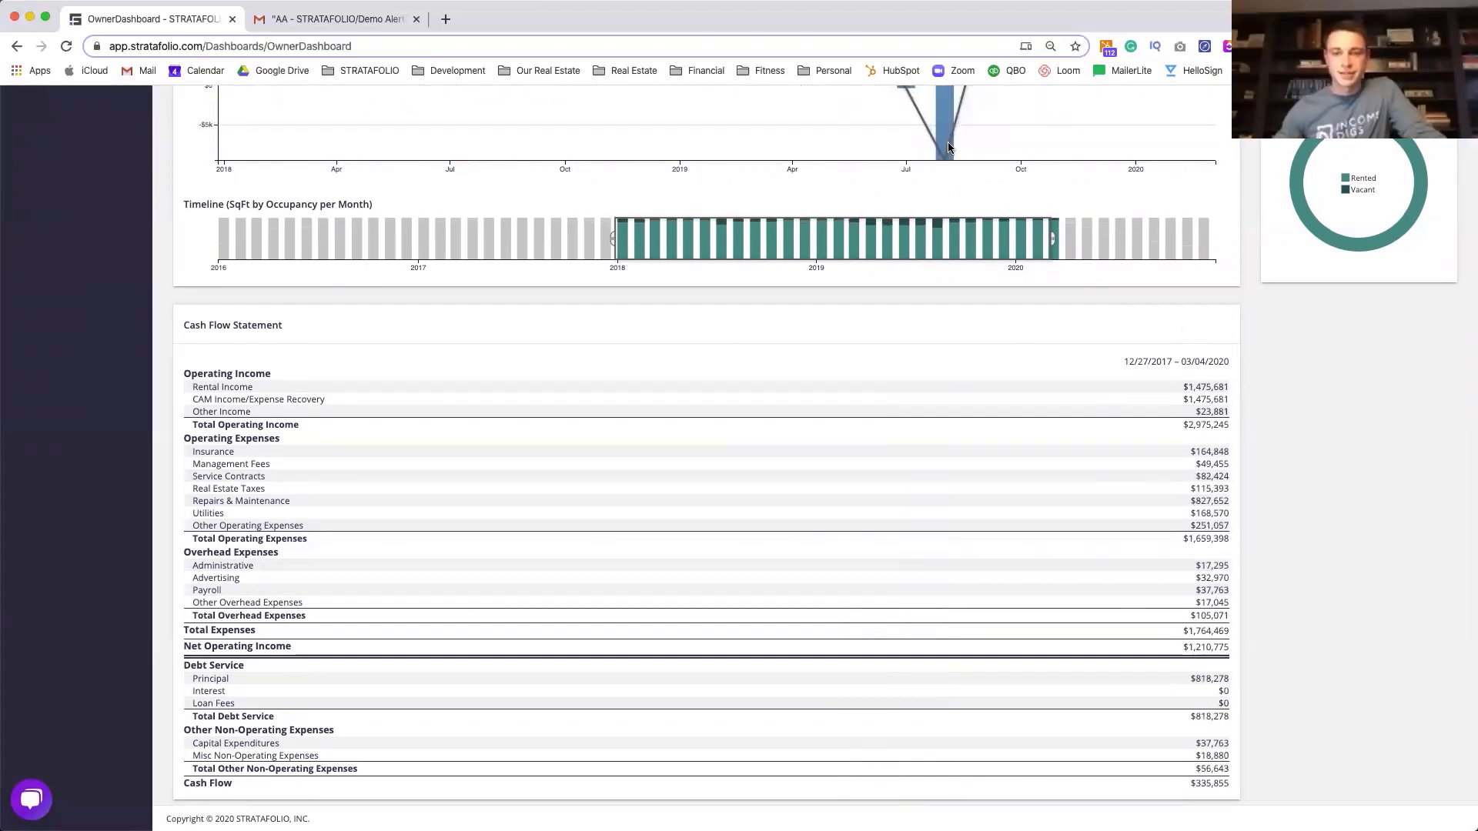
{"action": "left_click", "coordinate": [946, 143]}
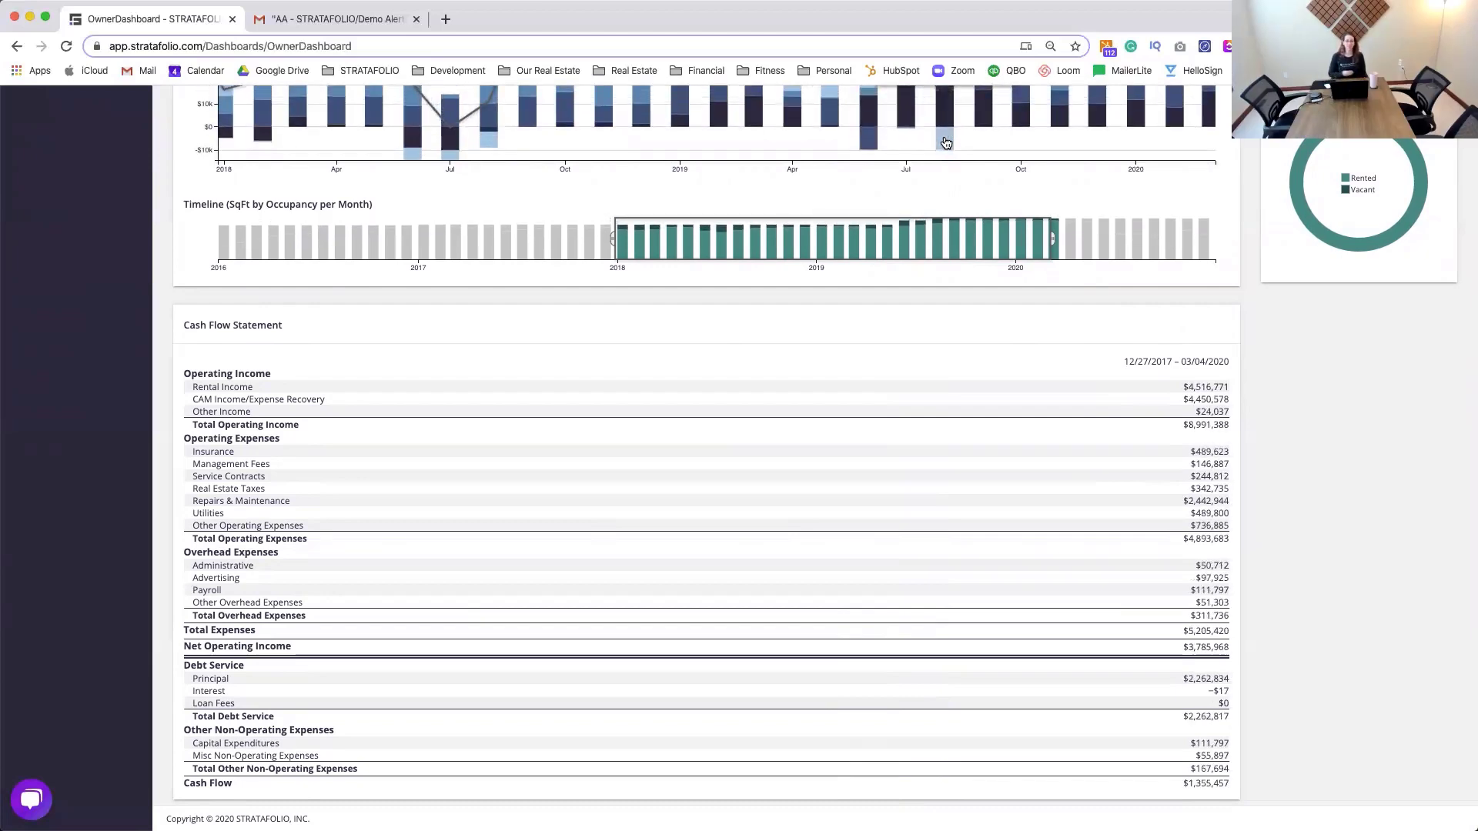
- Check the Office share in the SqFt by Type chart on the owner dashboard
{"action": "scroll", "coordinate": [947, 143], "scroll_direction": "up", "scroll_amount": 3}
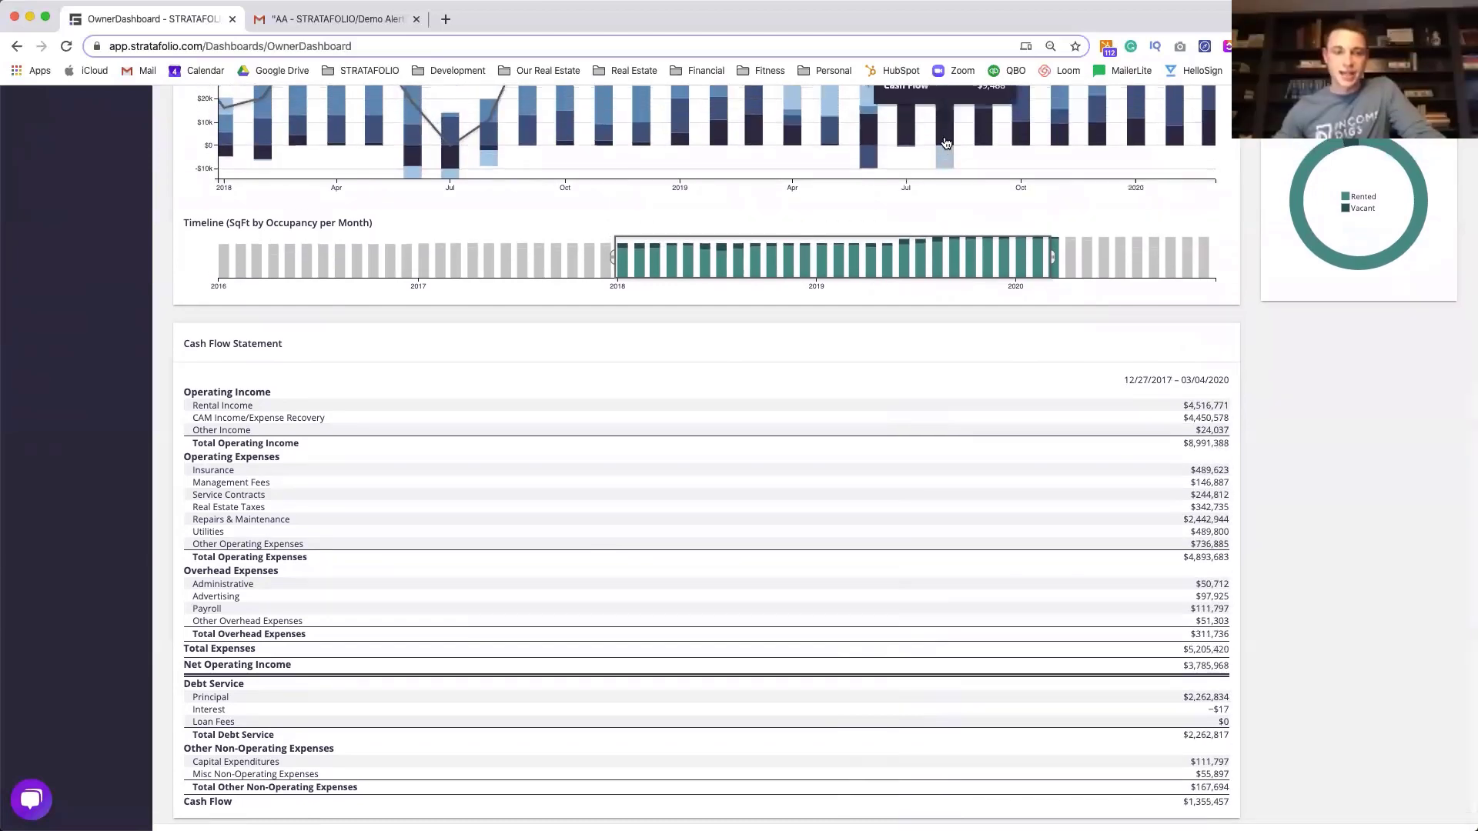
{"action": "scroll", "coordinate": [946, 142], "scroll_direction": "up", "scroll_amount": 3}
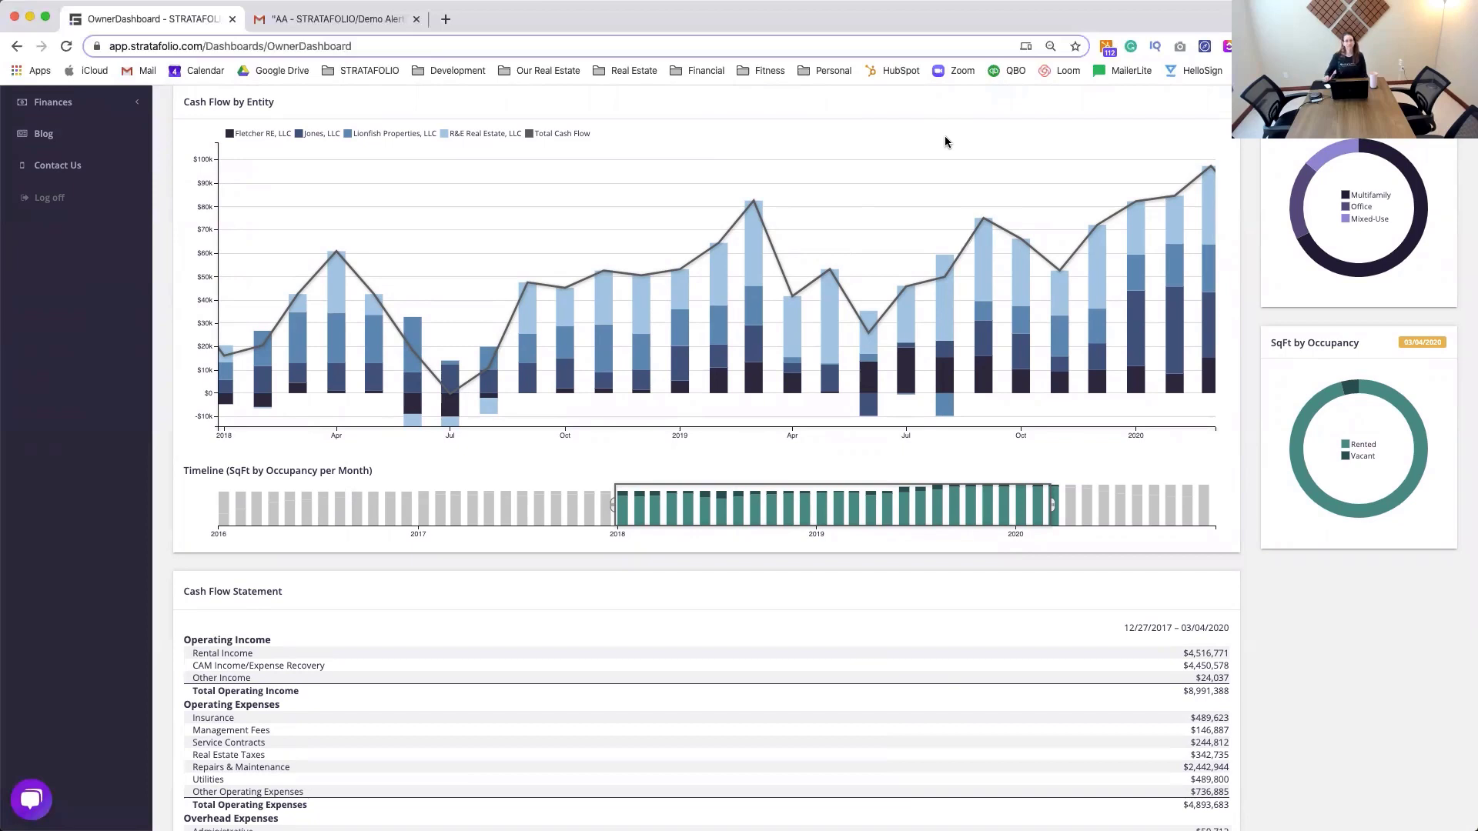
{"action": "scroll", "coordinate": [946, 141], "scroll_direction": "up", "scroll_amount": 3}
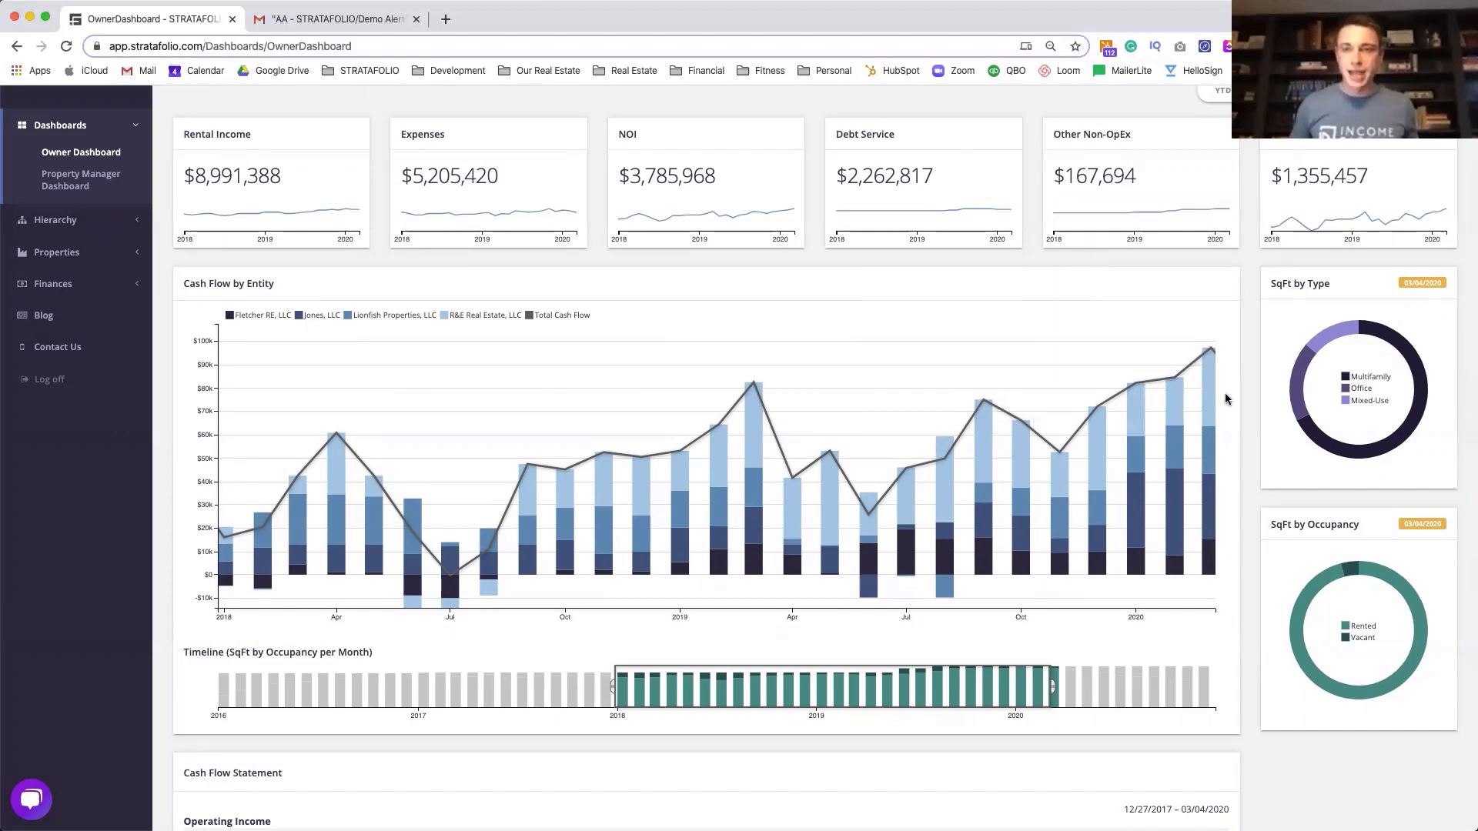
{"action": "mouse_move", "coordinate": [1300, 398]}
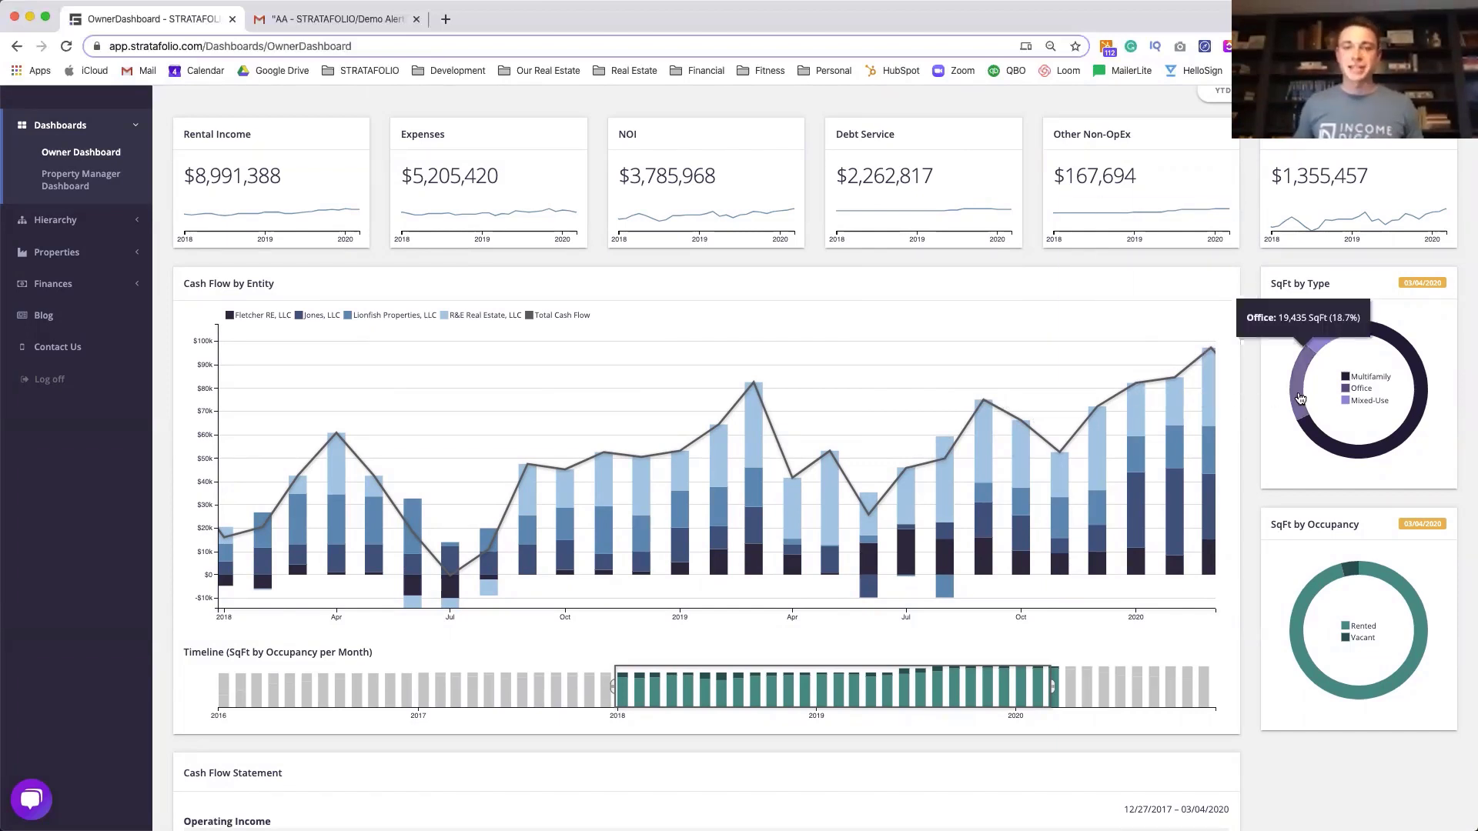
- Open the All Loans overview and go to its table of individual loans
{"action": "left_click", "coordinate": [48, 284]}
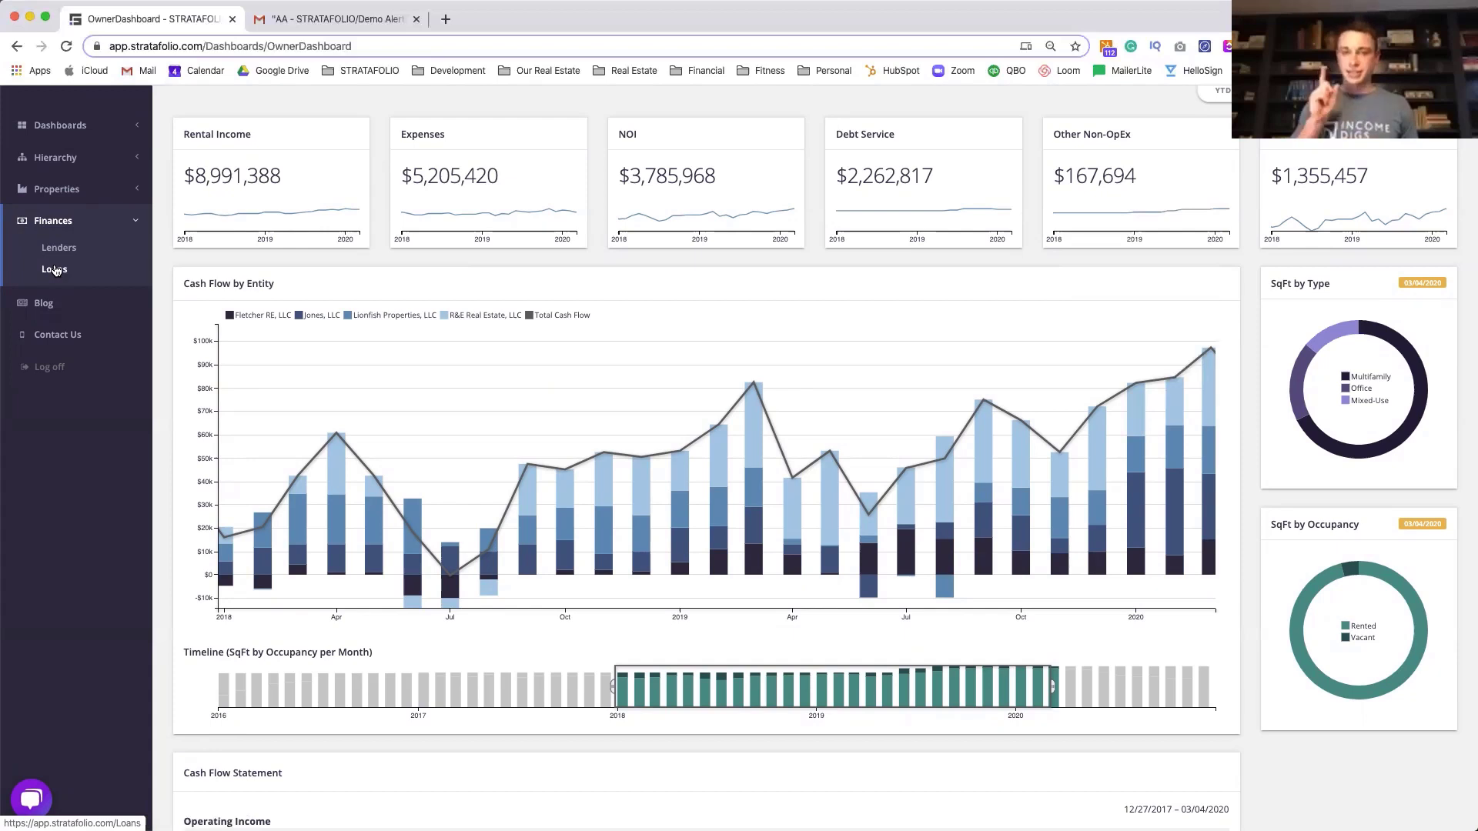
{"action": "left_click", "coordinate": [55, 269]}
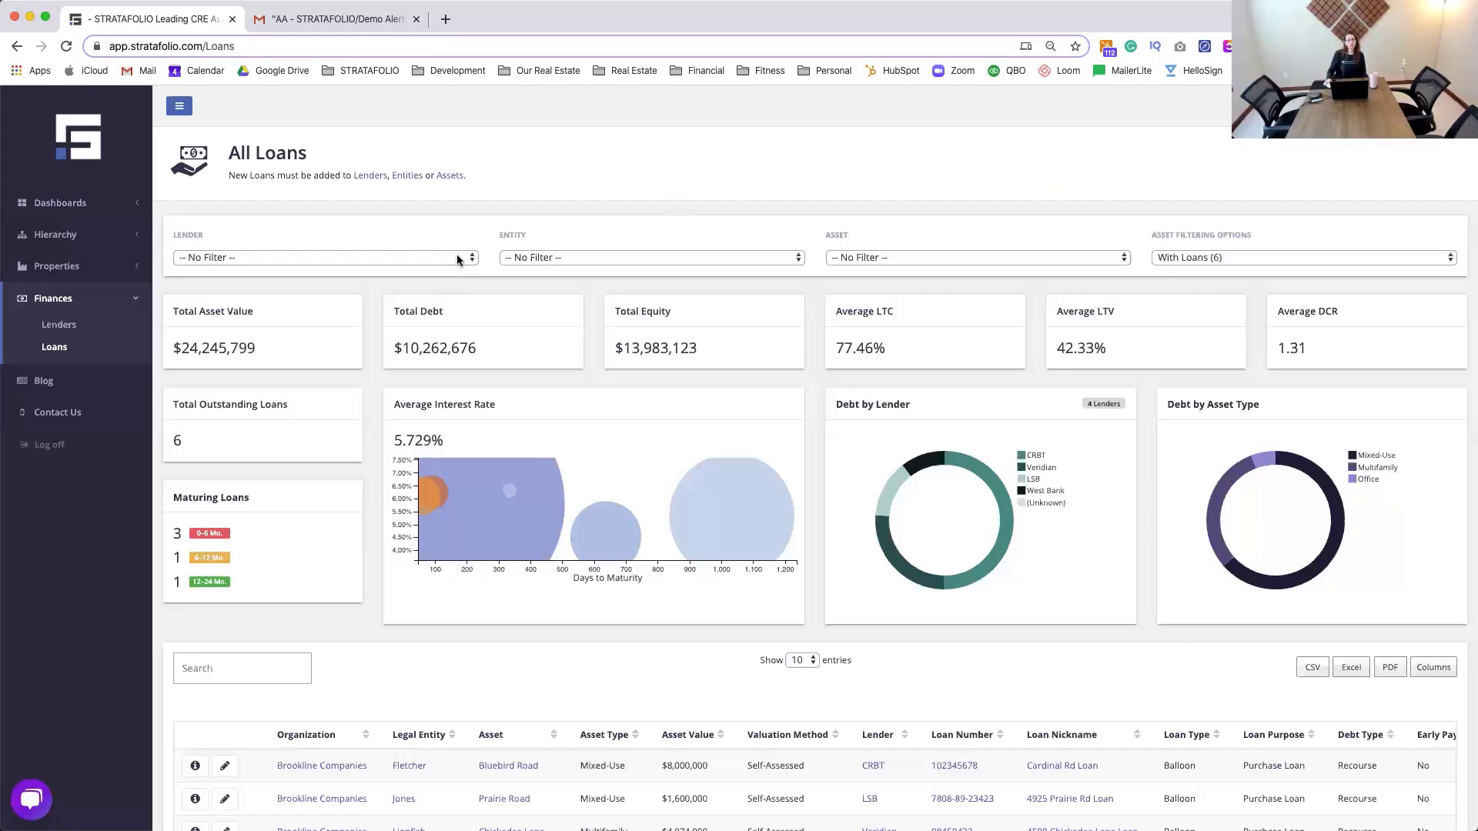
{"action": "scroll", "coordinate": [560, 646], "scroll_direction": "down", "scroll_amount": 1}
{"action": "scroll", "coordinate": [560, 646], "scroll_direction": "down", "scroll_amount": 3}
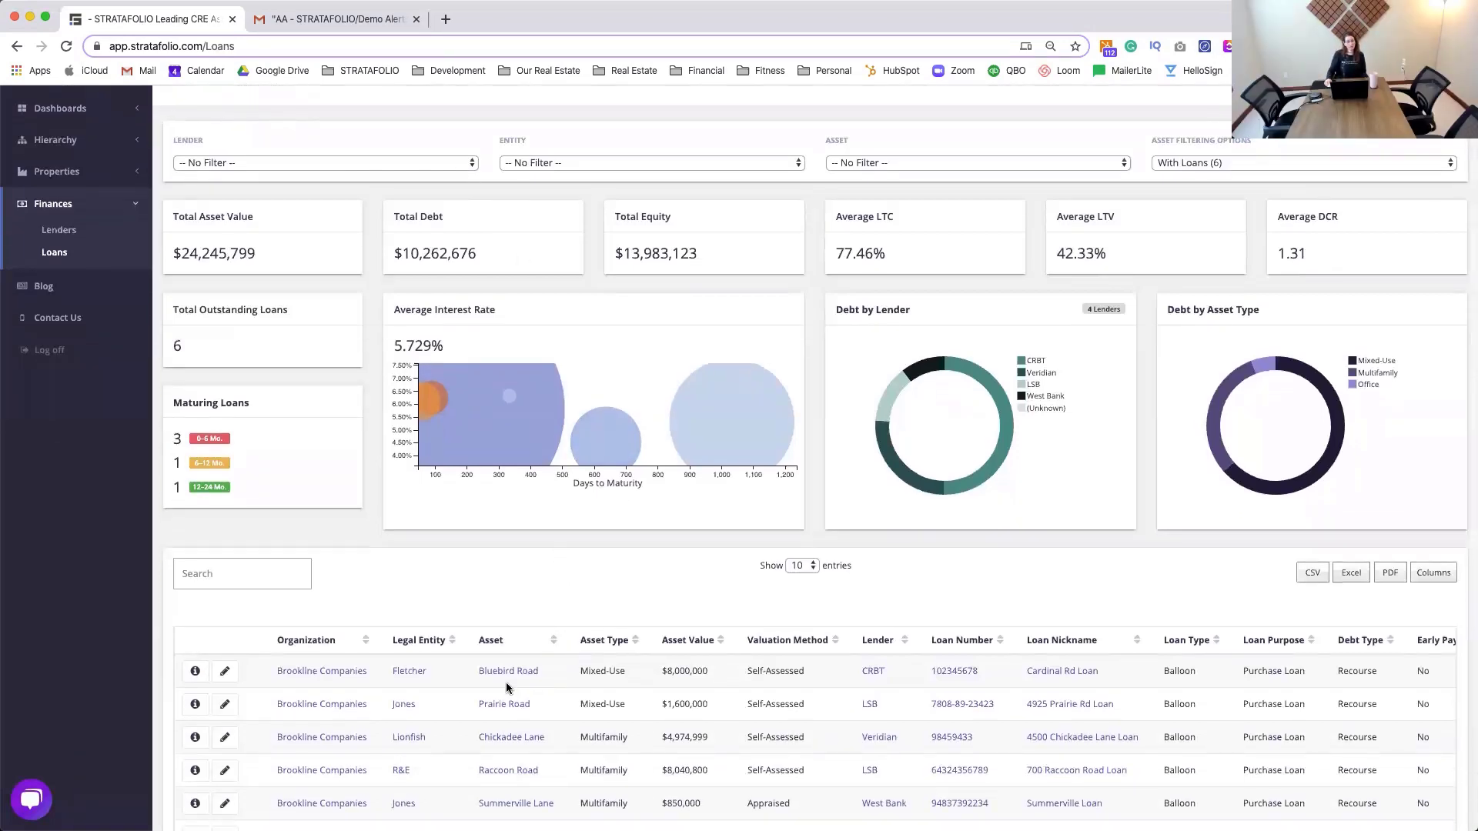
{"action": "scroll", "coordinate": [970, 718], "scroll_direction": "down", "scroll_amount": 4}
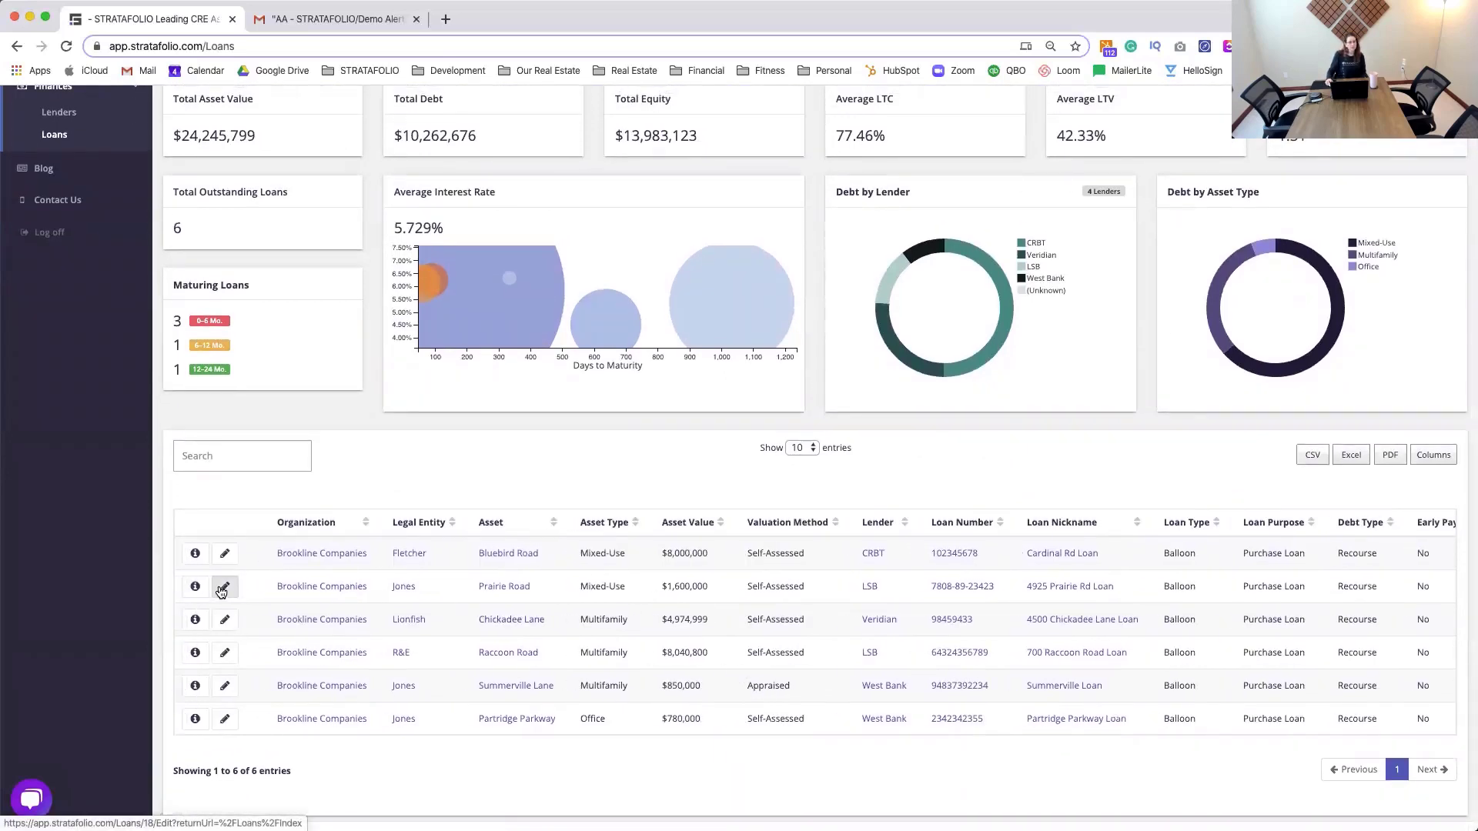
- Open the Prairie Road loan for editing and view the other assets that can be assigned to it
{"action": "left_click", "coordinate": [223, 590]}
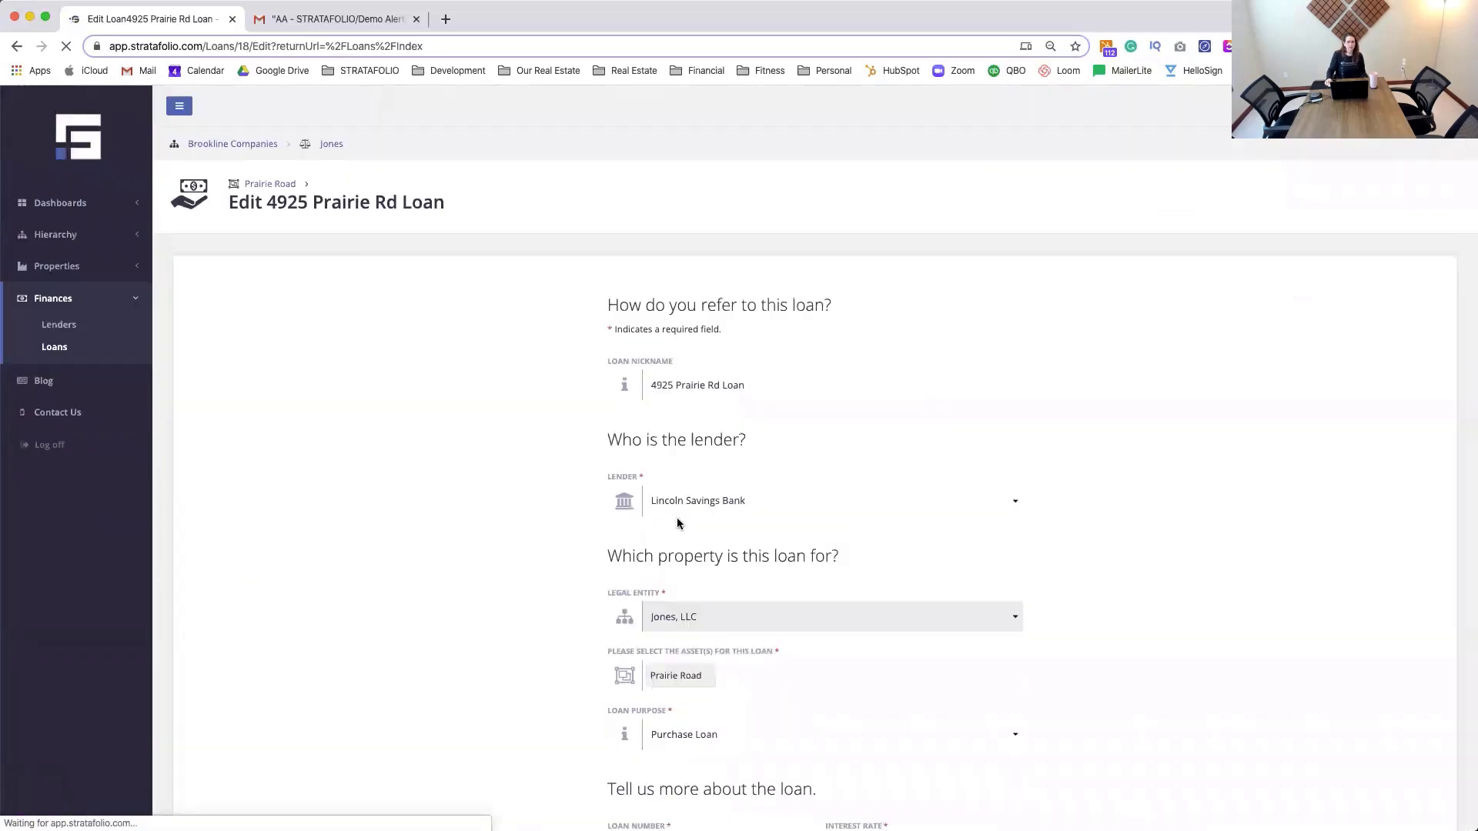
{"action": "scroll", "coordinate": [948, 502], "scroll_direction": "down", "scroll_amount": 5}
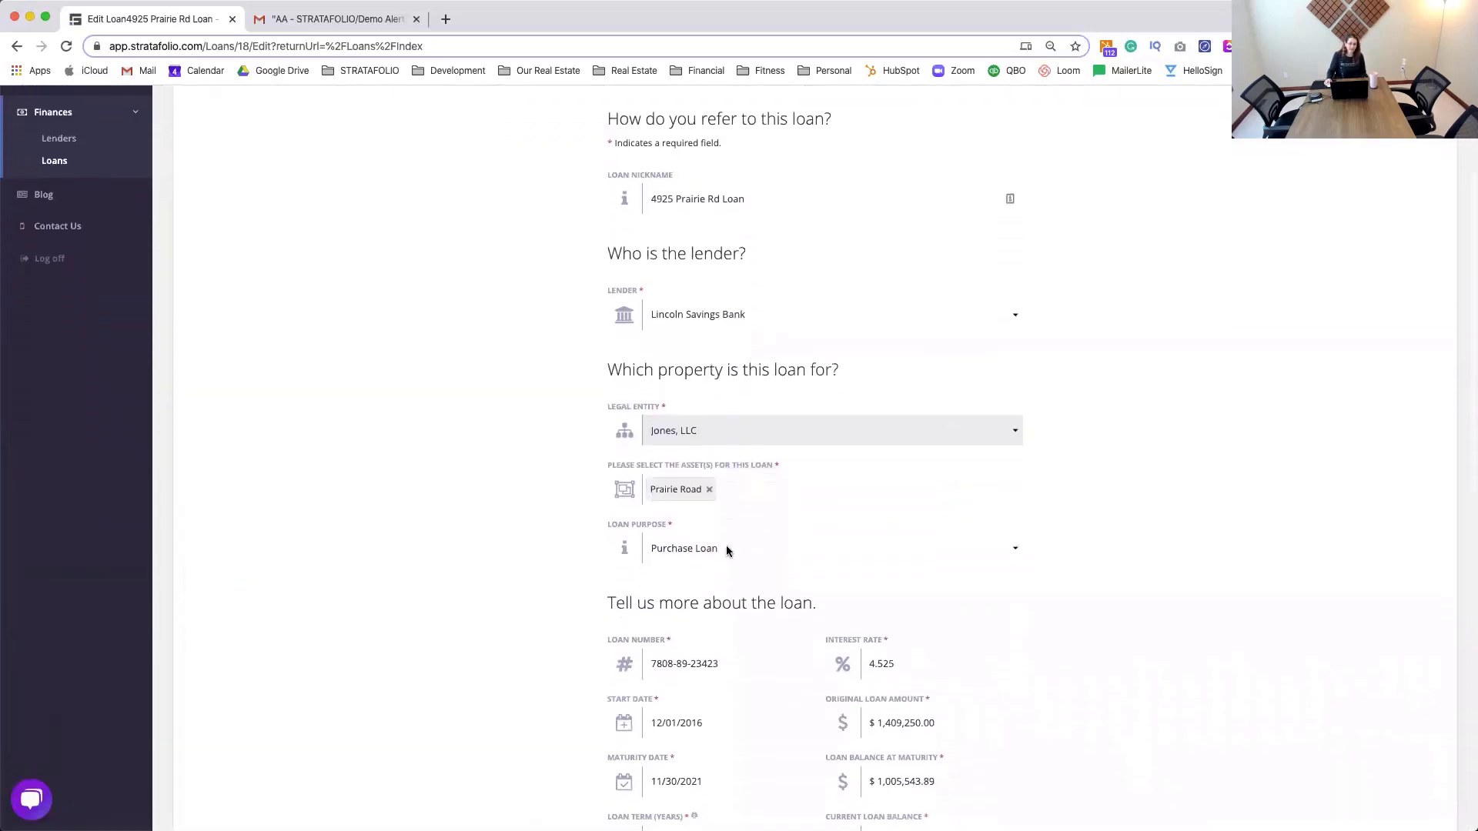
{"action": "left_click", "coordinate": [726, 483]}
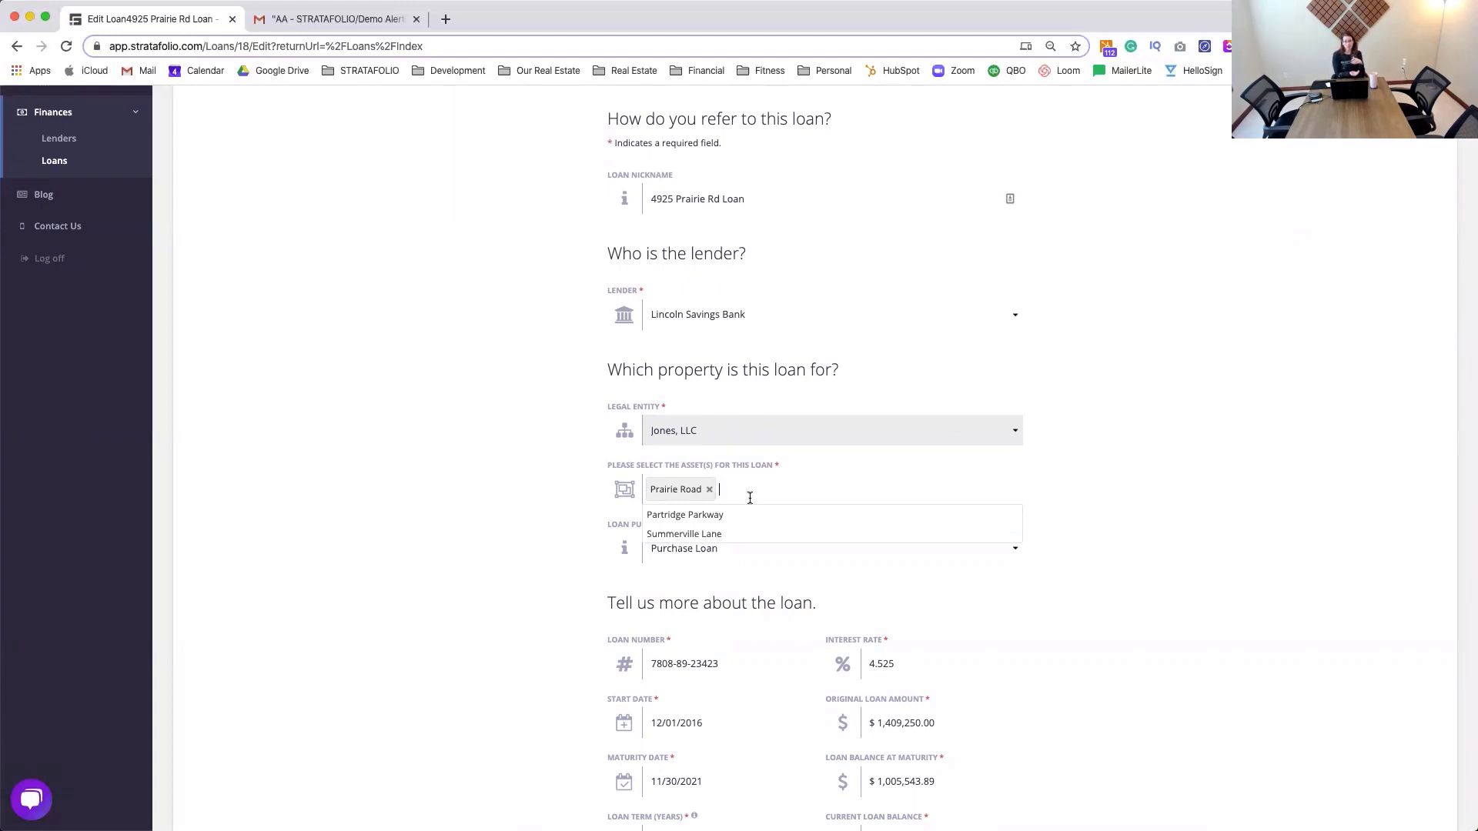
{"action": "left_click", "coordinate": [1091, 469]}
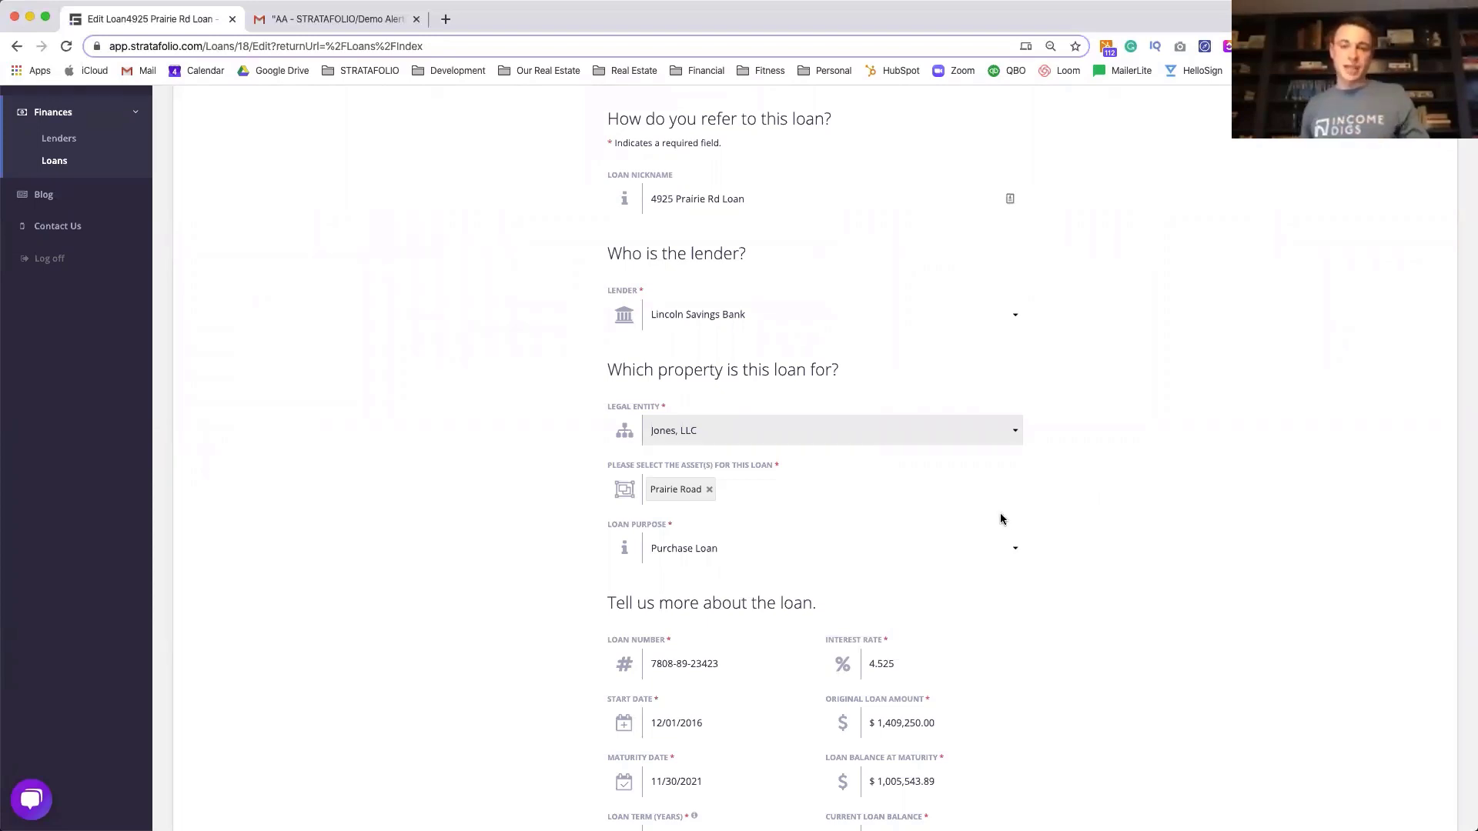
- Look over the Prairie Road loan's terms and balances, and return to the All Loans overview without saving changes
{"action": "scroll", "coordinate": [1001, 518], "scroll_direction": "down", "scroll_amount": 2}
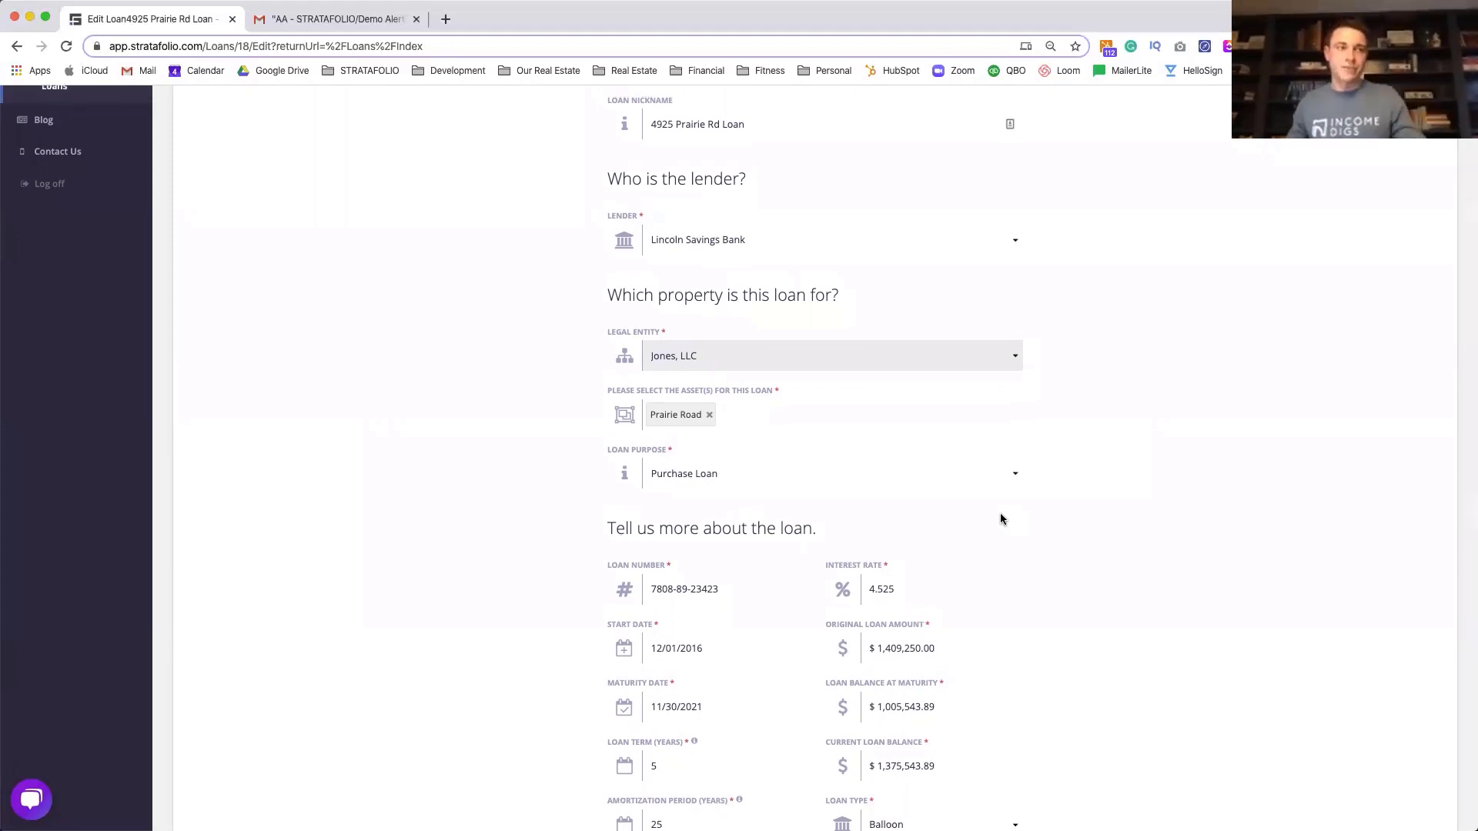
{"action": "scroll", "coordinate": [1000, 518], "scroll_direction": "up", "scroll_amount": 1}
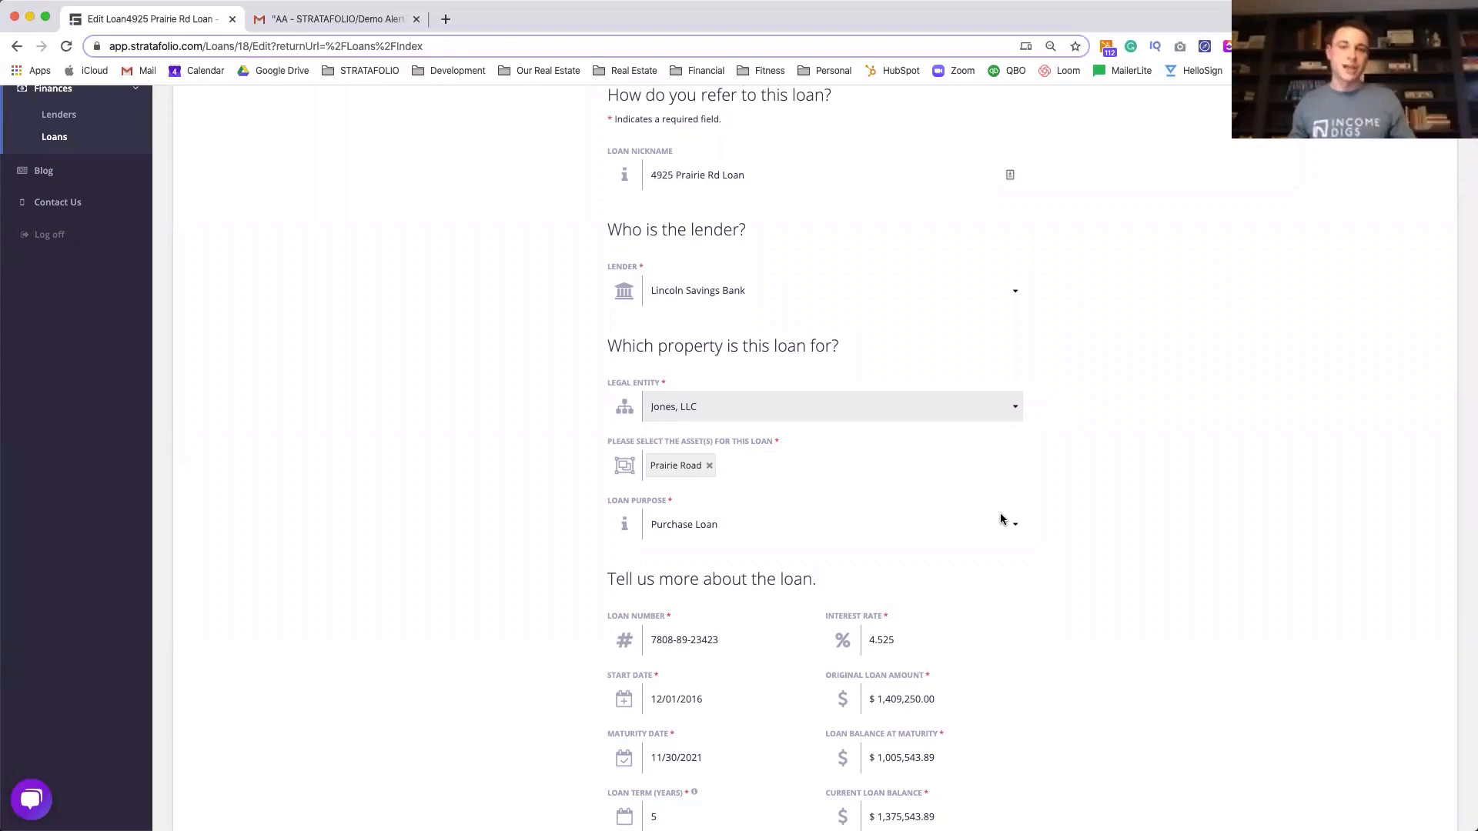
{"action": "scroll", "coordinate": [1001, 518], "scroll_direction": "up", "scroll_amount": 1}
{"action": "scroll", "coordinate": [1001, 518], "scroll_direction": "up", "scroll_amount": 3}
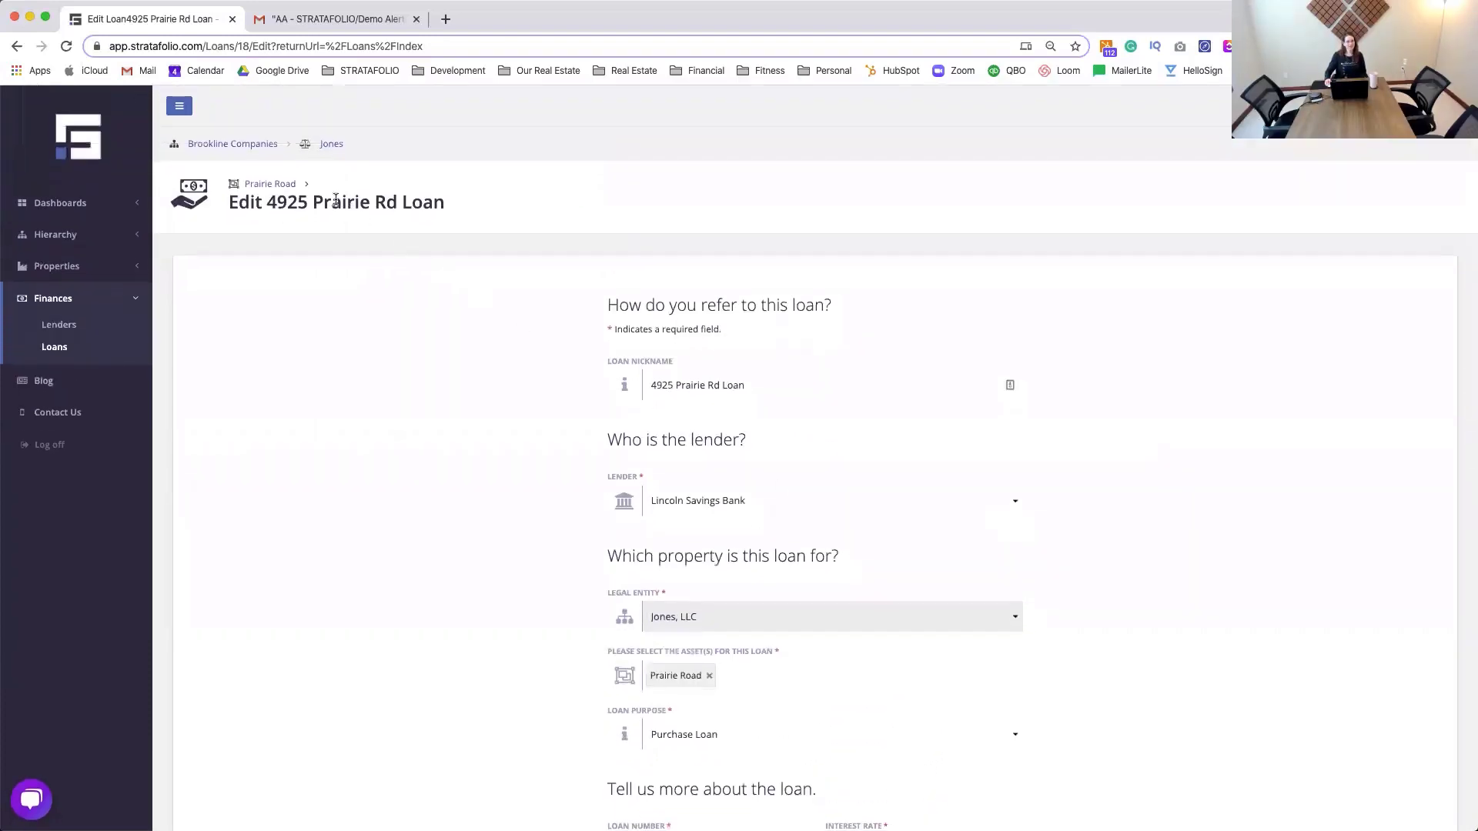
{"action": "left_click", "coordinate": [55, 349]}
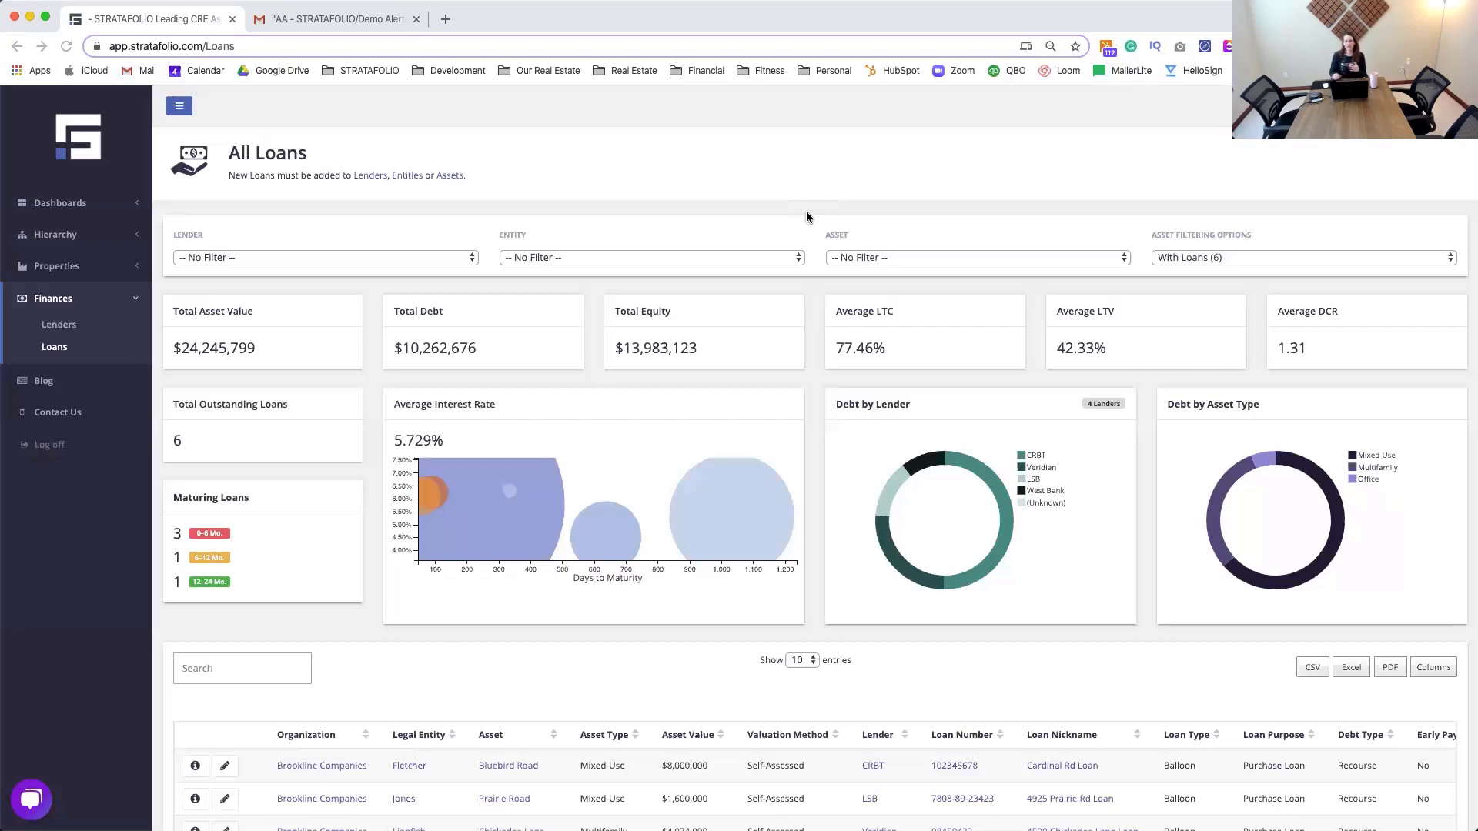
- Display the column choices for the loans table and look through the available fields
{"action": "scroll", "coordinate": [807, 217], "scroll_direction": "down", "scroll_amount": 2}
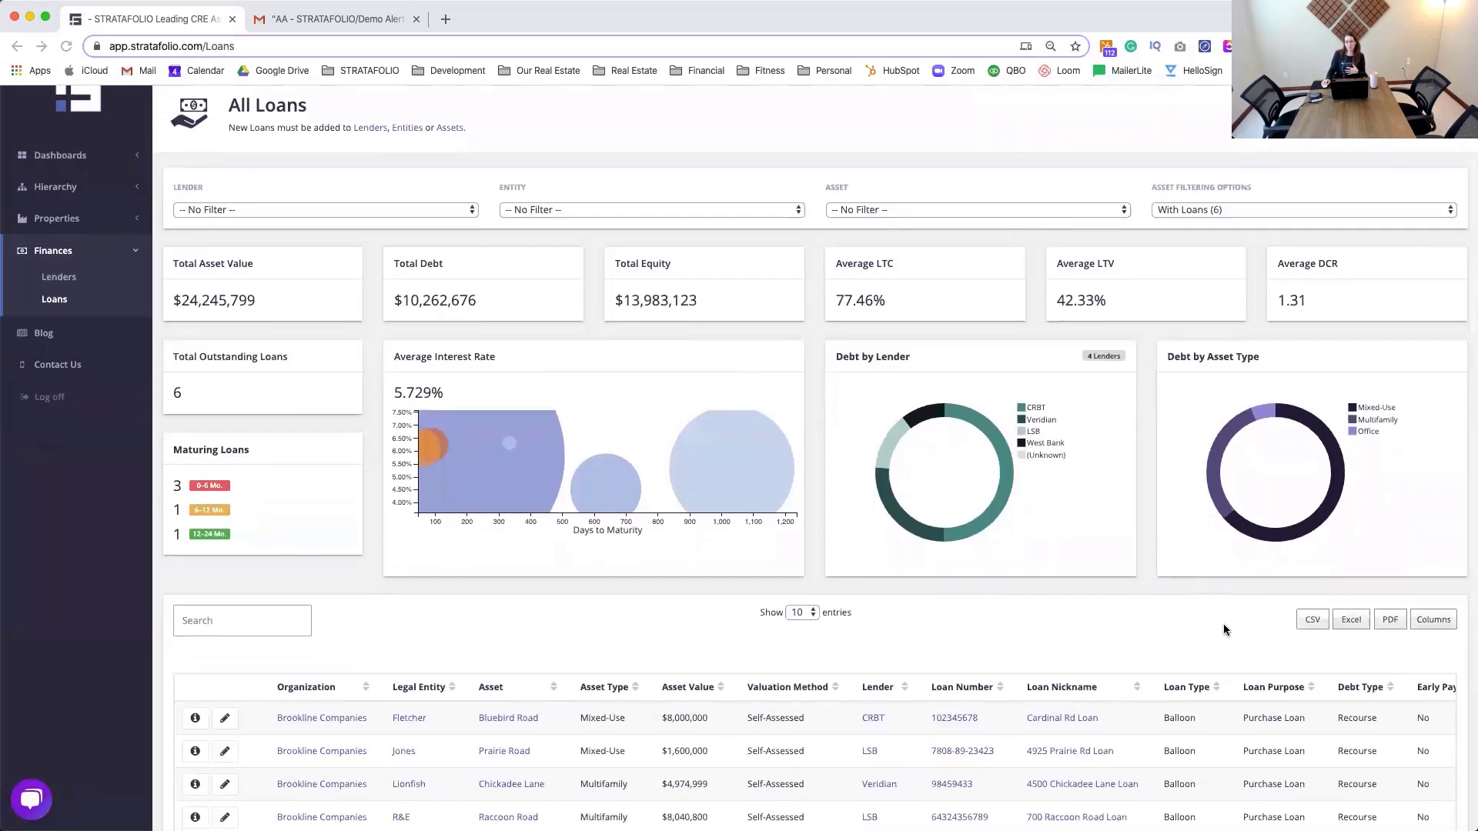
{"action": "left_click", "coordinate": [1446, 616]}
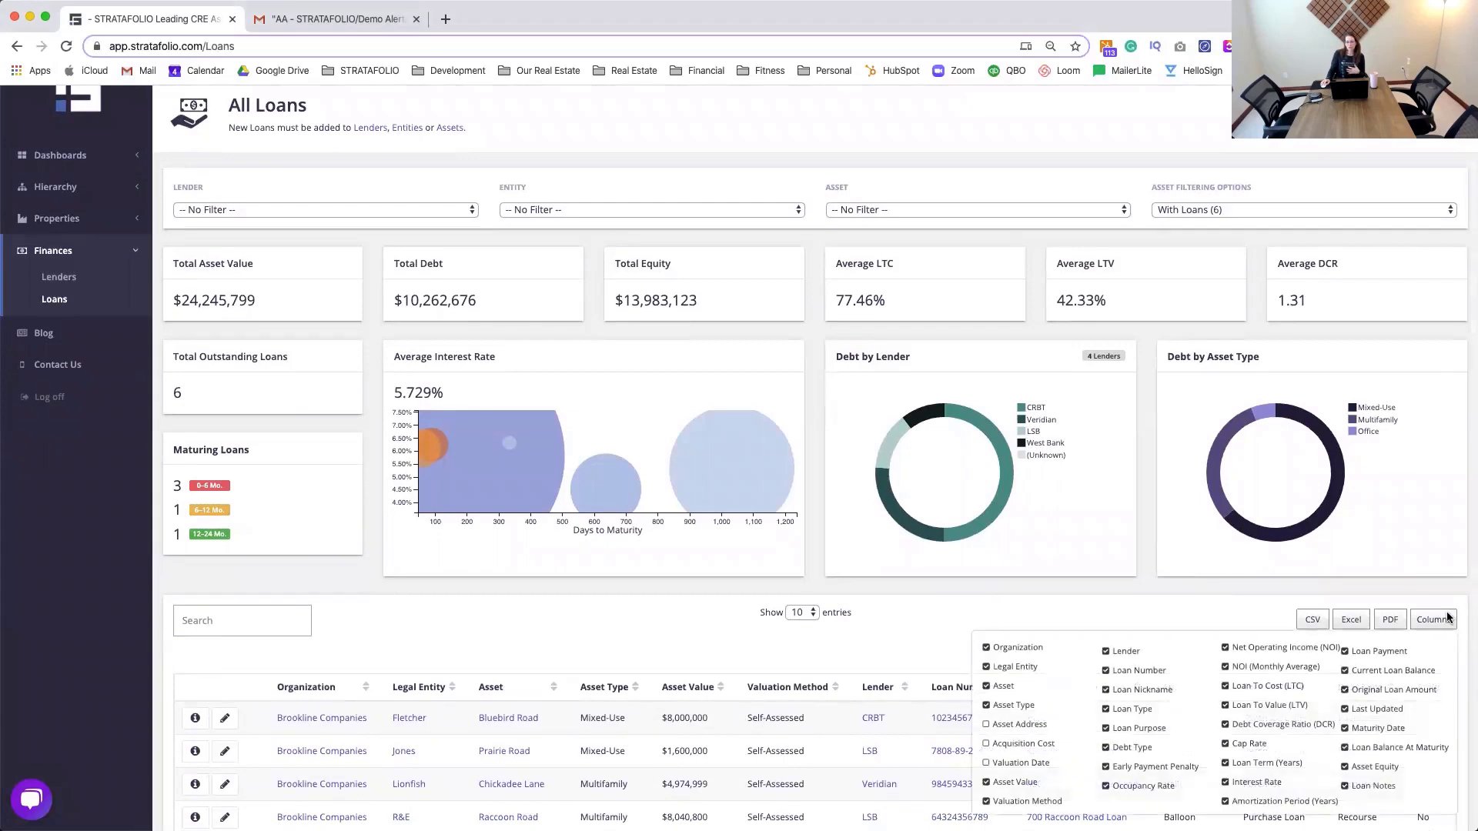
{"action": "scroll", "coordinate": [1446, 617], "scroll_direction": "down", "scroll_amount": 1}
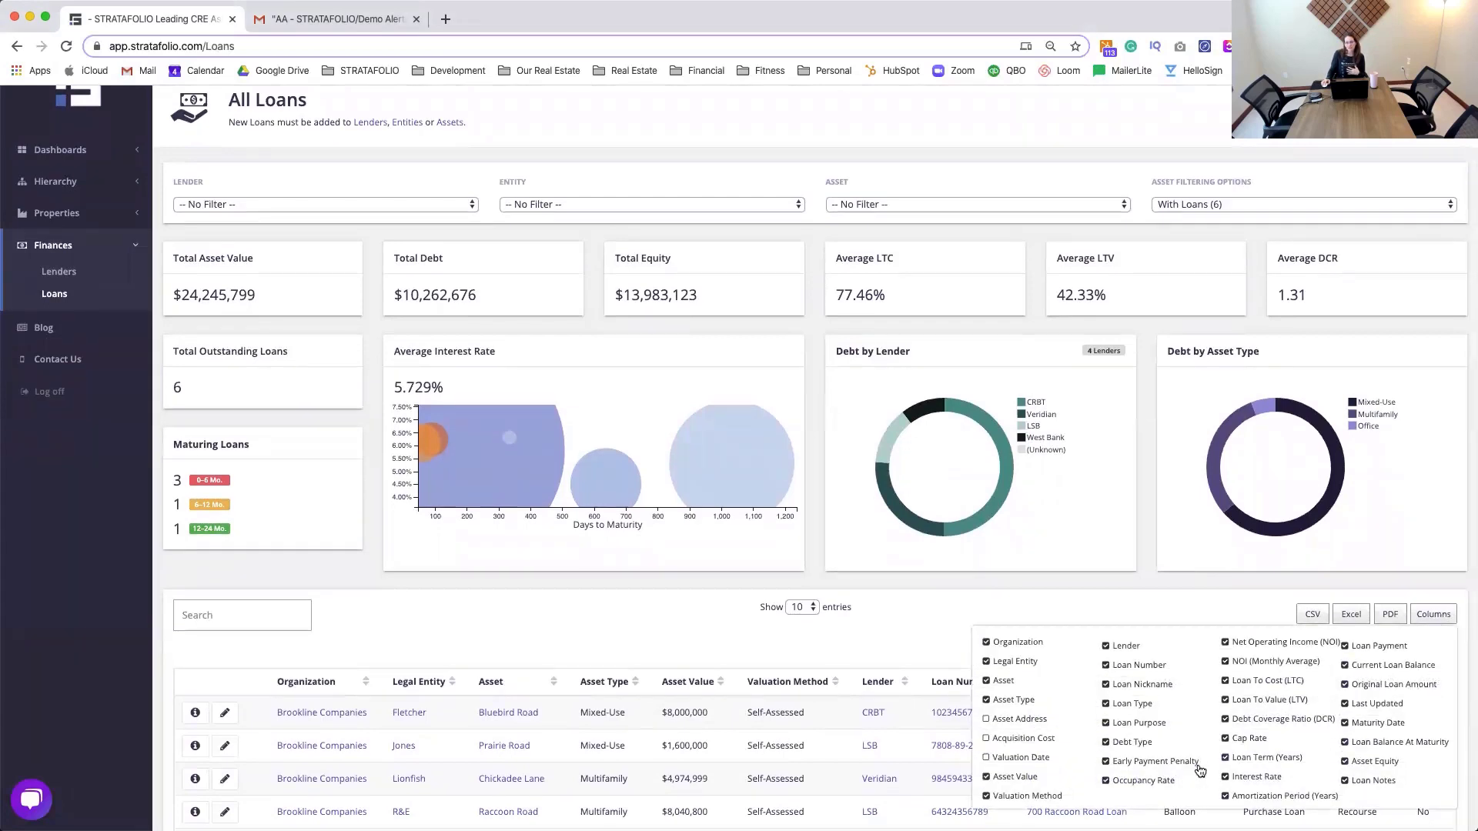
{"action": "scroll", "coordinate": [1089, 715], "scroll_direction": "down", "scroll_amount": 1}
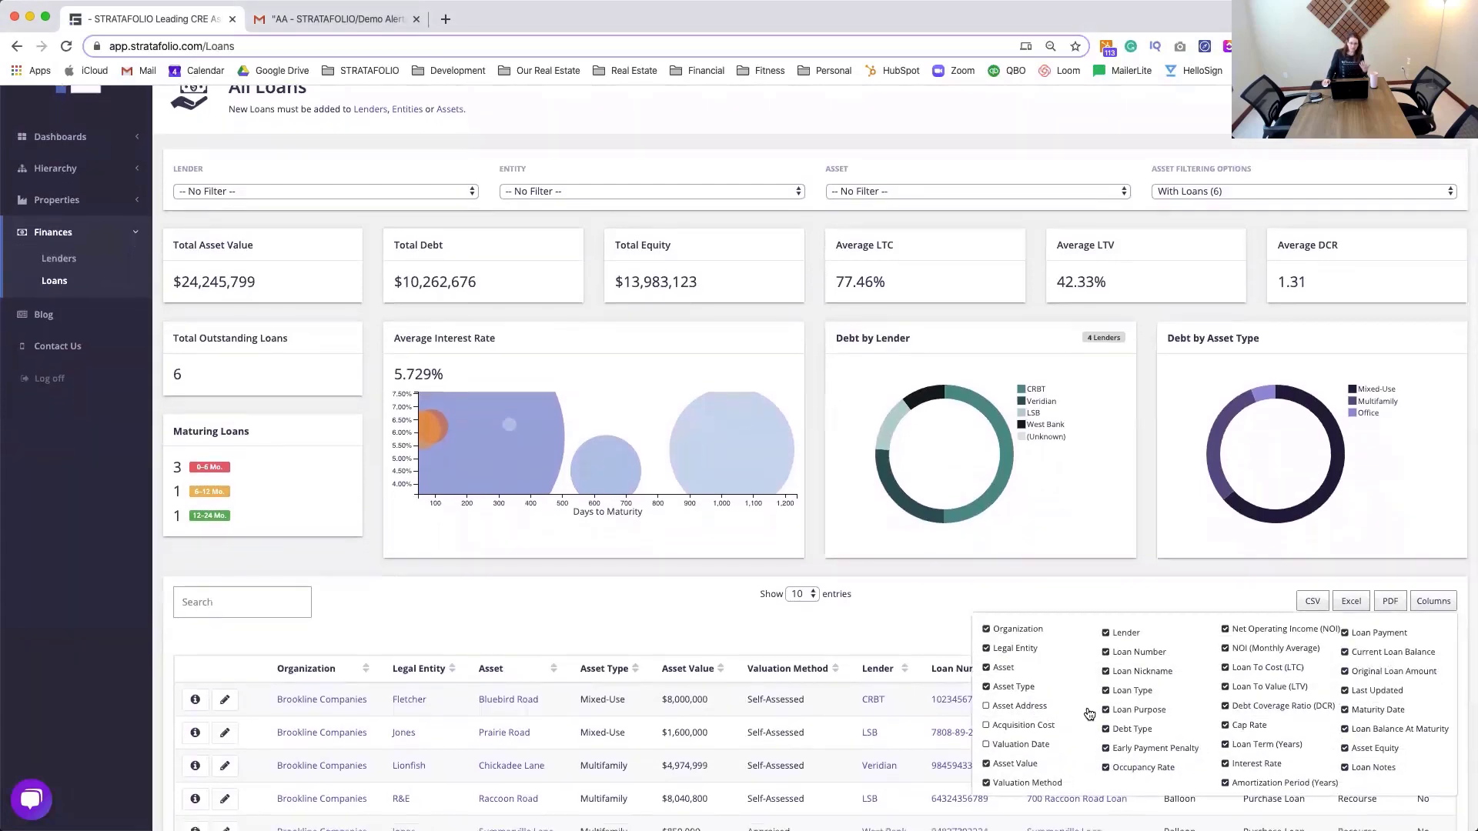
{"action": "scroll", "coordinate": [1089, 715], "scroll_direction": "up", "scroll_amount": 1}
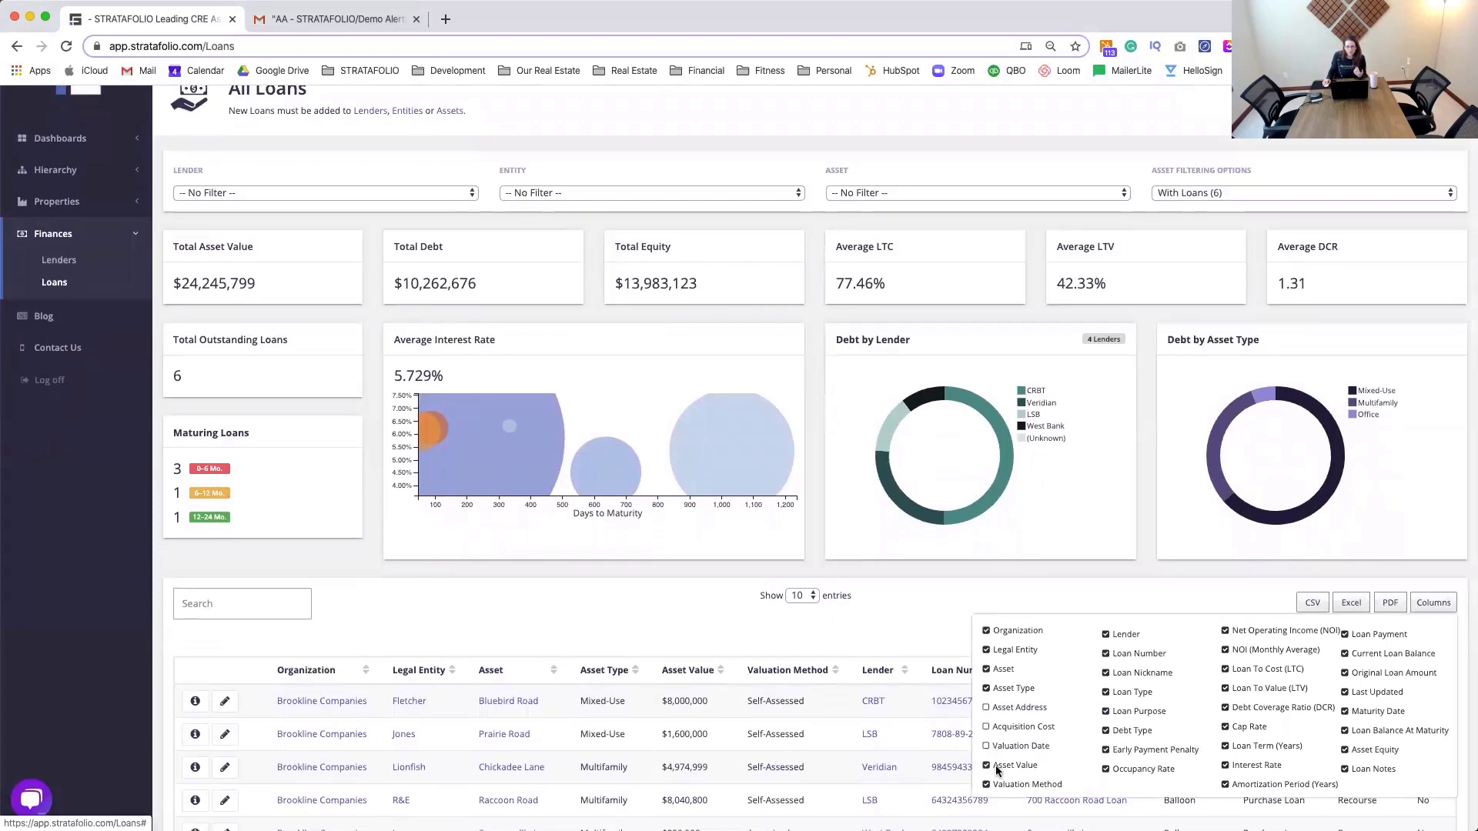
- Hide the Lender column in the loans table and move the Loan Purpose column ahead of Loan Type
{"action": "left_click", "coordinate": [1105, 638]}
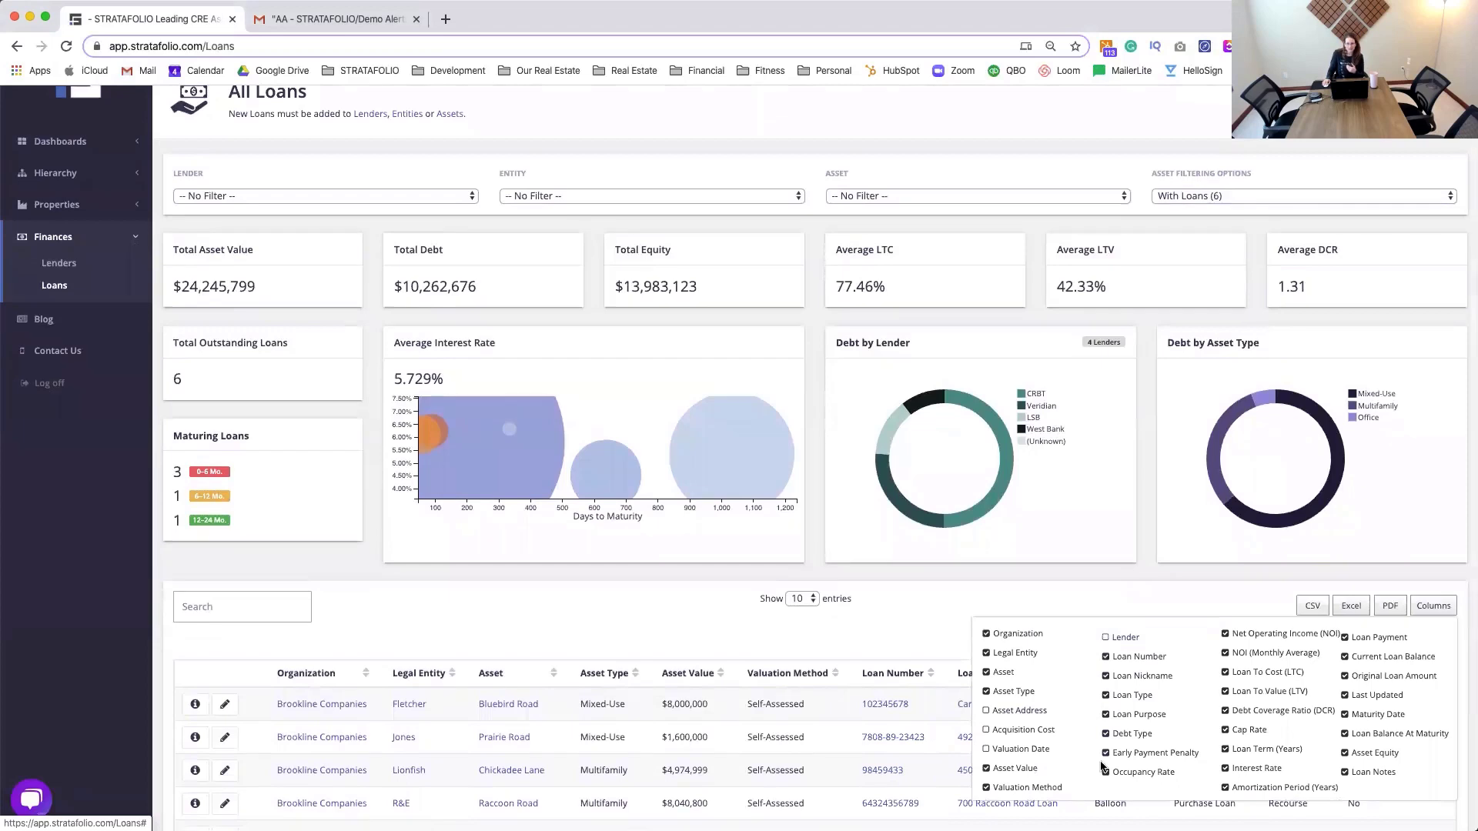
{"action": "left_click", "coordinate": [1197, 603]}
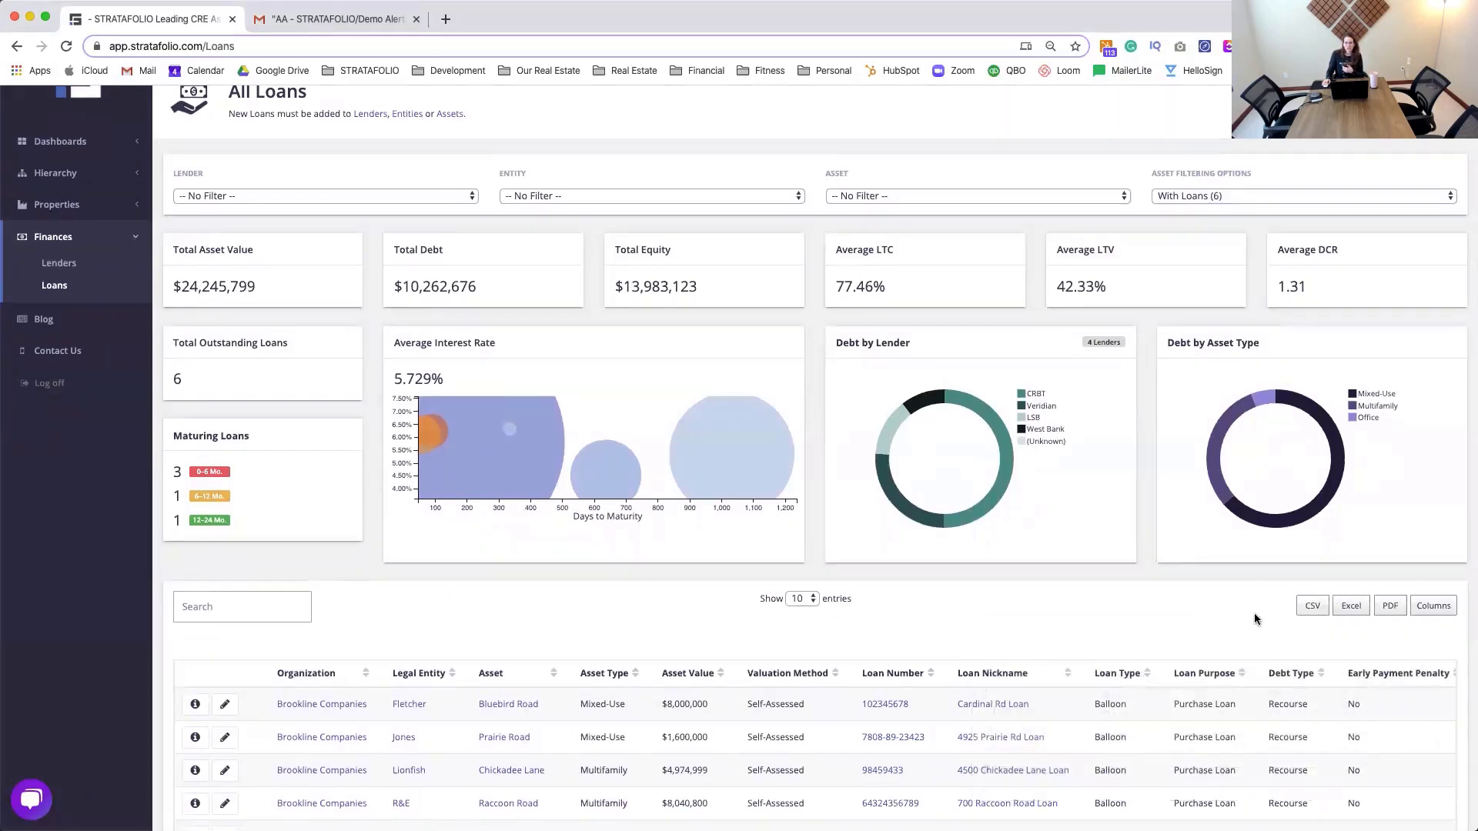
{"action": "left_click_drag", "start_coordinate": [1220, 671], "coordinate": [1074, 677]}
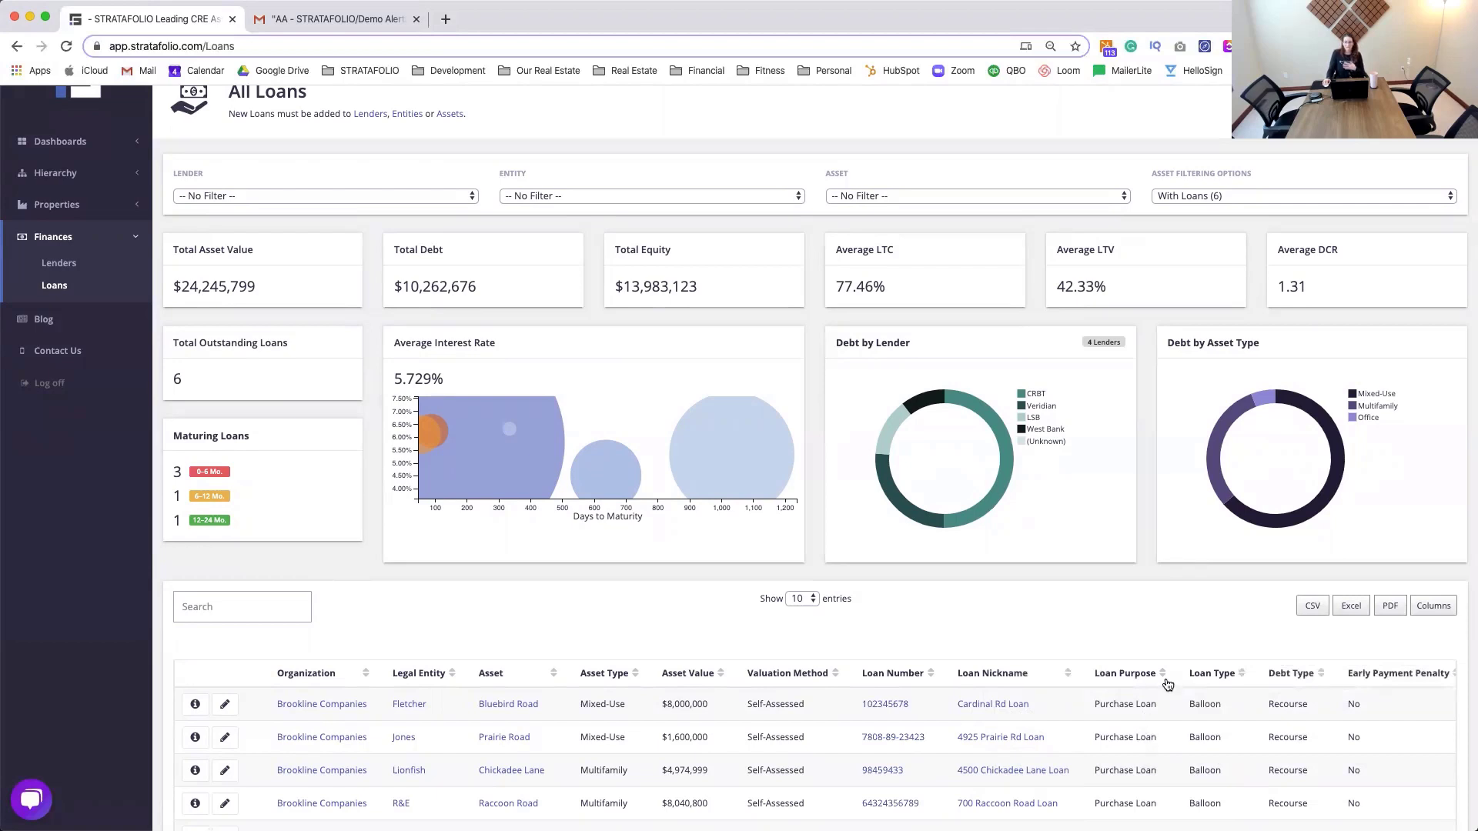
- Sort the loans table by Maturity Date and reverse the sort order
{"action": "scroll", "coordinate": [1167, 684], "scroll_direction": "up", "scroll_amount": 2}
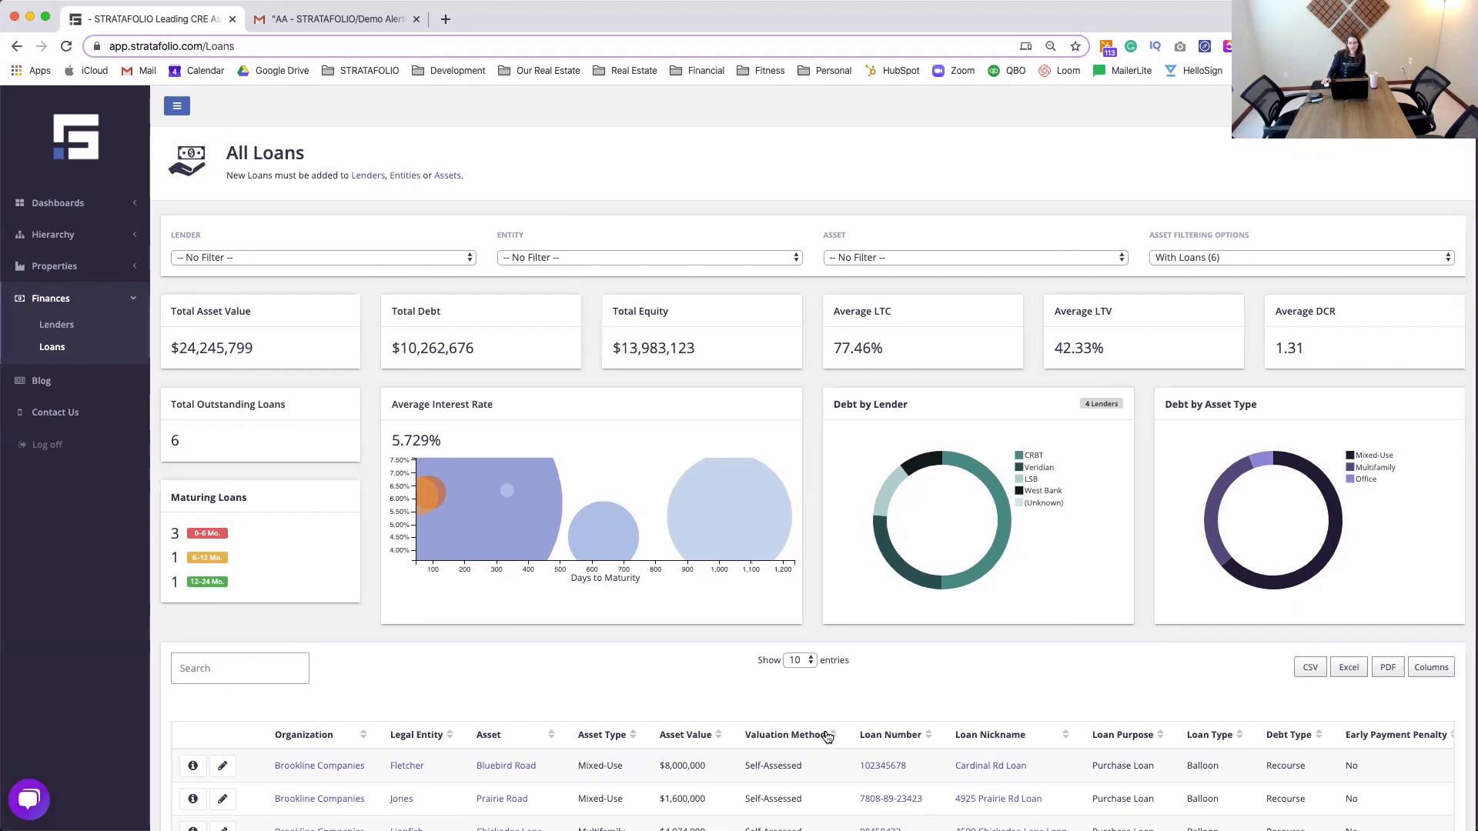
{"action": "scroll", "coordinate": [830, 766], "scroll_direction": "right", "scroll_amount": 5}
{"action": "scroll", "coordinate": [830, 767], "scroll_direction": "right", "scroll_amount": 15}
{"action": "scroll", "coordinate": [830, 772], "scroll_direction": "right", "scroll_amount": 15}
{"action": "scroll", "coordinate": [829, 772], "scroll_direction": "right", "scroll_amount": 1}
{"action": "scroll", "coordinate": [1053, 732], "scroll_direction": "down", "scroll_amount": 5}
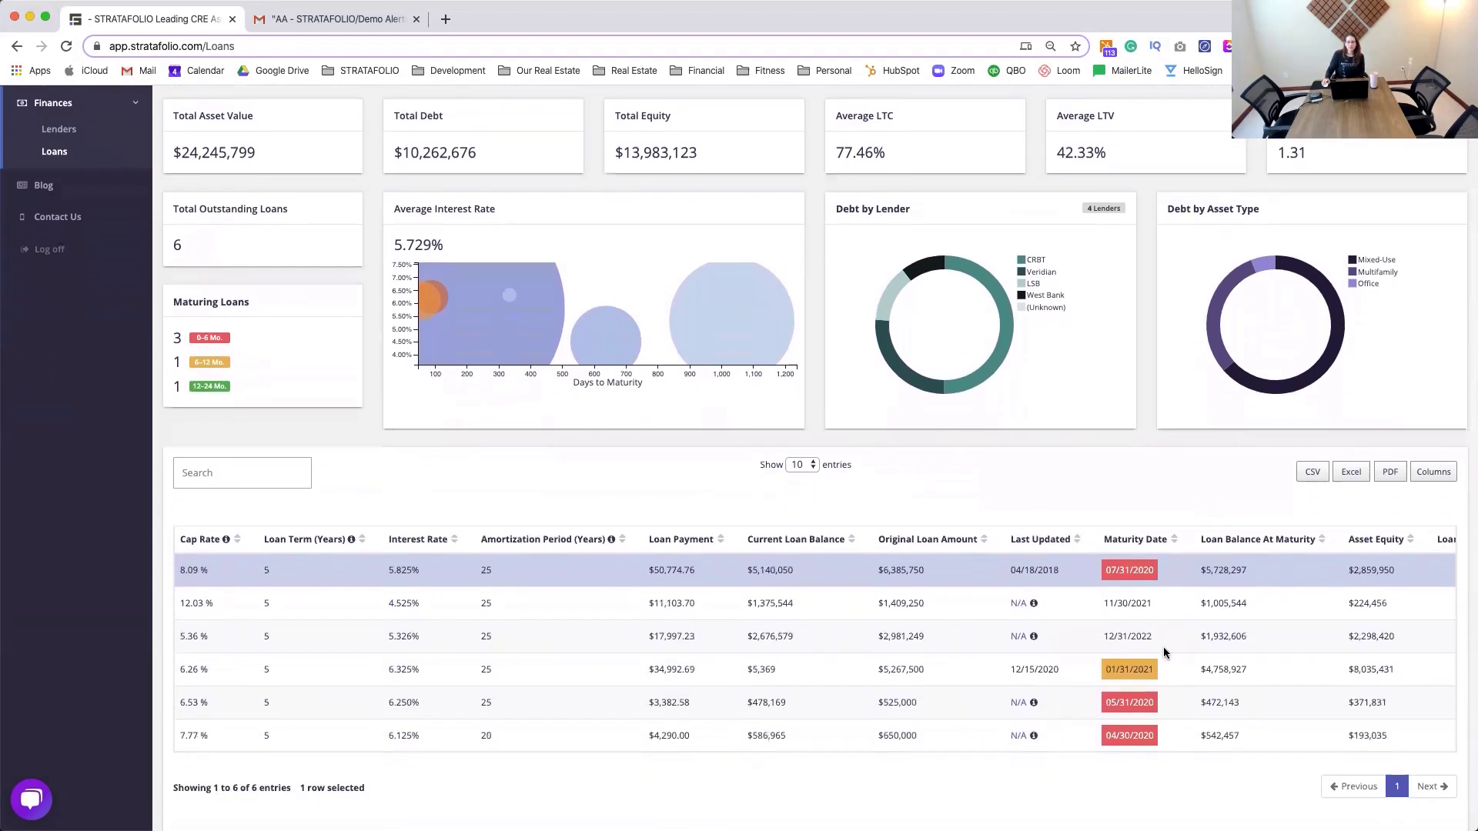
{"action": "left_click", "coordinate": [1141, 543]}
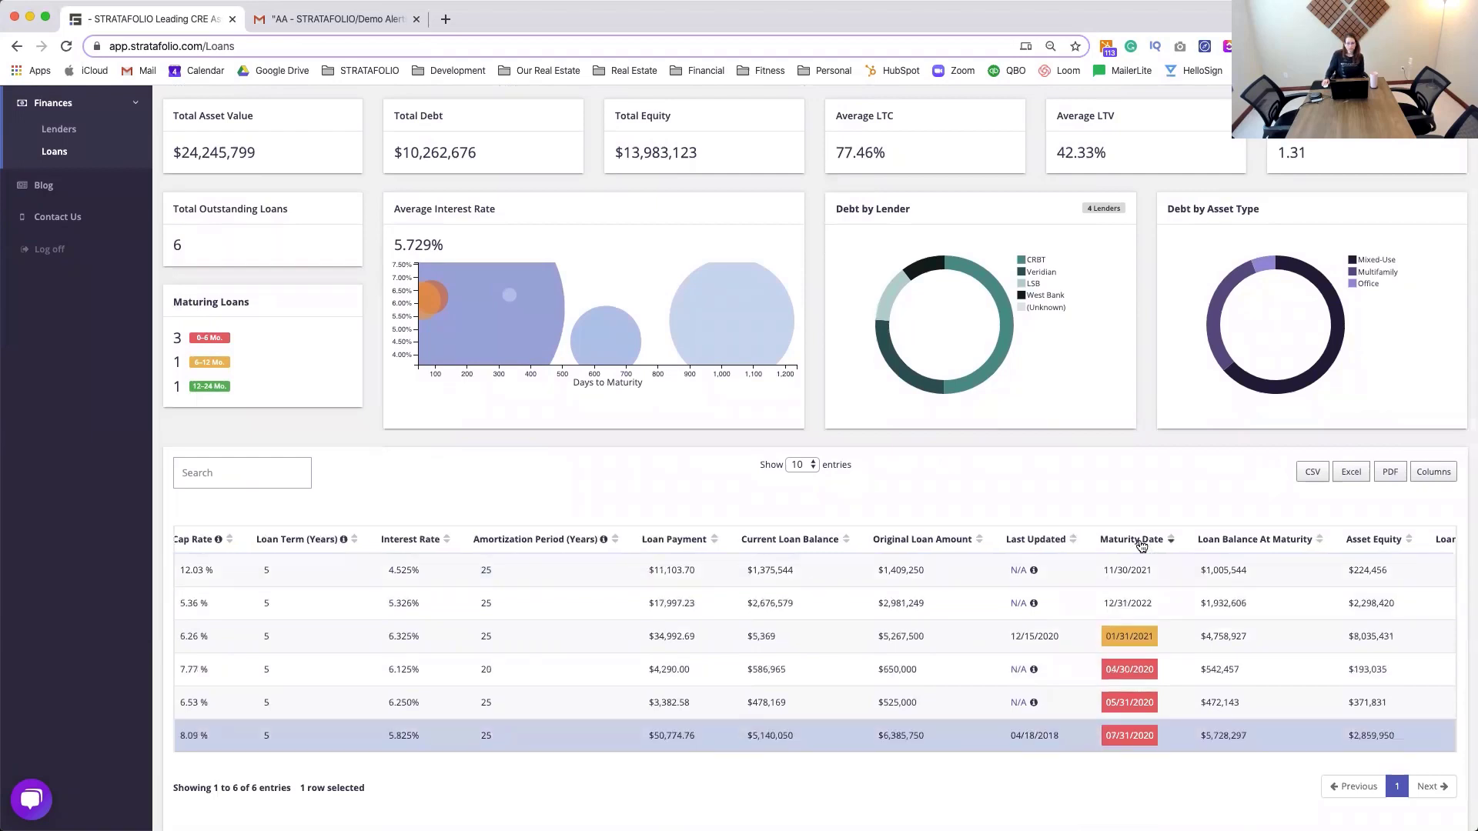
{"action": "left_click", "coordinate": [1141, 544]}
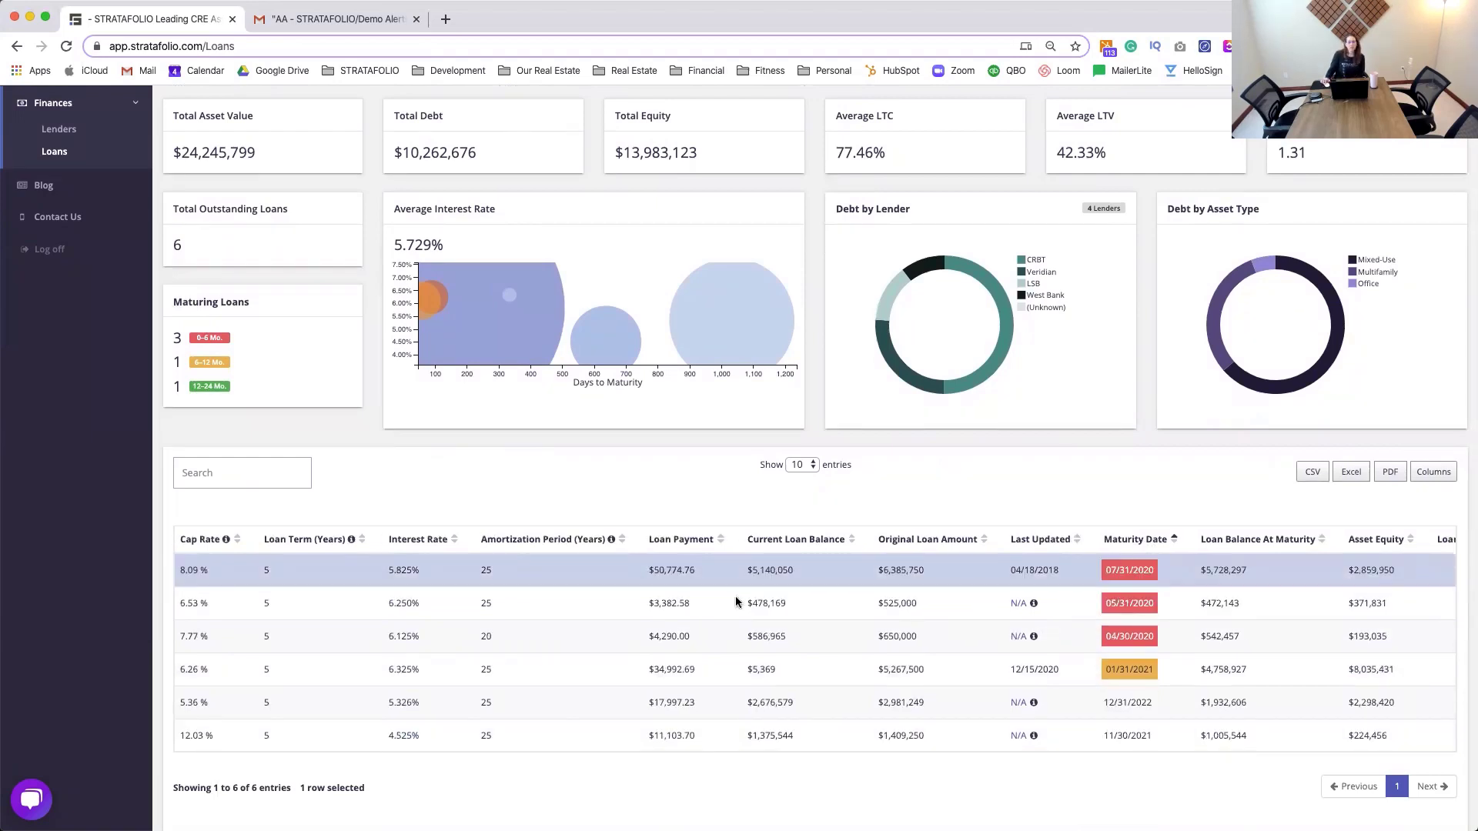
- Switch to Gmail, open the STRATAFOLIO alerts email and review its tables through Loans Reaching Maturity for Brookline Companies
{"action": "scroll", "coordinate": [734, 602], "scroll_direction": "up", "scroll_amount": 5}
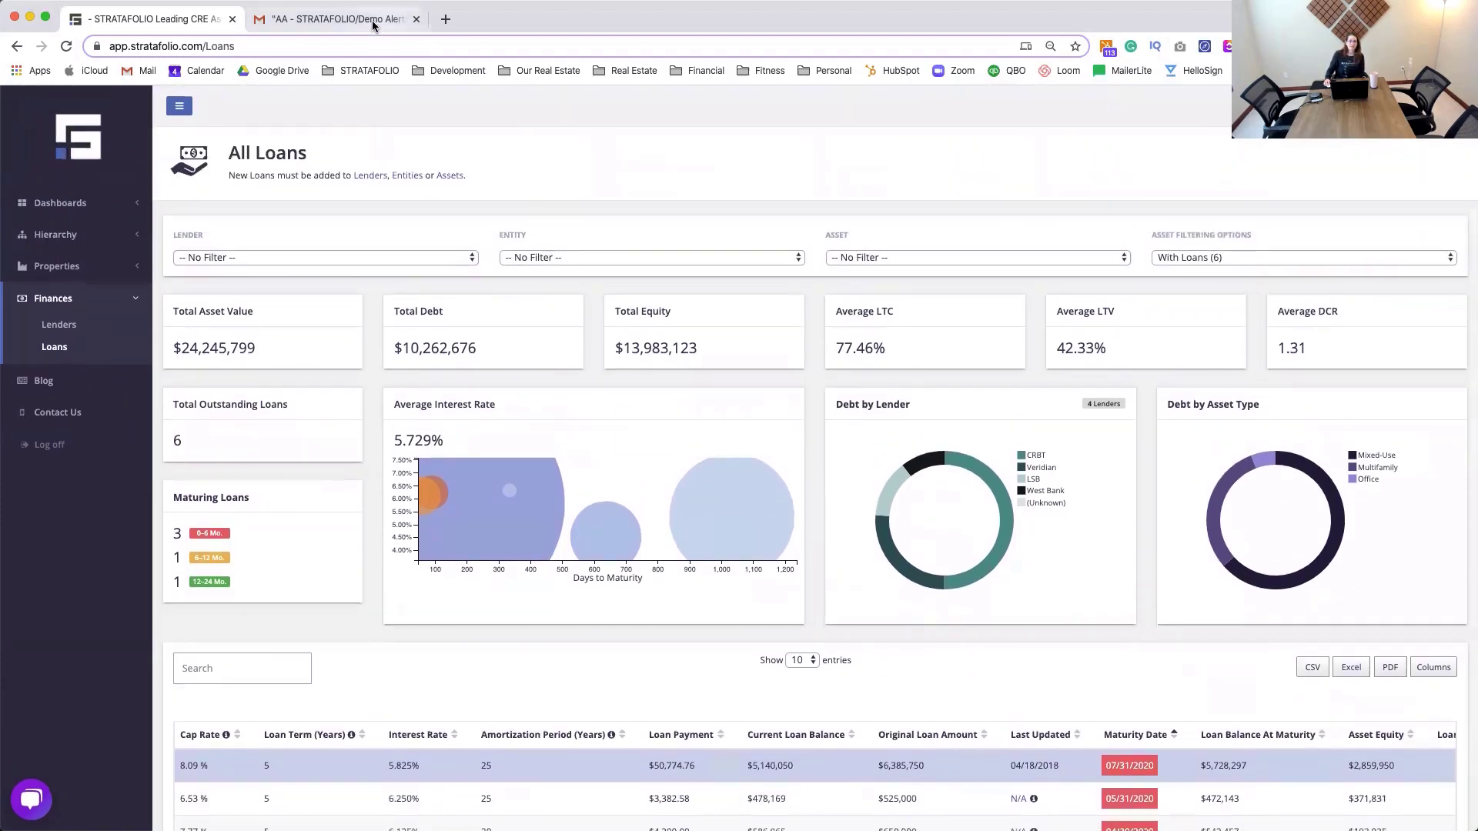
{"action": "left_click", "coordinate": [373, 23]}
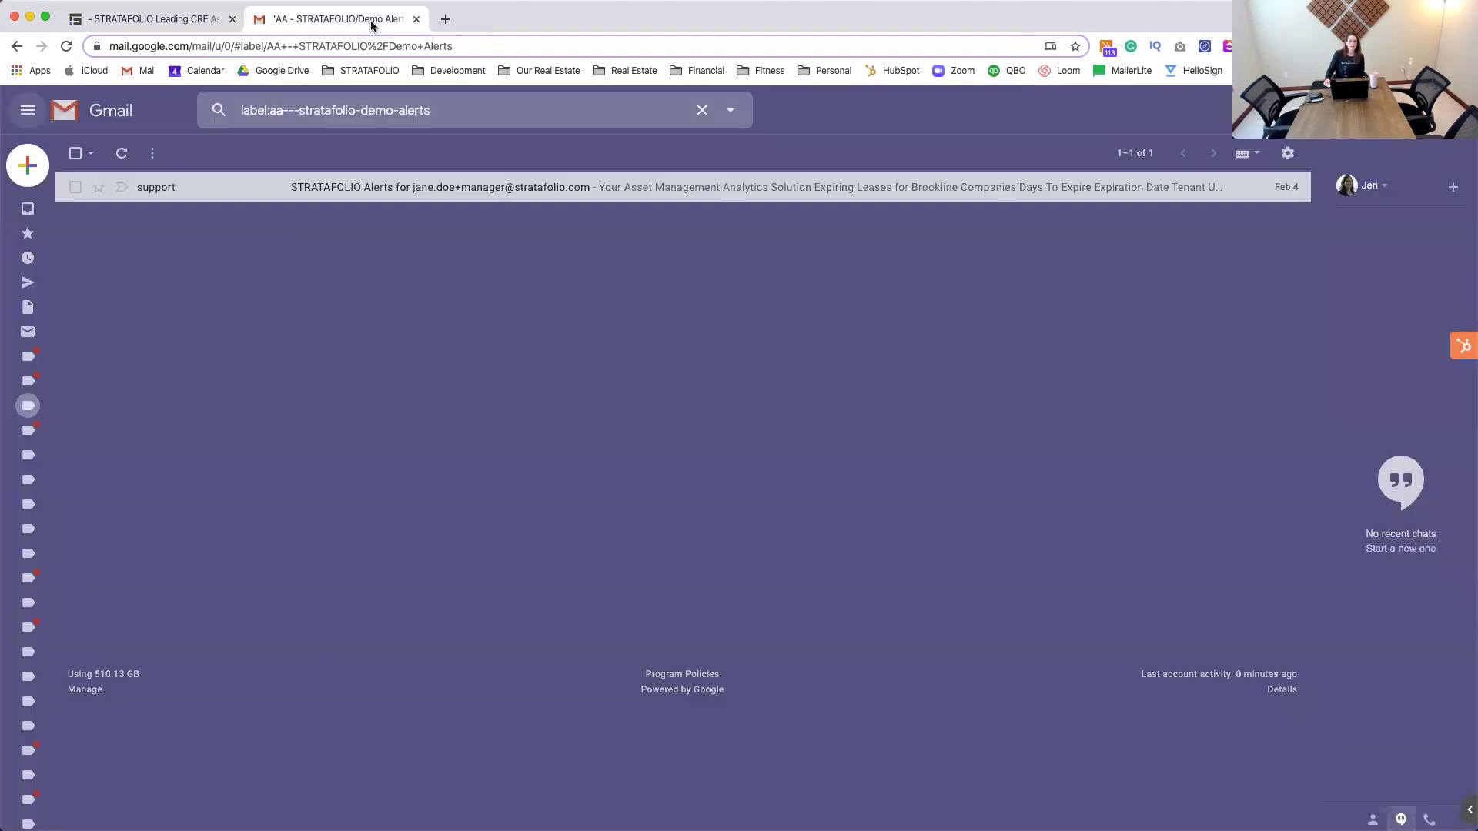
{"action": "left_click", "coordinate": [400, 190]}
{"action": "scroll", "coordinate": [915, 464], "scroll_direction": "down", "scroll_amount": 10}
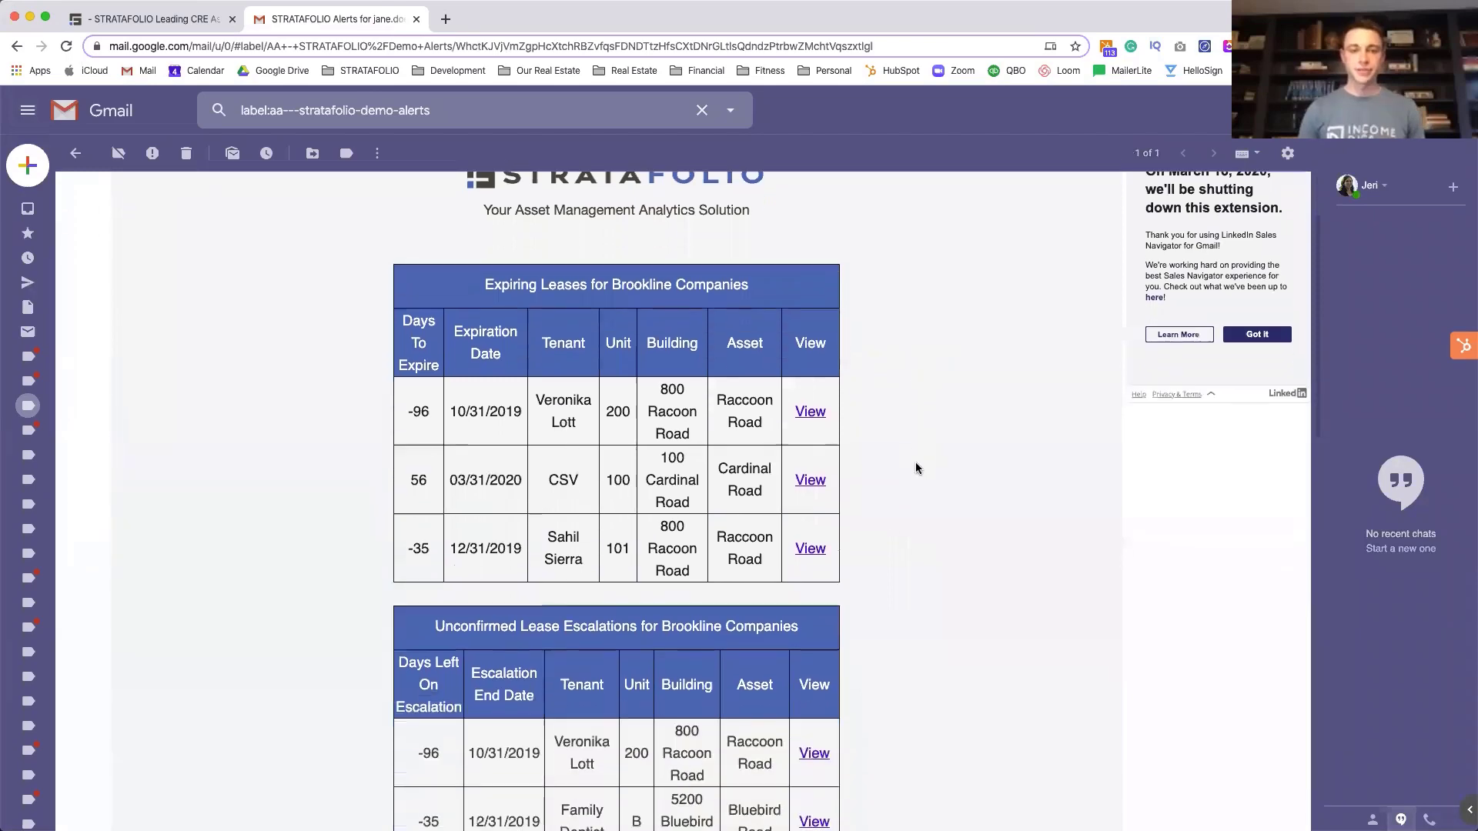
{"action": "scroll", "coordinate": [916, 467], "scroll_direction": "down", "scroll_amount": 5}
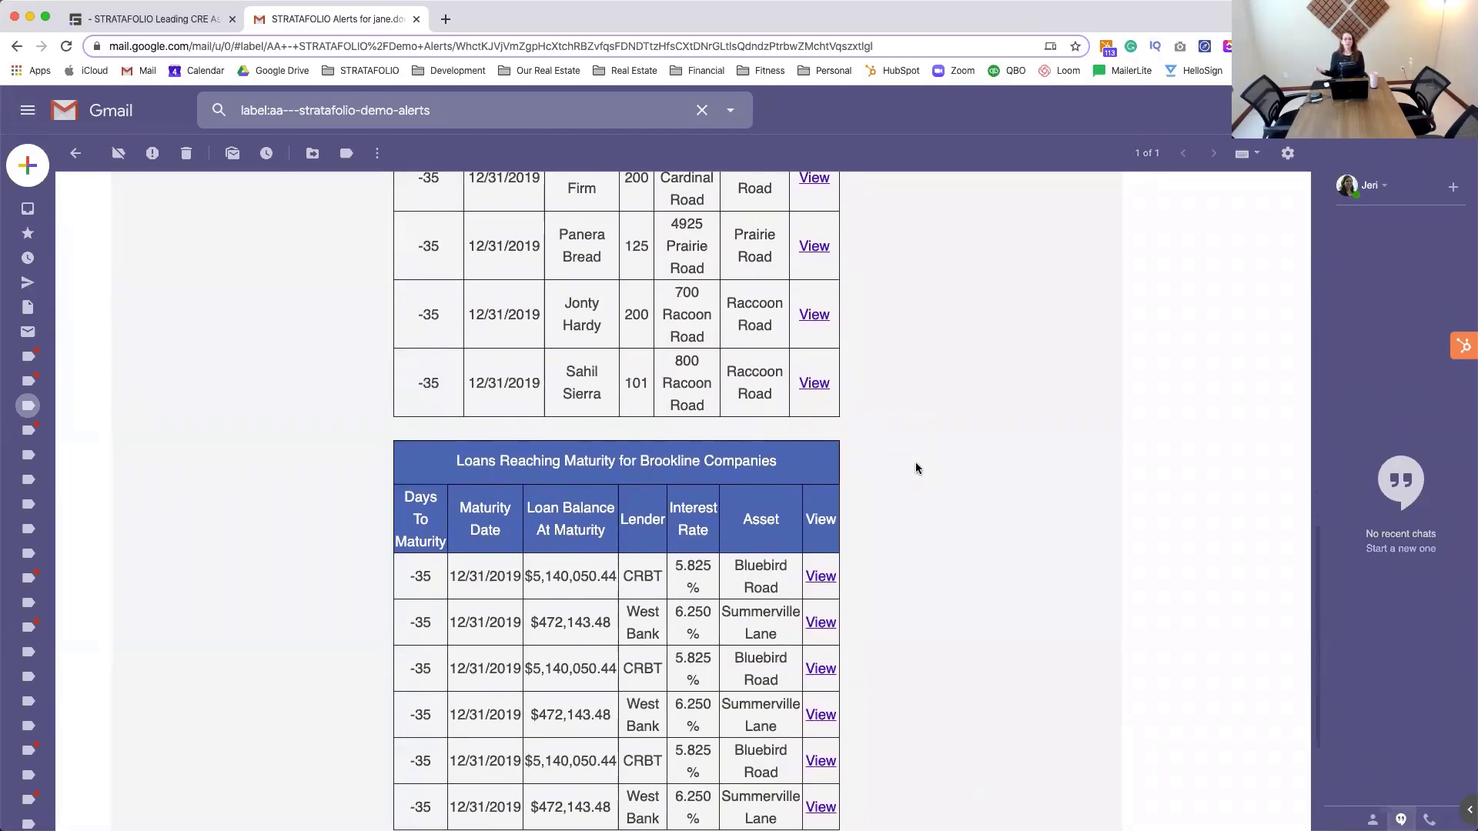
{"action": "scroll", "coordinate": [916, 467], "scroll_direction": "down", "scroll_amount": 1}
{"action": "scroll", "coordinate": [916, 467], "scroll_direction": "down", "scroll_amount": 1}
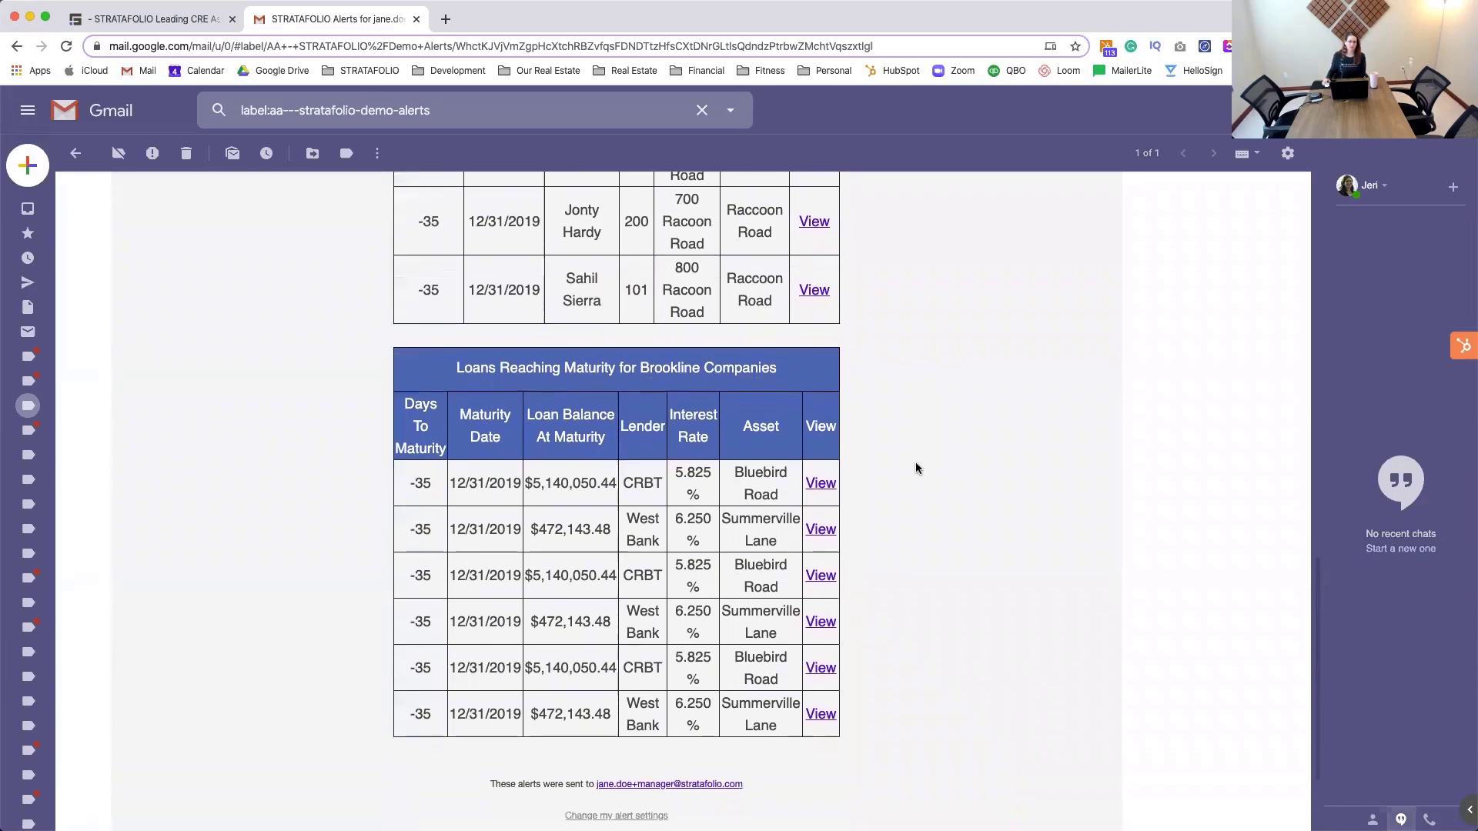
- Open the first Bluebird Road loan in the maturity alerts and review its loan details, payments and dates
{"action": "left_click", "coordinate": [817, 483]}
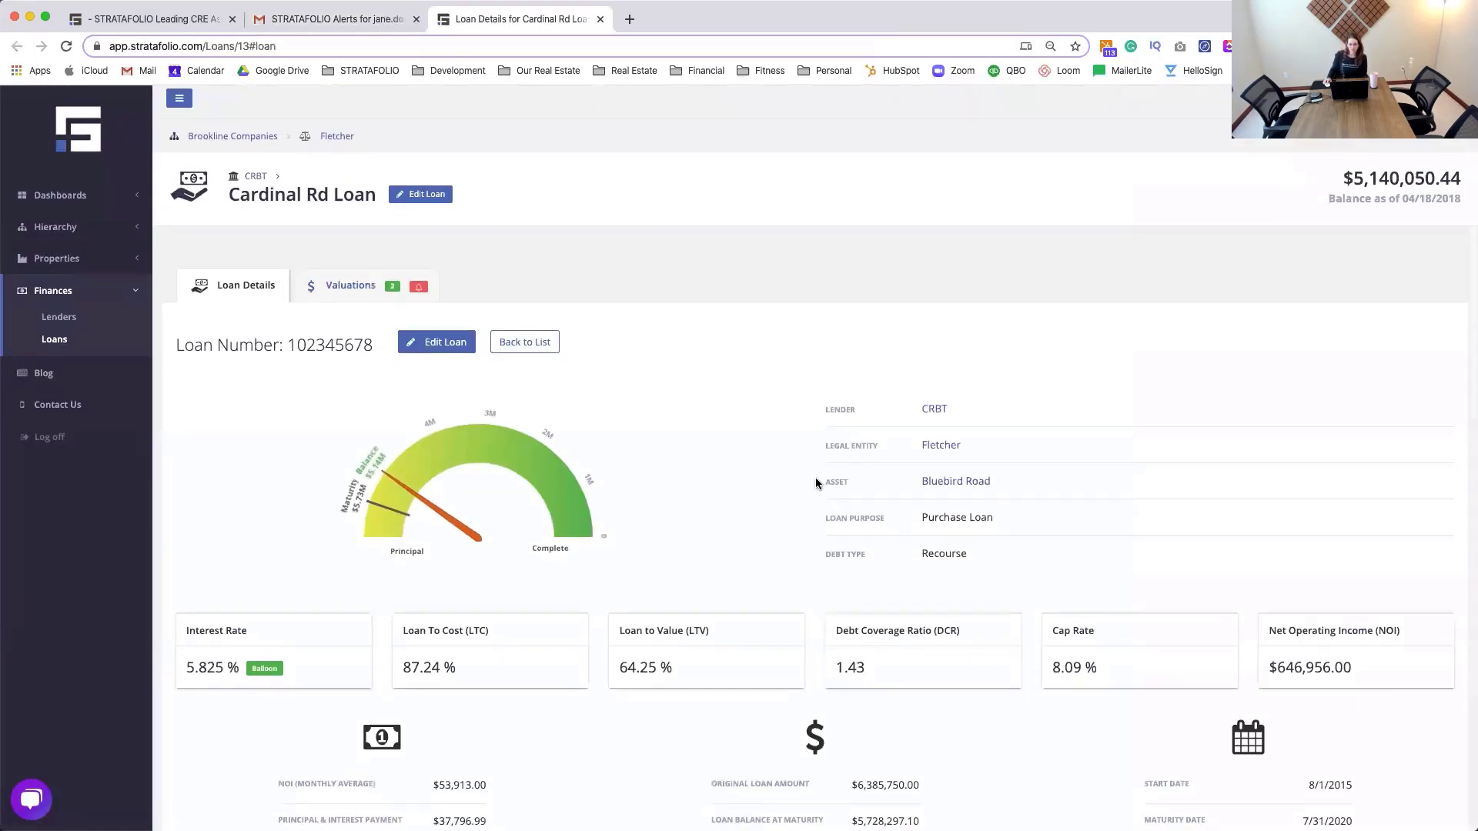
{"action": "scroll", "coordinate": [815, 479], "scroll_direction": "down", "scroll_amount": 1}
{"action": "scroll", "coordinate": [815, 477], "scroll_direction": "down", "scroll_amount": 1}
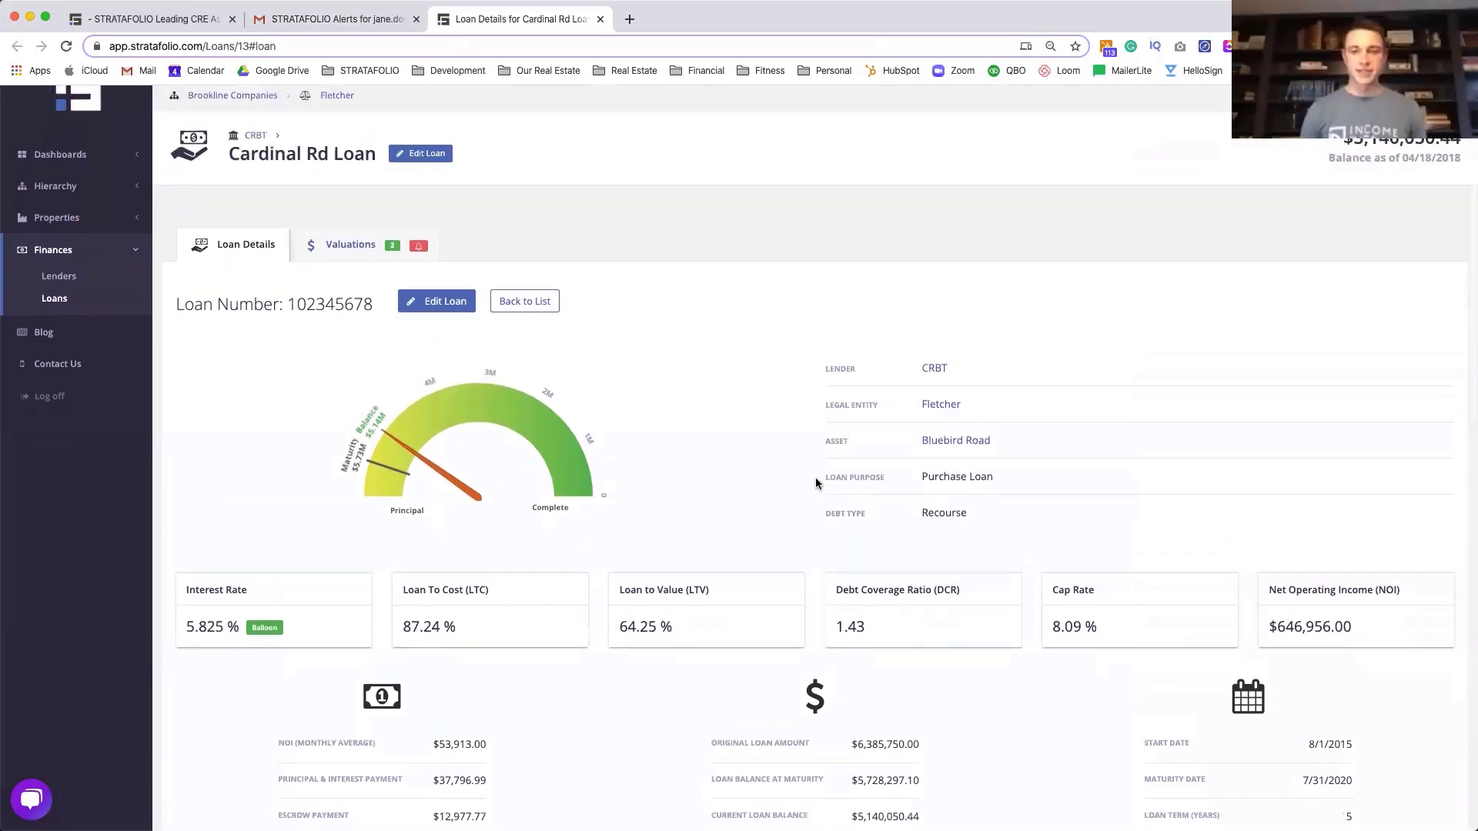
{"action": "scroll", "coordinate": [766, 420], "scroll_direction": "up", "scroll_amount": 1}
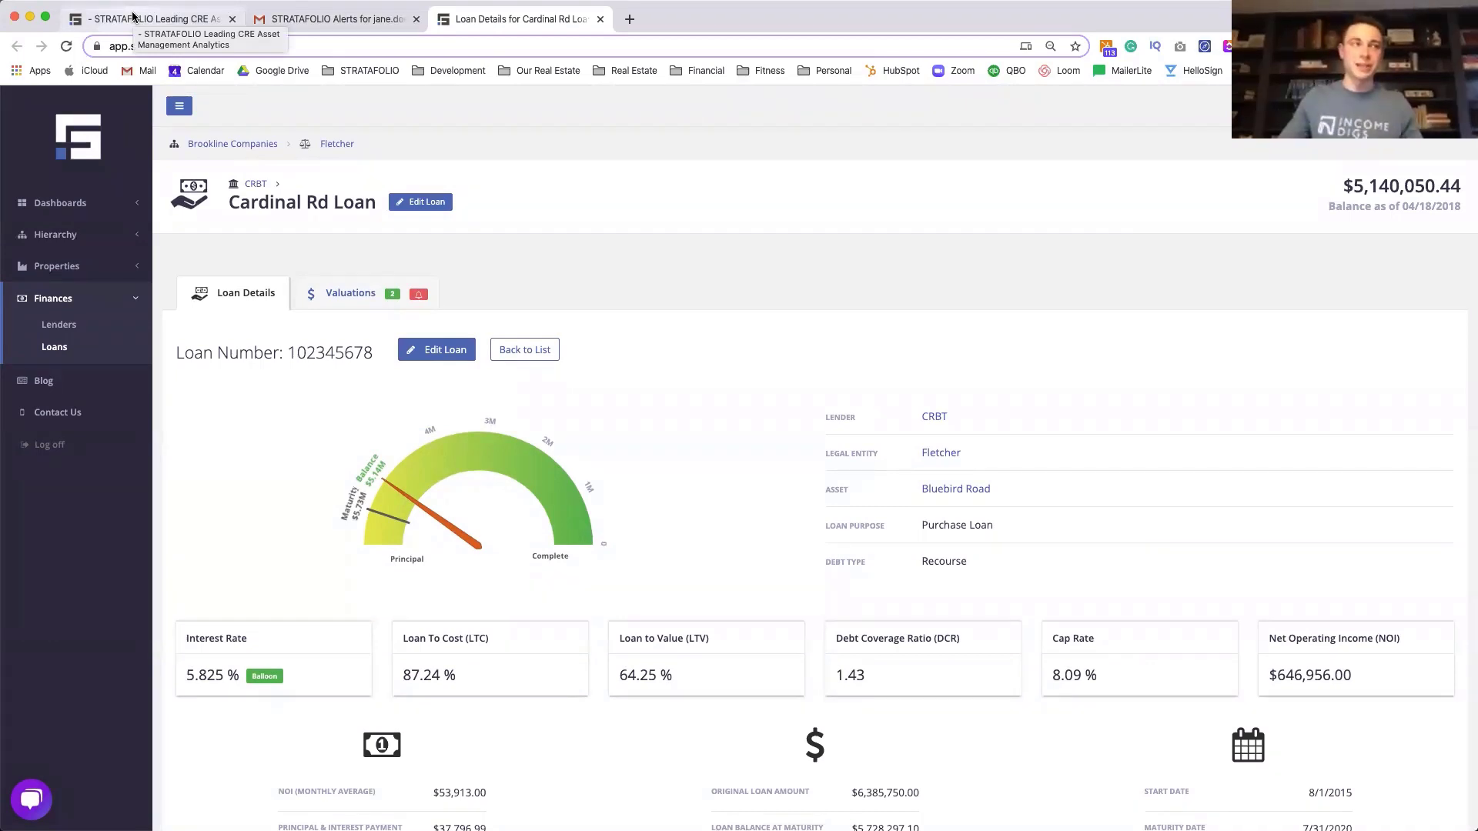
{"action": "scroll", "coordinate": [662, 408], "scroll_direction": "down", "scroll_amount": 1}
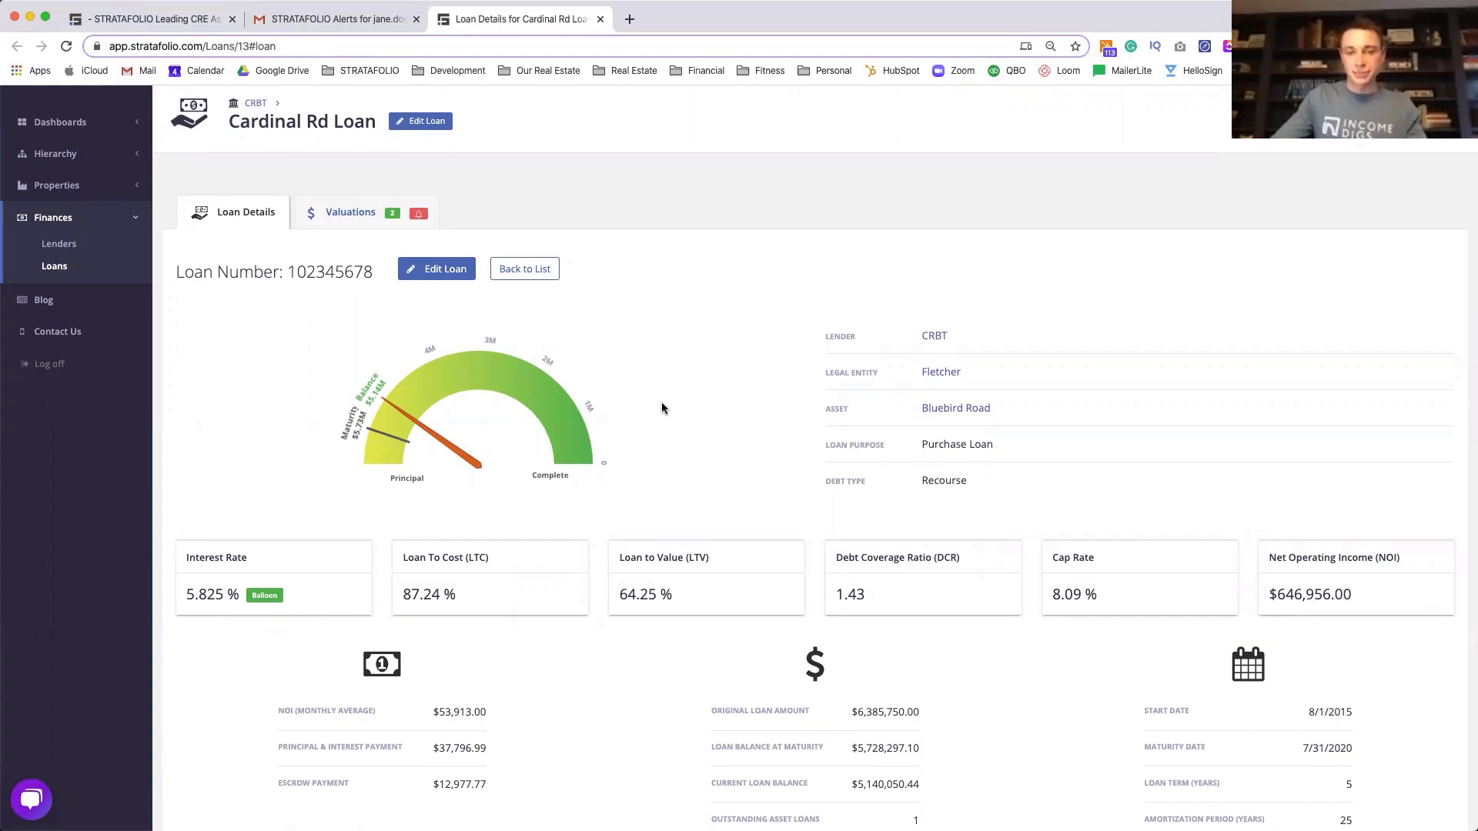
{"action": "scroll", "coordinate": [662, 406], "scroll_direction": "down", "scroll_amount": 2}
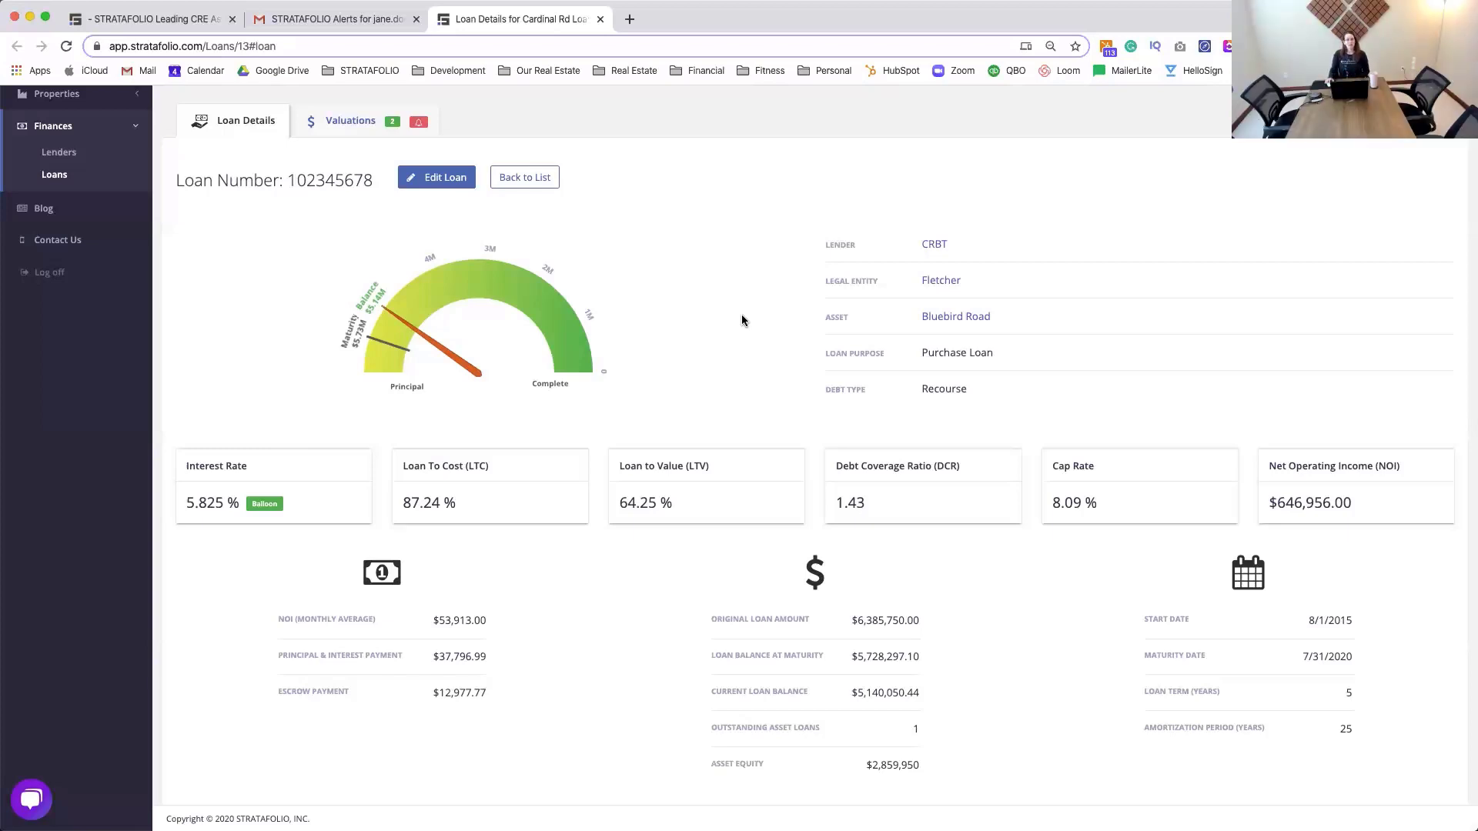
- Look over the Cardinal Rd Loan's asset valuations and the fields and methods for a new valuation, without adding one
{"action": "left_click", "coordinate": [331, 121]}
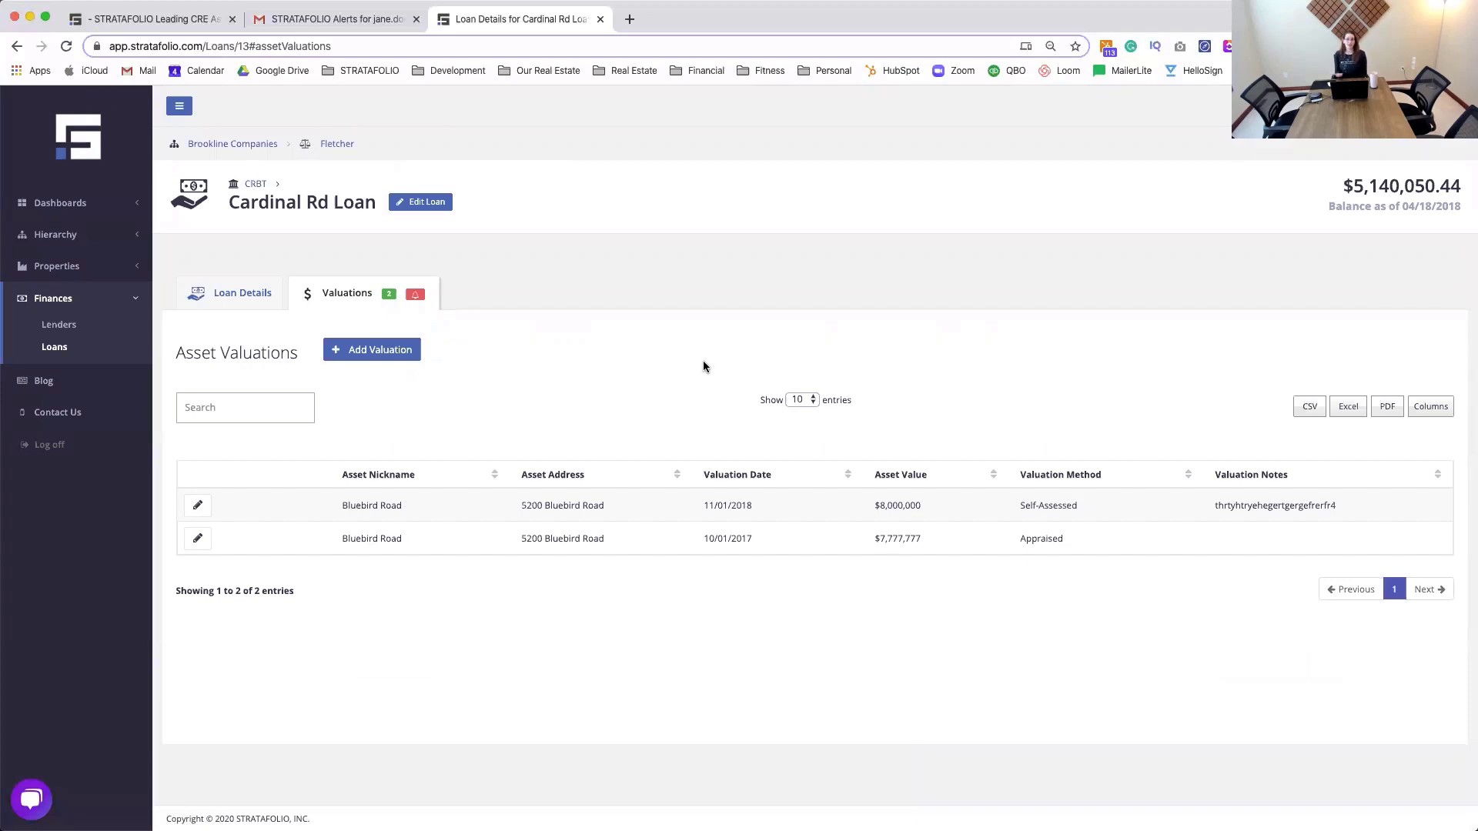
{"action": "left_click", "coordinate": [366, 355]}
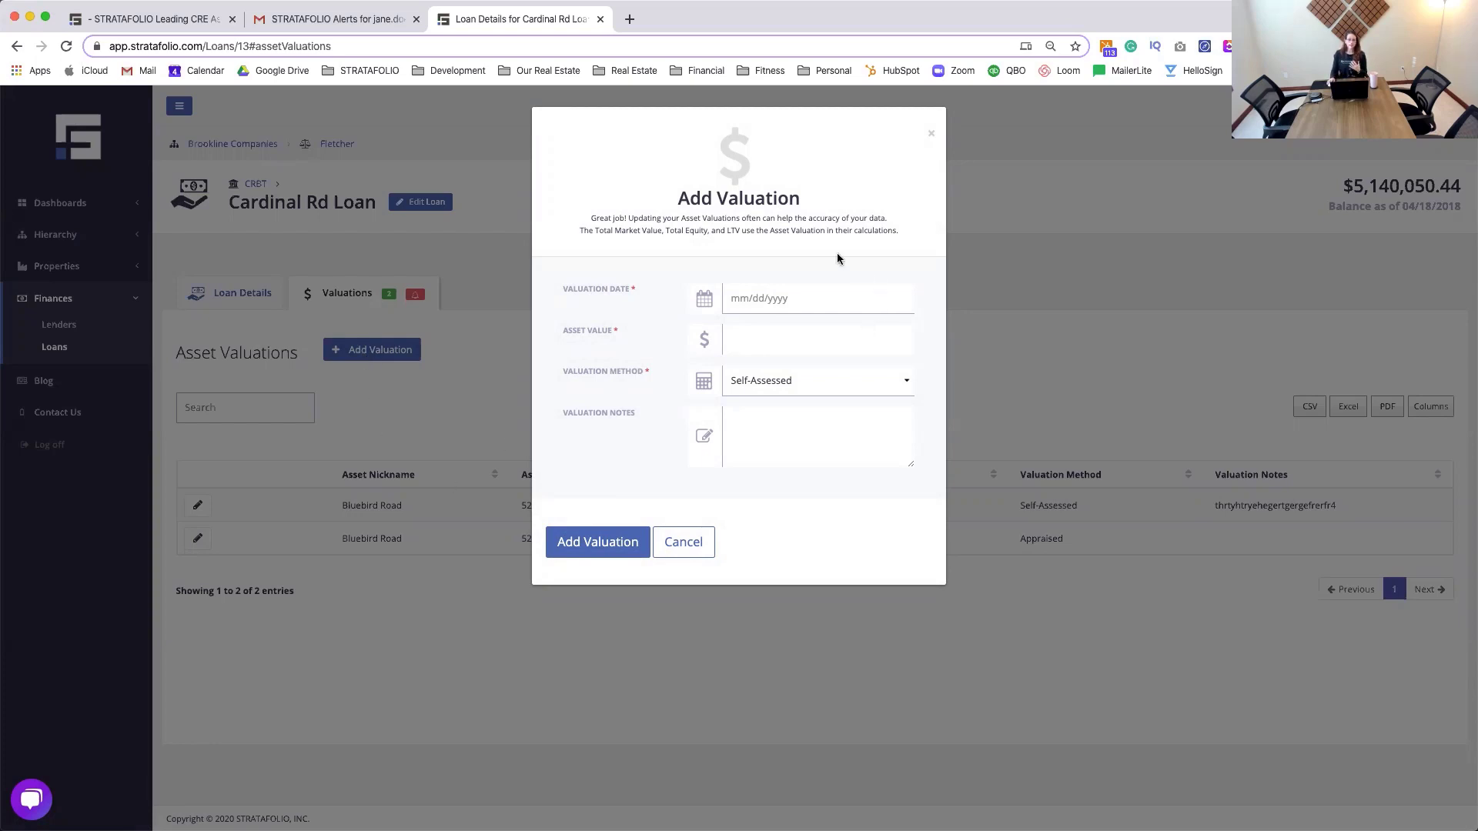
{"action": "left_click", "coordinate": [773, 306]}
{"action": "left_click", "coordinate": [760, 391]}
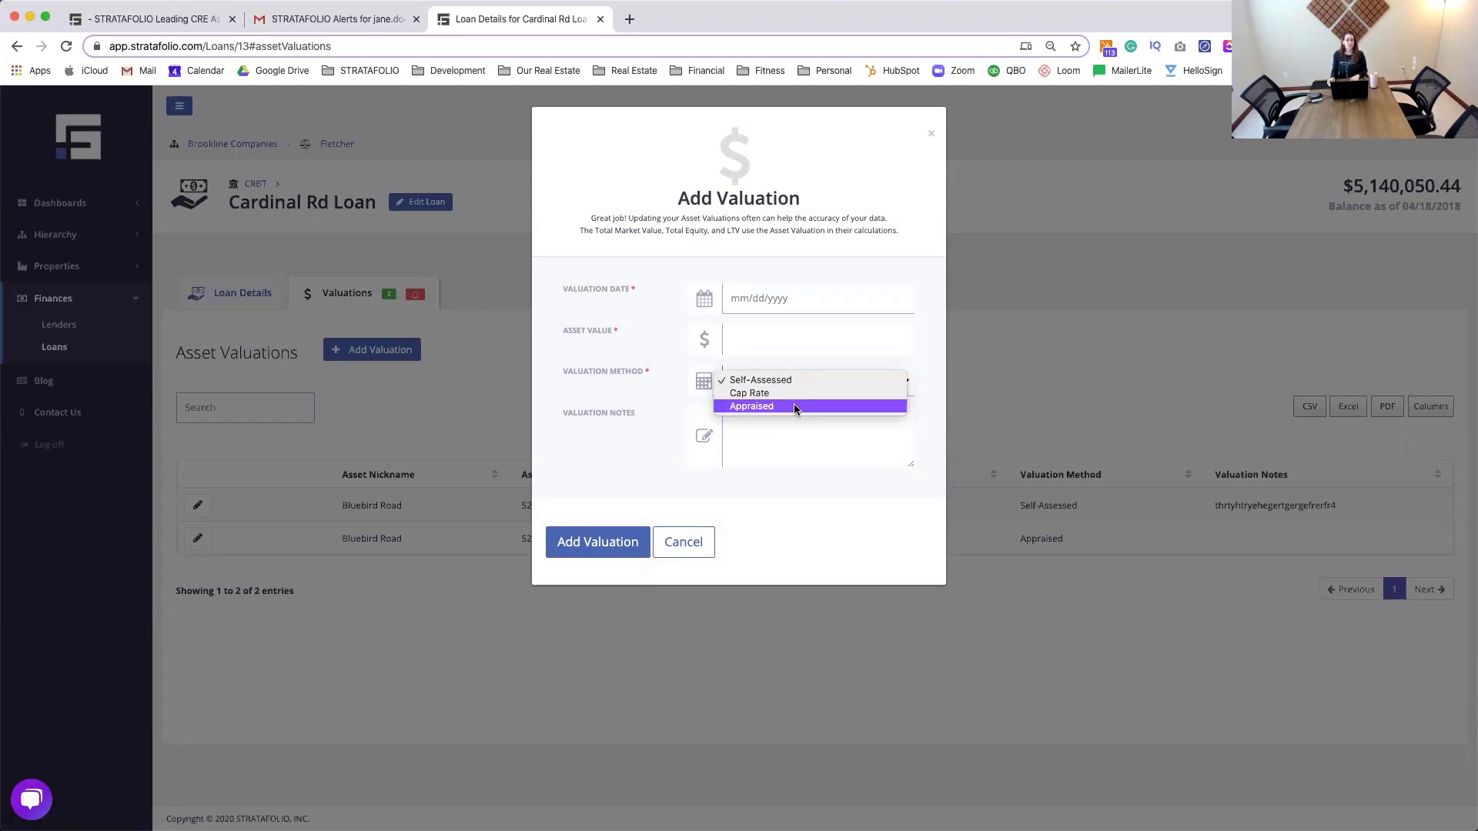
{"action": "left_click", "coordinate": [760, 445]}
{"action": "left_click", "coordinate": [762, 437]}
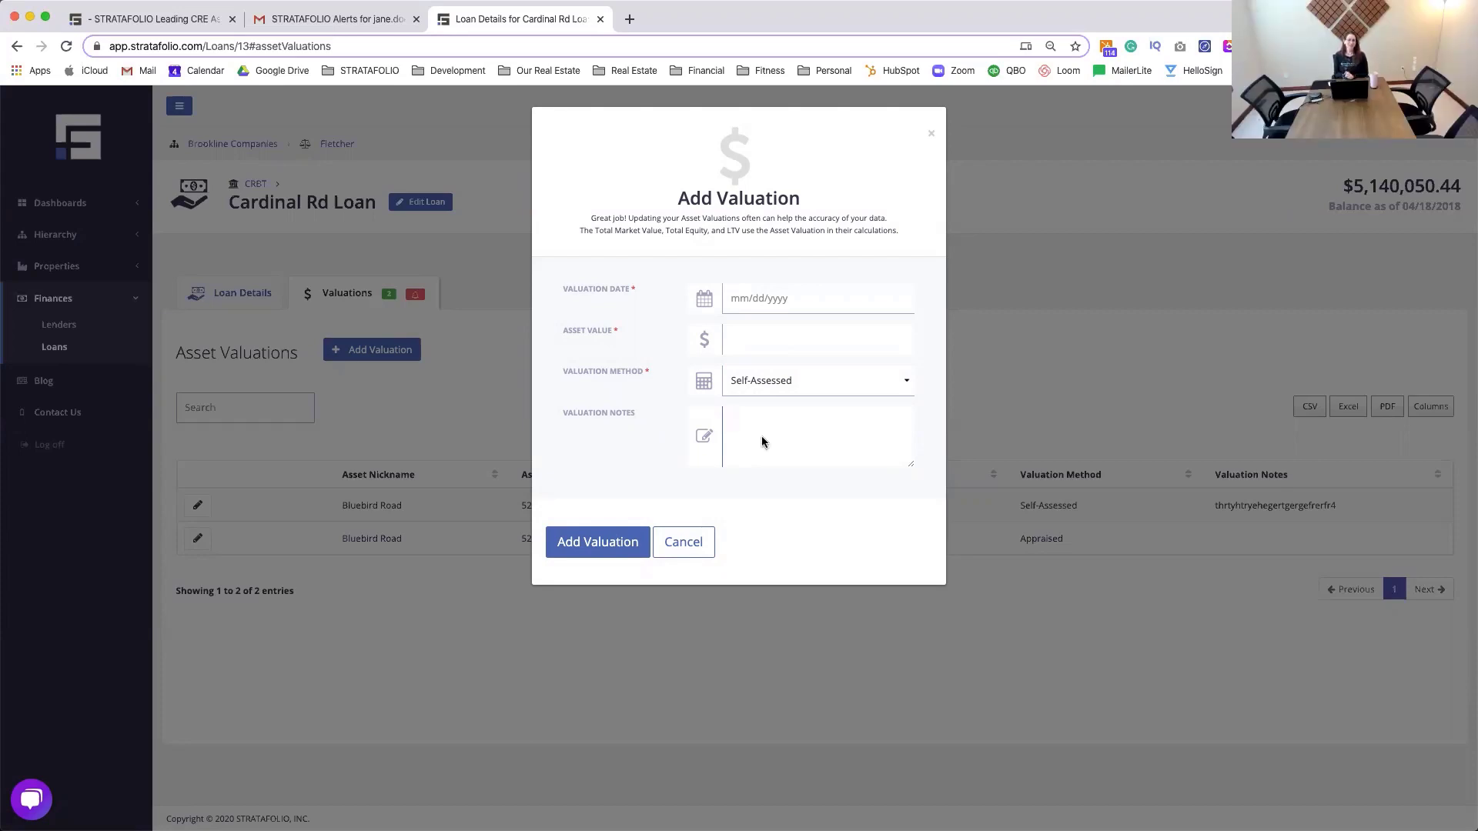
{"action": "left_click", "coordinate": [674, 544]}
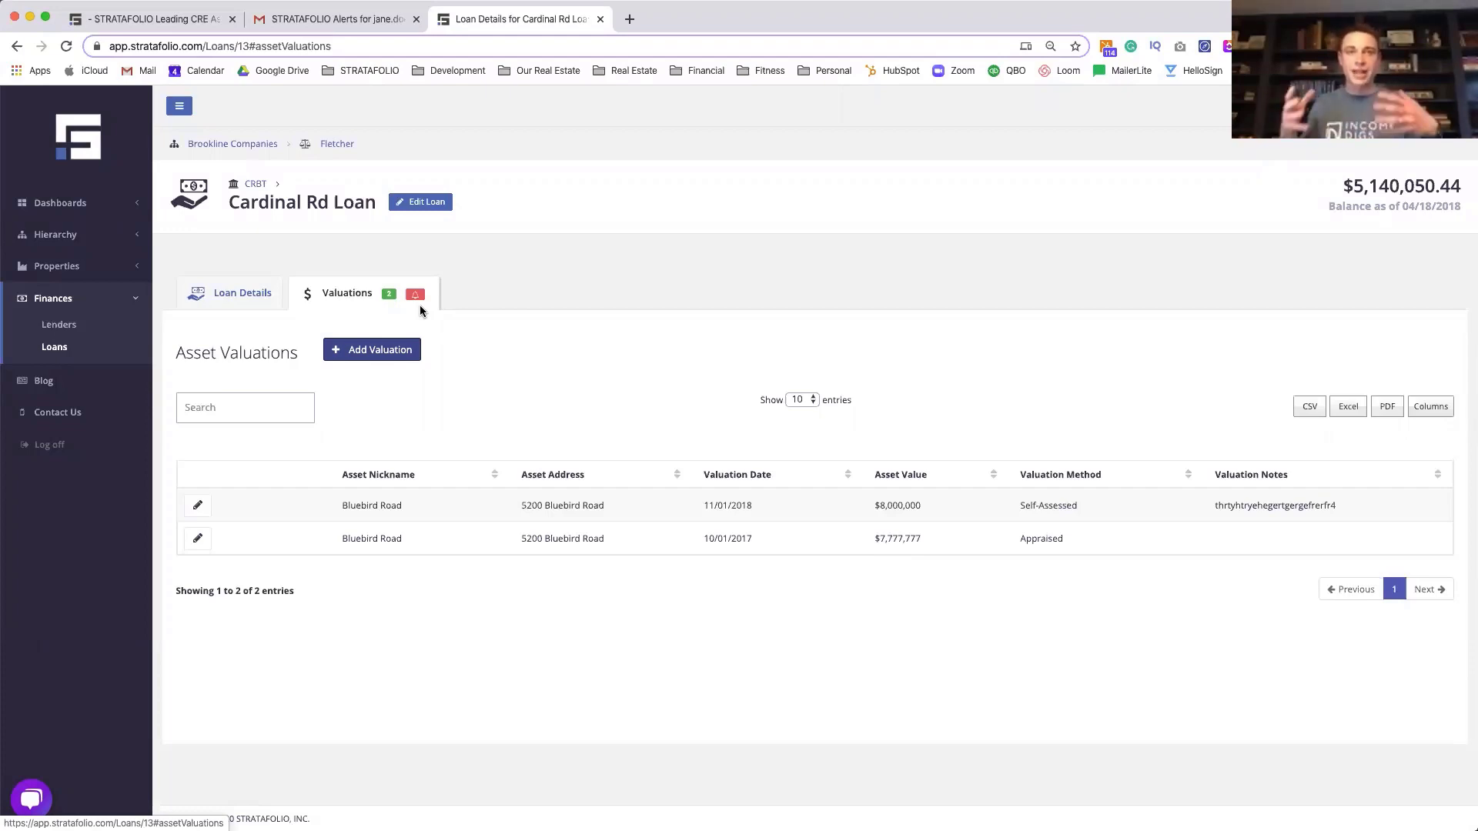
- Return to the All Loans overview, view it filtered by lender West Bank and by CRBT, and clear the lender filter
{"action": "left_click", "coordinate": [54, 347]}
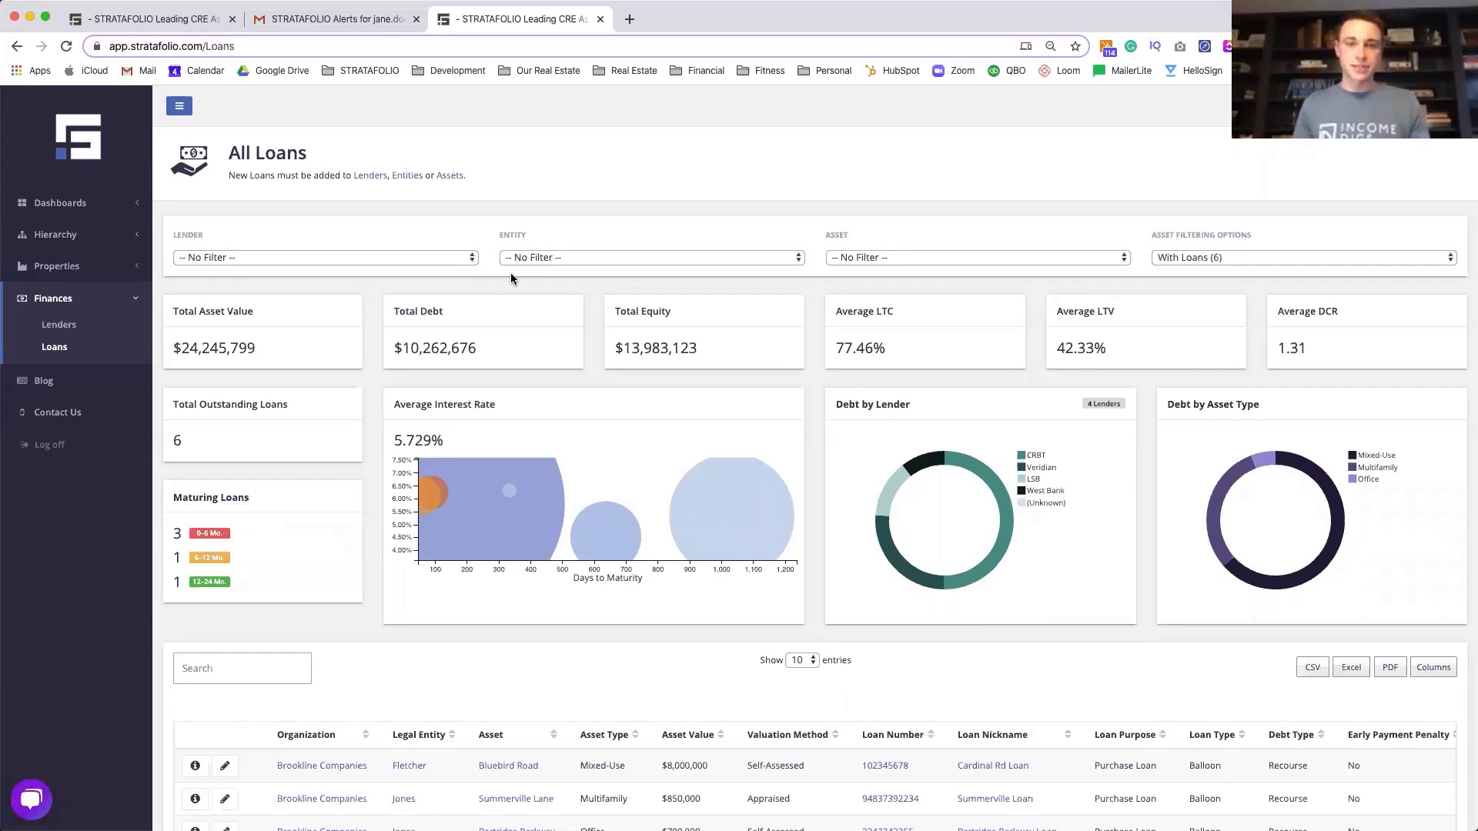
{"action": "left_click", "coordinate": [455, 258]}
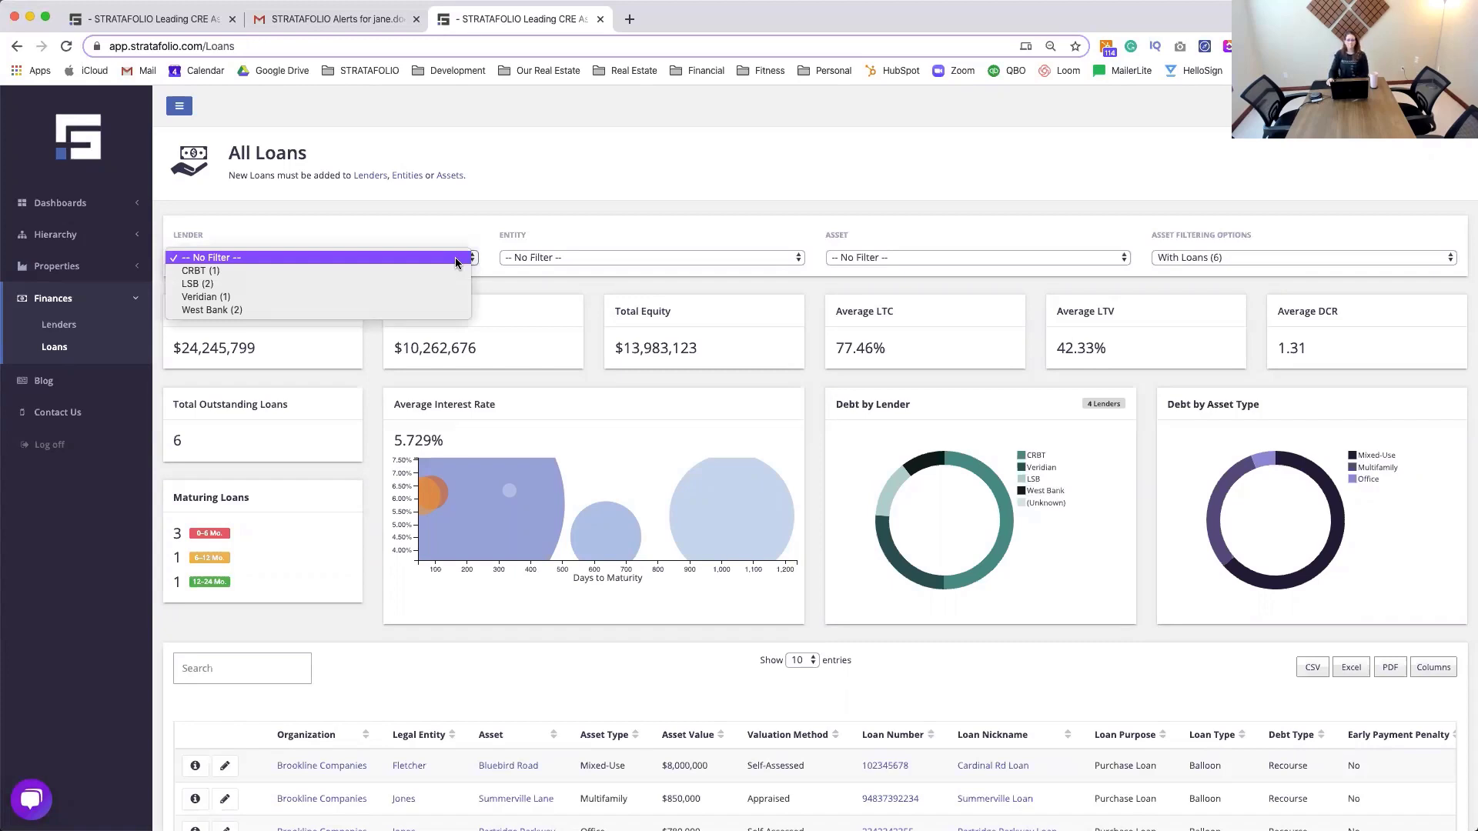
{"action": "left_click", "coordinate": [375, 309]}
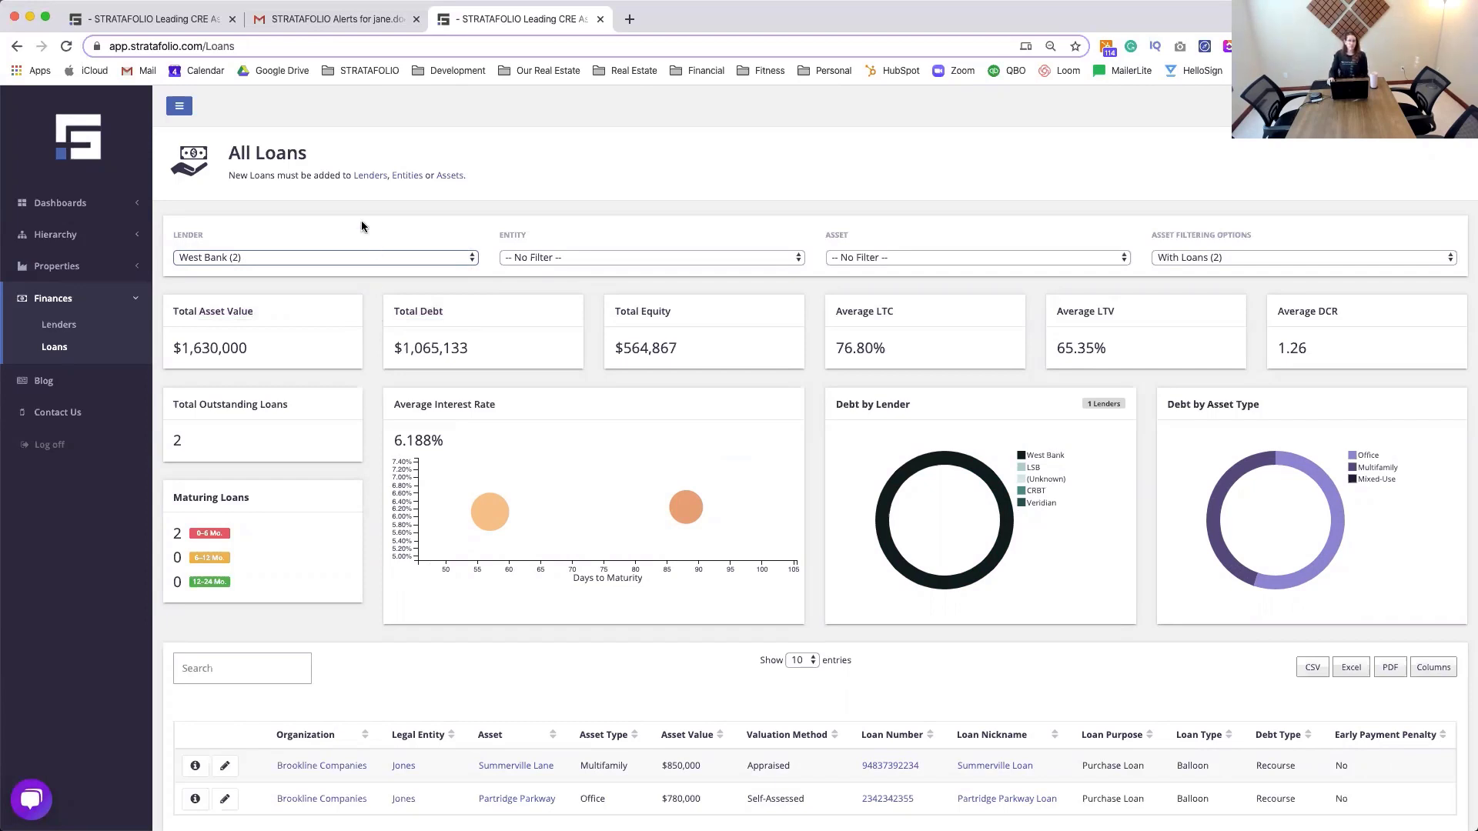
{"action": "left_click", "coordinate": [357, 258]}
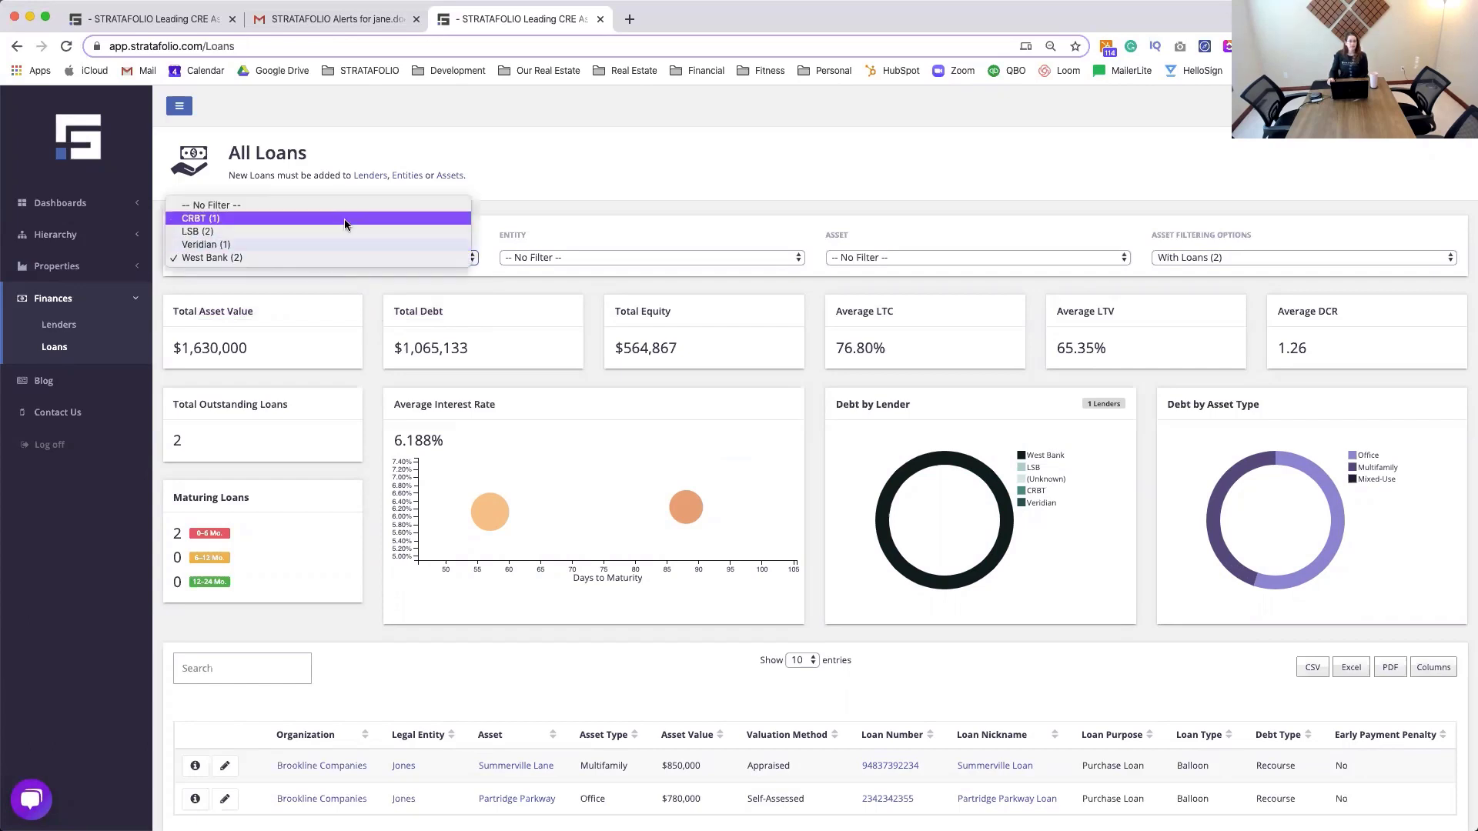
{"action": "left_click", "coordinate": [344, 219]}
{"action": "left_click", "coordinate": [298, 259]}
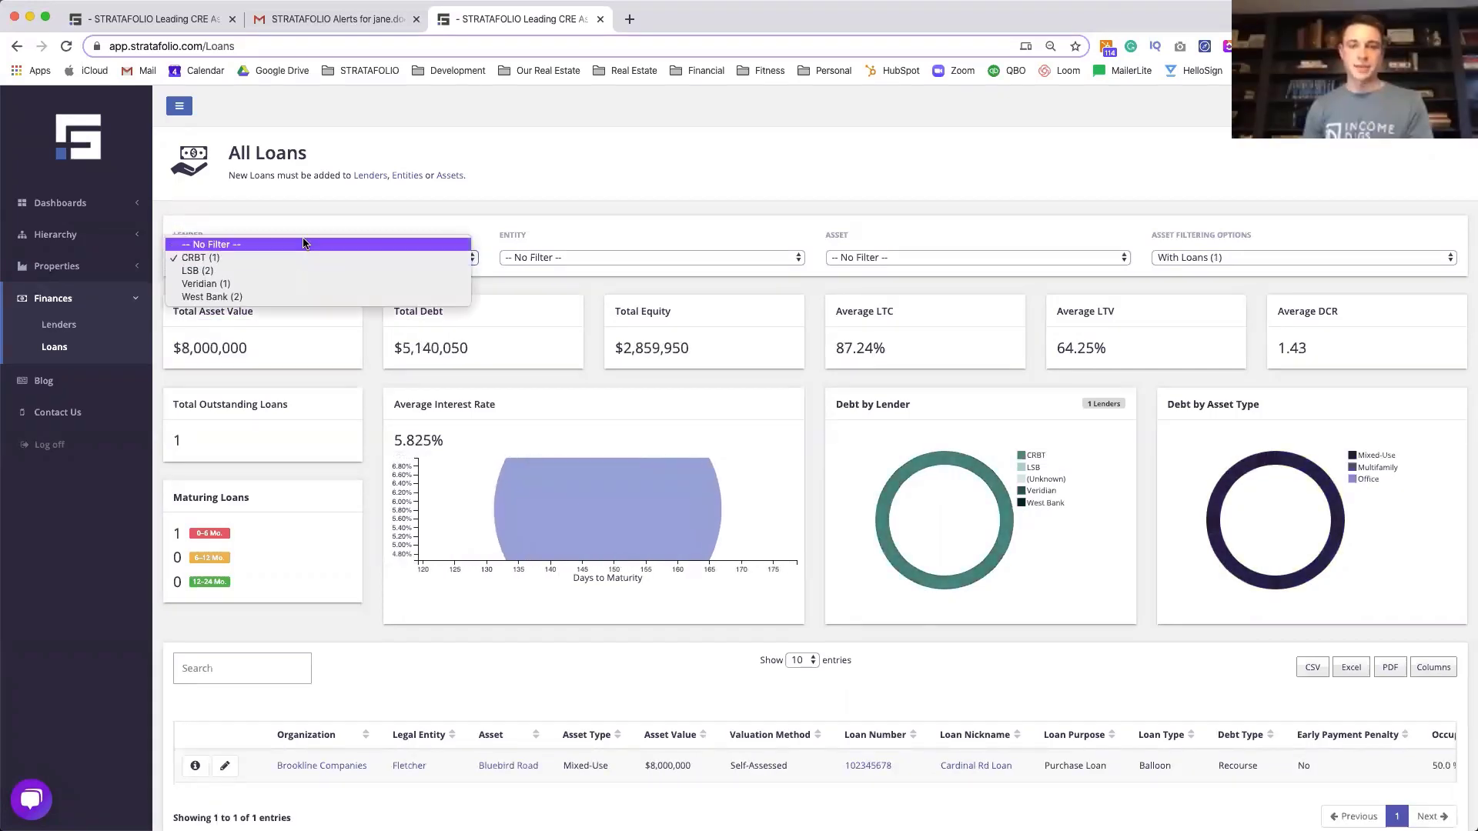
{"action": "left_click", "coordinate": [300, 244]}
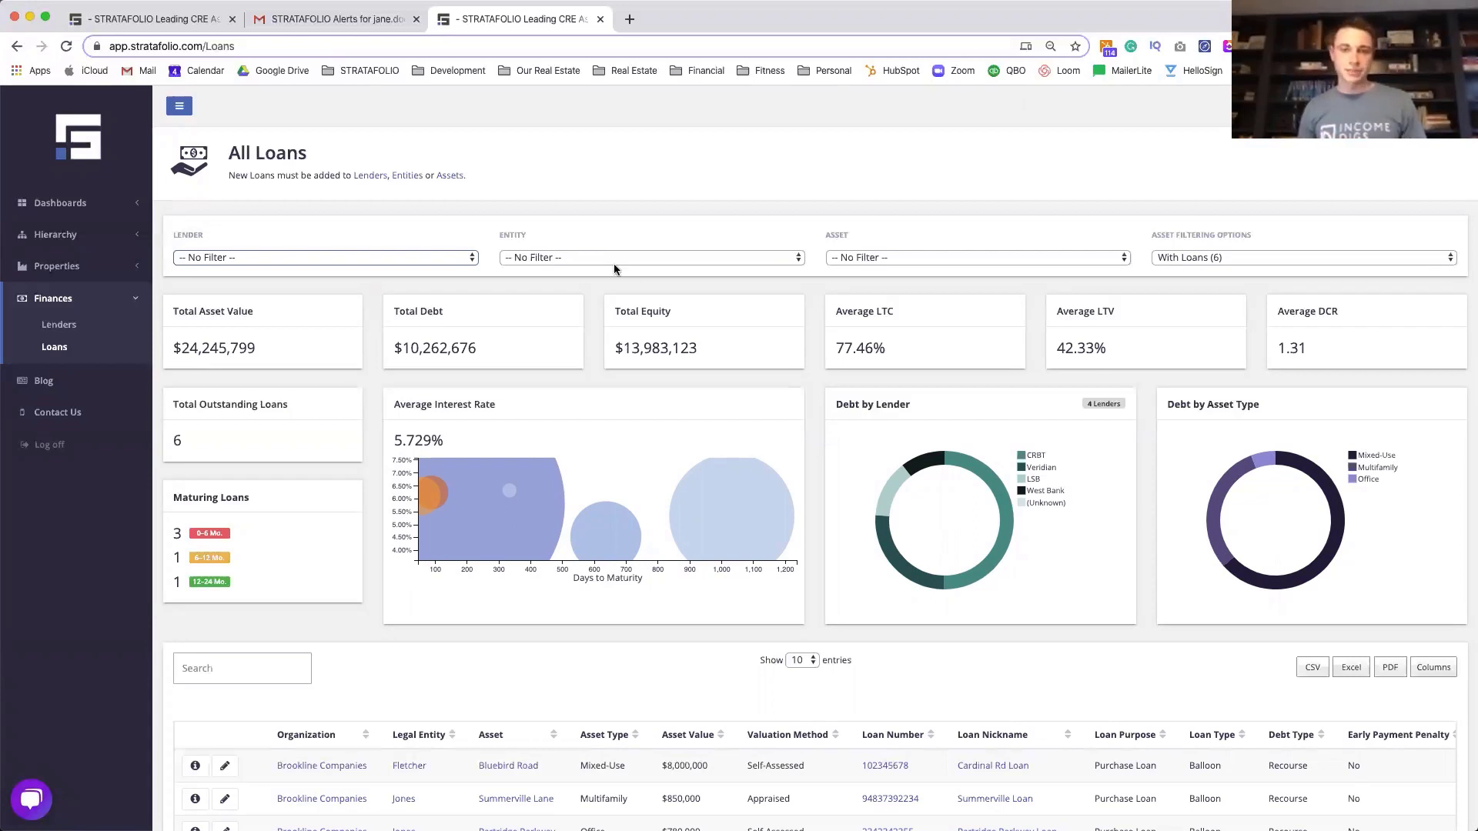
- View the All Loans overview filtered by the Fletcher entity and clear the entity filter
{"action": "left_click", "coordinate": [634, 260]}
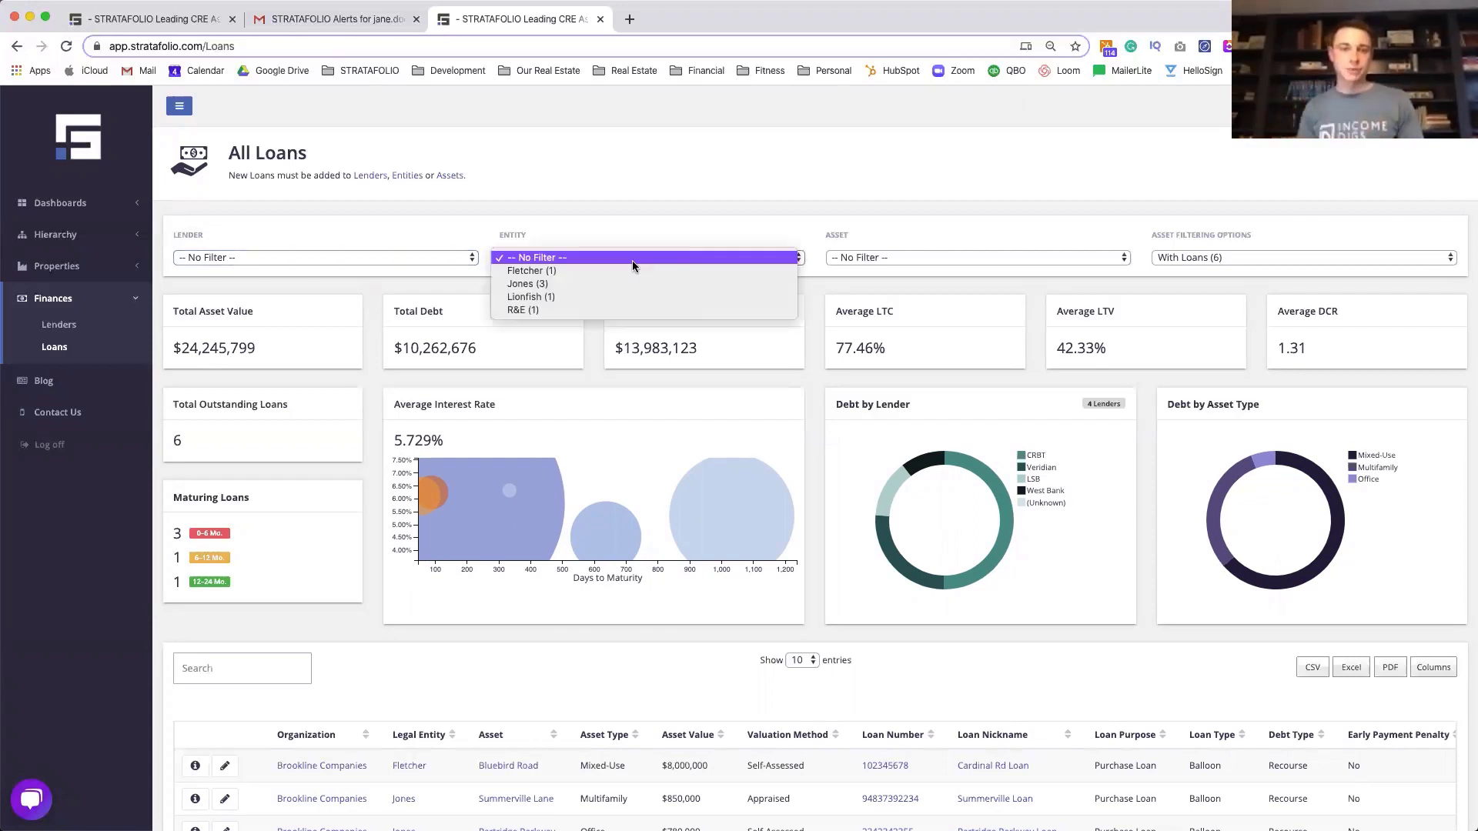
{"action": "left_click", "coordinate": [630, 272]}
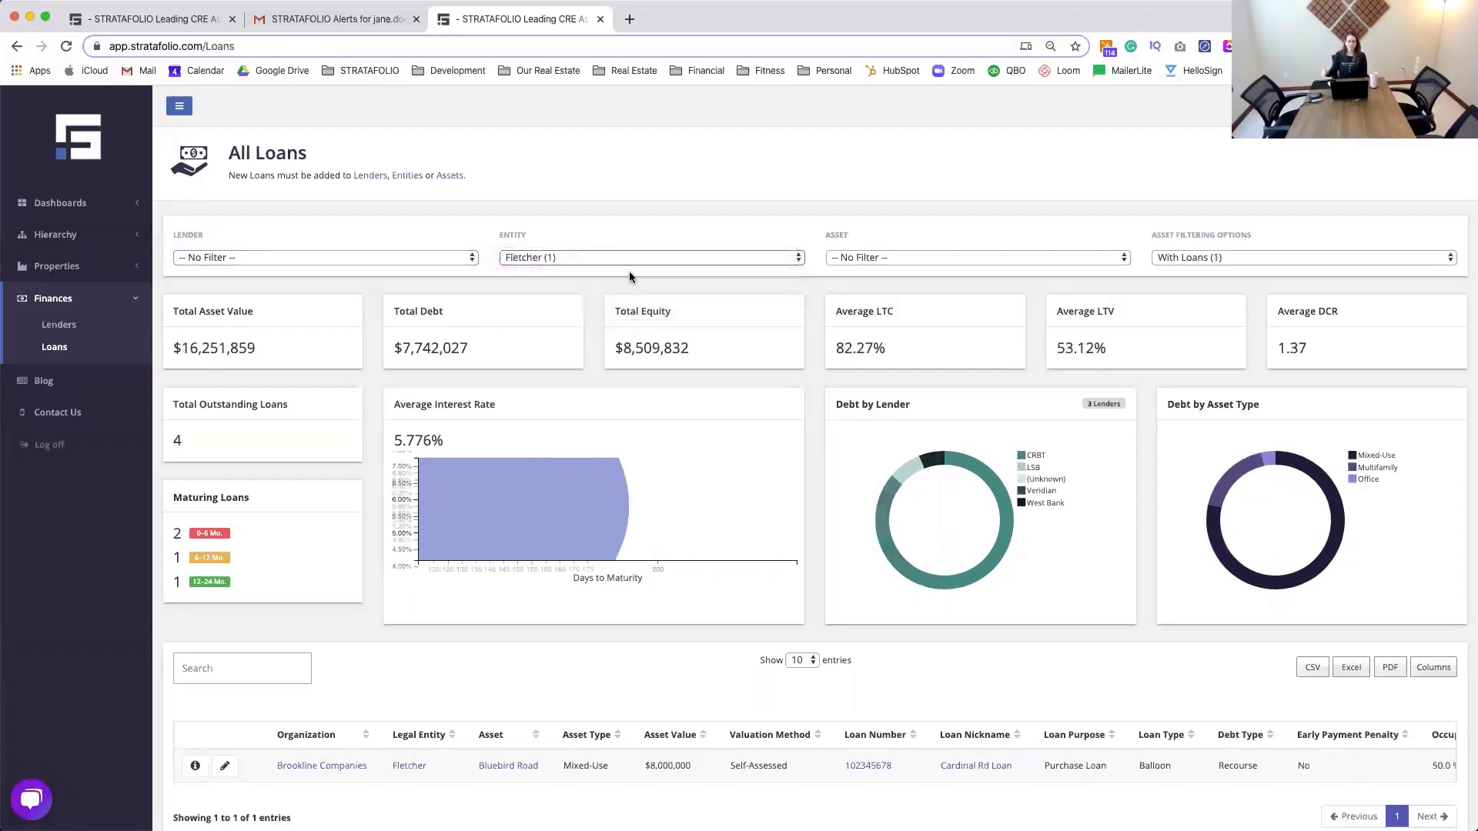
{"action": "left_click", "coordinate": [631, 262]}
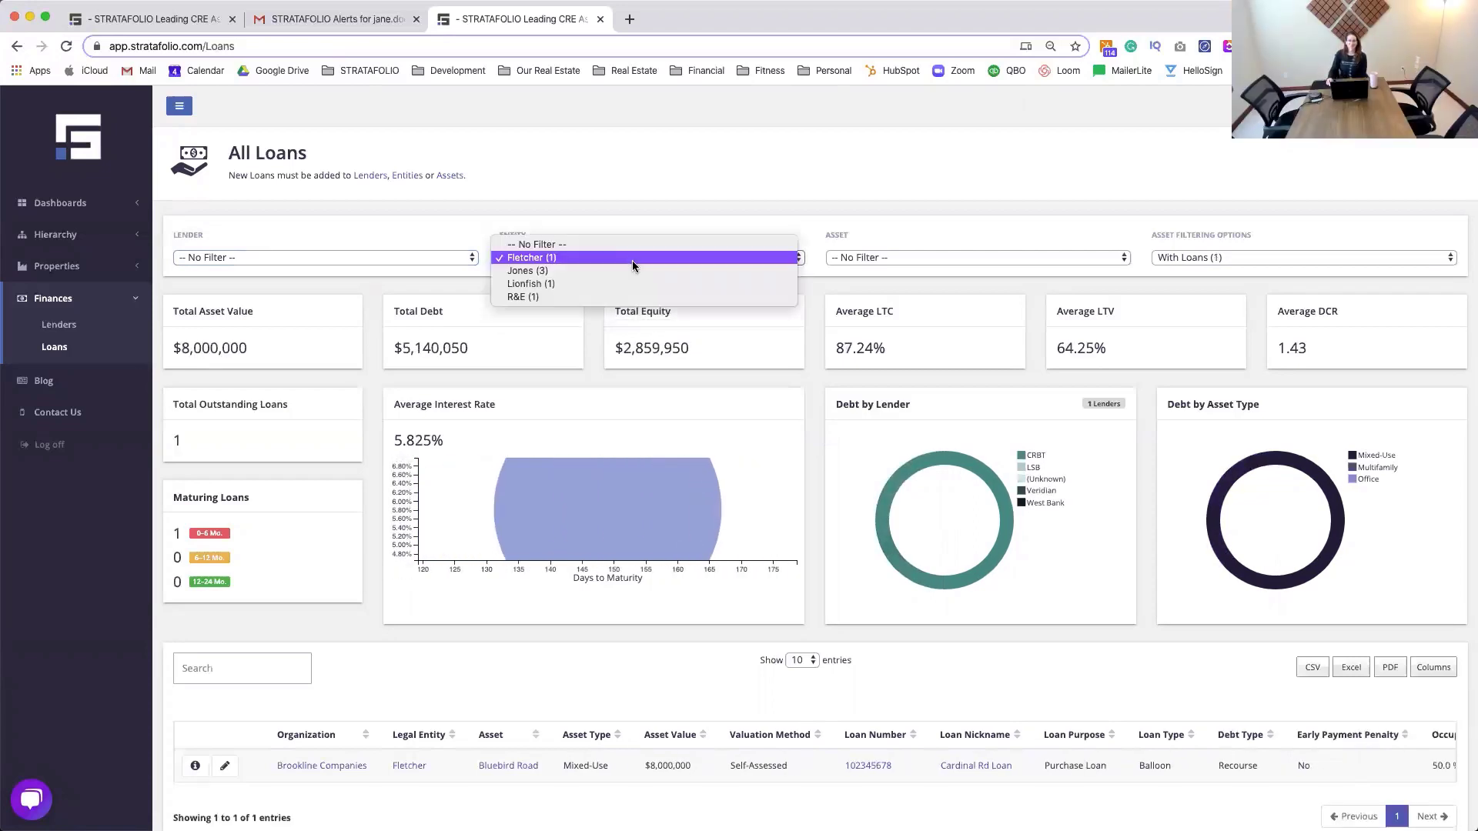
{"action": "left_click", "coordinate": [633, 244]}
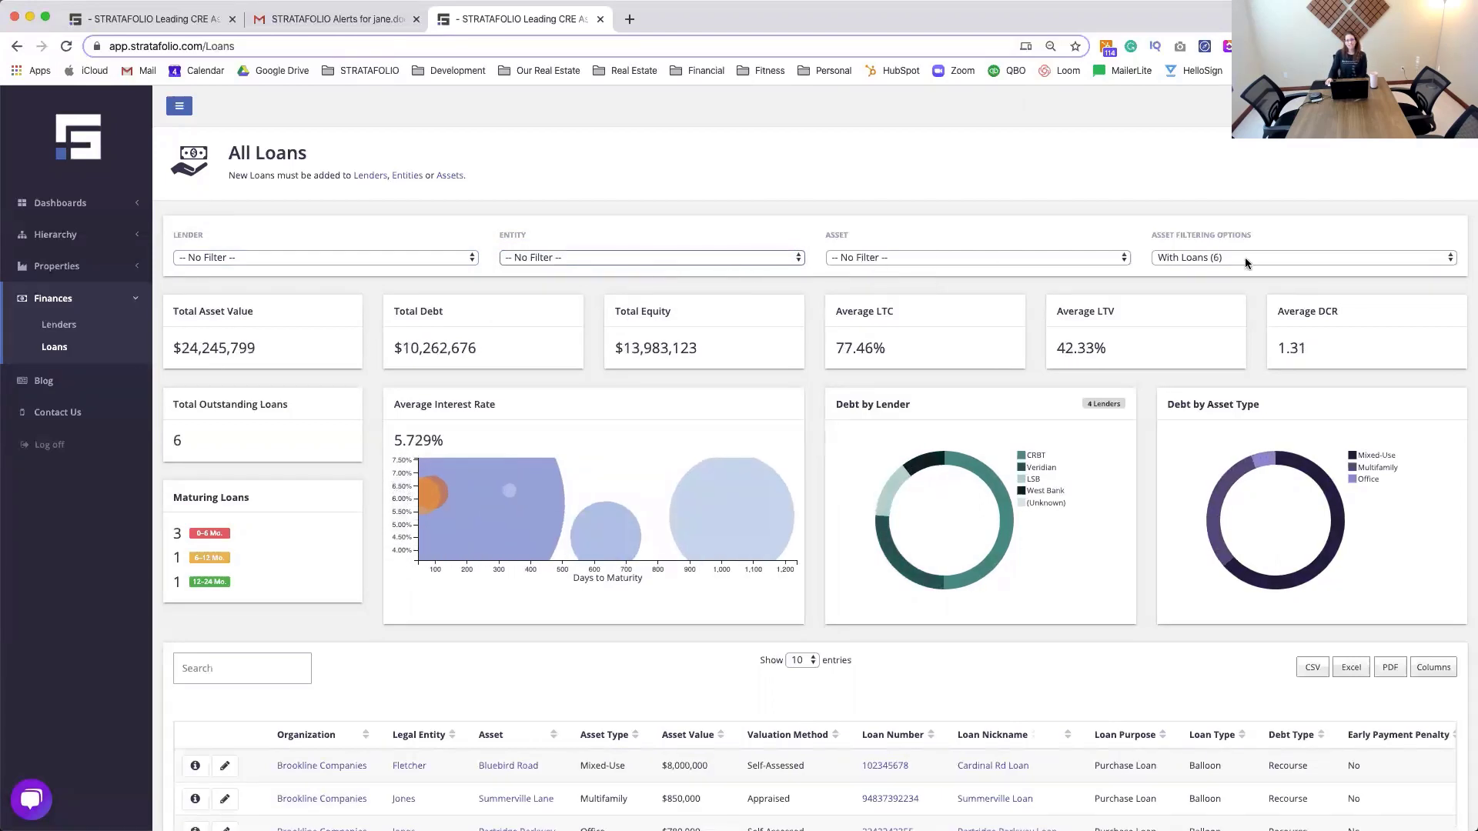
- Look at the asset filtering options, keep With Loans selected, and return to the loans table
{"action": "left_click", "coordinate": [1421, 258]}
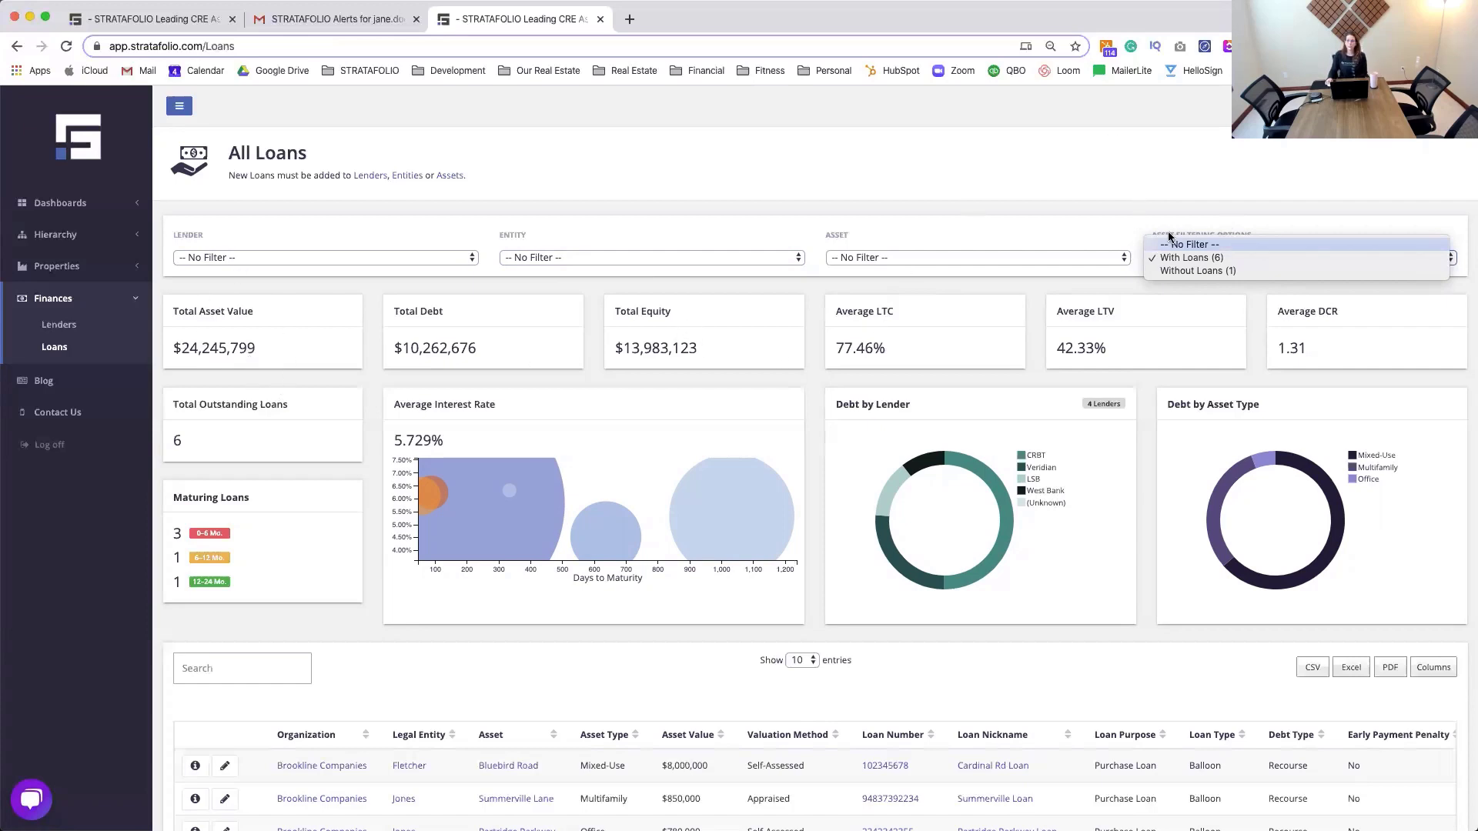
{"action": "left_click", "coordinate": [1120, 218]}
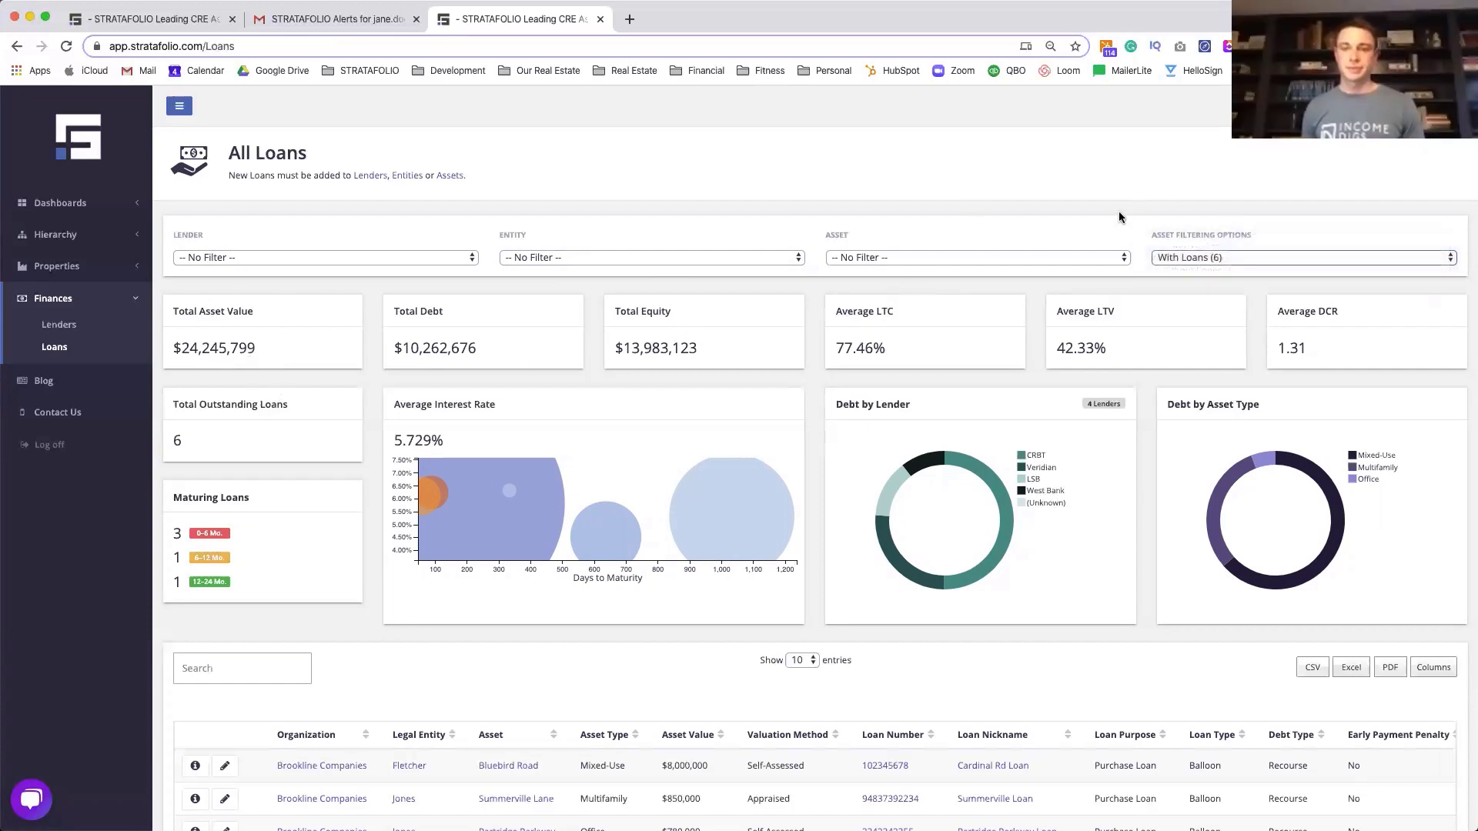
{"action": "scroll", "coordinate": [1106, 751], "scroll_direction": "down", "scroll_amount": 3}
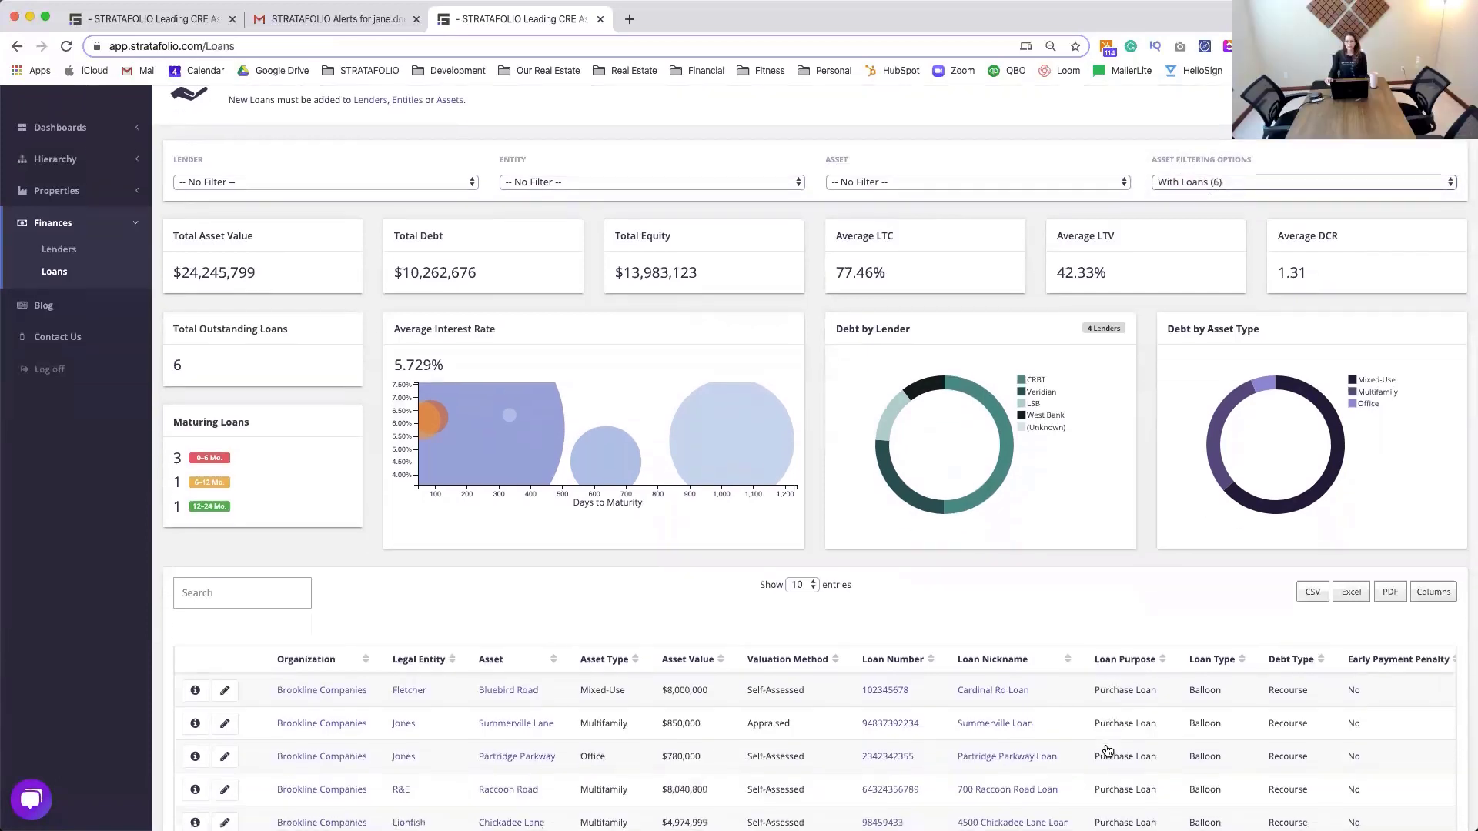
- Search the loans table for "lane" and clear the search to list all loans again
{"action": "scroll", "coordinate": [904, 716], "scroll_direction": "up", "scroll_amount": 1}
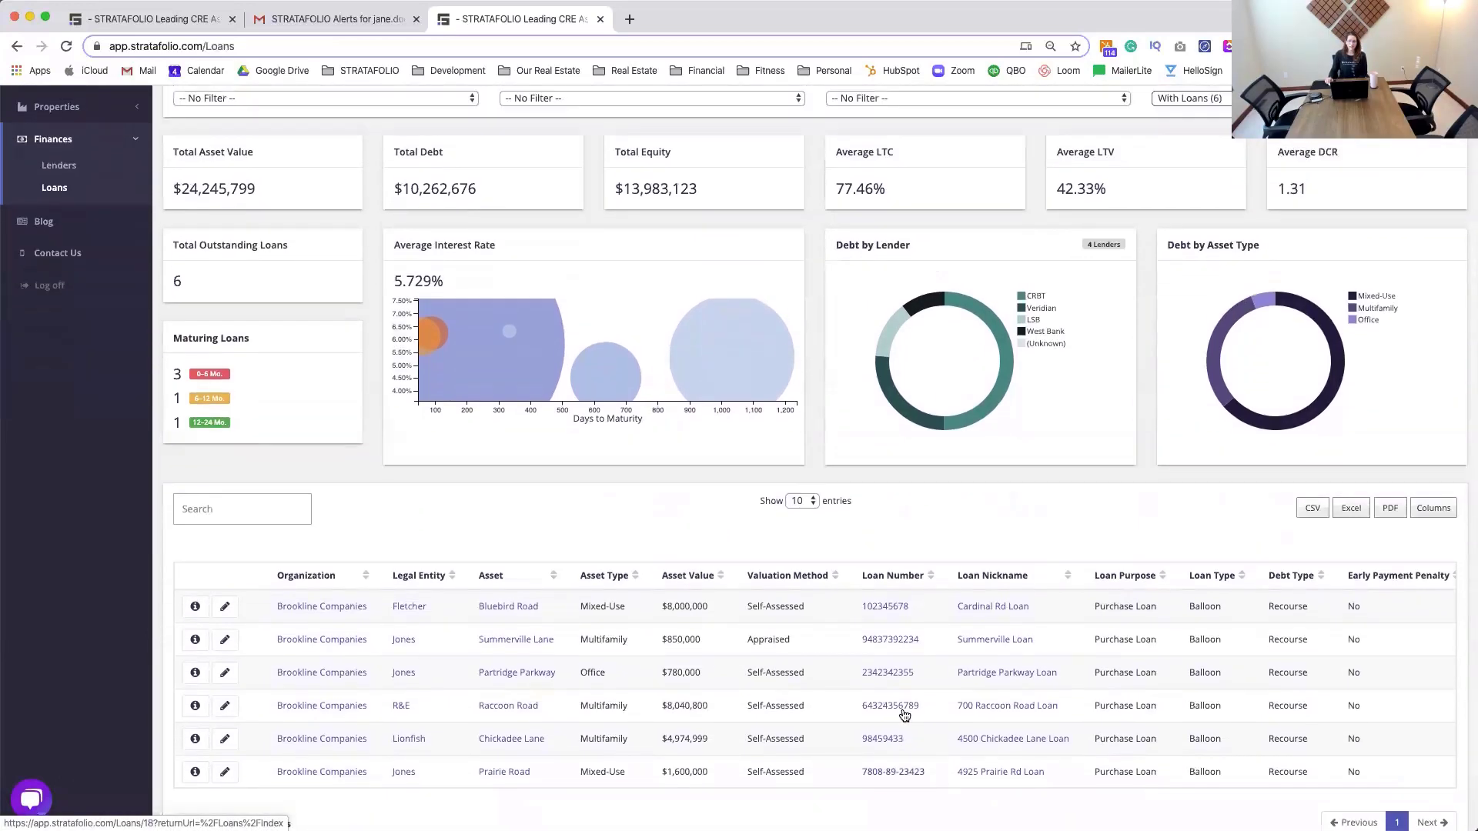
{"action": "left_click", "coordinate": [208, 553]}
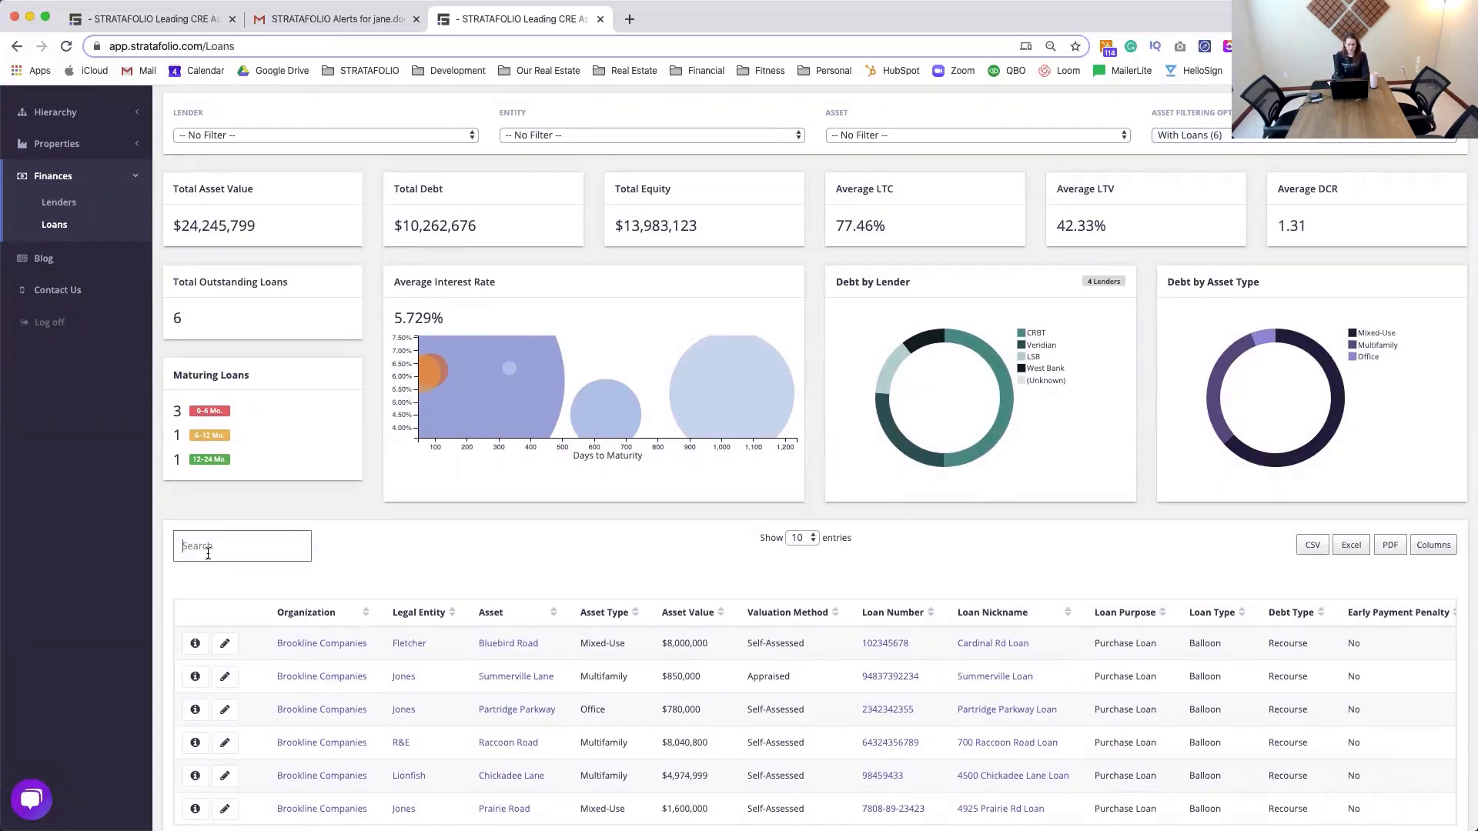
{"action": "type", "text": "lane"}
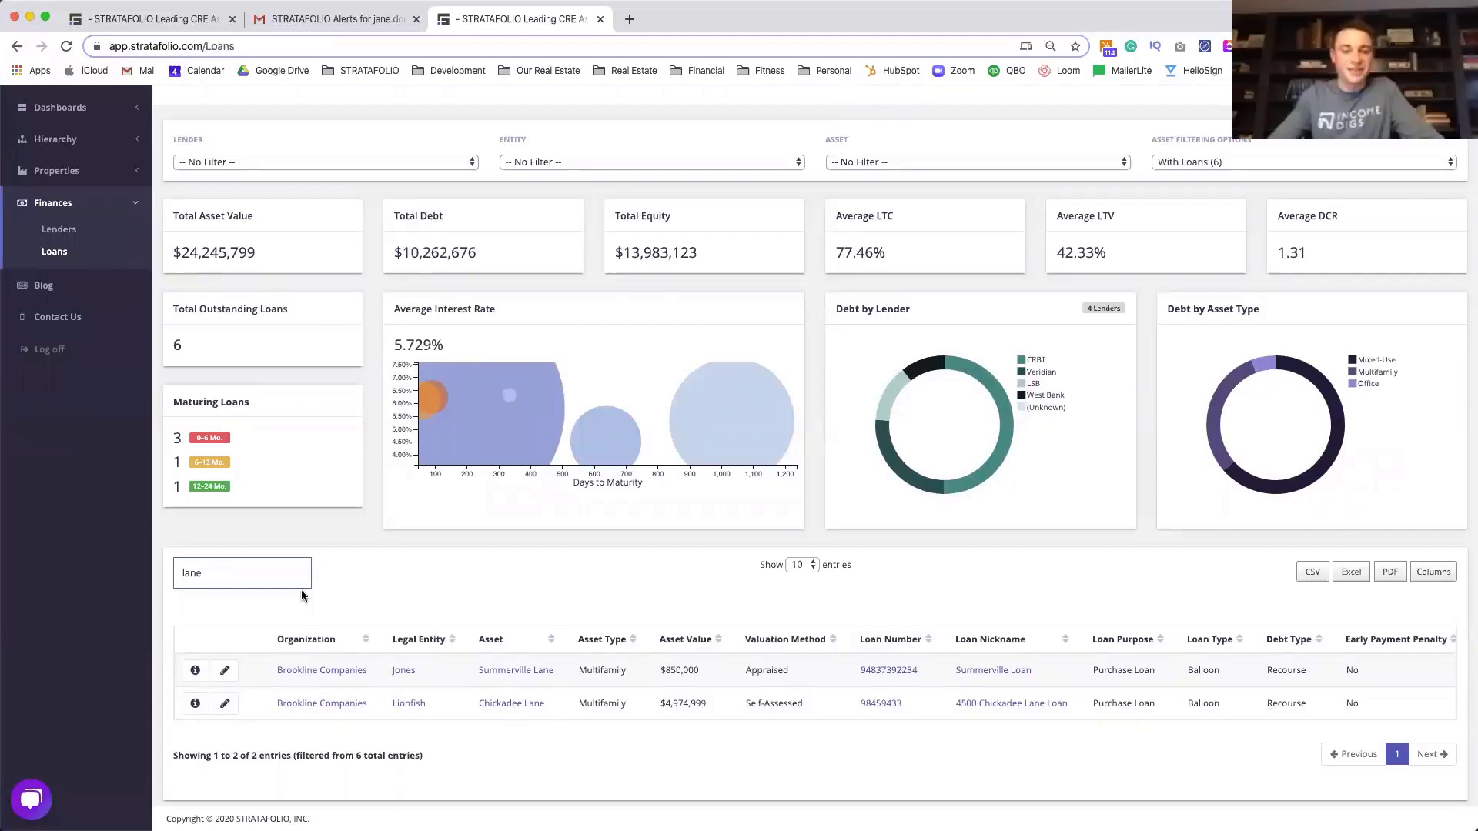
{"action": "key", "text": "BackSpace"}
{"action": "key", "text": "BackSpace"}
{"action": "key", "text": "BackSpace"}
{"action": "key", "text": "BackSpace"}
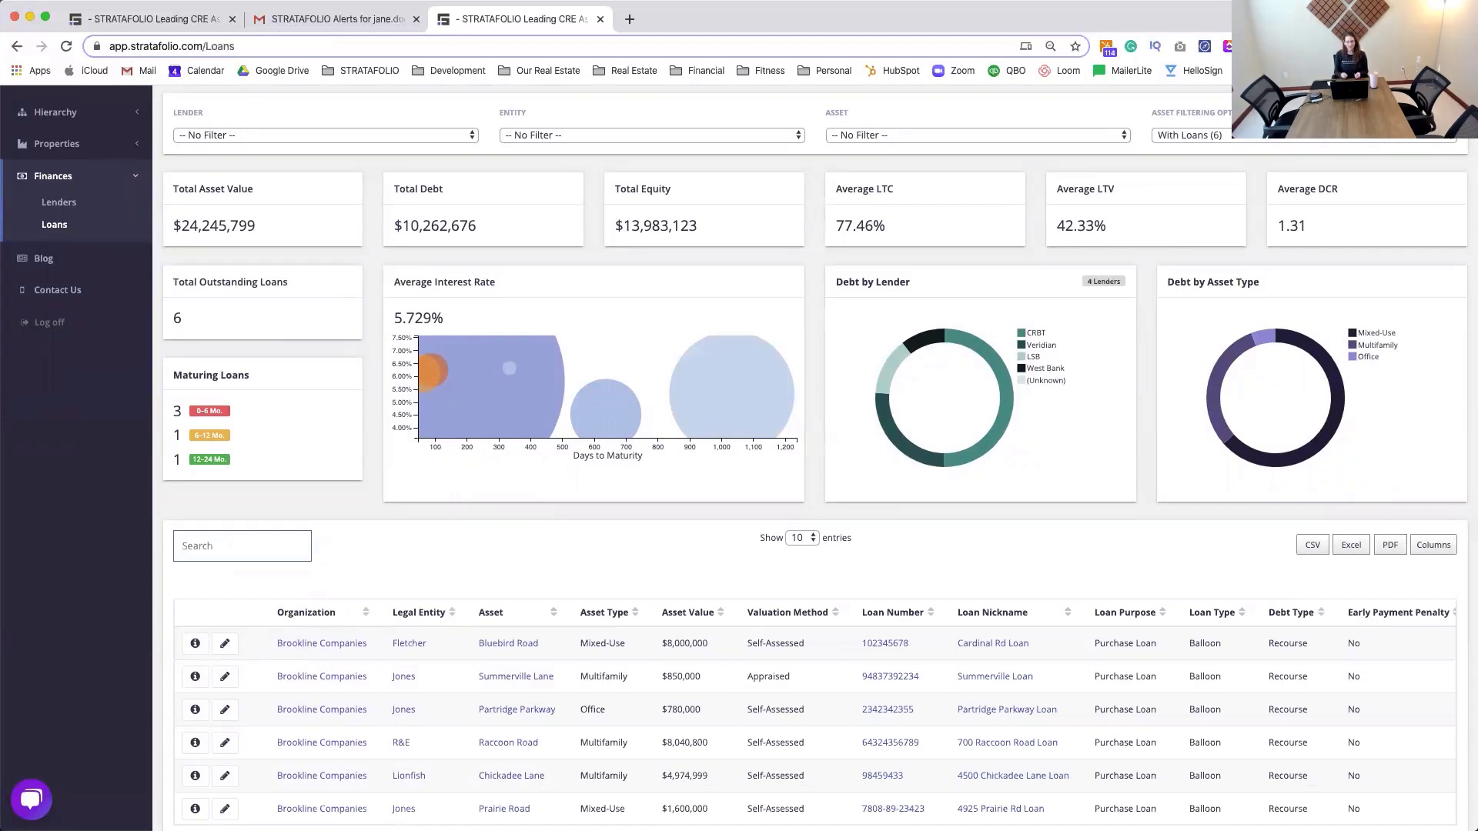
- Sort the loans table by valuation method, followed by a sort on loan nickname
{"action": "left_click", "coordinate": [786, 613]}
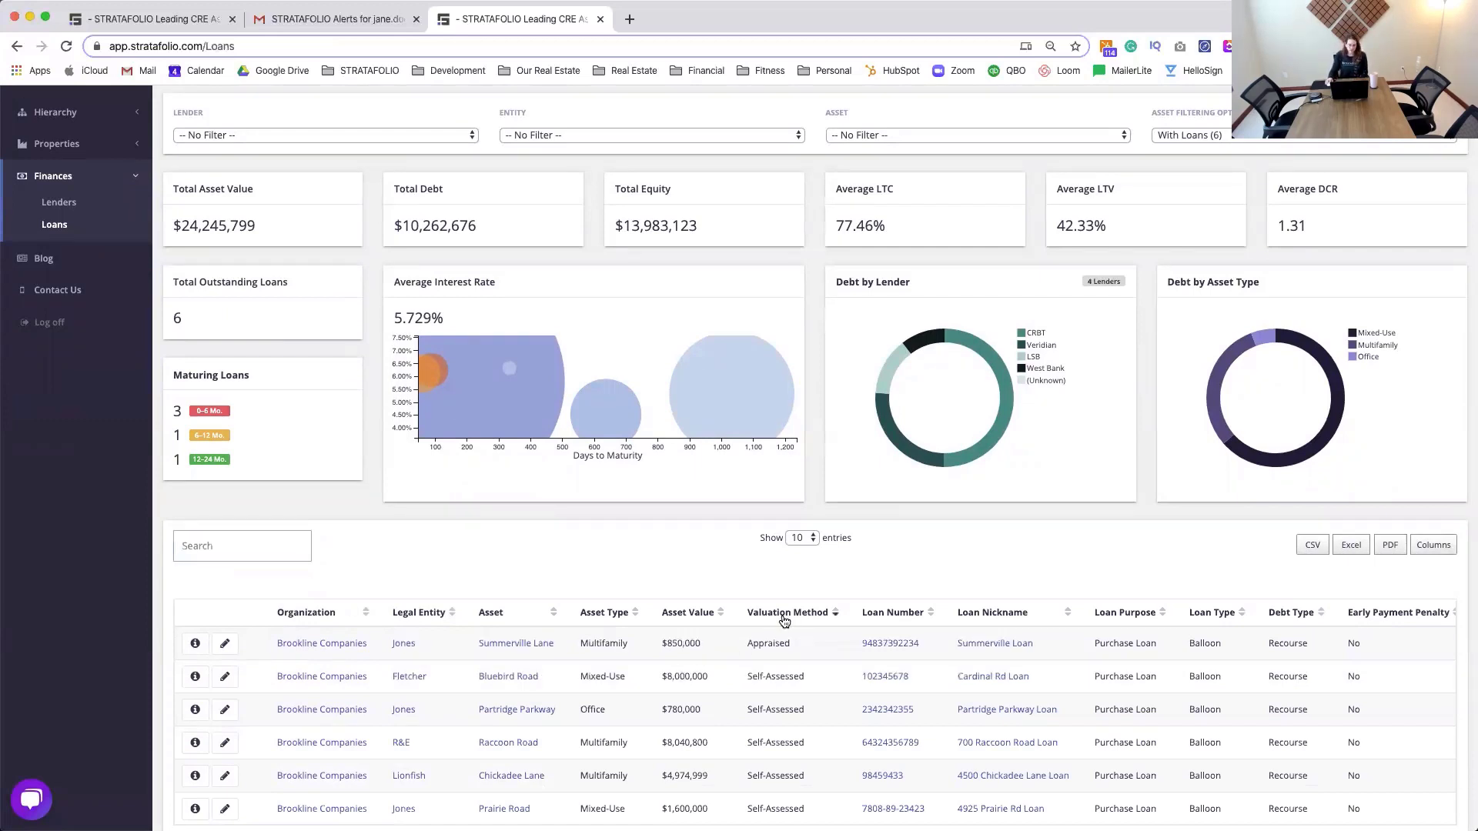
{"action": "left_click", "coordinate": [870, 616]}
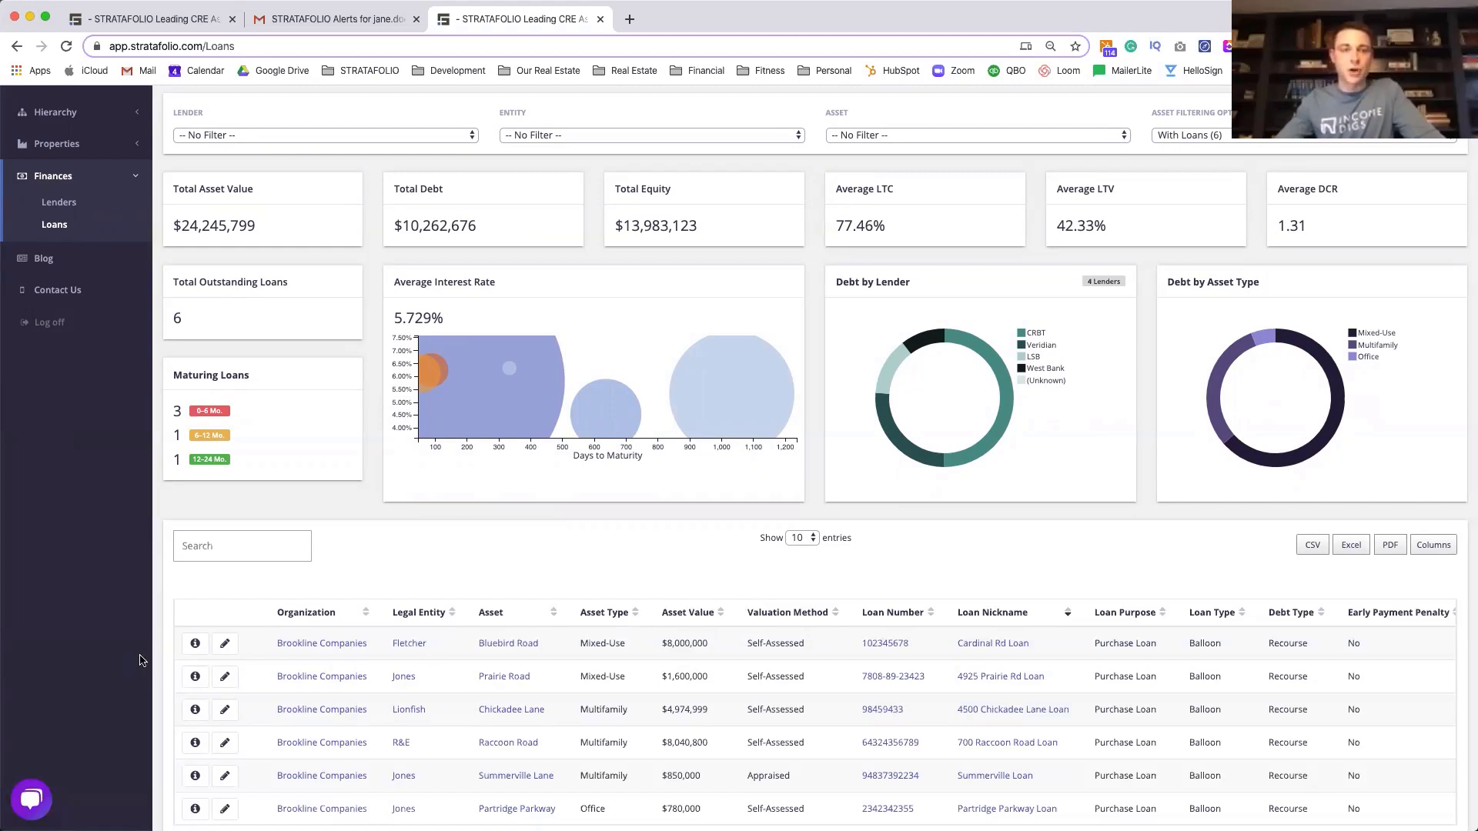
- Go to the list of all entities, look over its columns, and open the details of Fletcher RE, LLC
{"action": "scroll", "coordinate": [114, 665], "scroll_direction": "up", "scroll_amount": 3}
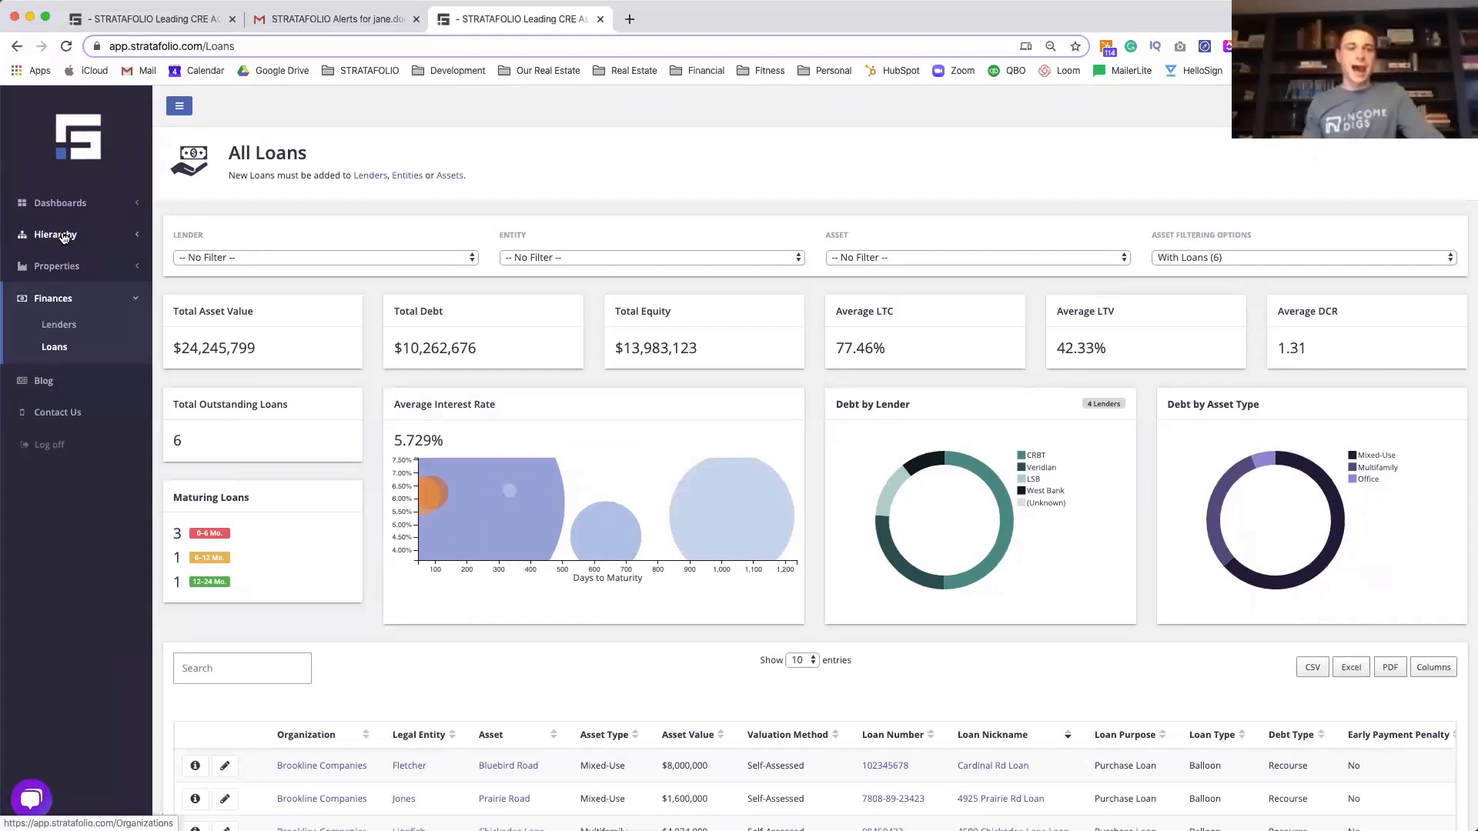
{"action": "left_click", "coordinate": [64, 236]}
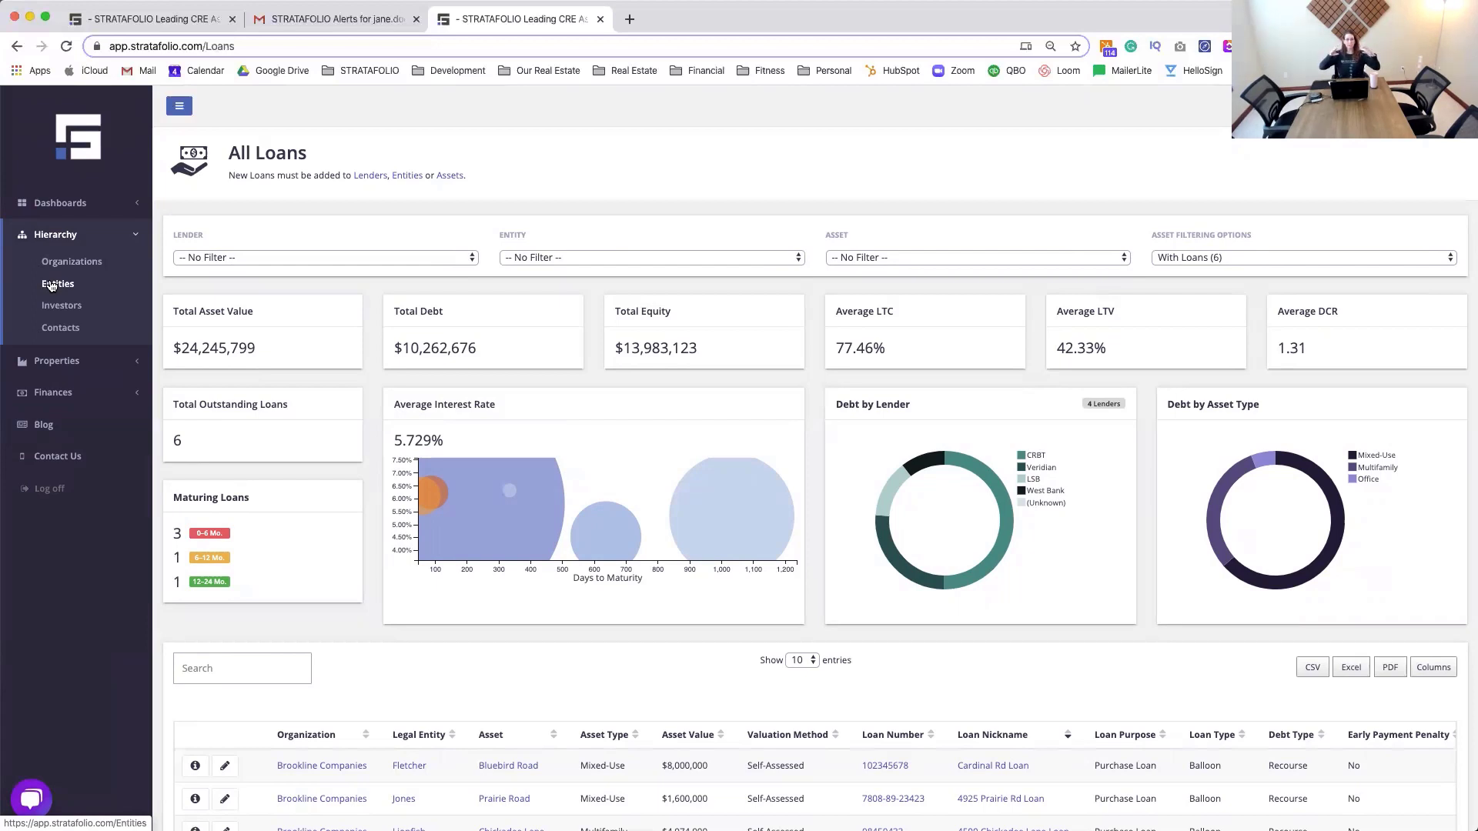
{"action": "left_click", "coordinate": [51, 284]}
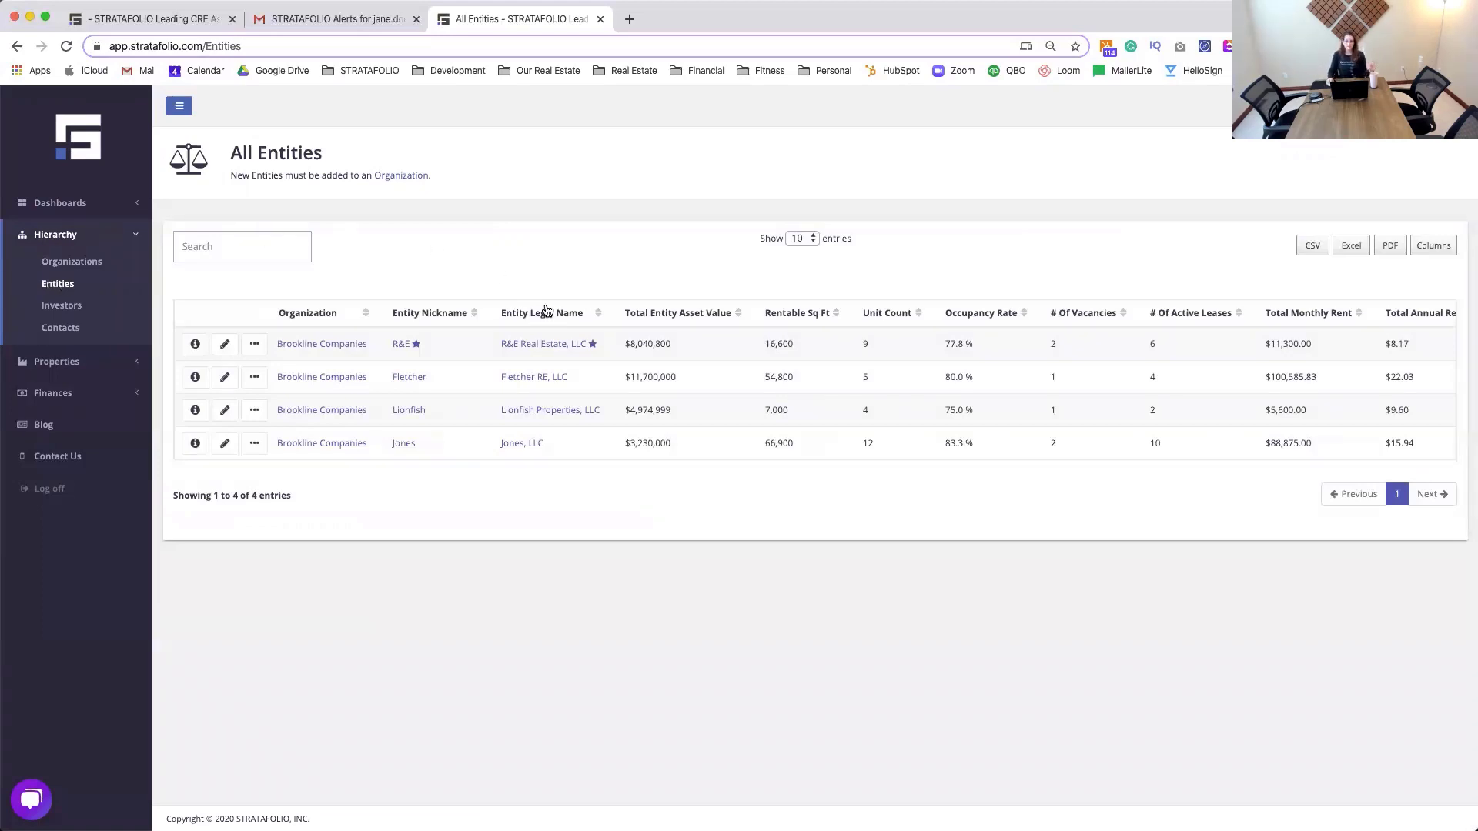
{"action": "scroll", "coordinate": [629, 329], "scroll_direction": "right", "scroll_amount": 1}
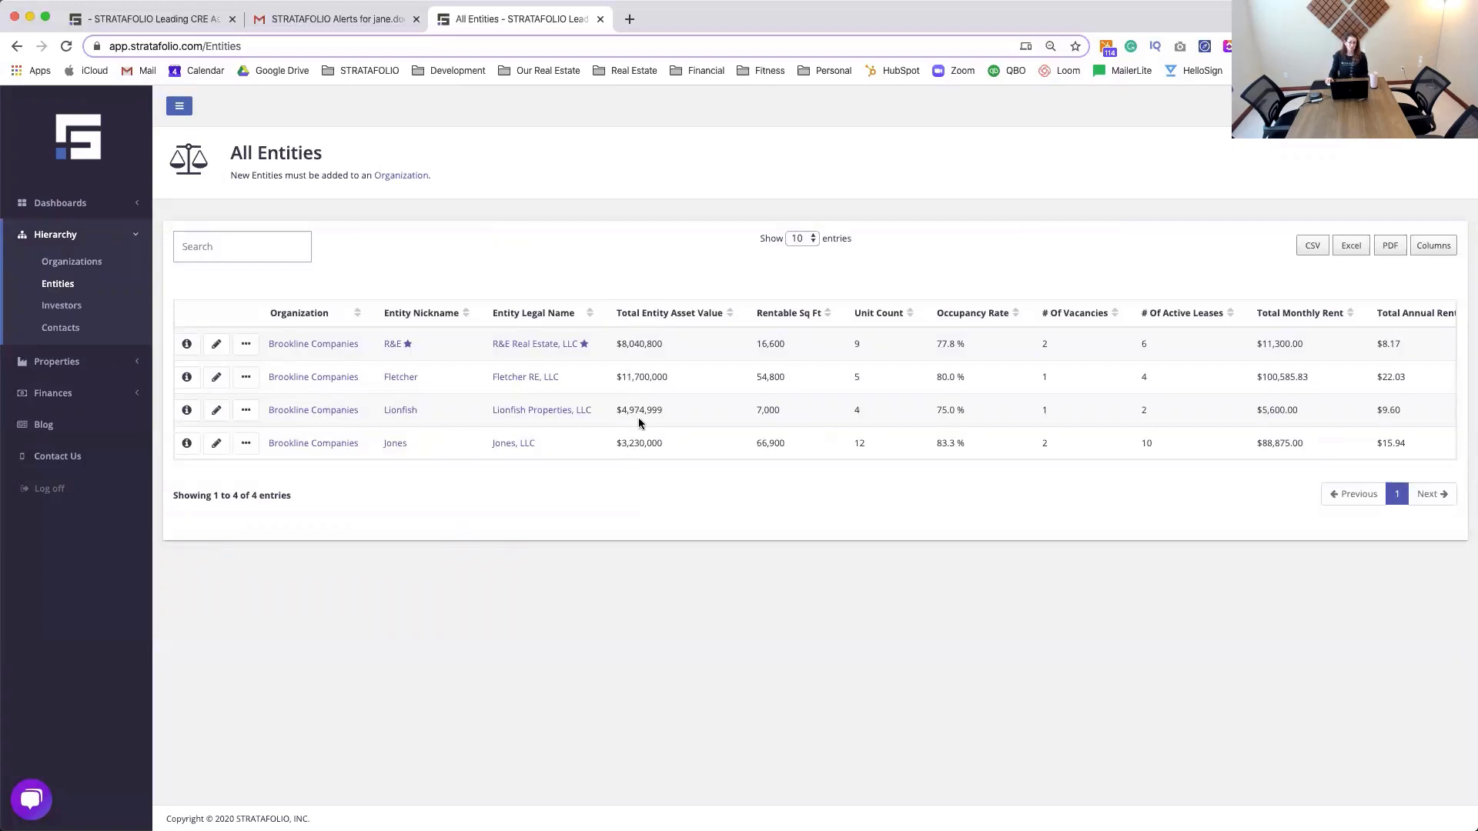
{"action": "left_click", "coordinate": [517, 376]}
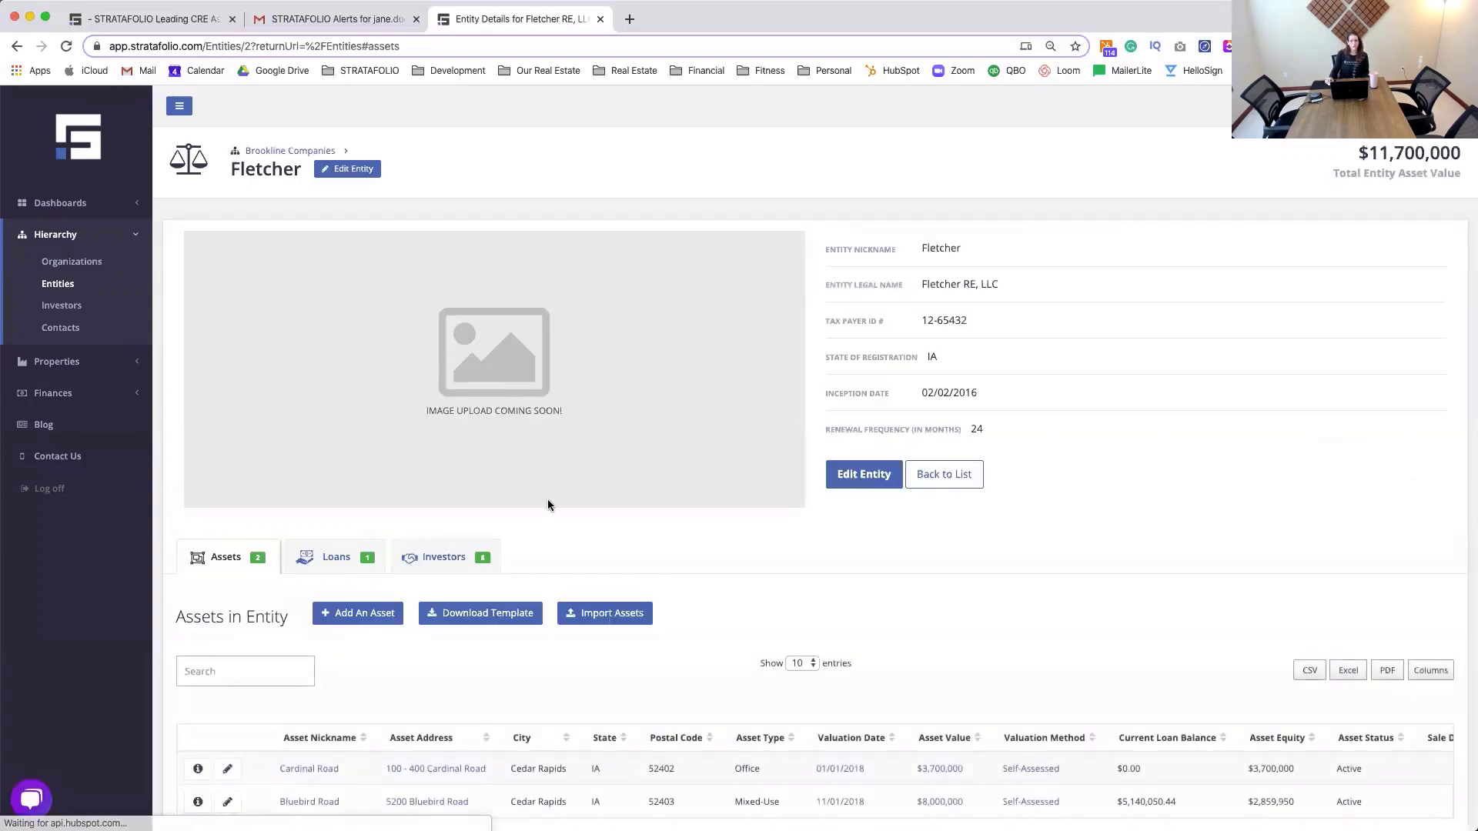
- Open the Cardinal Road asset from the entity's asset list and look over its header and asset details
{"action": "scroll", "coordinate": [547, 499], "scroll_direction": "down", "scroll_amount": 5}
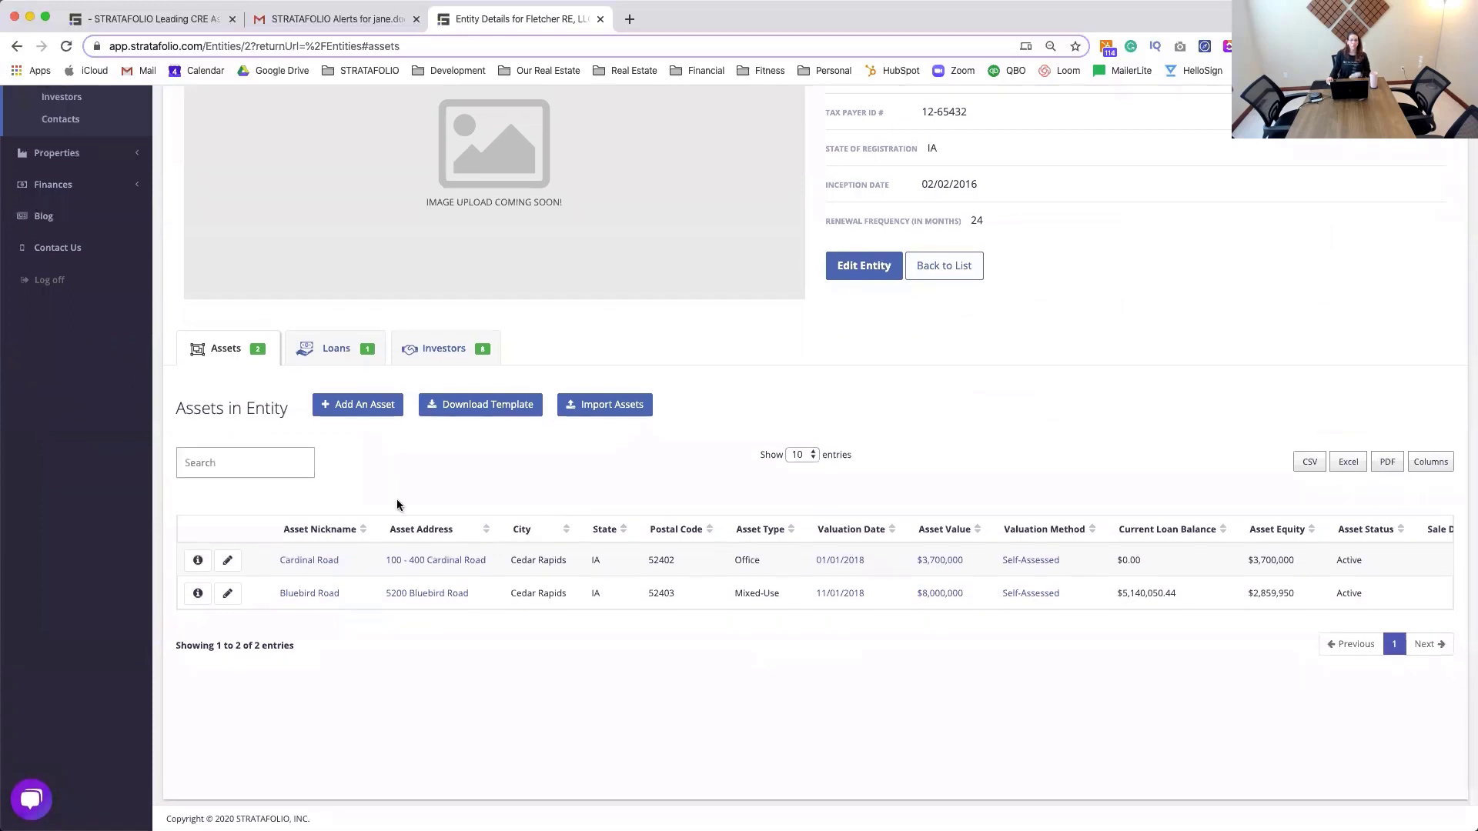
{"action": "left_click", "coordinate": [436, 559]}
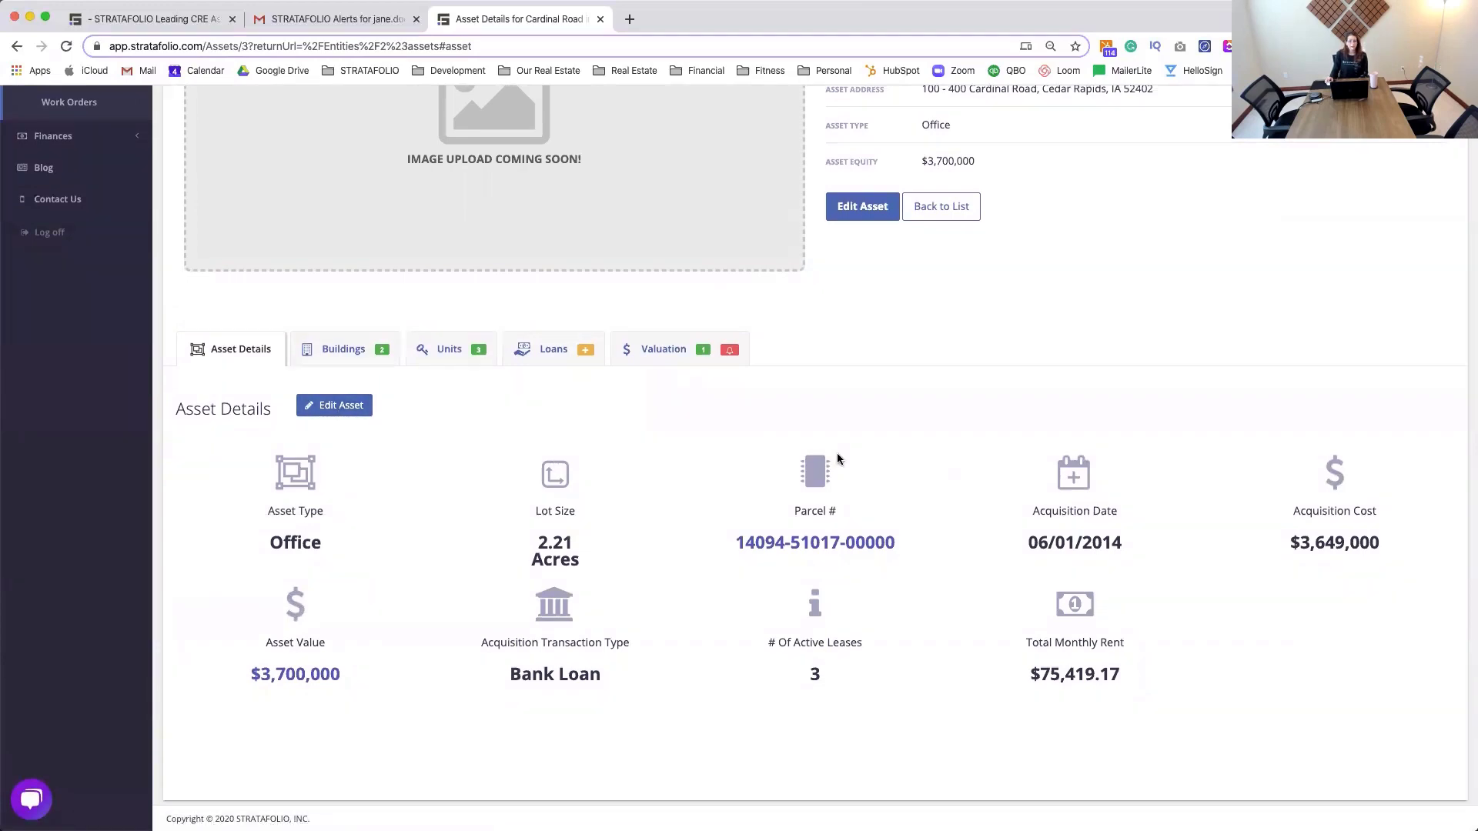
{"action": "scroll", "coordinate": [838, 459], "scroll_direction": "up", "scroll_amount": 5}
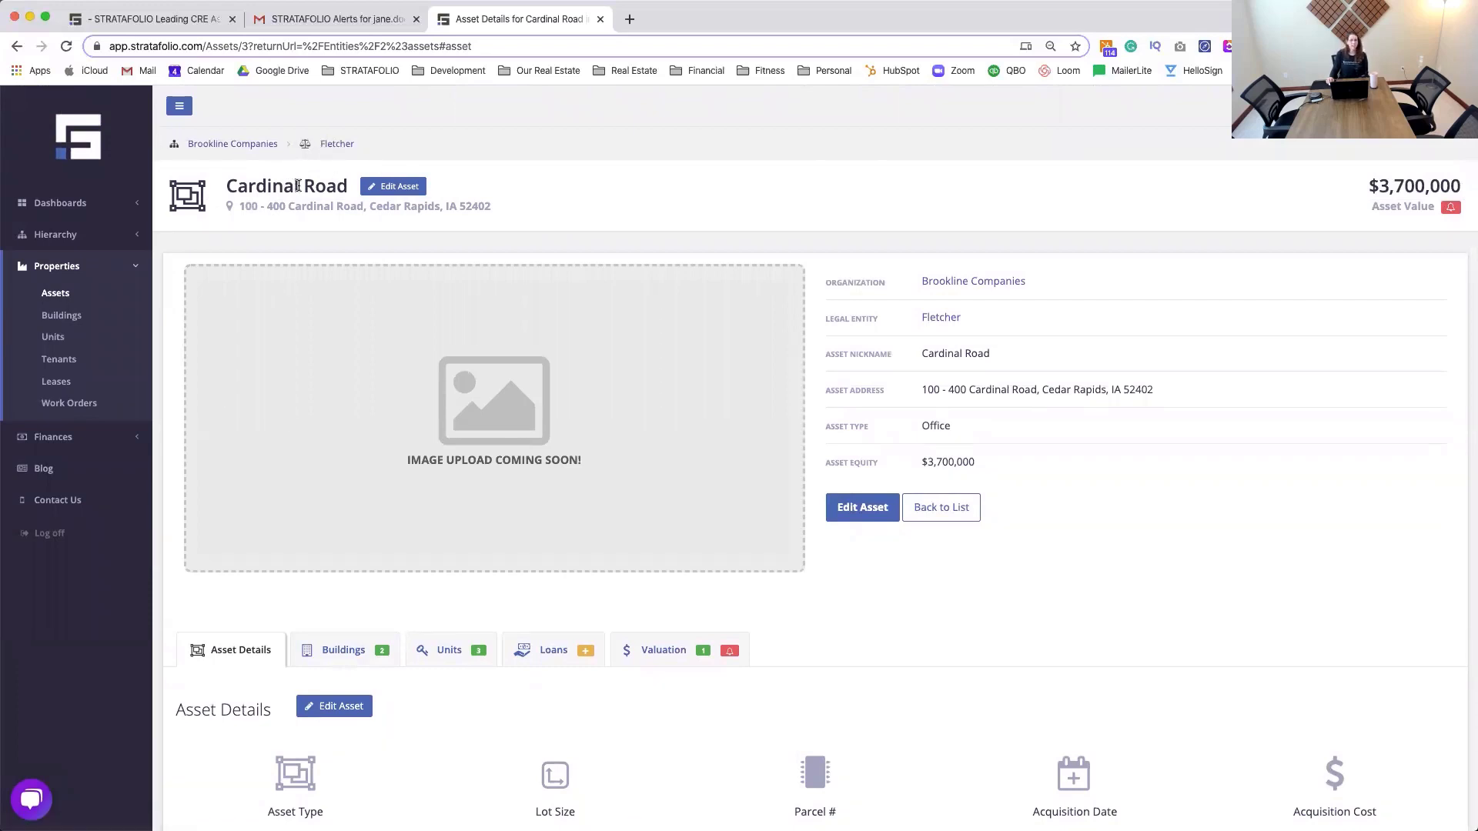
{"action": "scroll", "coordinate": [301, 193], "scroll_direction": "down", "scroll_amount": 5}
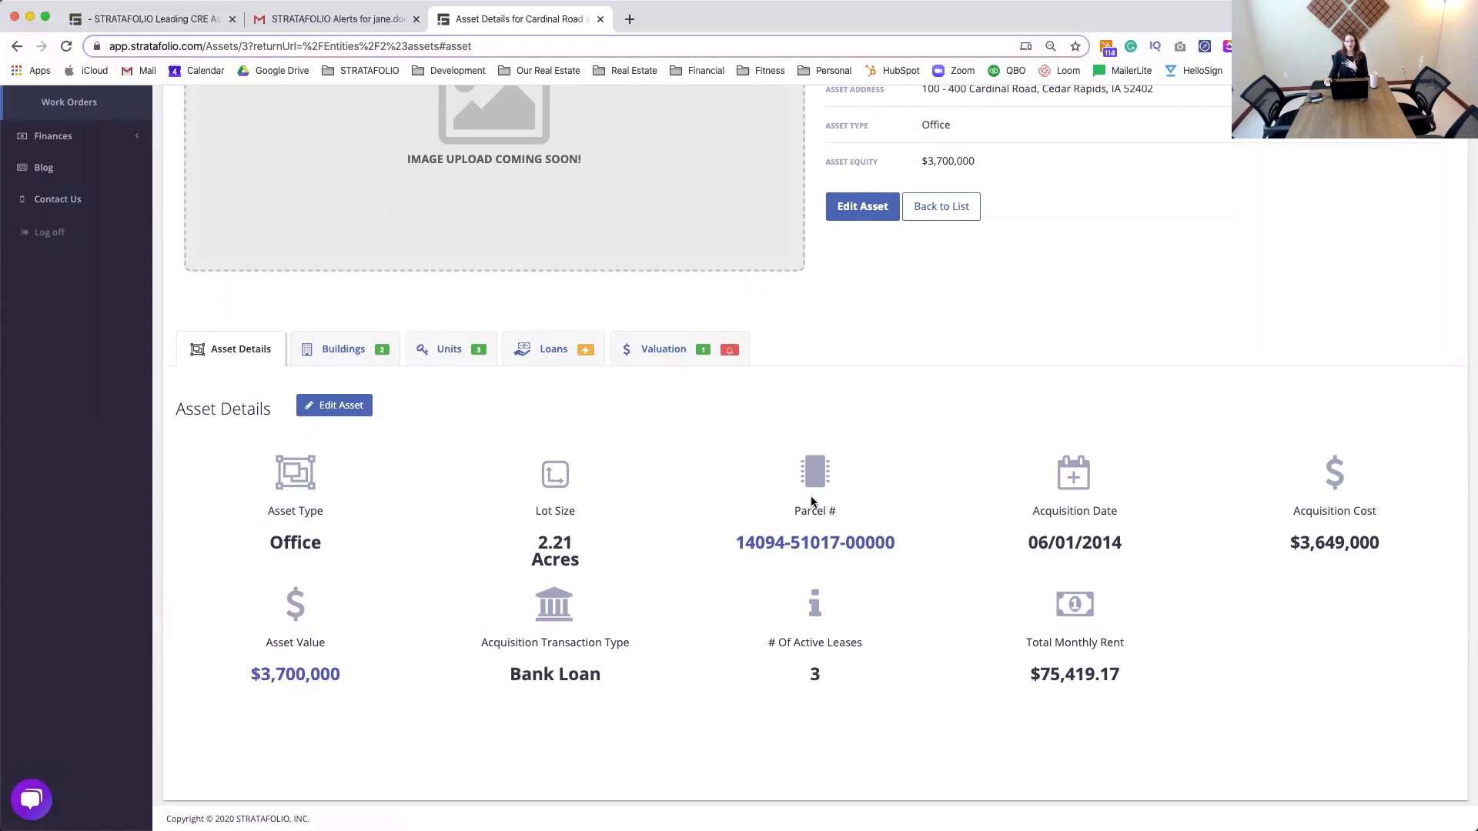
- Open the Cardinal Road parcel's record on the Cedar Rapids City Assessor site and return to the asset's details
{"action": "left_click", "coordinate": [845, 546]}
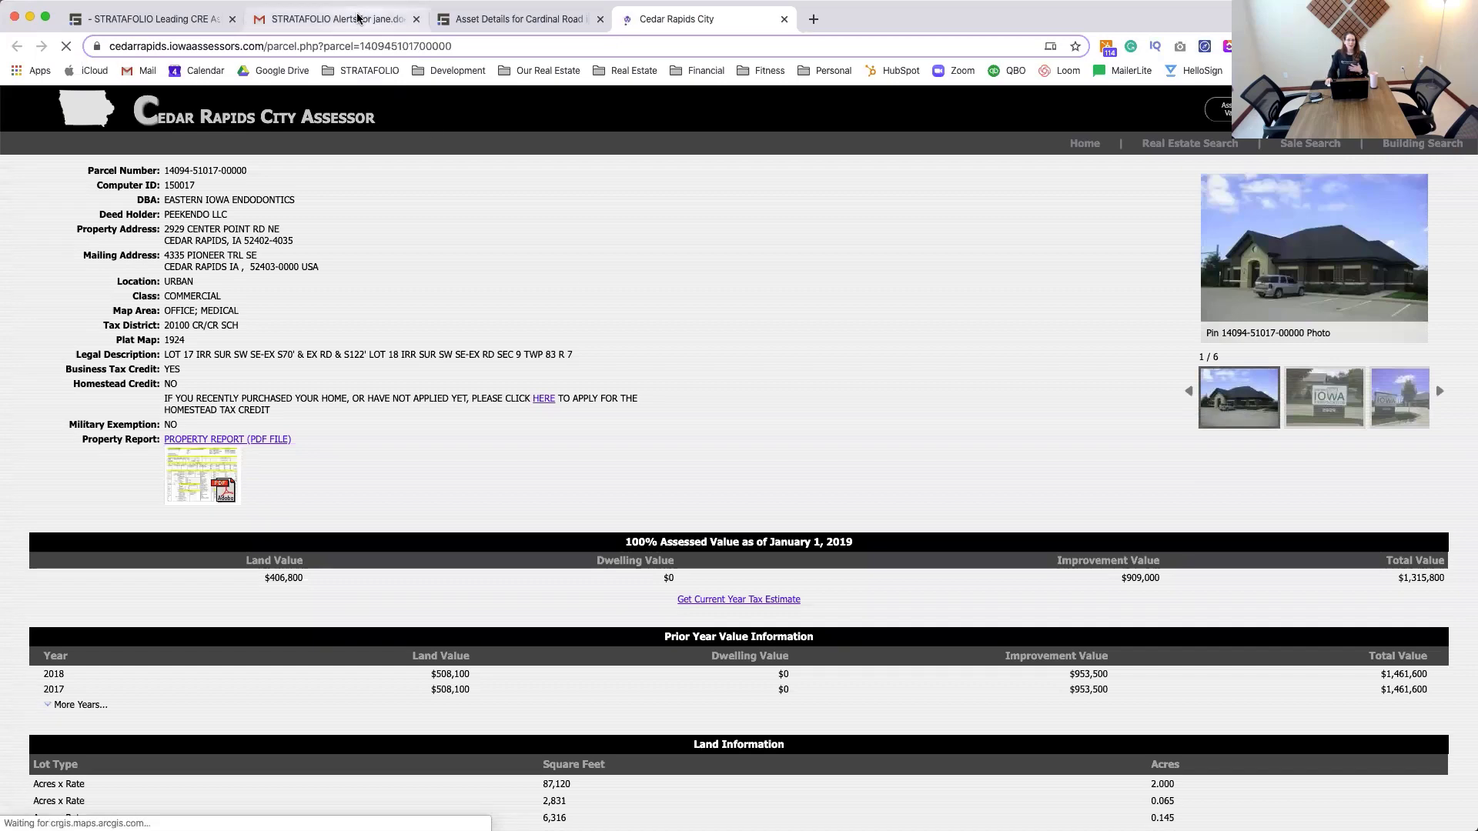
{"action": "left_click", "coordinate": [358, 19]}
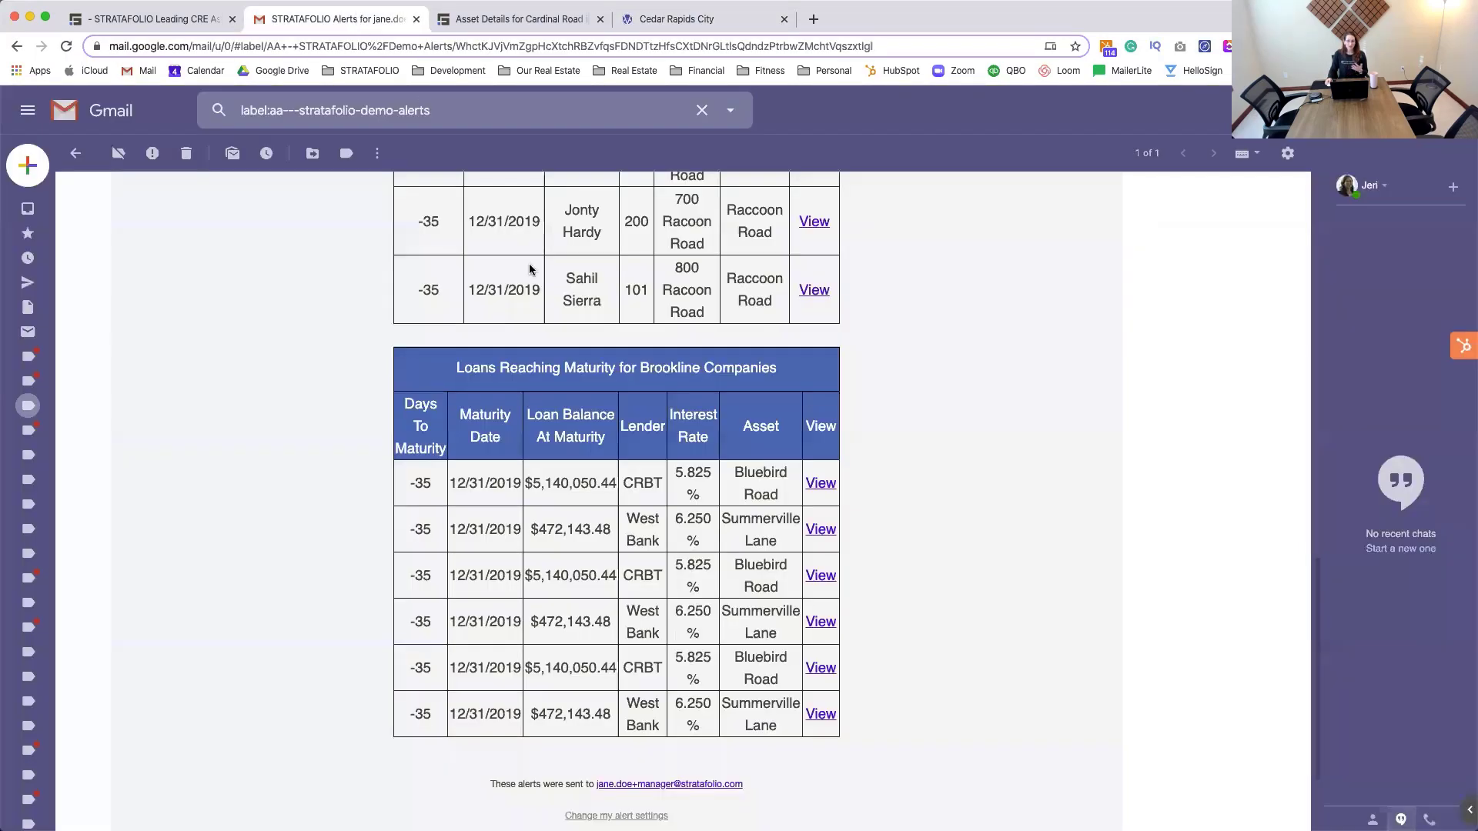
{"action": "left_click", "coordinate": [177, 26]}
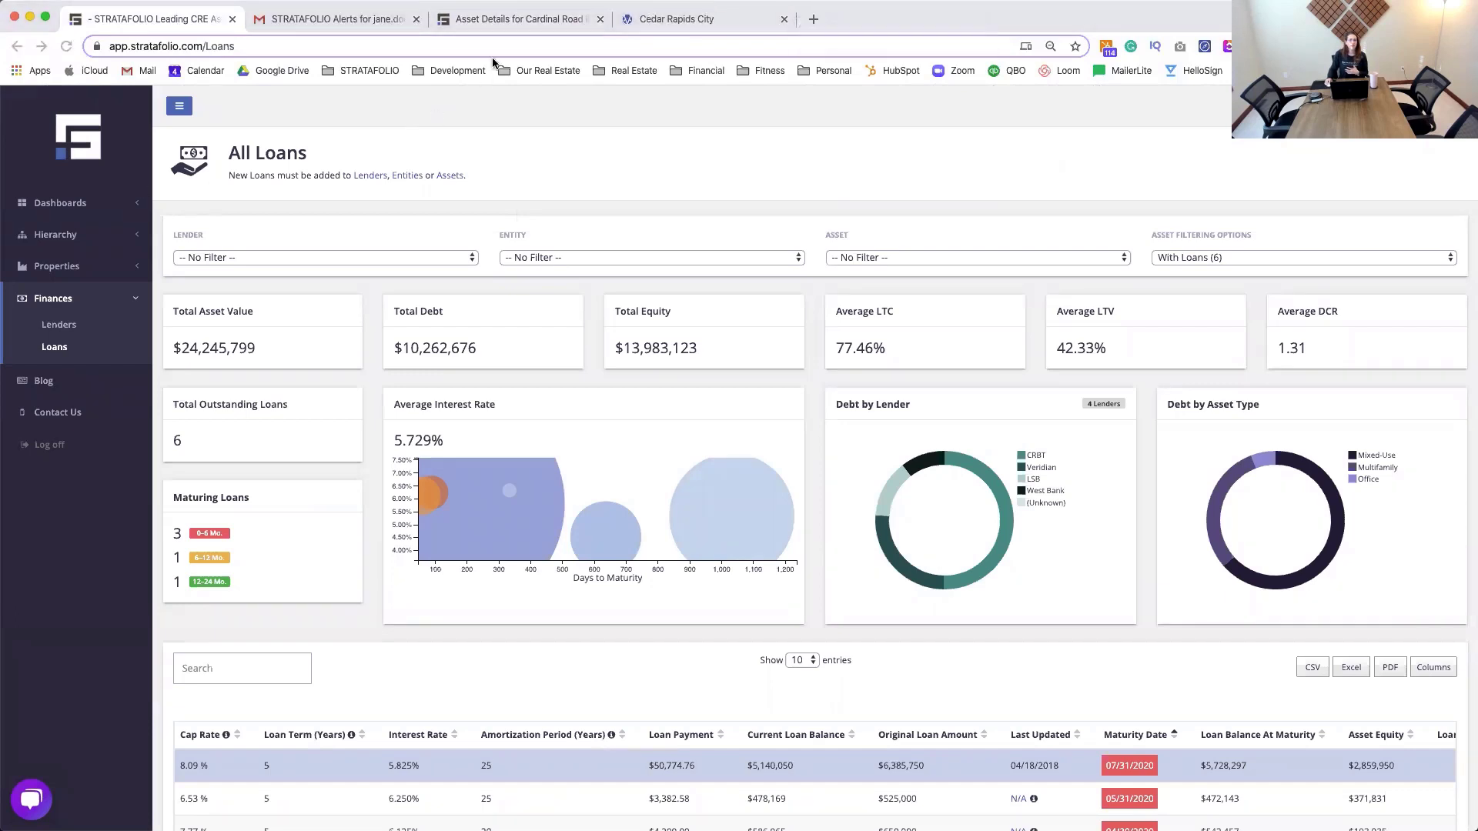
{"action": "left_click", "coordinate": [501, 23]}
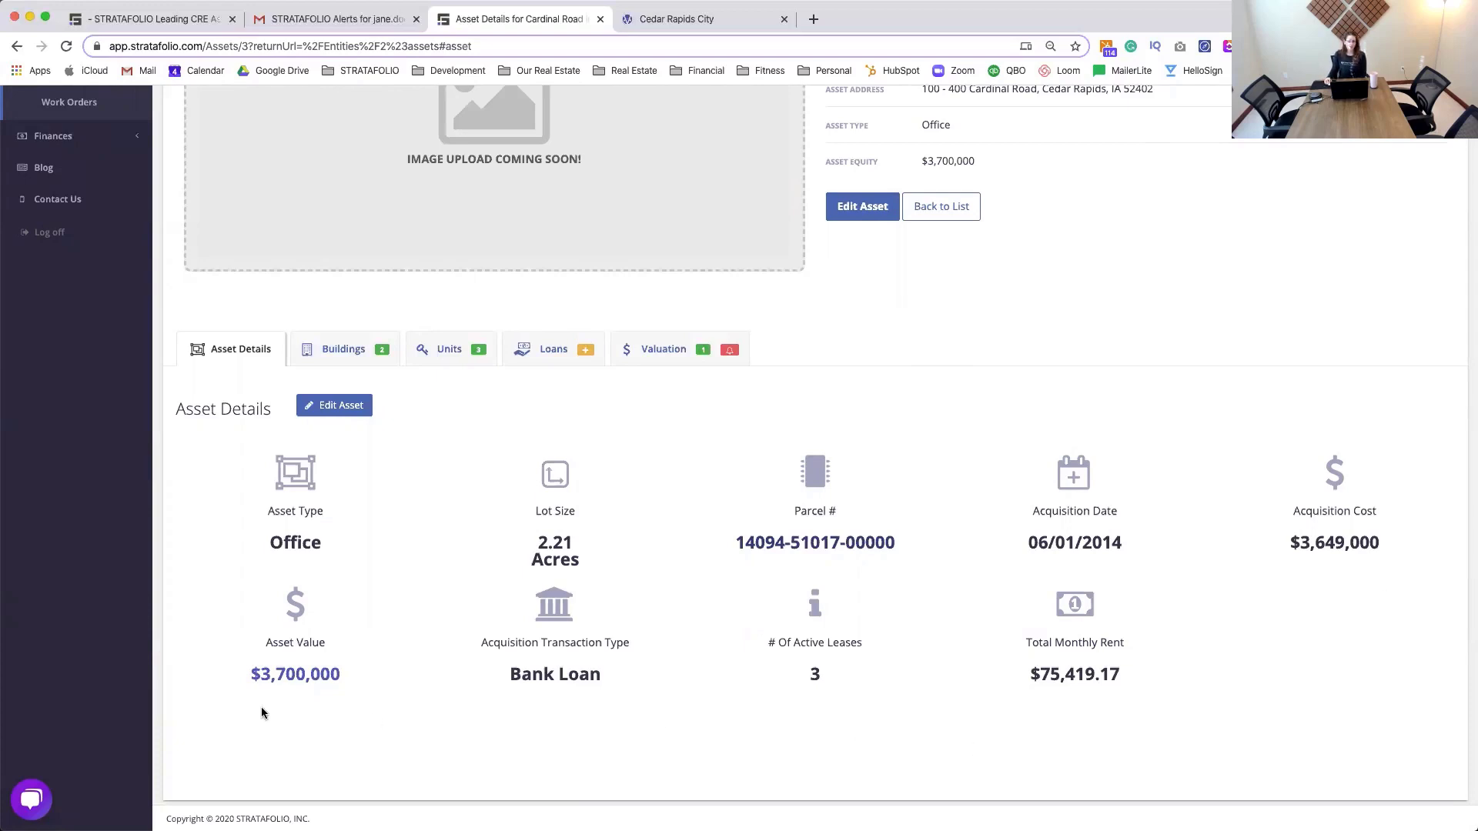
- View the buildings in the Cardinal Road asset and its units with their lease information
{"action": "left_click", "coordinate": [354, 352]}
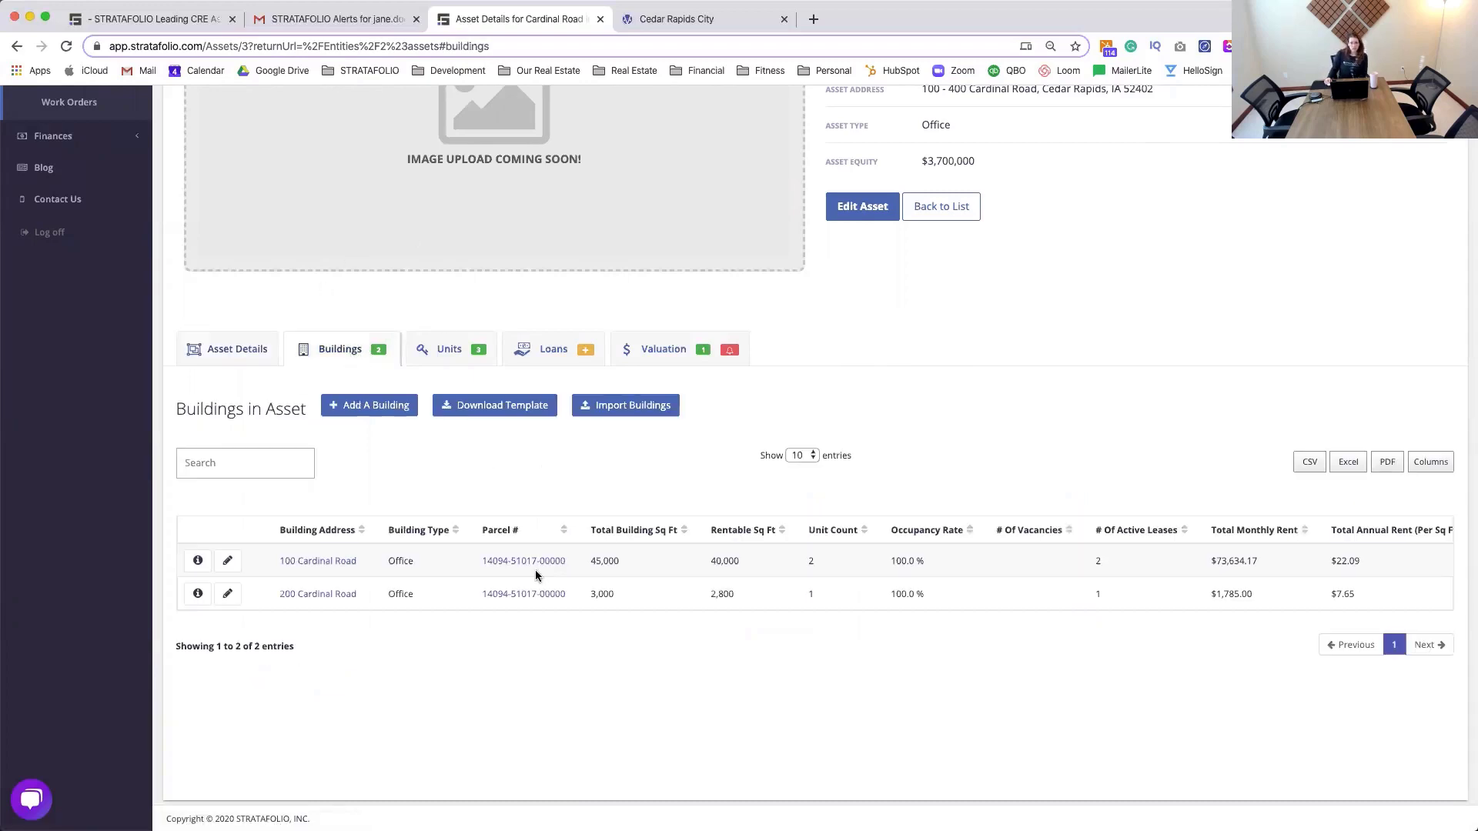
{"action": "left_click", "coordinate": [428, 348]}
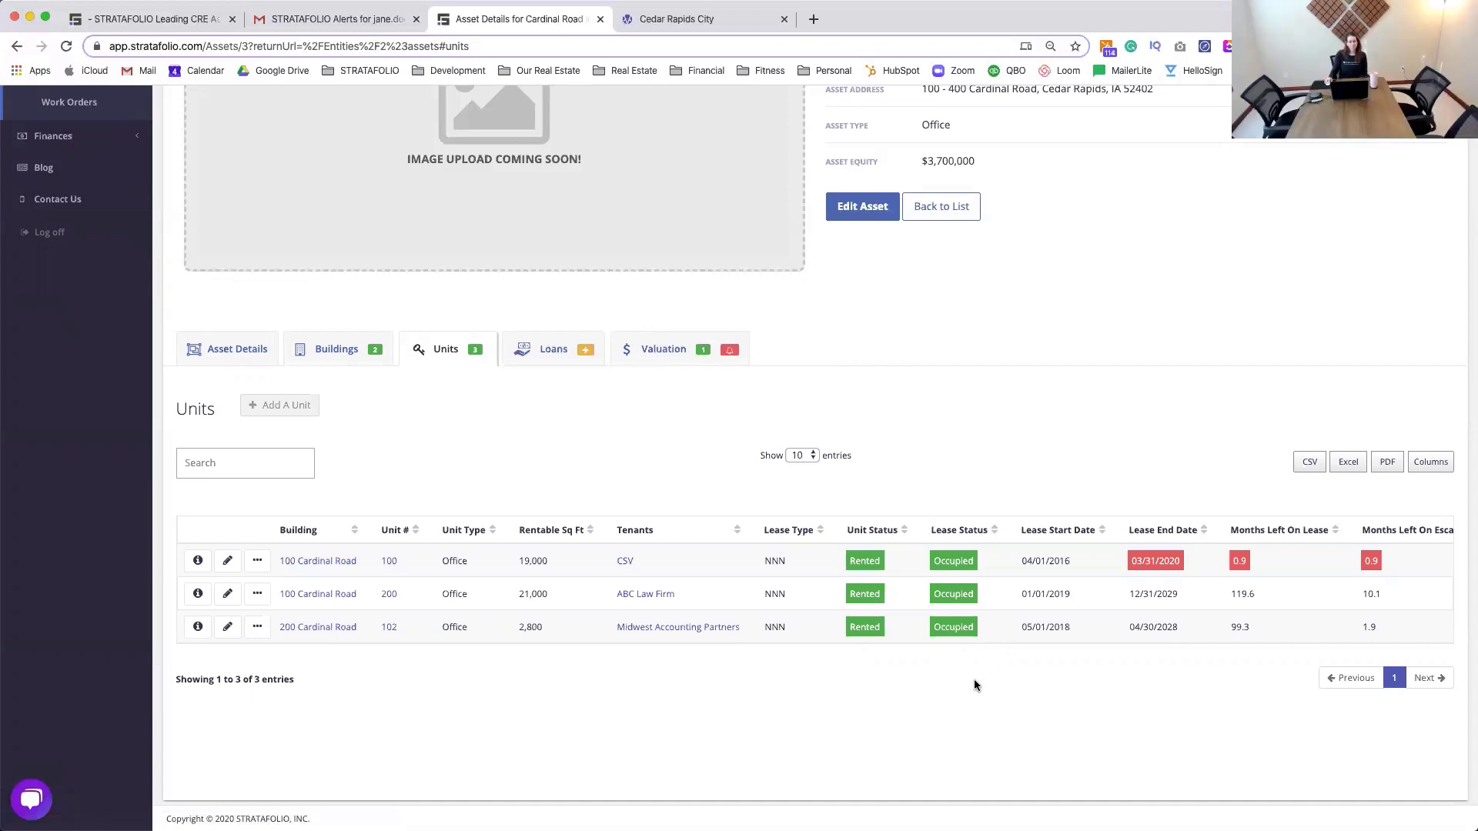
- Look at the hierarchy and property sections available and open the list of all units
{"action": "scroll", "coordinate": [265, 258], "scroll_direction": "up", "scroll_amount": 4}
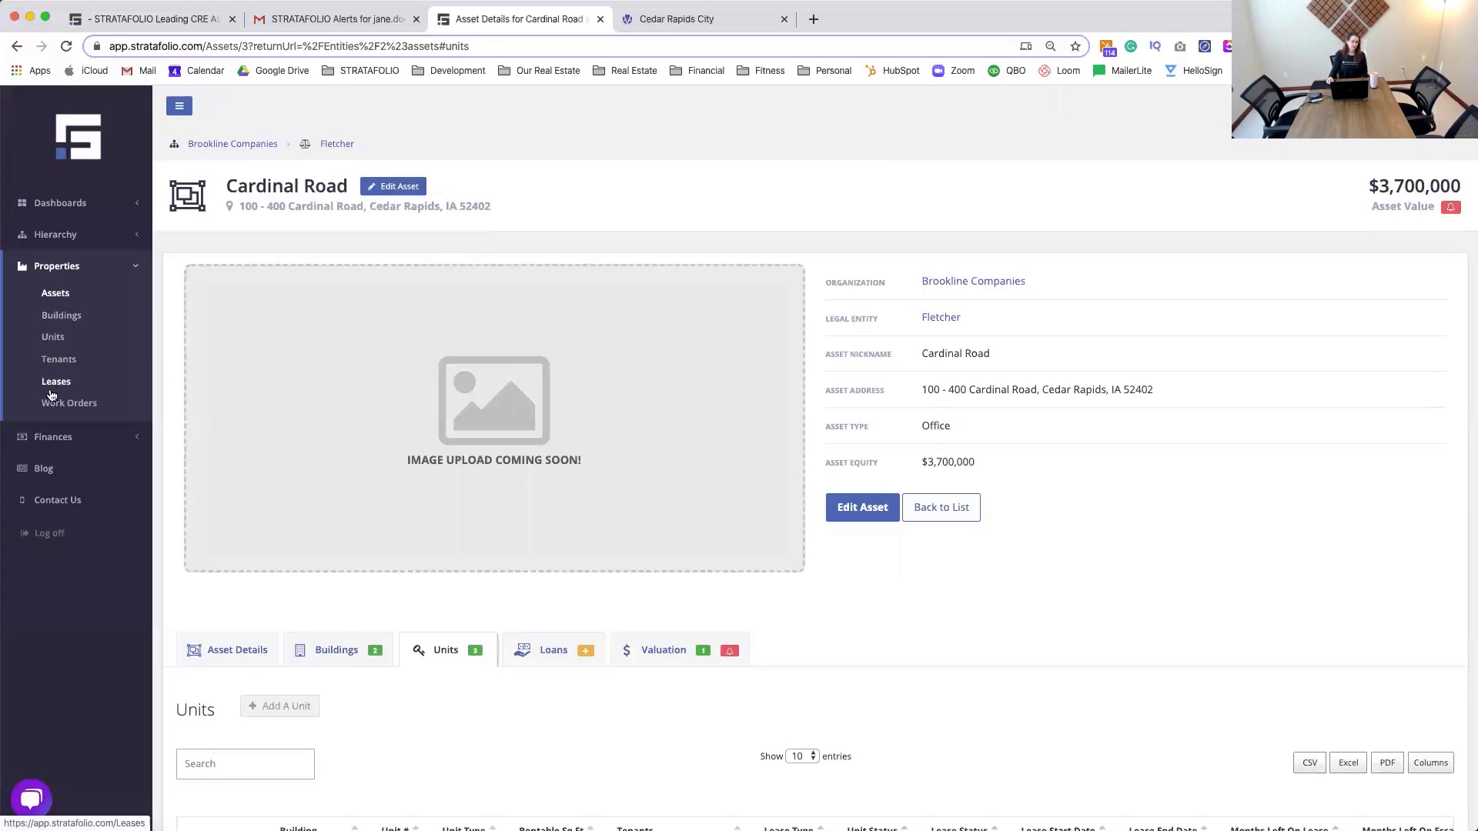
{"action": "left_click", "coordinate": [64, 234]}
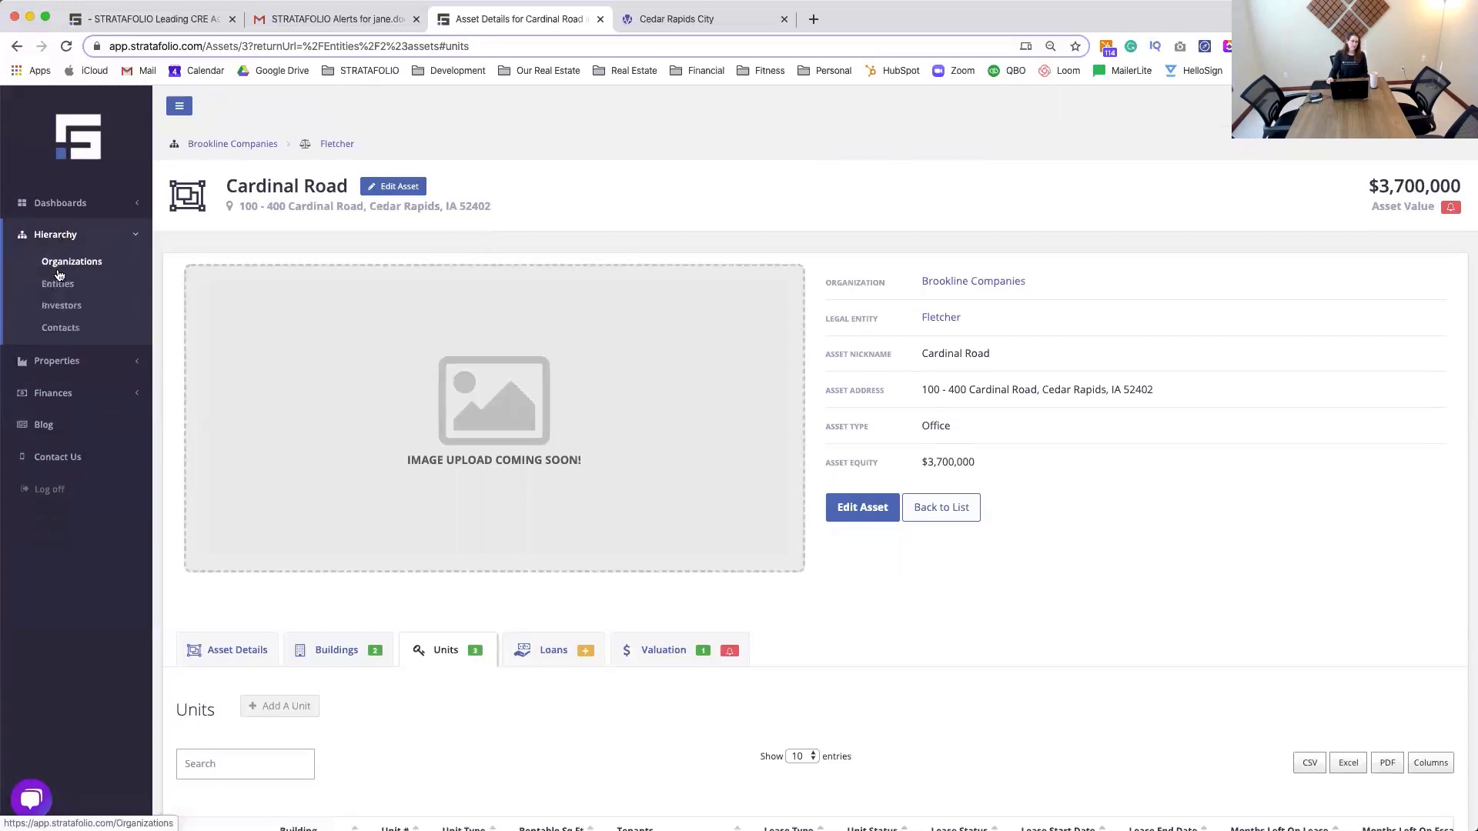
{"action": "left_click", "coordinate": [44, 362]}
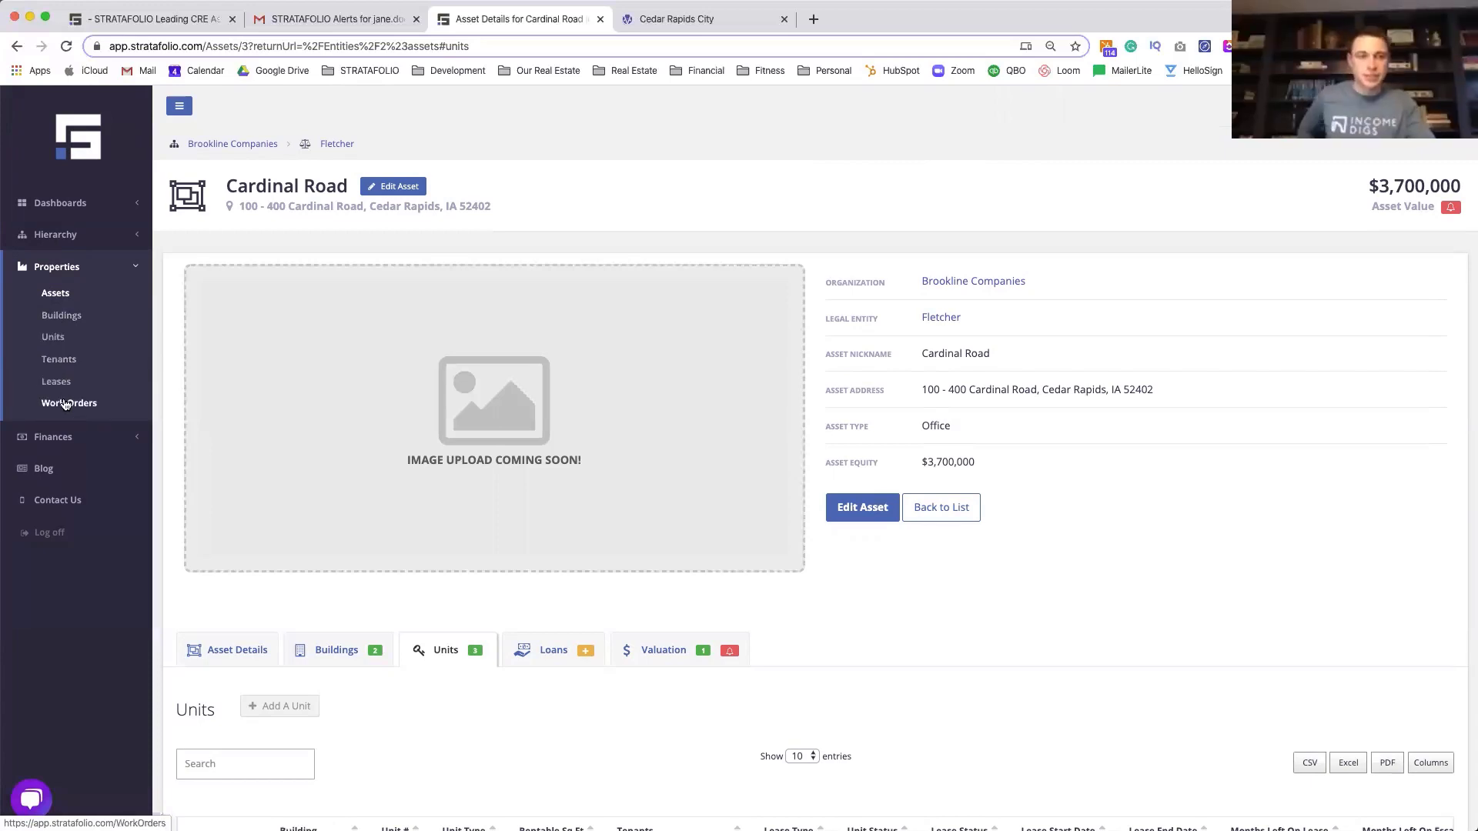
{"action": "left_click", "coordinate": [59, 341]}
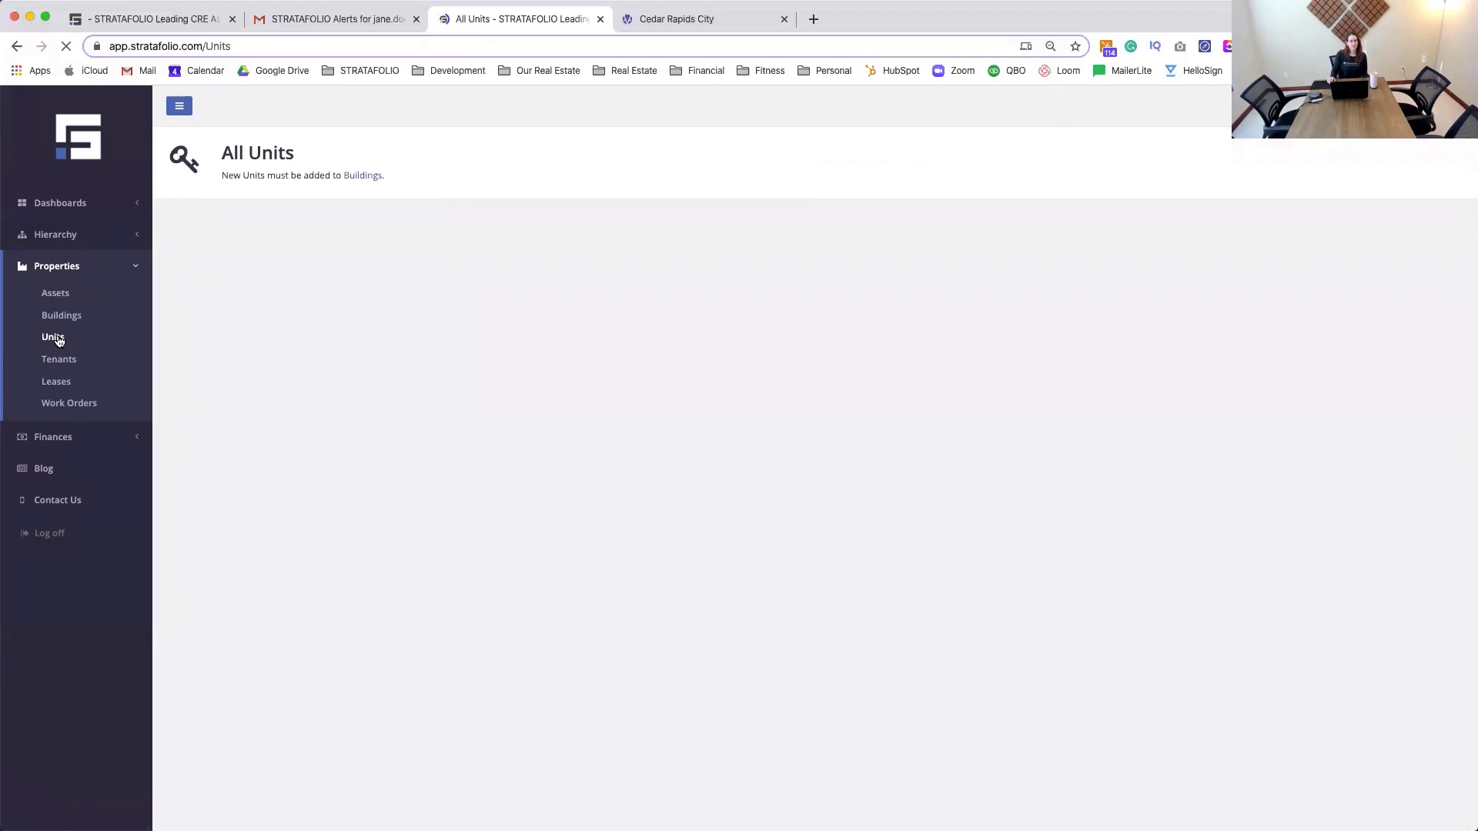
- Search all units for "den" and clear the search
{"action": "left_click", "coordinate": [243, 255]}
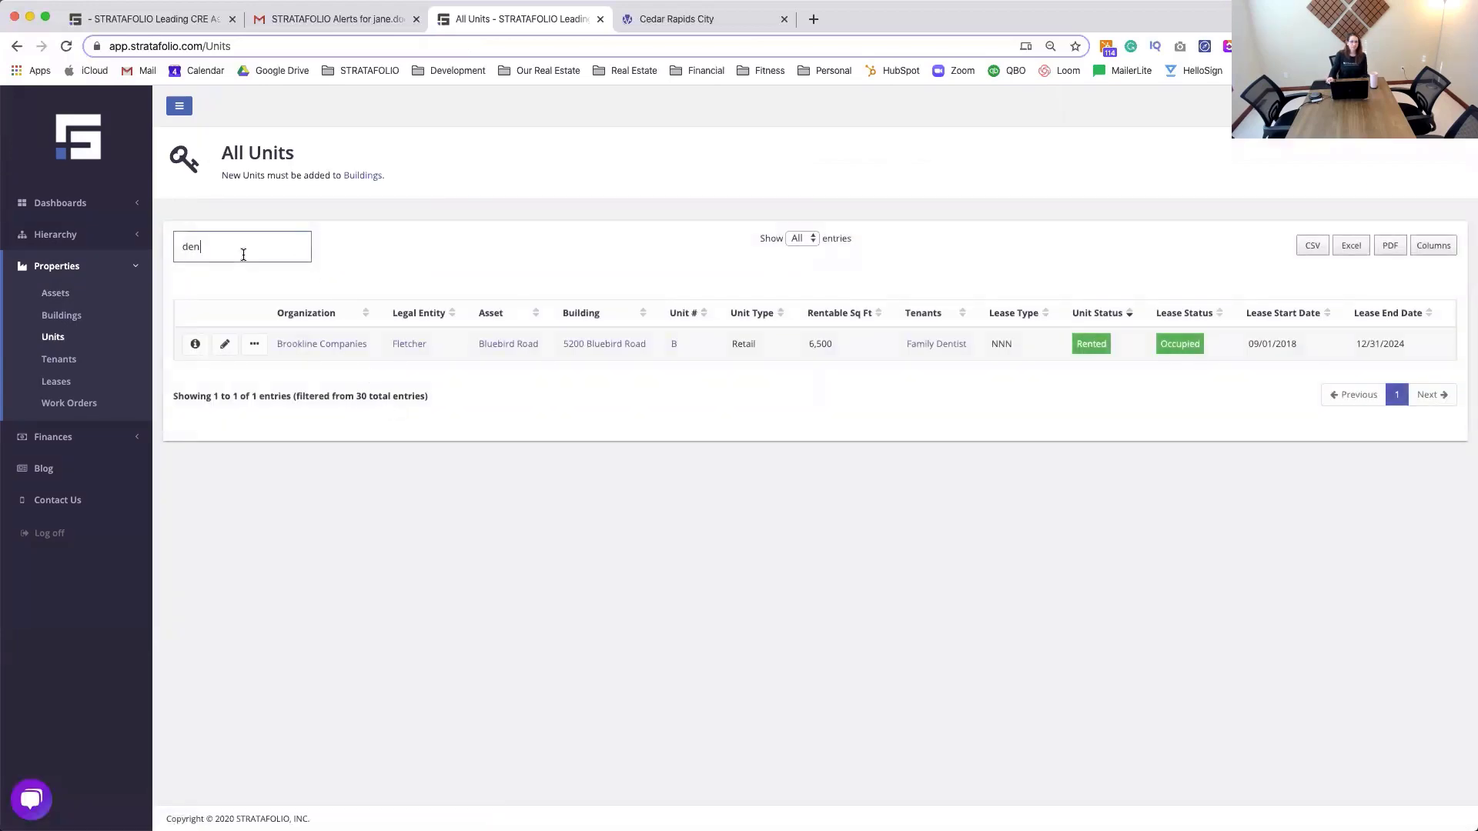
{"action": "key", "text": "BackSpace"}
{"action": "key", "text": "BackSpace"}
{"action": "key", "text": "BackSpace"}
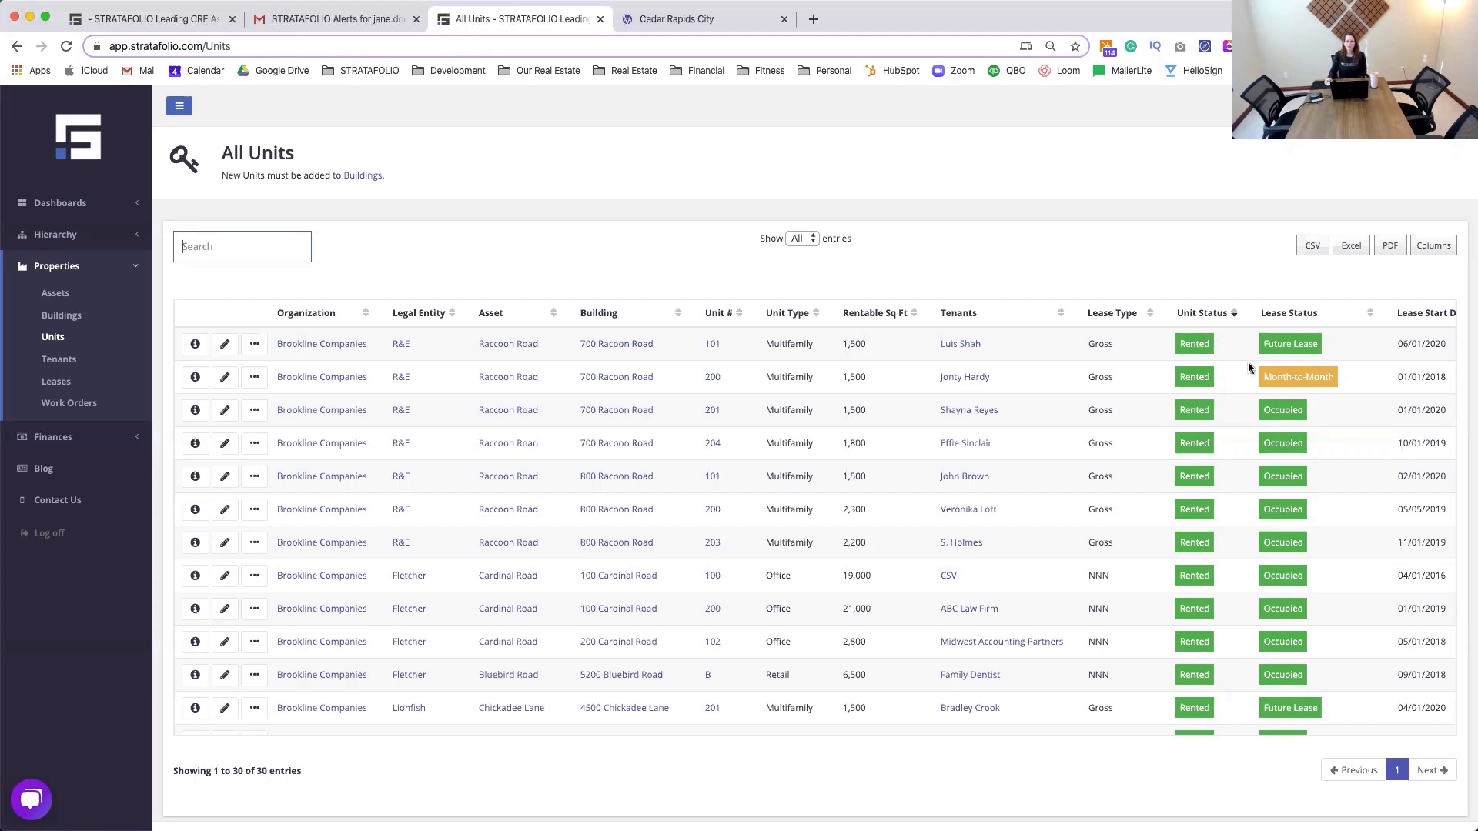
- Sort the units with vacant ones first, re-sort them by lease status, and look through the list
{"action": "left_click", "coordinate": [1195, 322]}
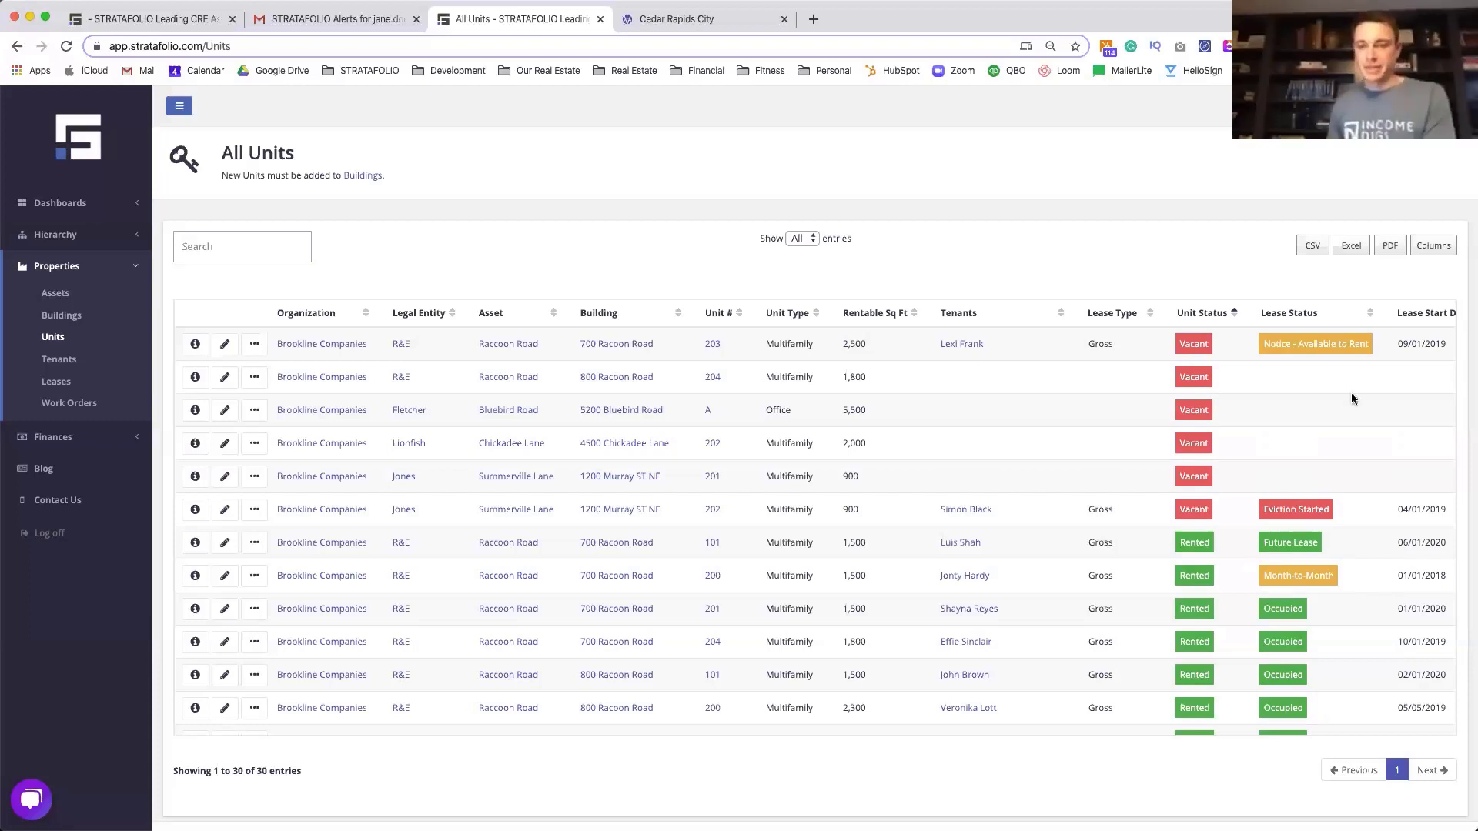
{"action": "left_click", "coordinate": [1301, 314]}
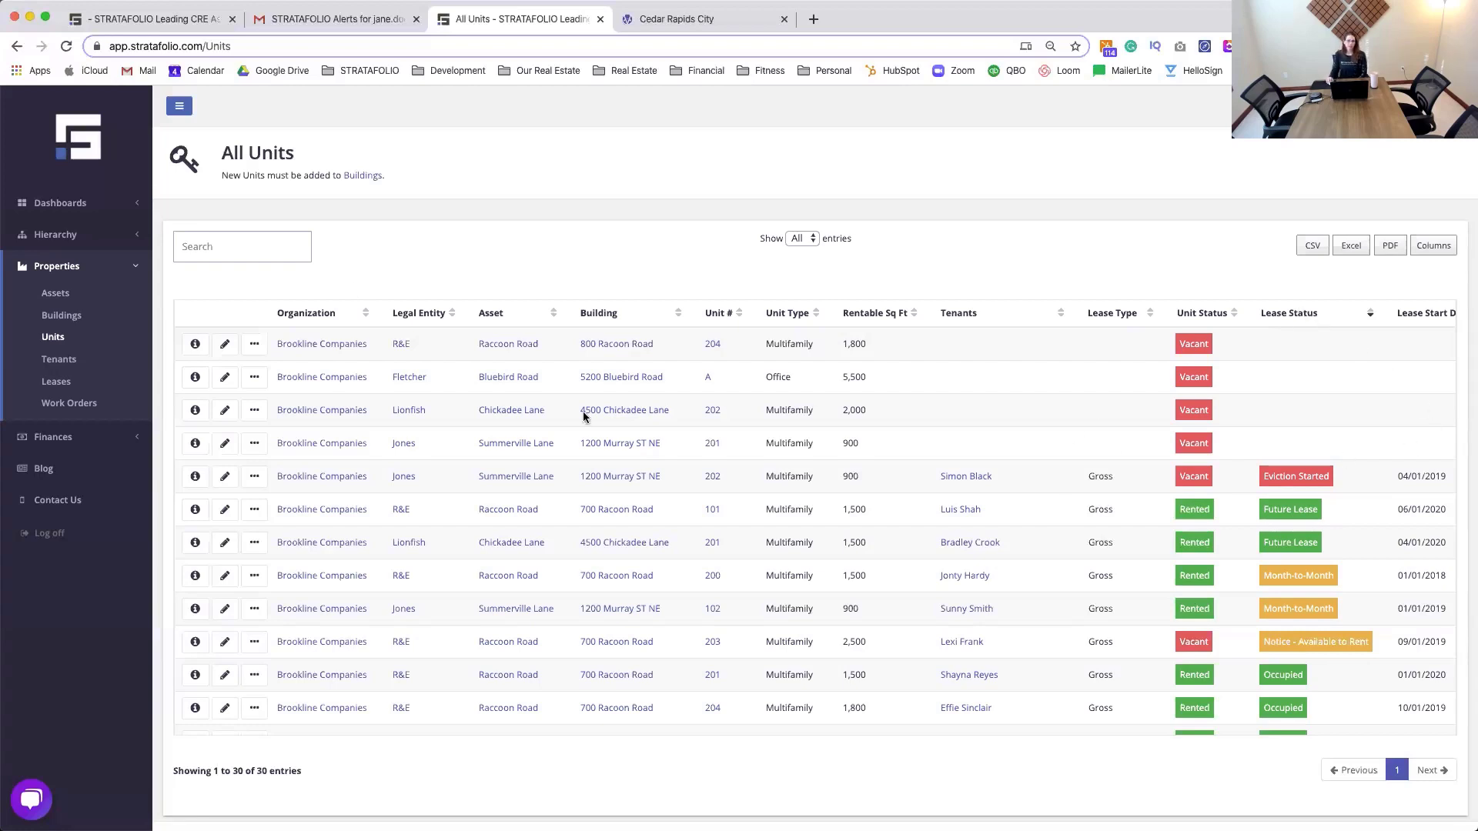
{"action": "scroll", "coordinate": [744, 526], "scroll_direction": "down", "scroll_amount": 3}
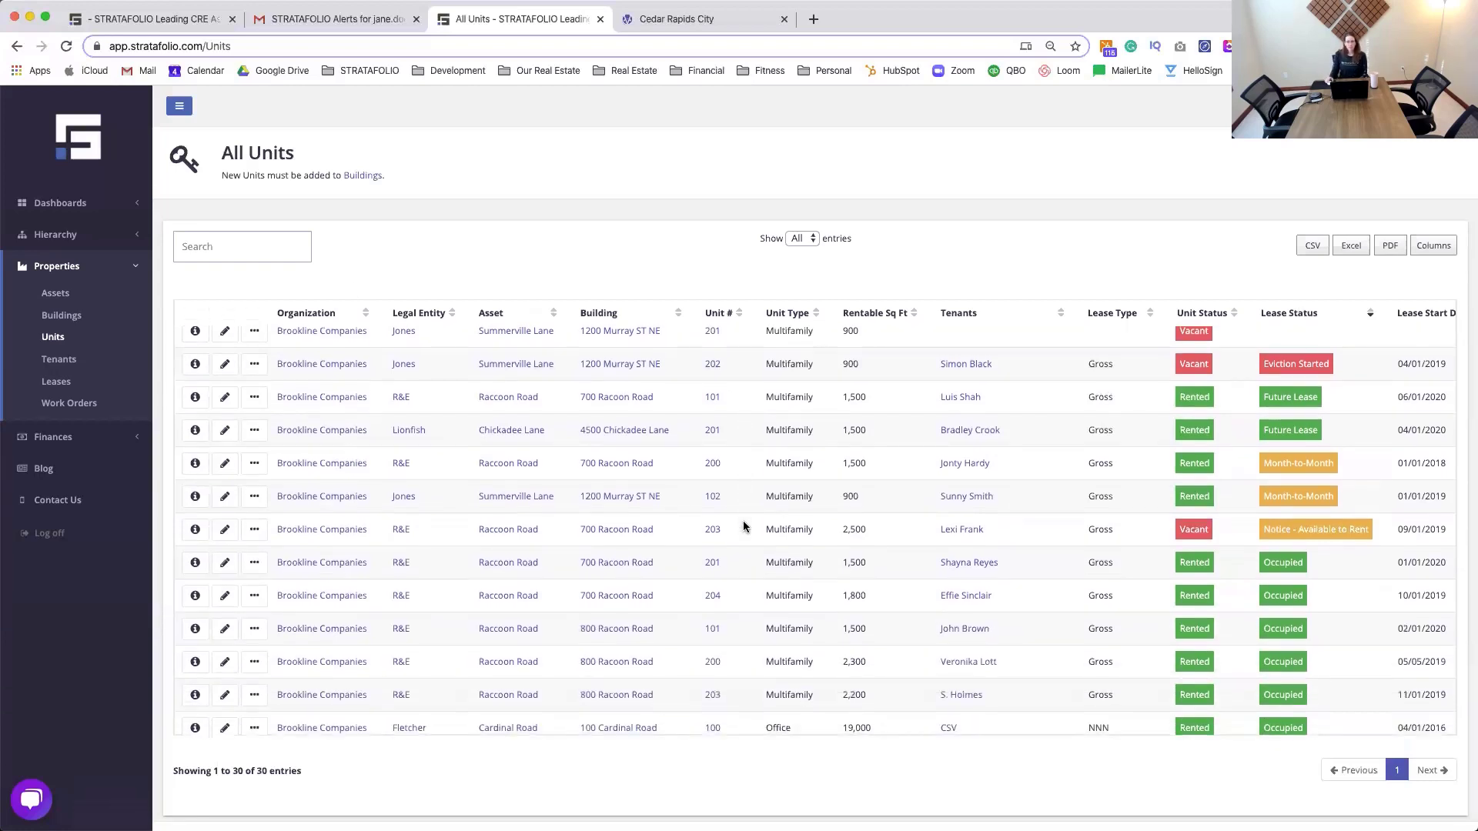
- Search the units for "den" and view the lease of the Family Dentist unit at 5200 Bluebird Road
{"action": "left_click", "coordinate": [208, 243]}
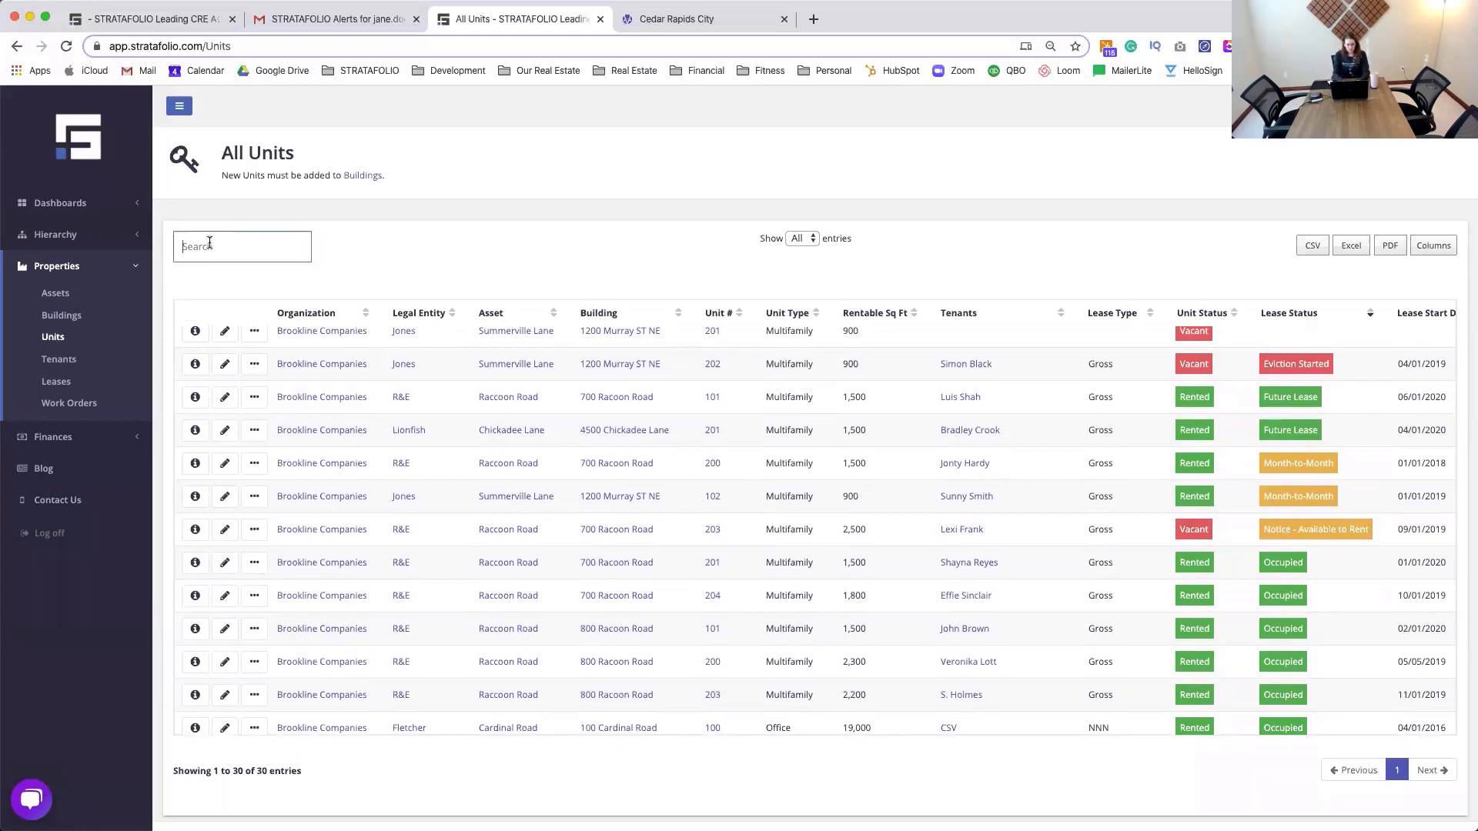
{"action": "type", "text": "den"}
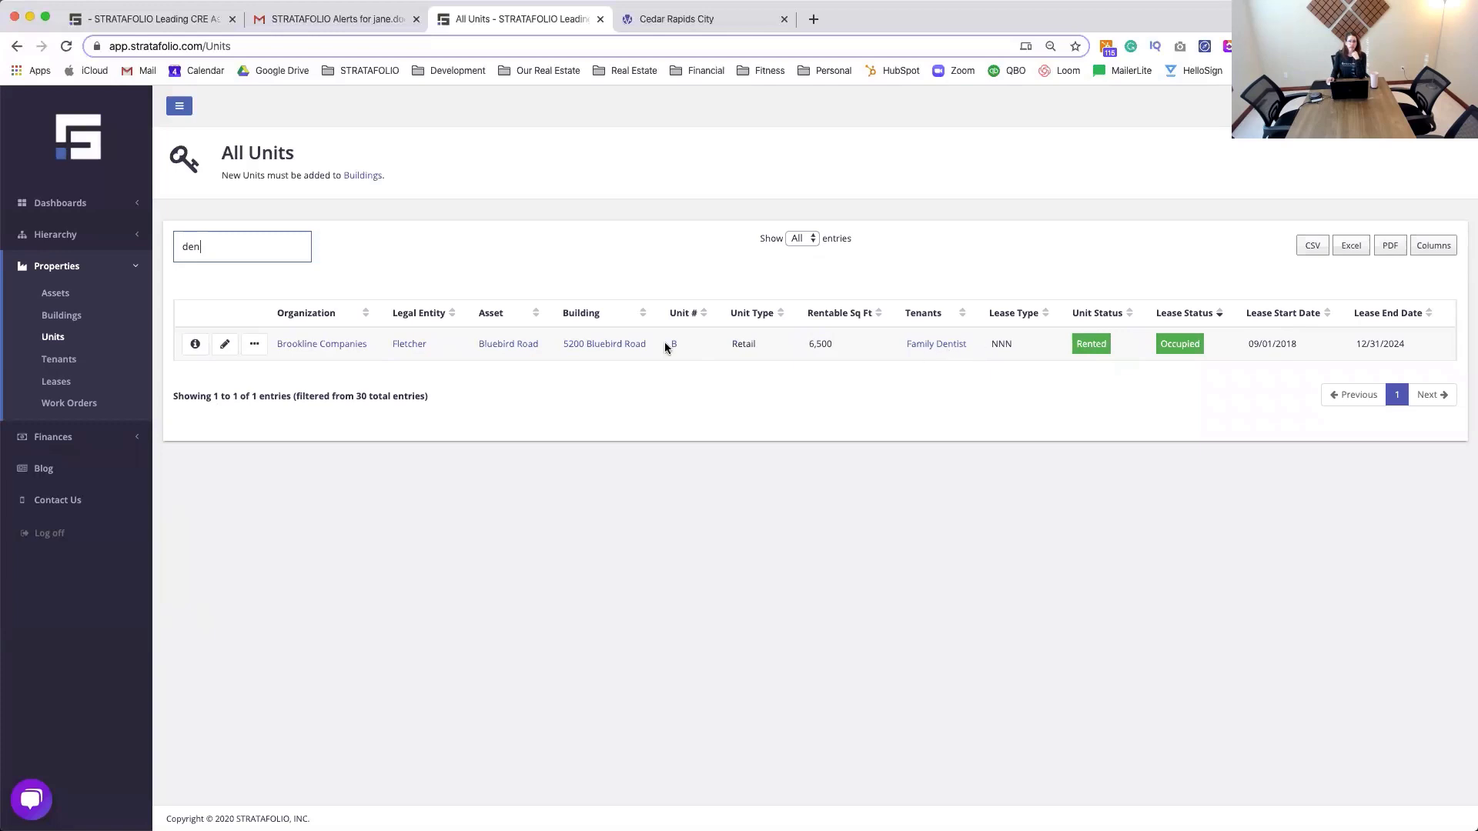
{"action": "left_click", "coordinate": [254, 344]}
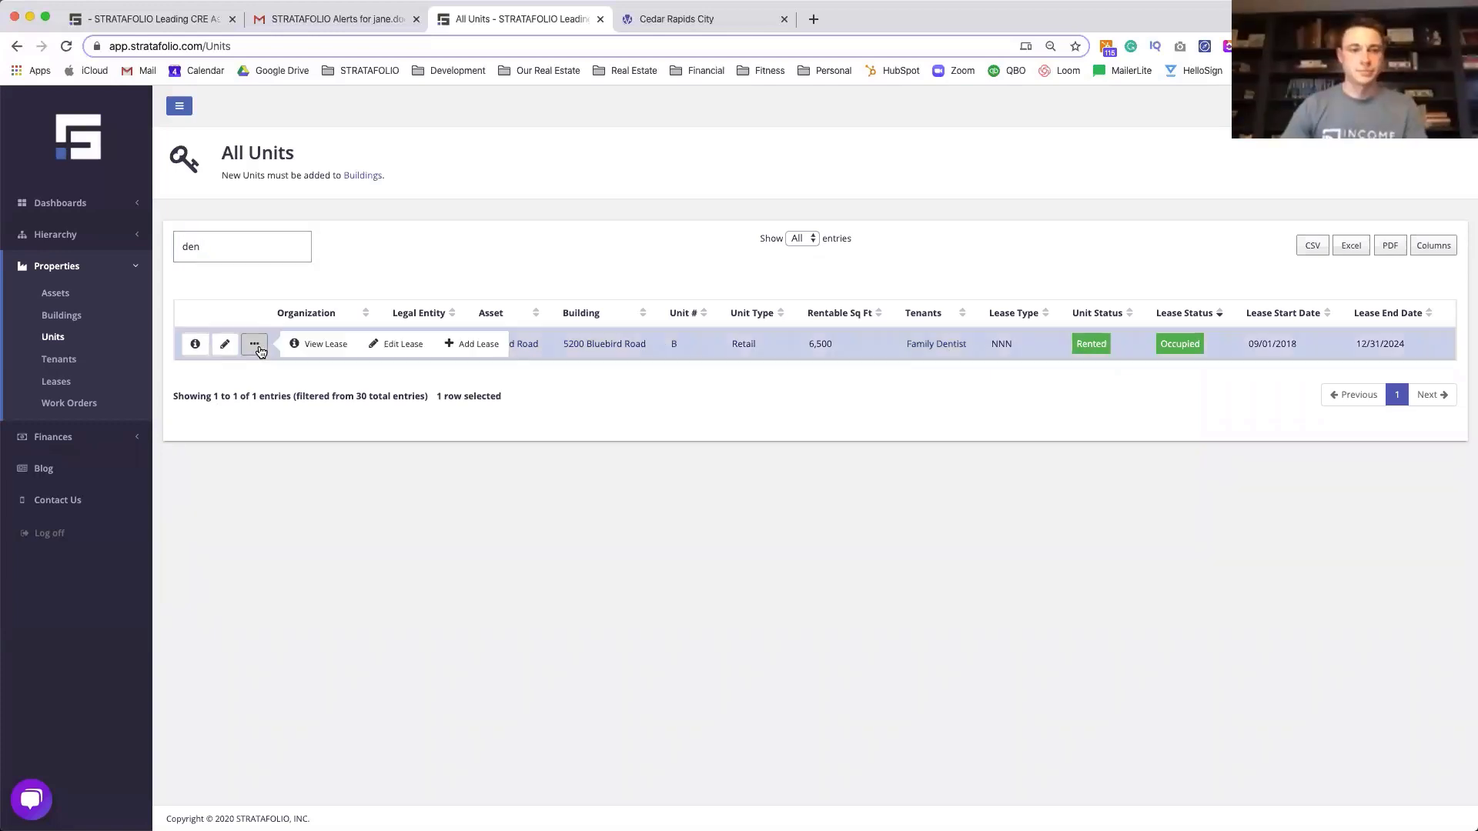
{"action": "left_click", "coordinate": [323, 345]}
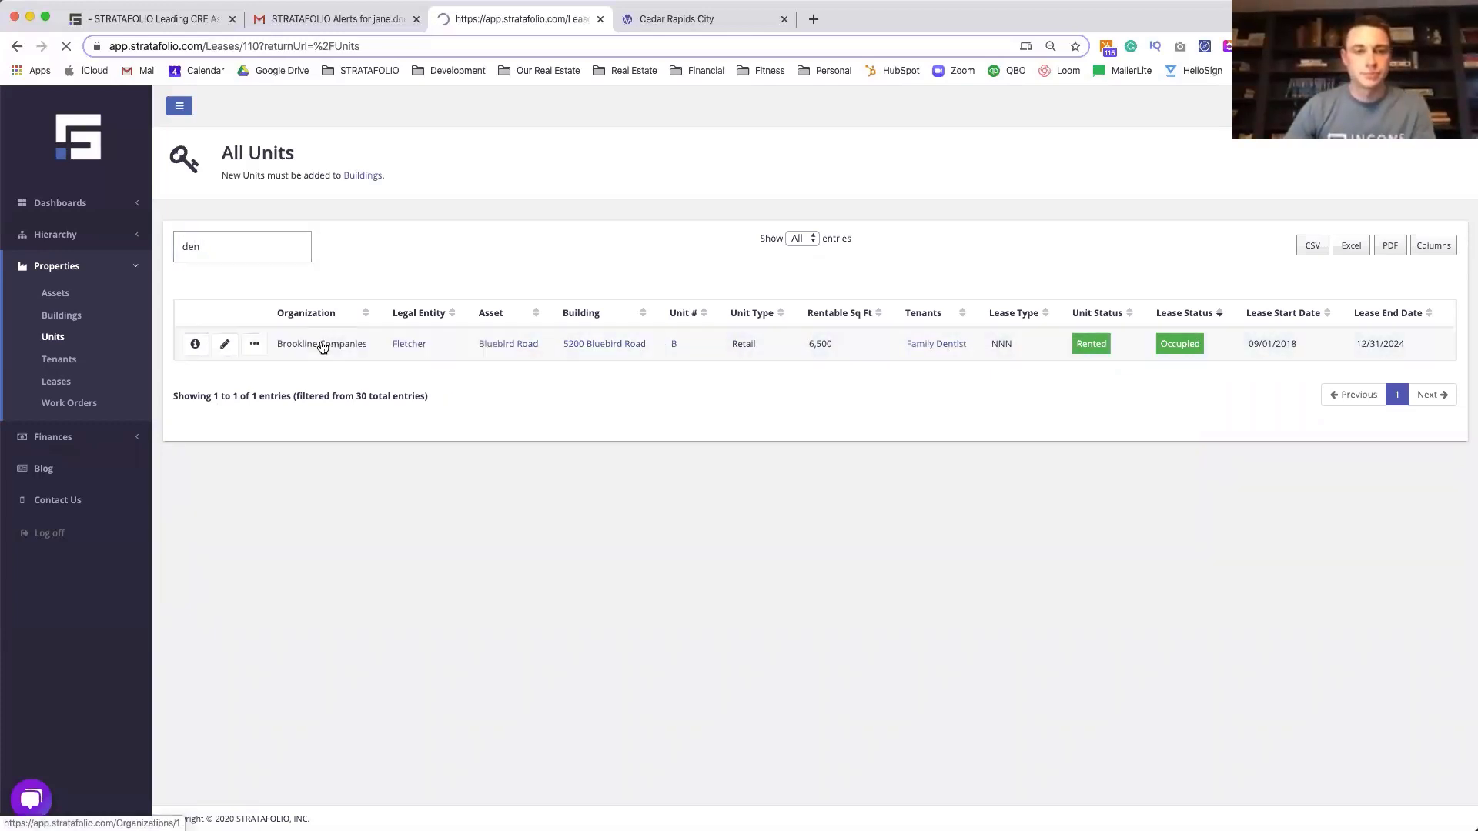
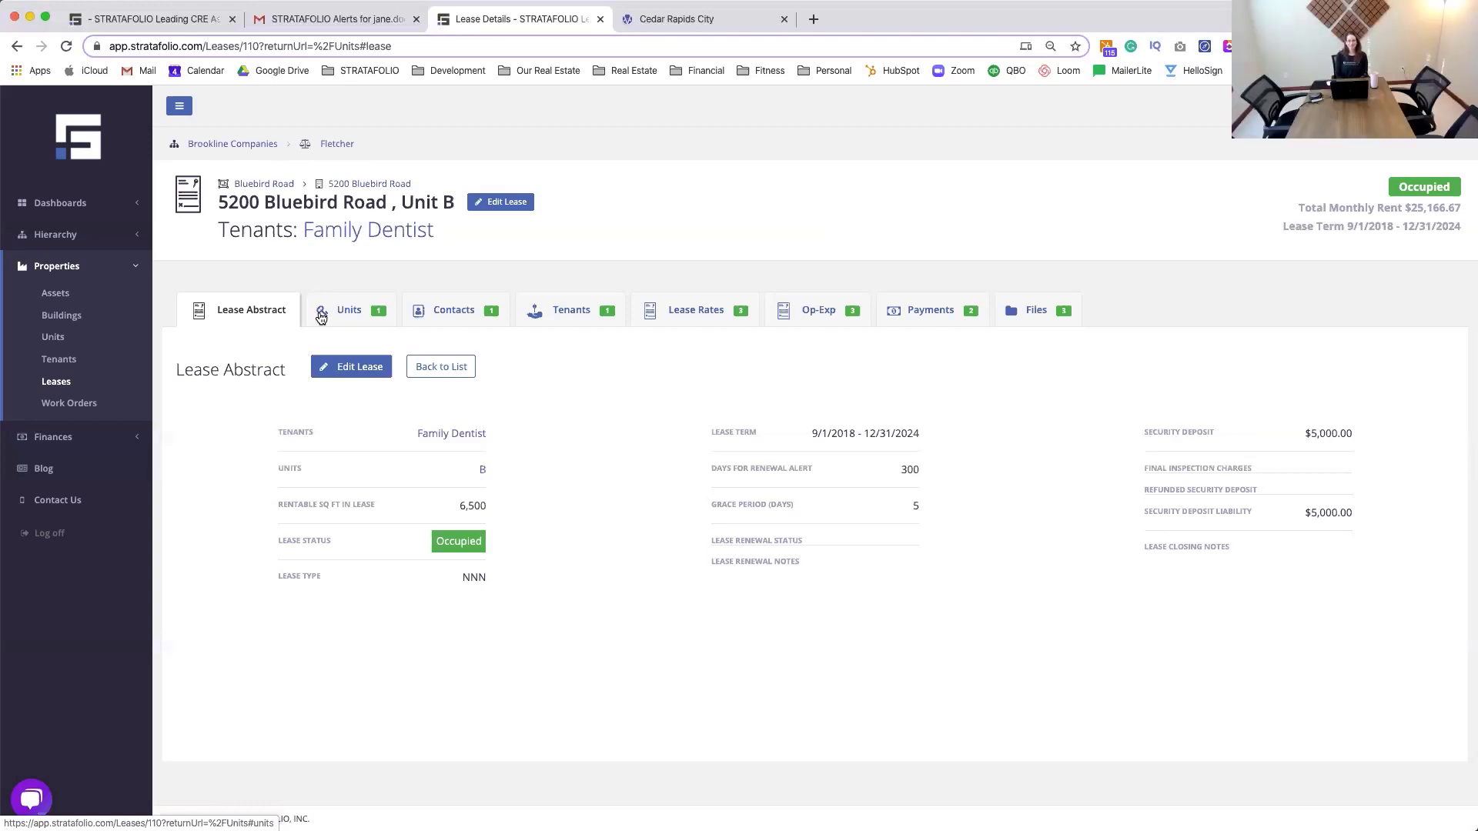
- Review the expiring leases and unconfirmed lease escalations in the Gmail alert email, and return to the STRATAFOLIO lease details
{"action": "left_click", "coordinate": [337, 20]}
{"action": "scroll", "coordinate": [505, 436], "scroll_direction": "up", "scroll_amount": 15}
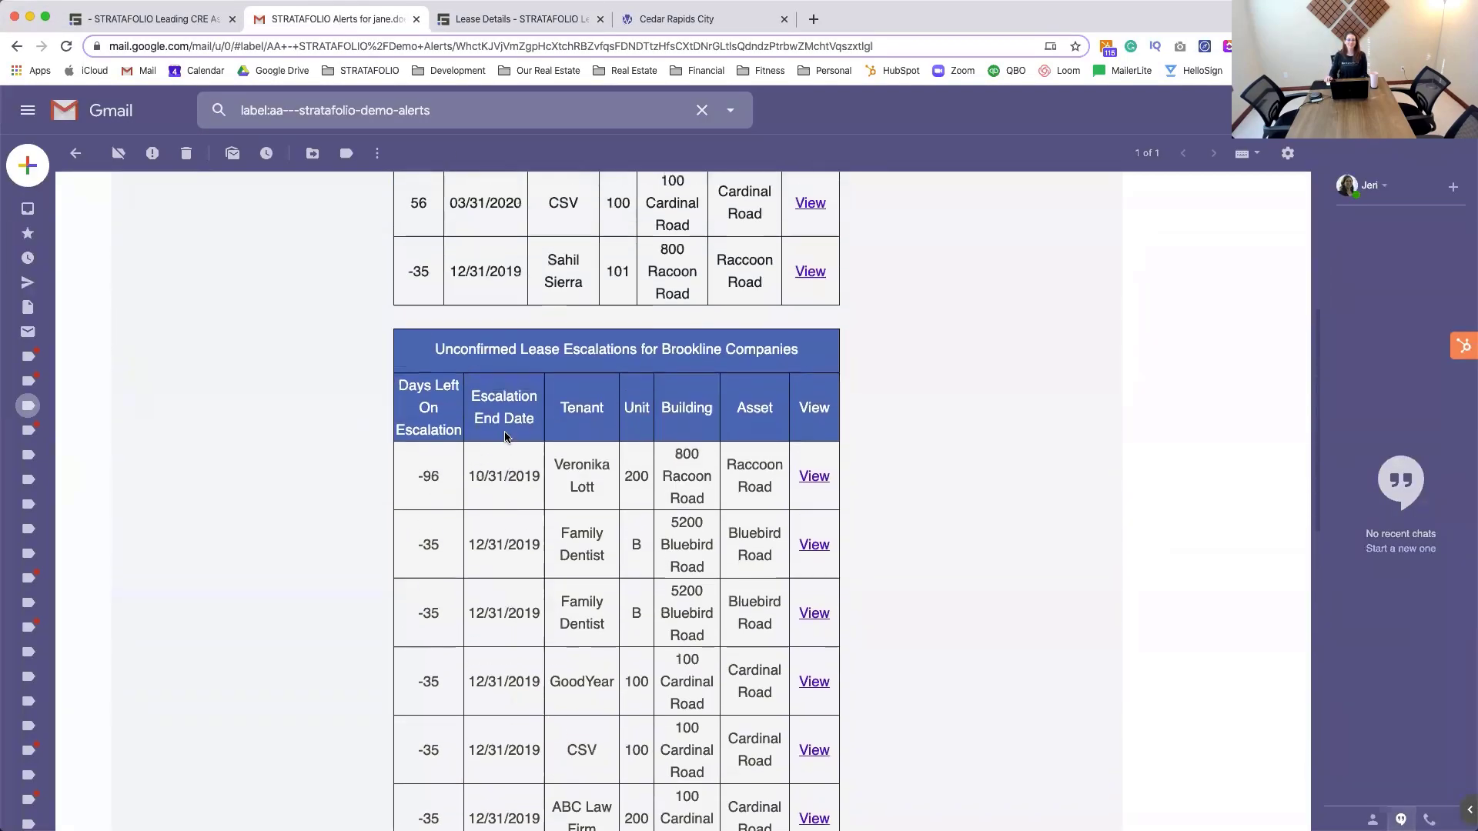
{"action": "scroll", "coordinate": [505, 436], "scroll_direction": "down", "scroll_amount": 3}
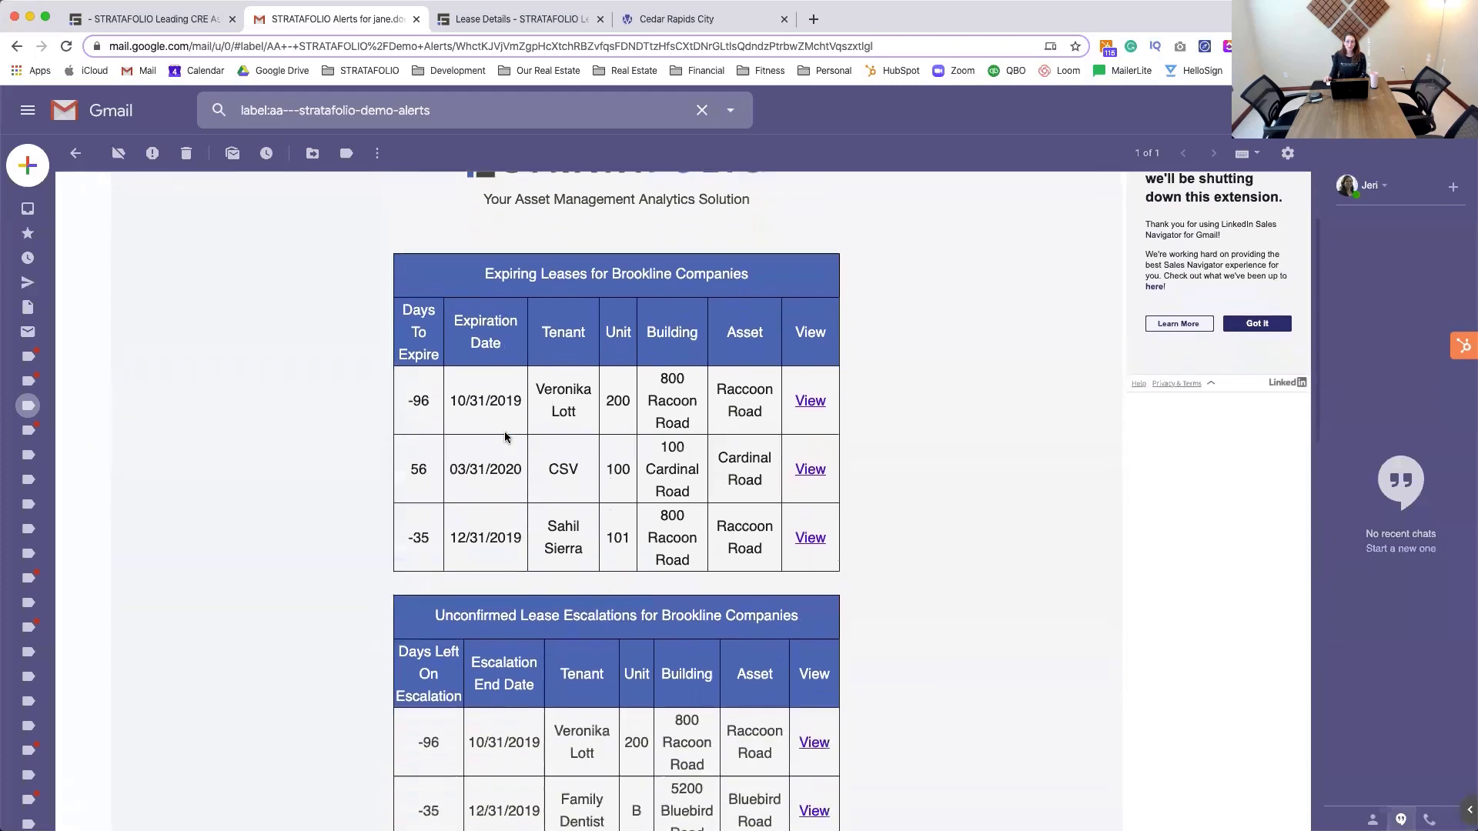
{"action": "left_click", "coordinate": [485, 19]}
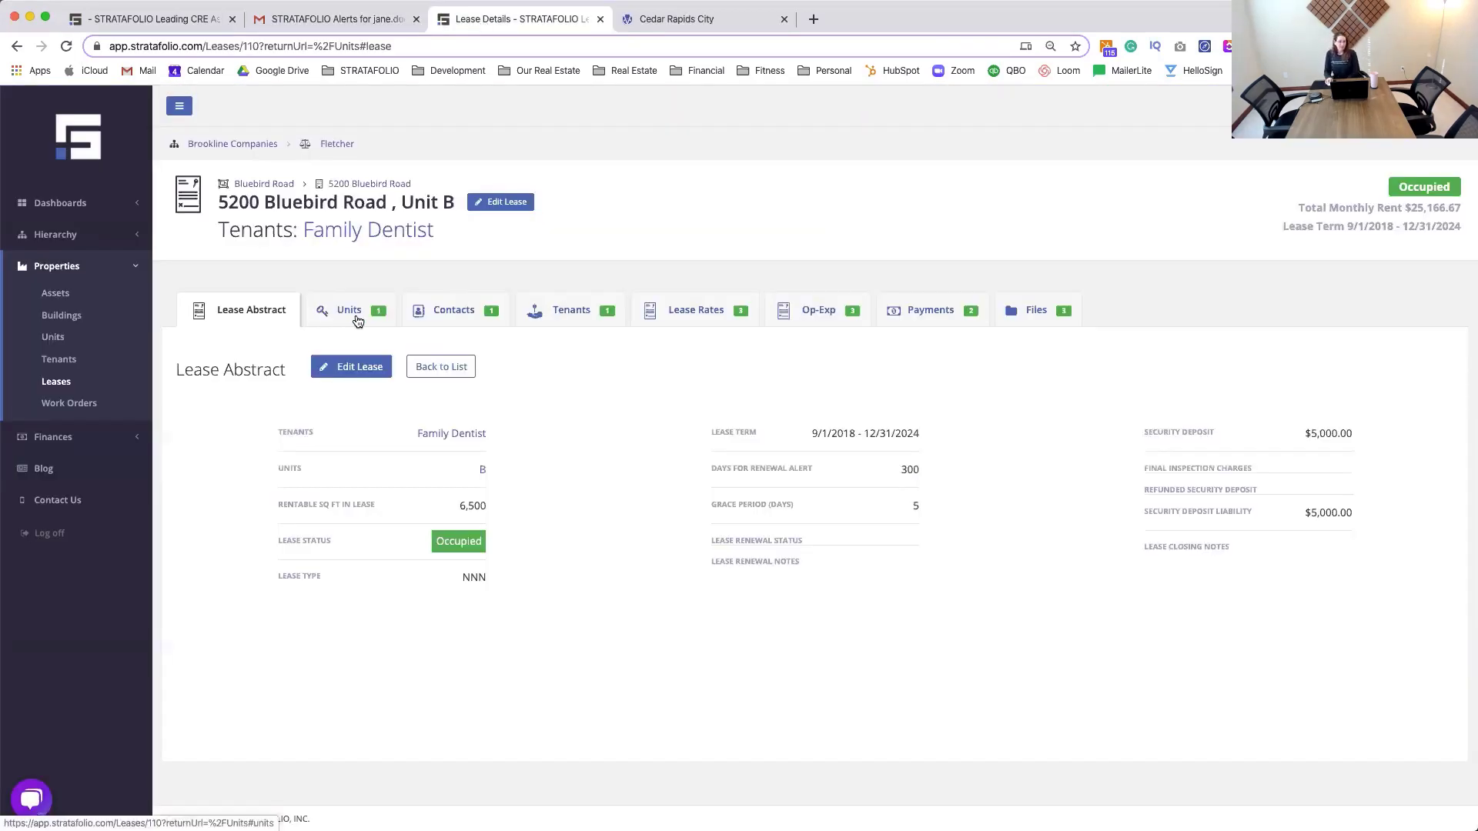
- Look through the units, contacts, tenants and lease rates of the Family Dentist lease
{"action": "left_click", "coordinate": [357, 317]}
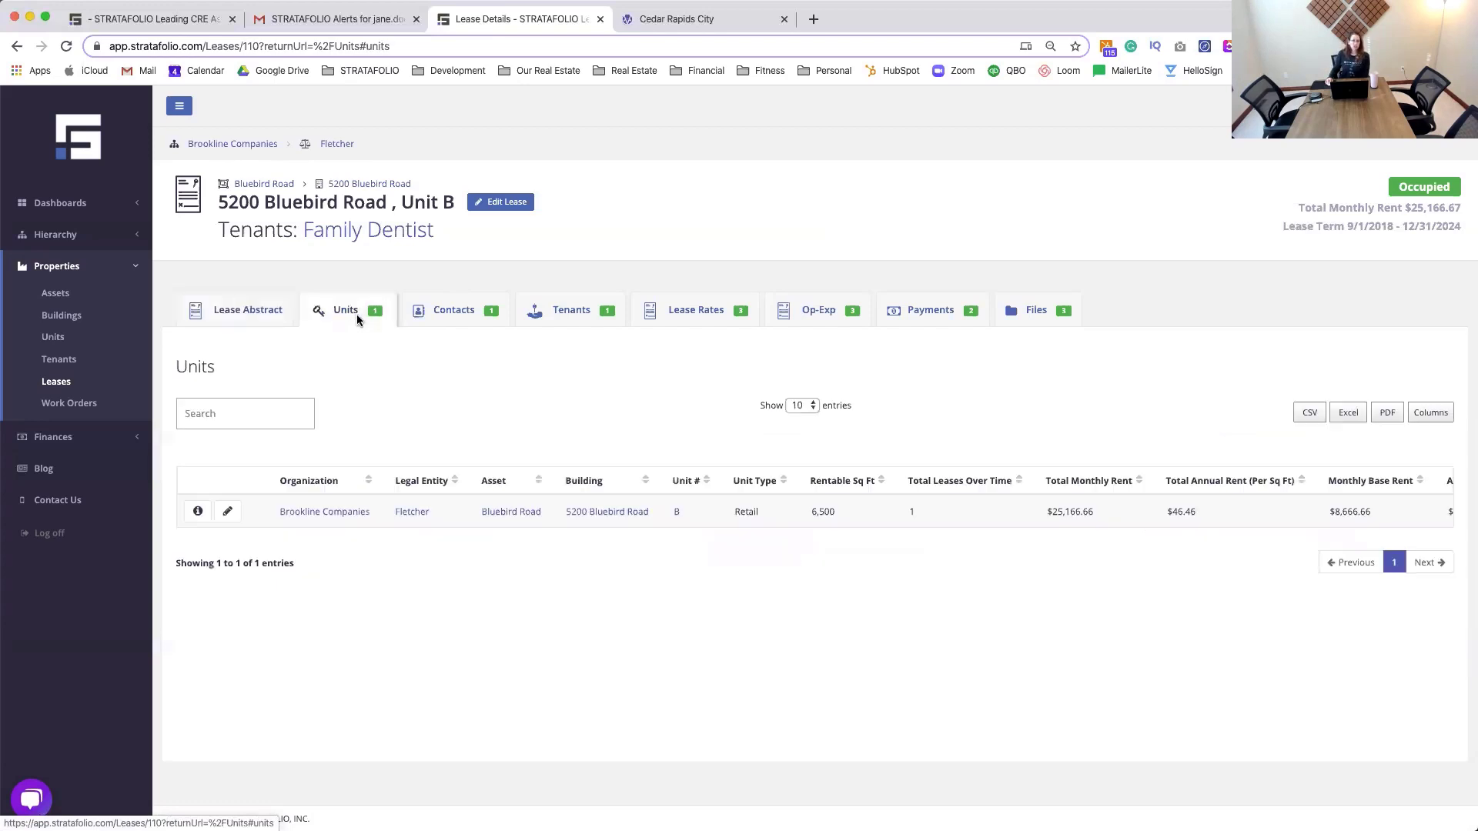
{"action": "left_click", "coordinate": [455, 323]}
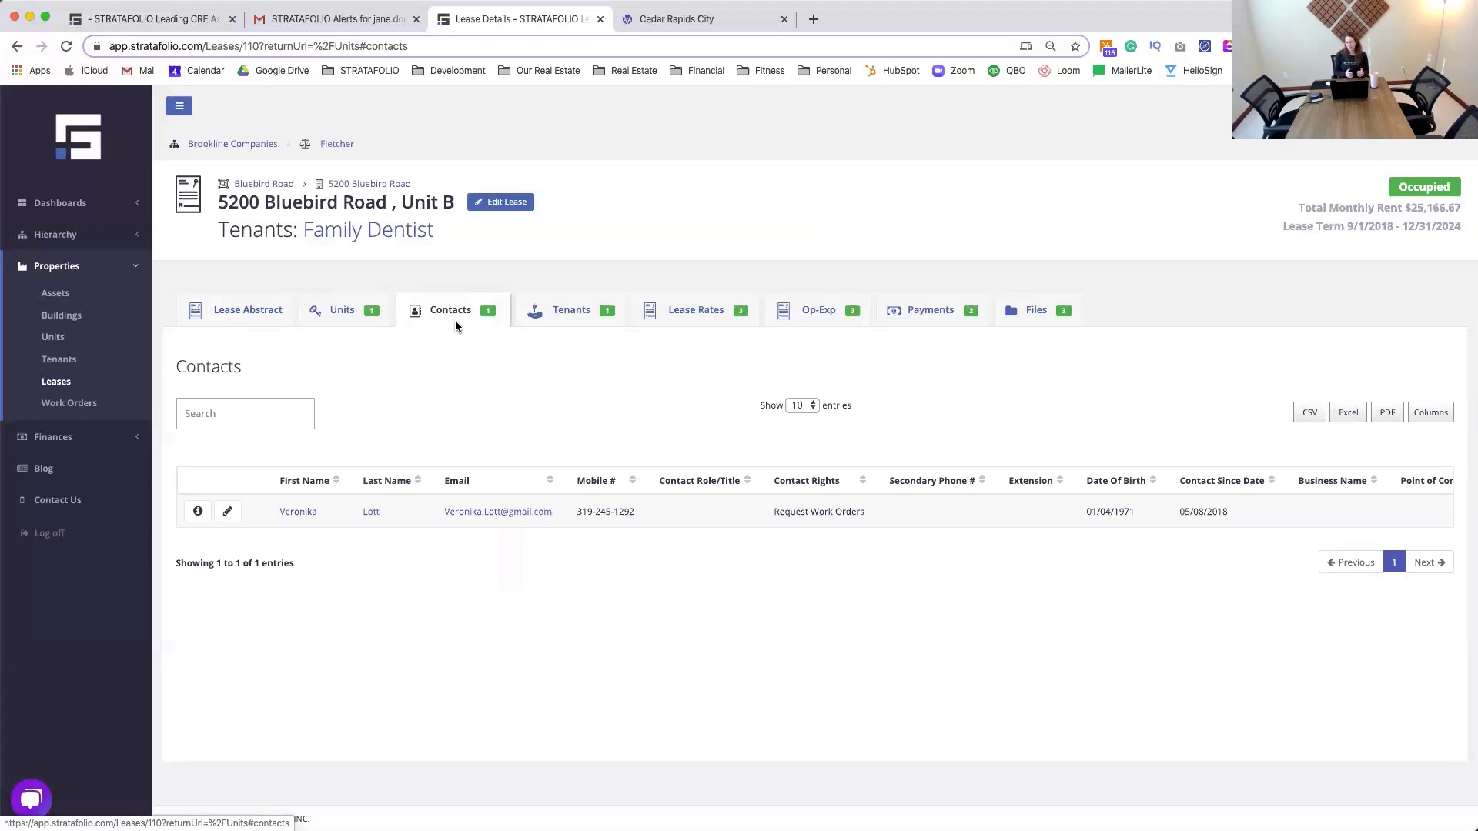
{"action": "left_click", "coordinate": [534, 321]}
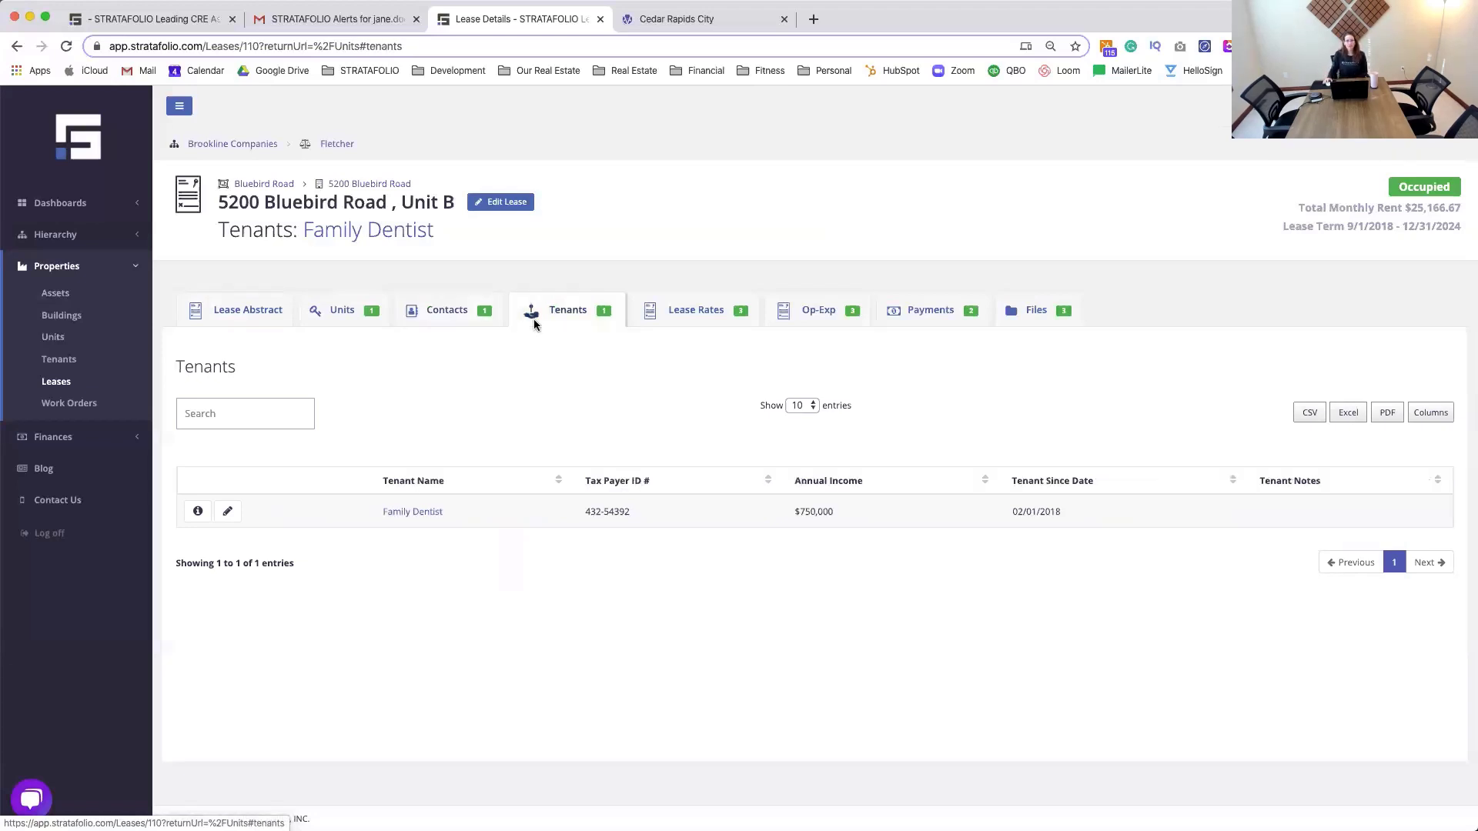
{"action": "left_click", "coordinate": [661, 310]}
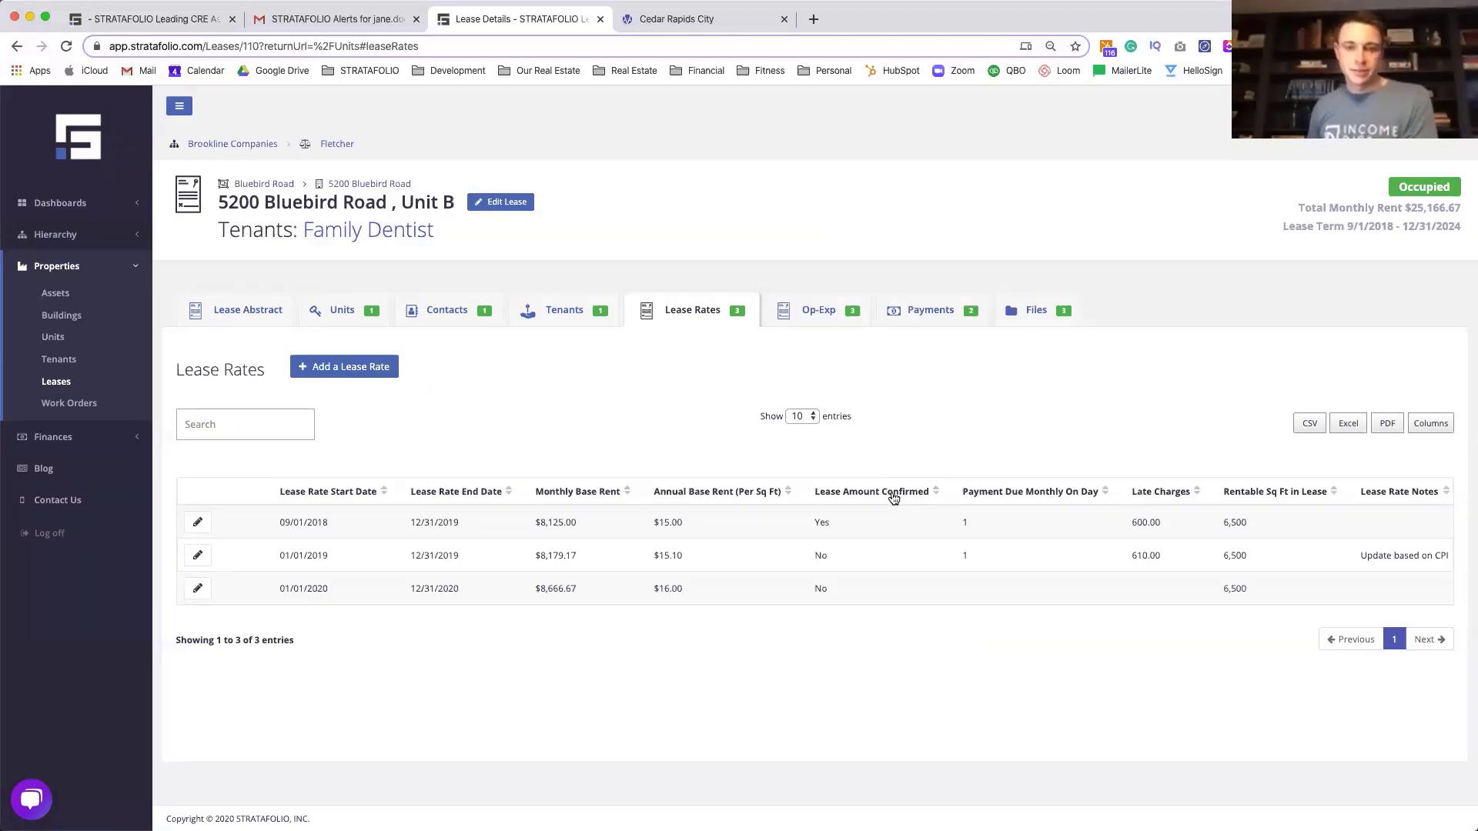
- View the lease's actual operational expenses and examine the subcategories of the CAM category
{"action": "left_click", "coordinate": [812, 318]}
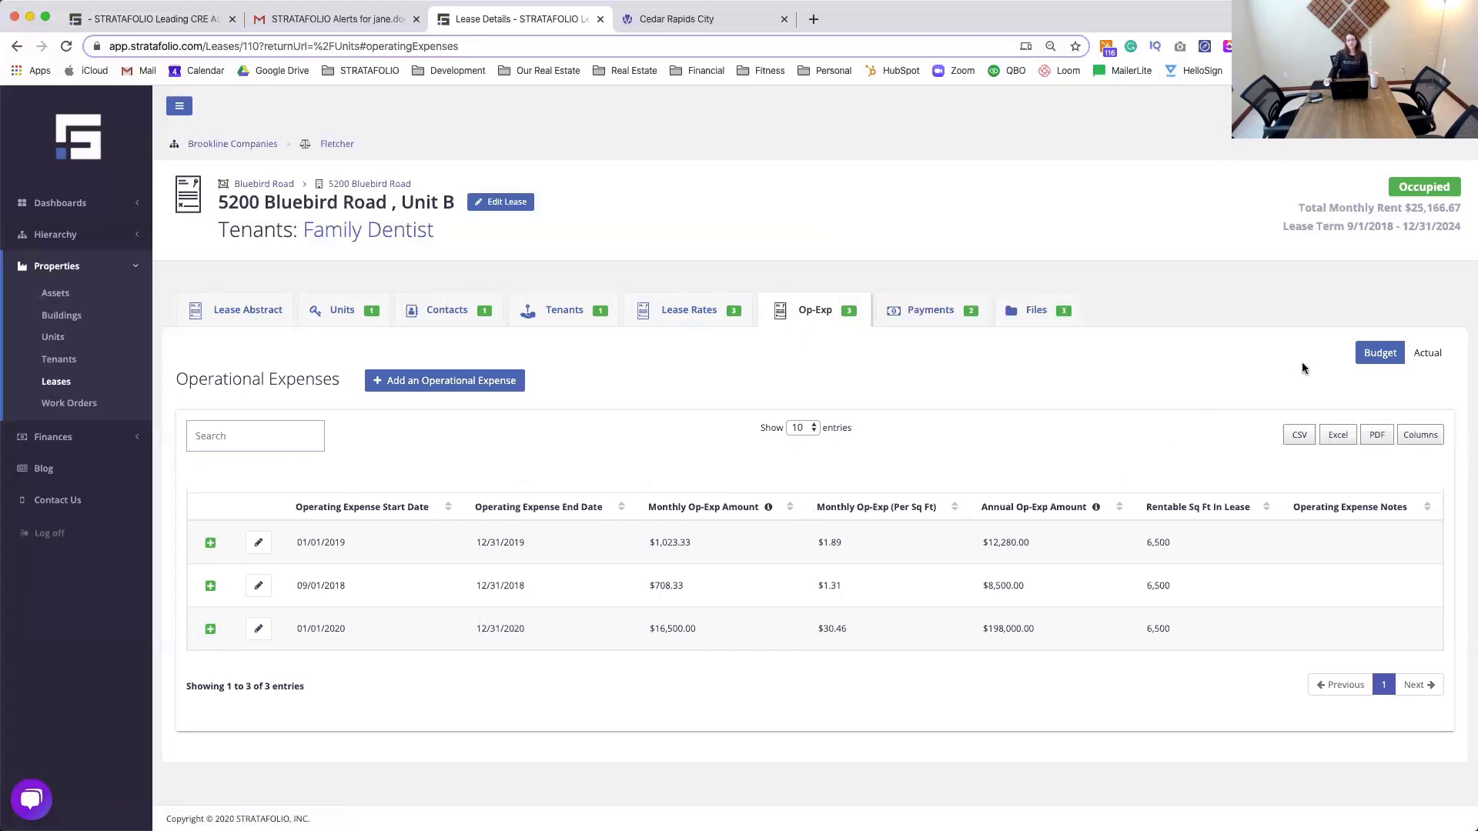
{"action": "left_click", "coordinate": [1430, 356]}
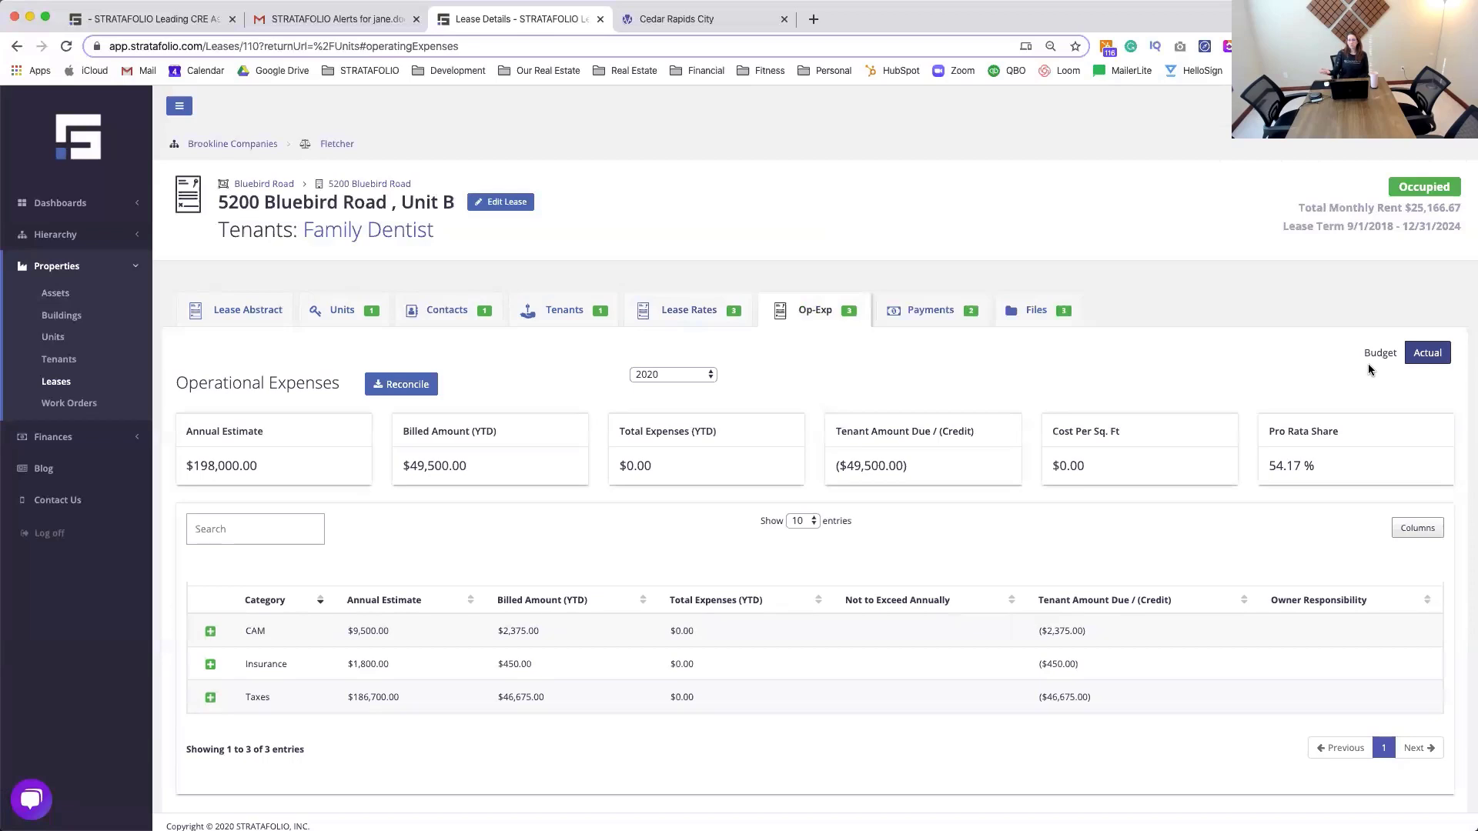
{"action": "left_click", "coordinate": [210, 631]}
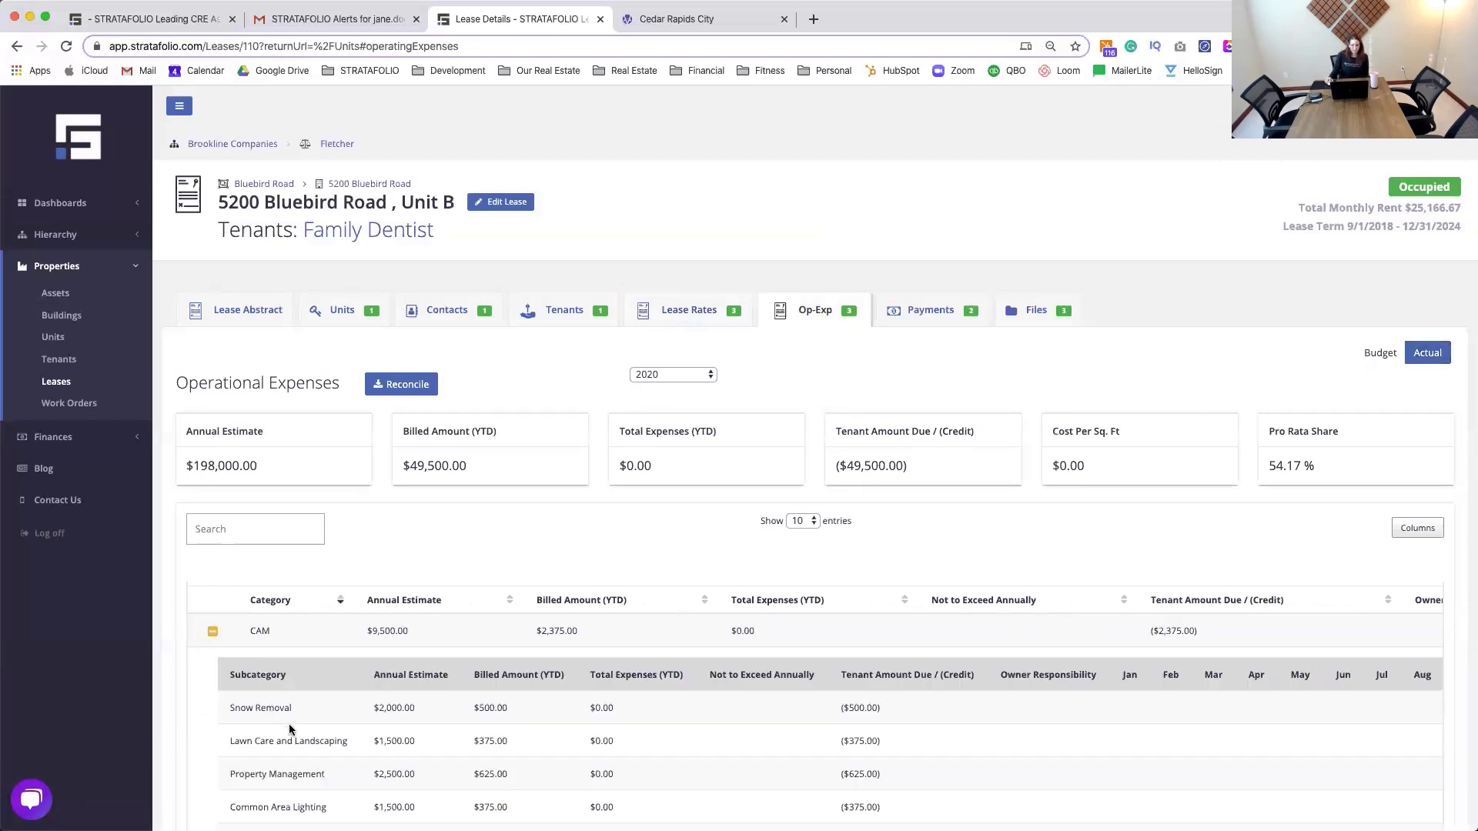
{"action": "scroll", "coordinate": [289, 728], "scroll_direction": "down", "scroll_amount": 2}
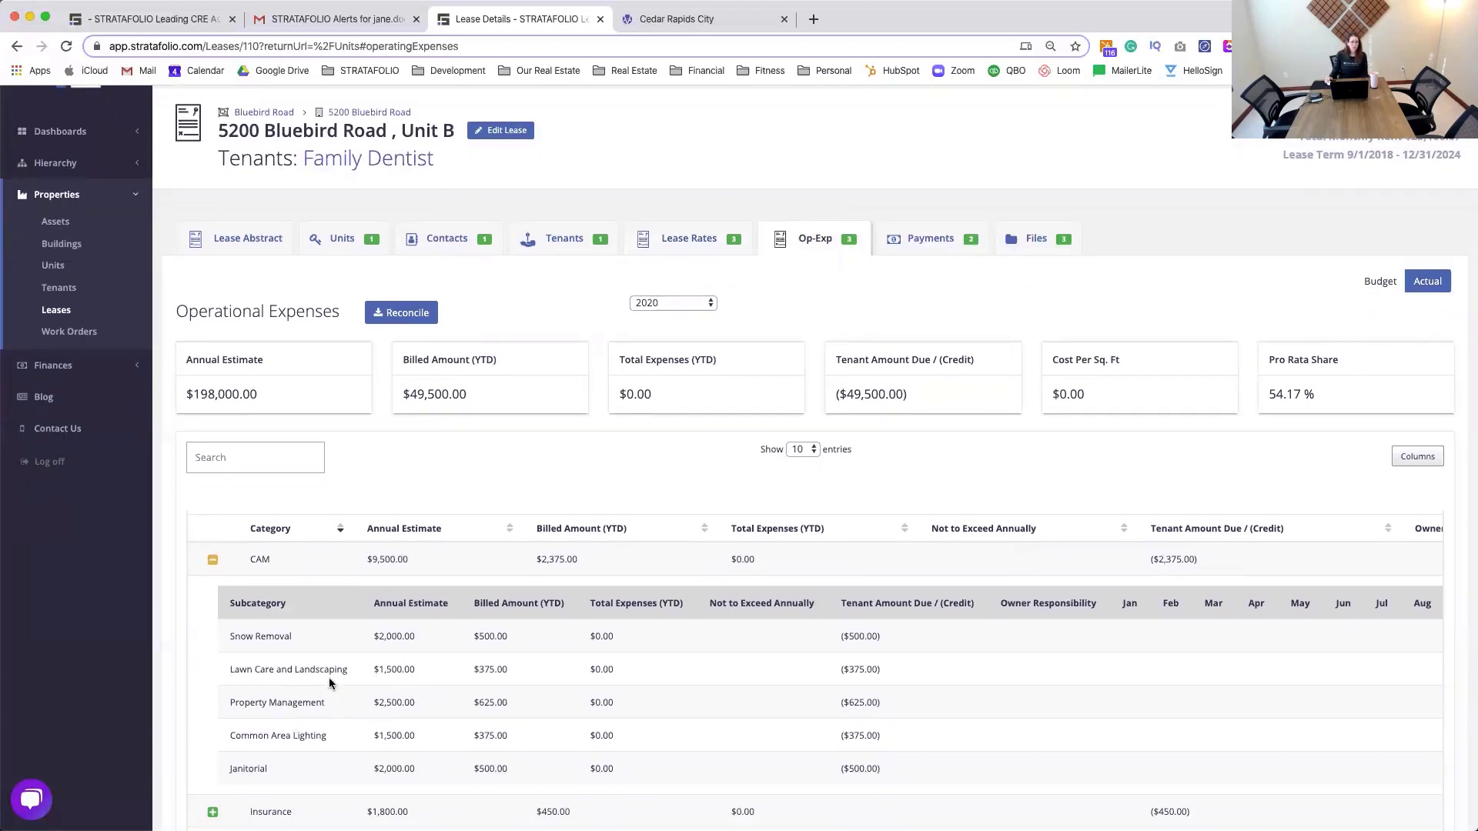
{"action": "scroll", "coordinate": [329, 681], "scroll_direction": "down", "scroll_amount": 2}
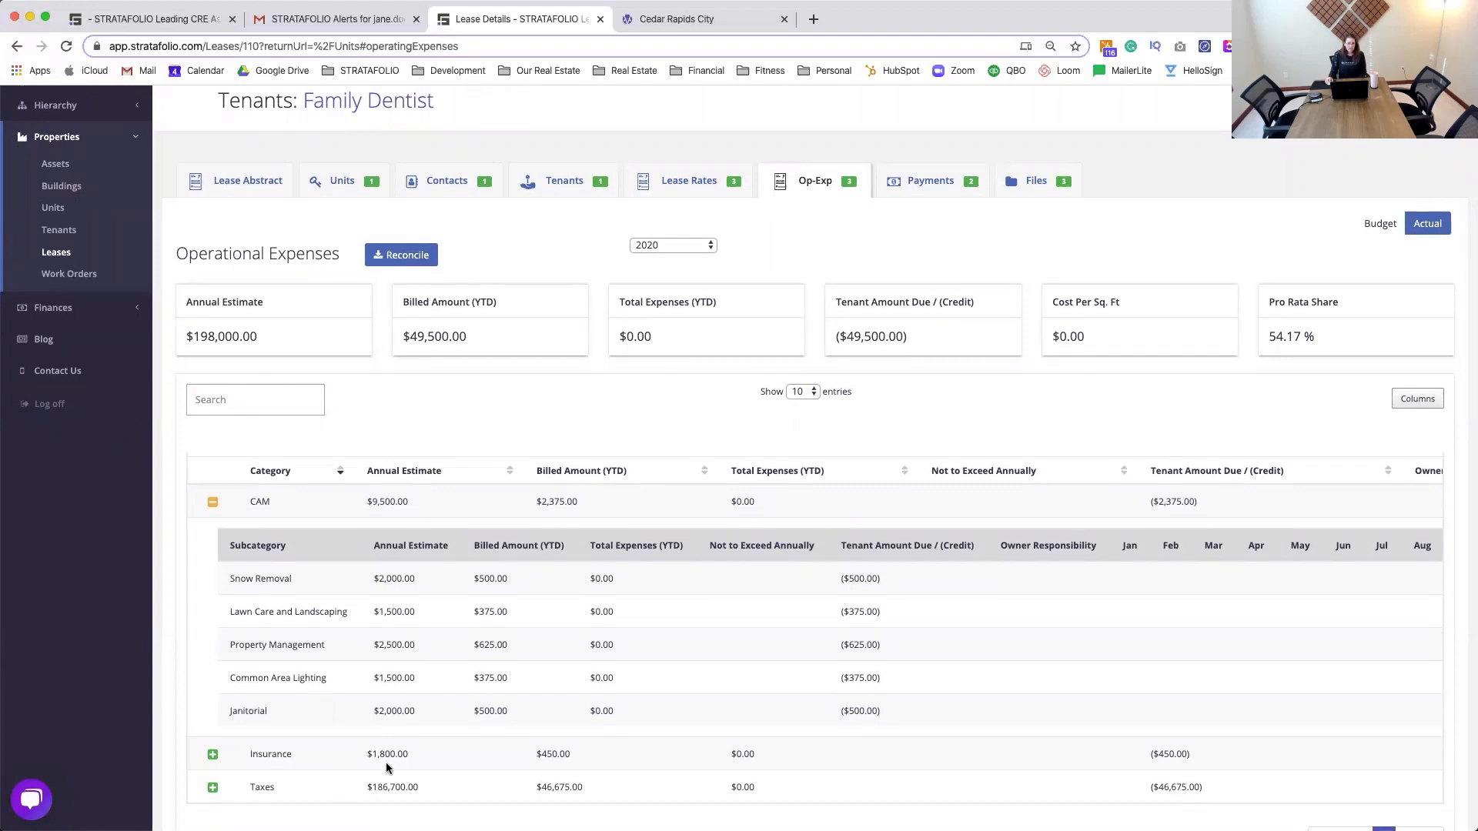
- Show the actual operational expenses for 2019 and save their reconciliation spreadsheet to the Downloads folder
{"action": "left_click", "coordinate": [671, 245]}
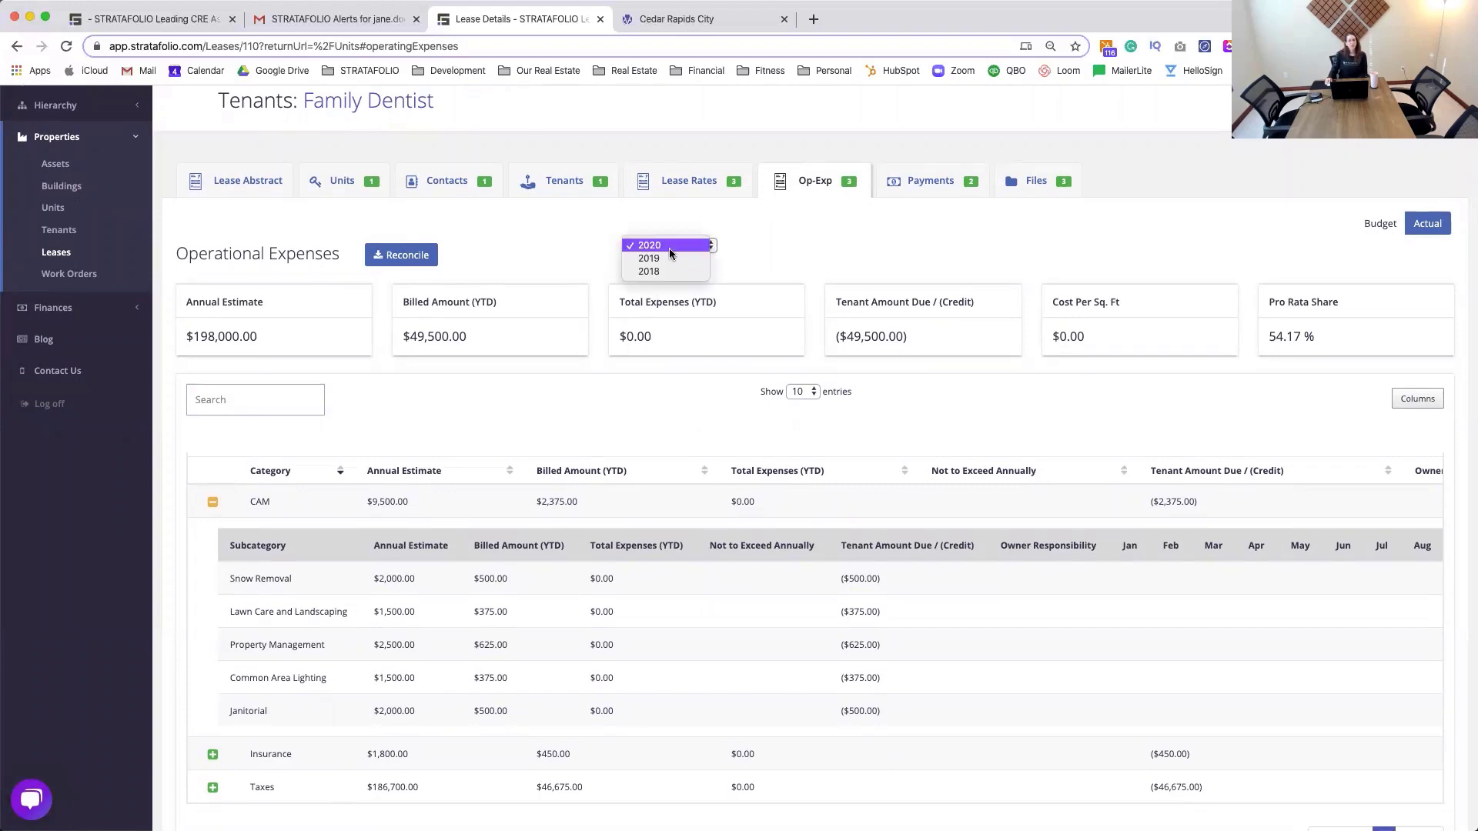
{"action": "left_click", "coordinate": [670, 258]}
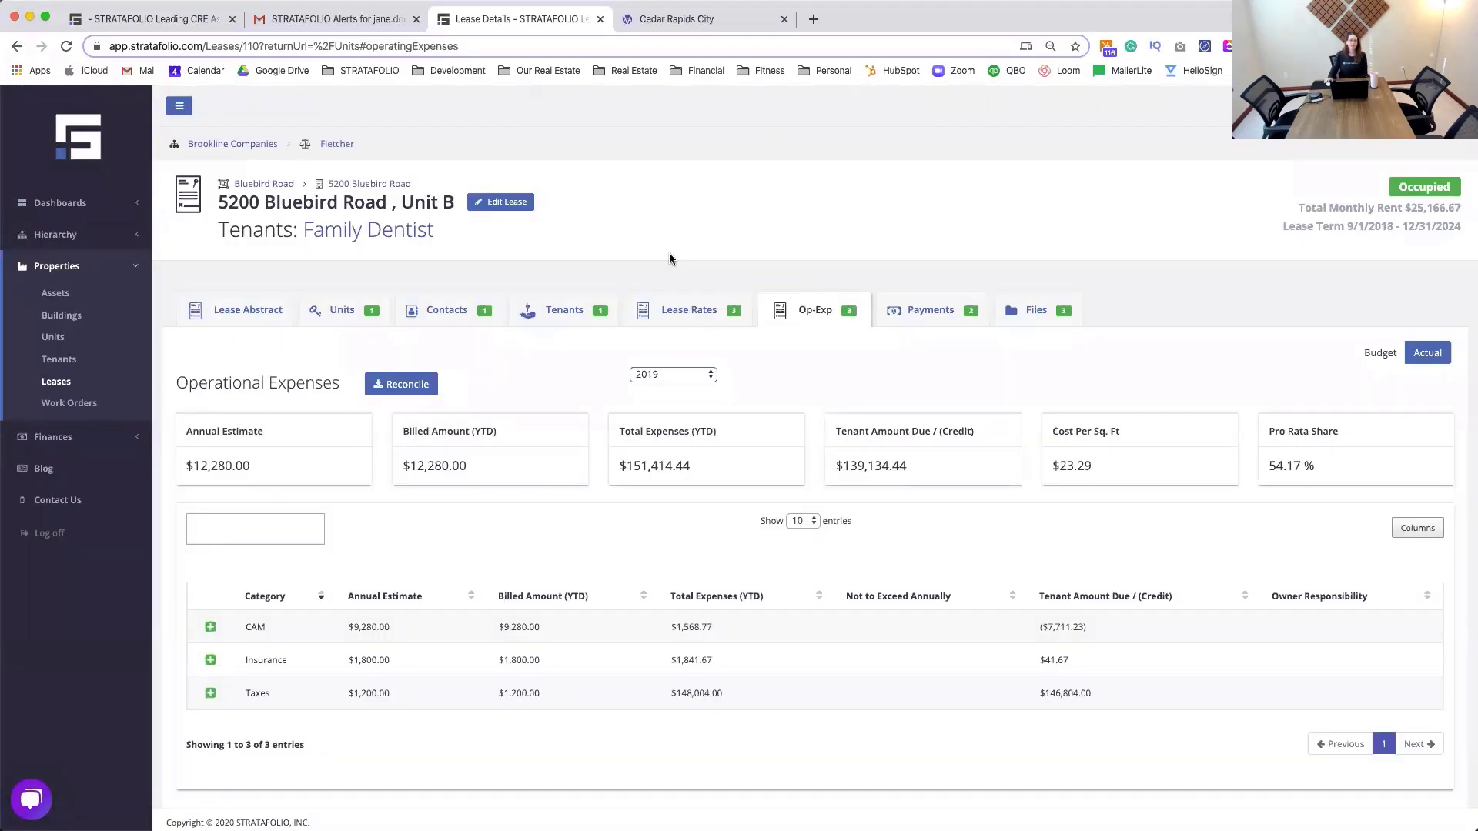
{"action": "left_click", "coordinate": [408, 387]}
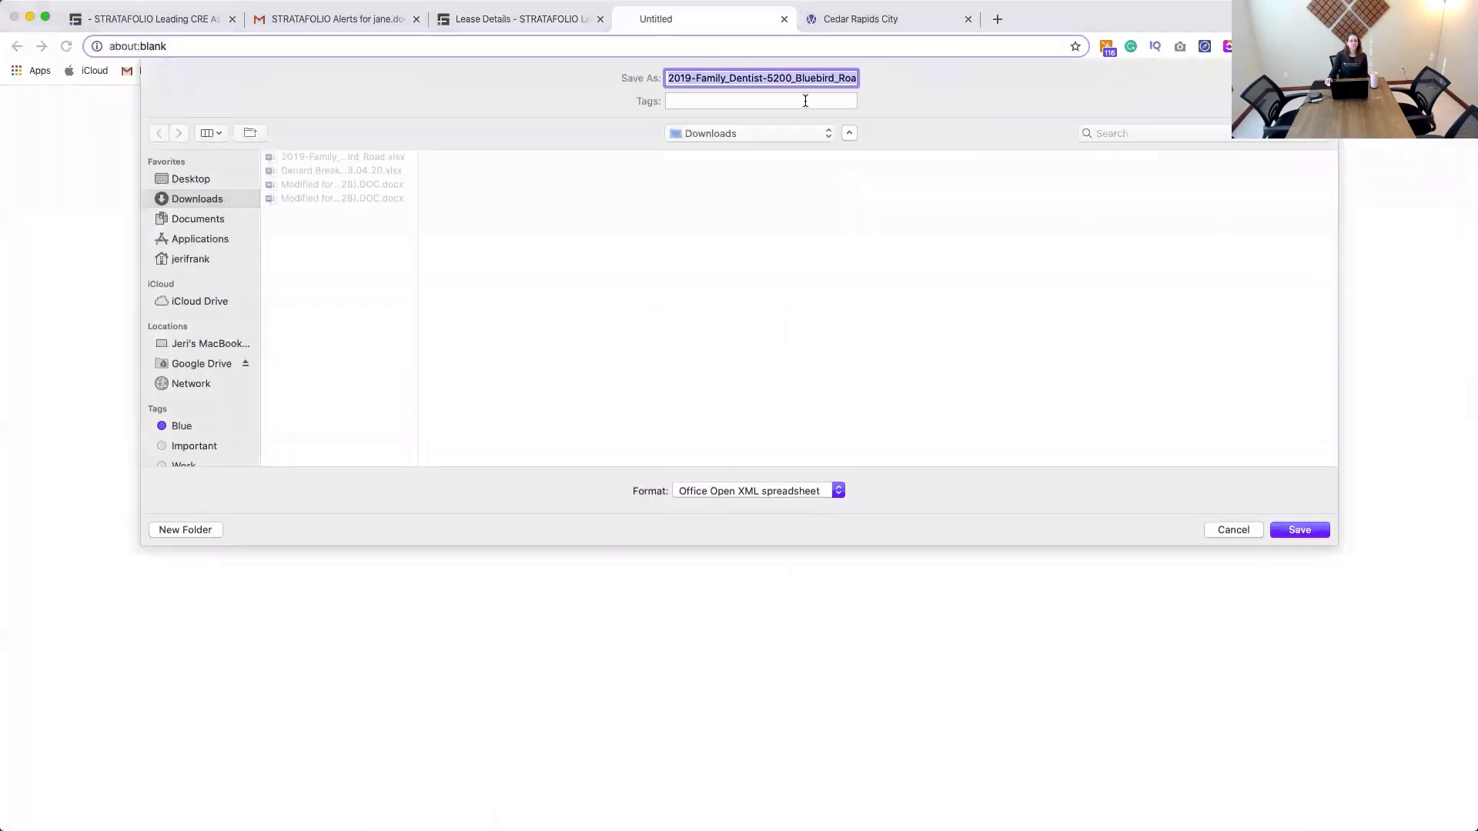
{"action": "left_click", "coordinate": [1313, 530]}
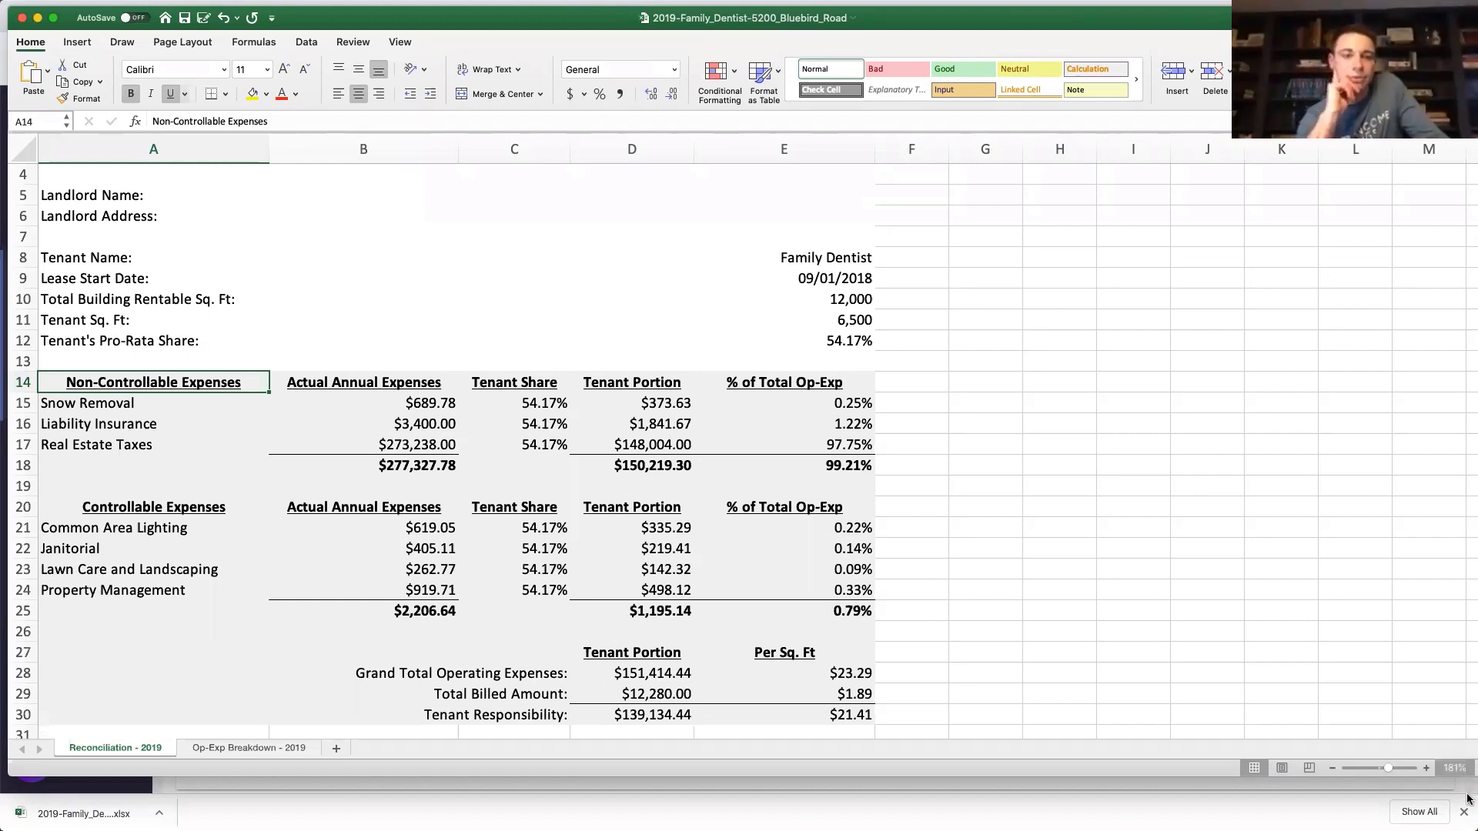
- Examine the Reconciliation - 2019 and Op-Exp Breakdown - 2019 sheets in Excel, including the tenant's snow removal portion, and return to the lease in the browser
{"action": "scroll", "coordinate": [1154, 621], "scroll_direction": "down", "scroll_amount": 3}
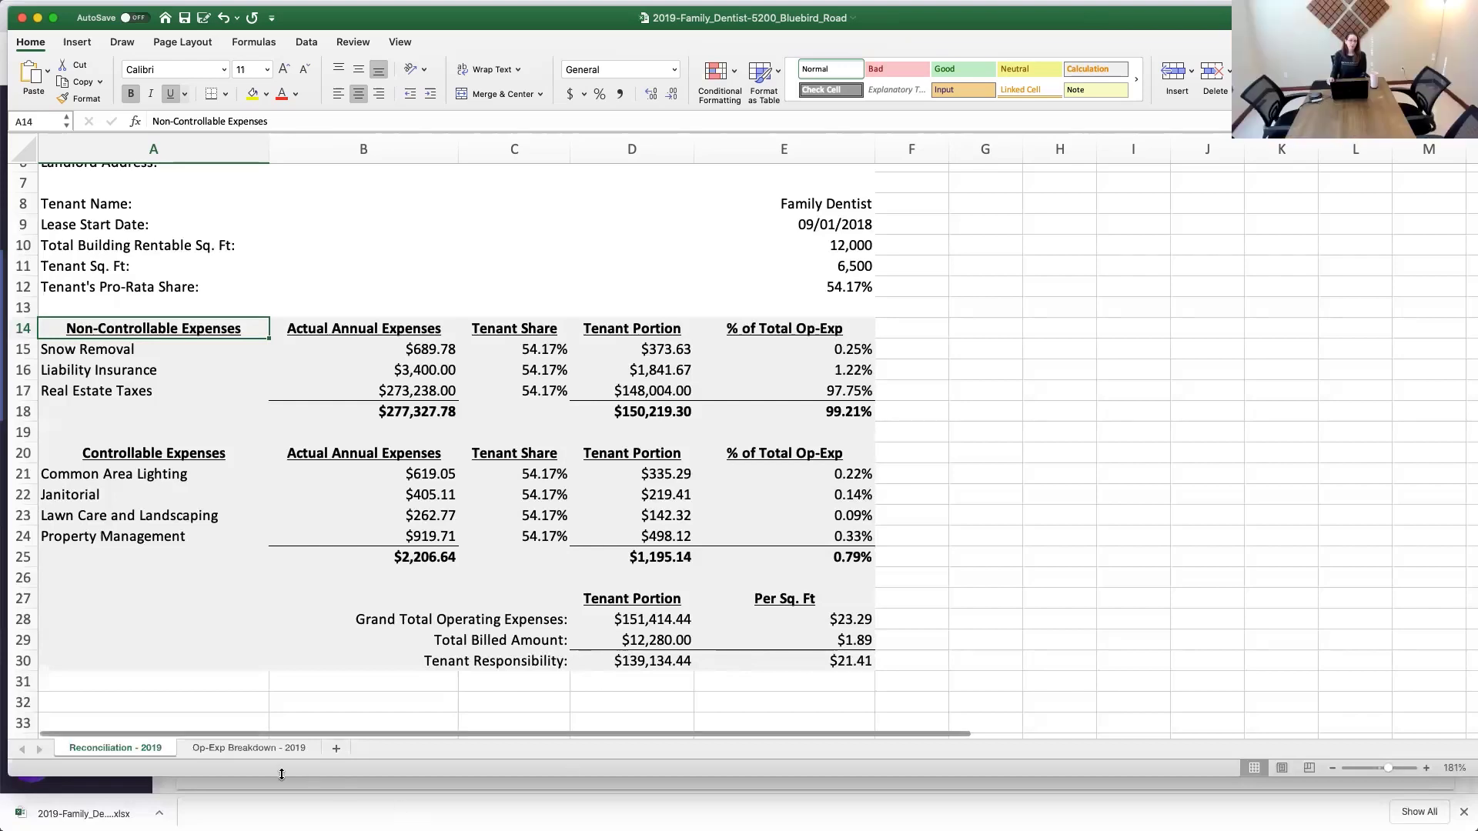
{"action": "left_click", "coordinate": [212, 748]}
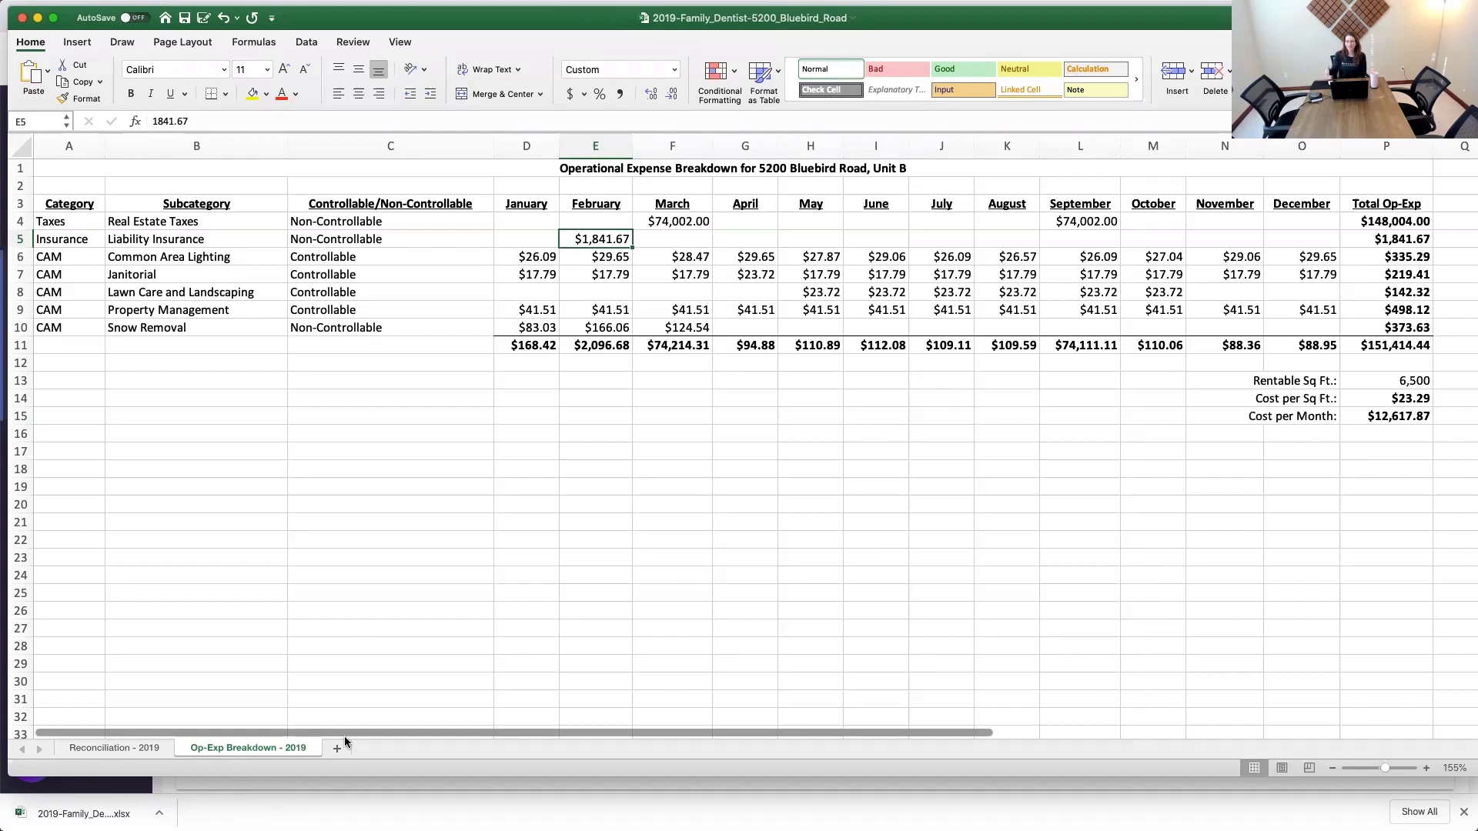
{"action": "left_click", "coordinate": [74, 748]}
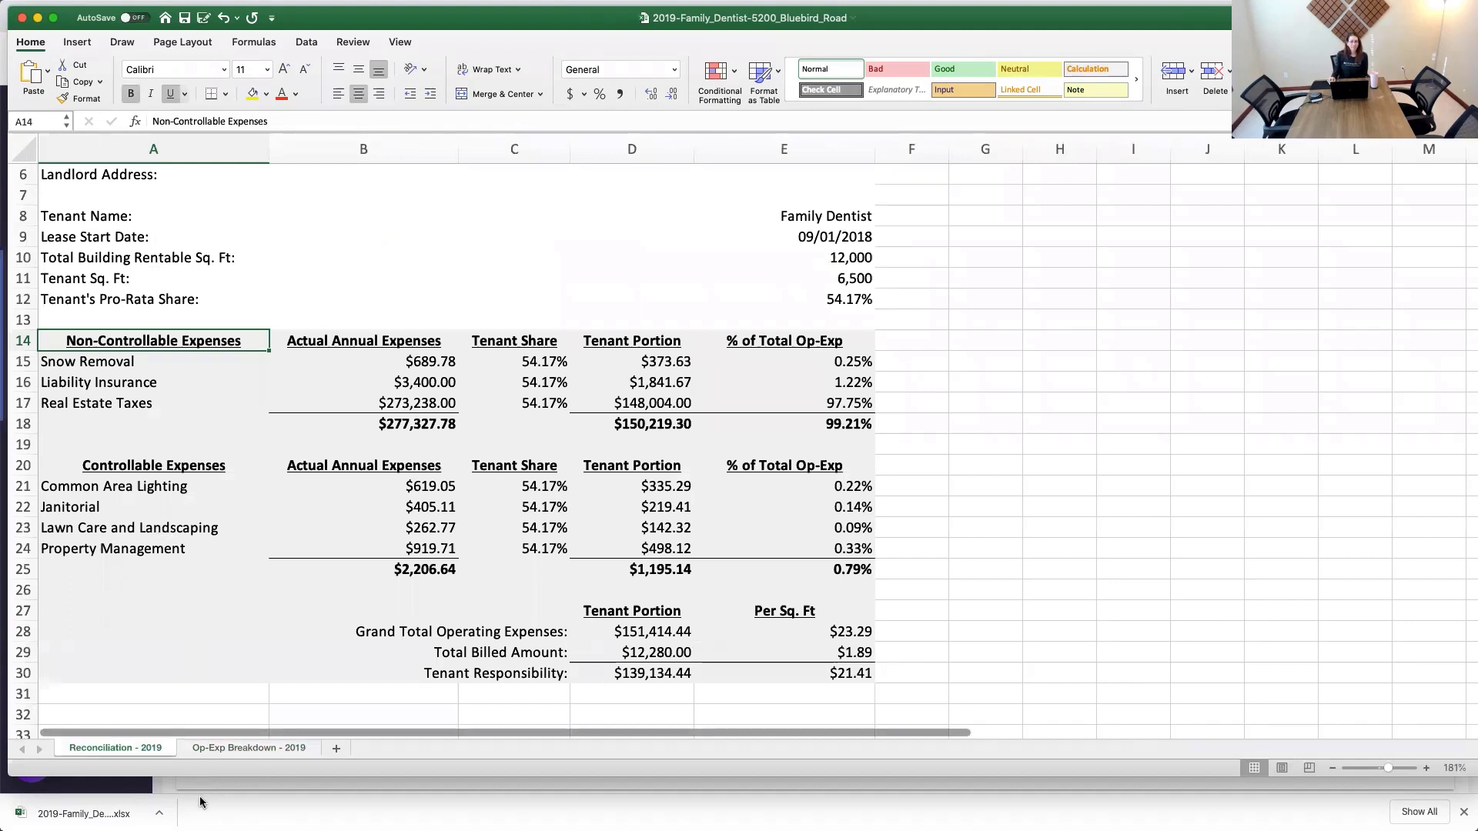
{"action": "left_click", "coordinate": [205, 749]}
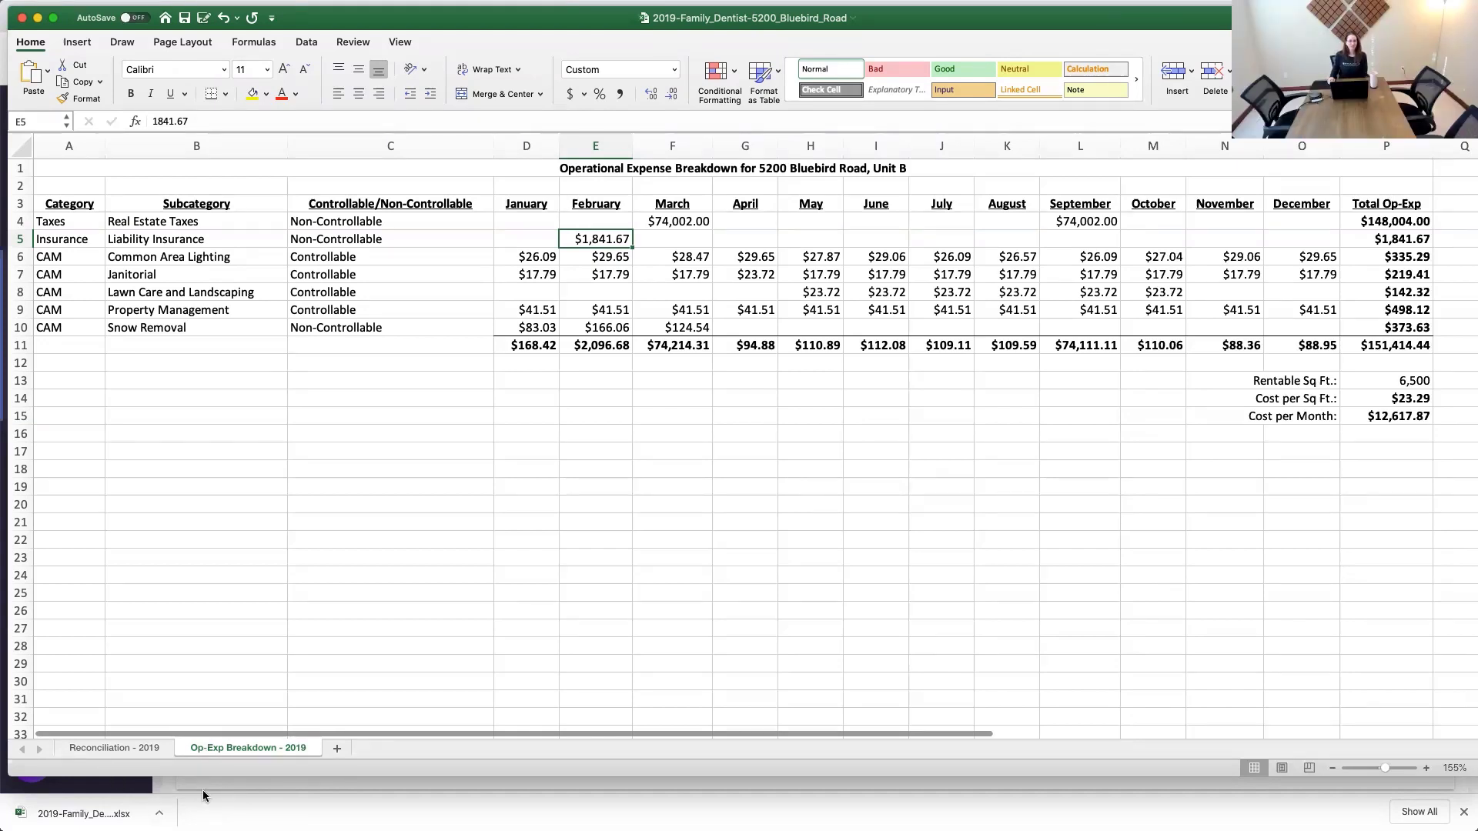
{"action": "left_click", "coordinate": [144, 750]}
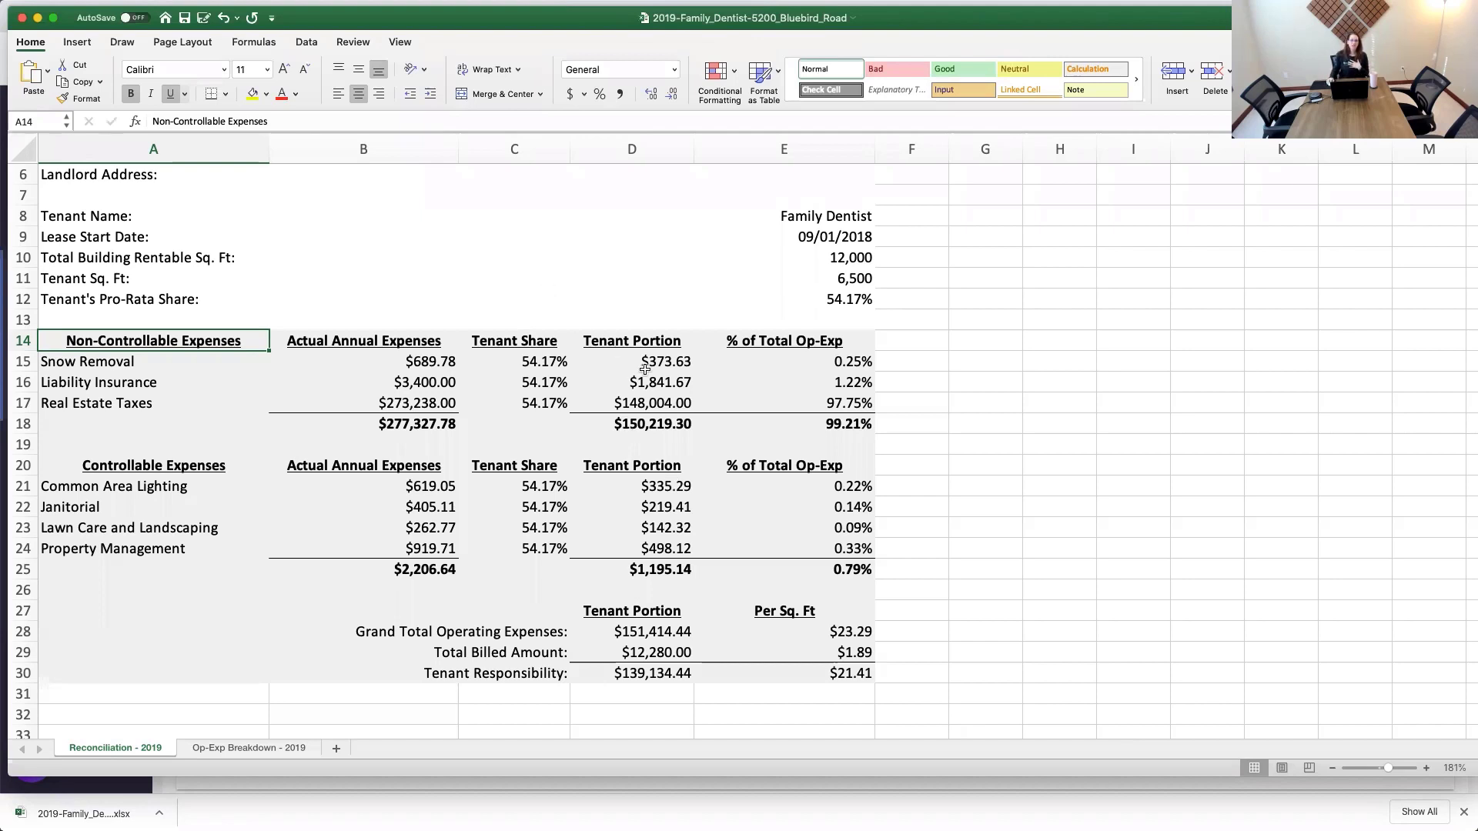
{"action": "left_click", "coordinate": [667, 361]}
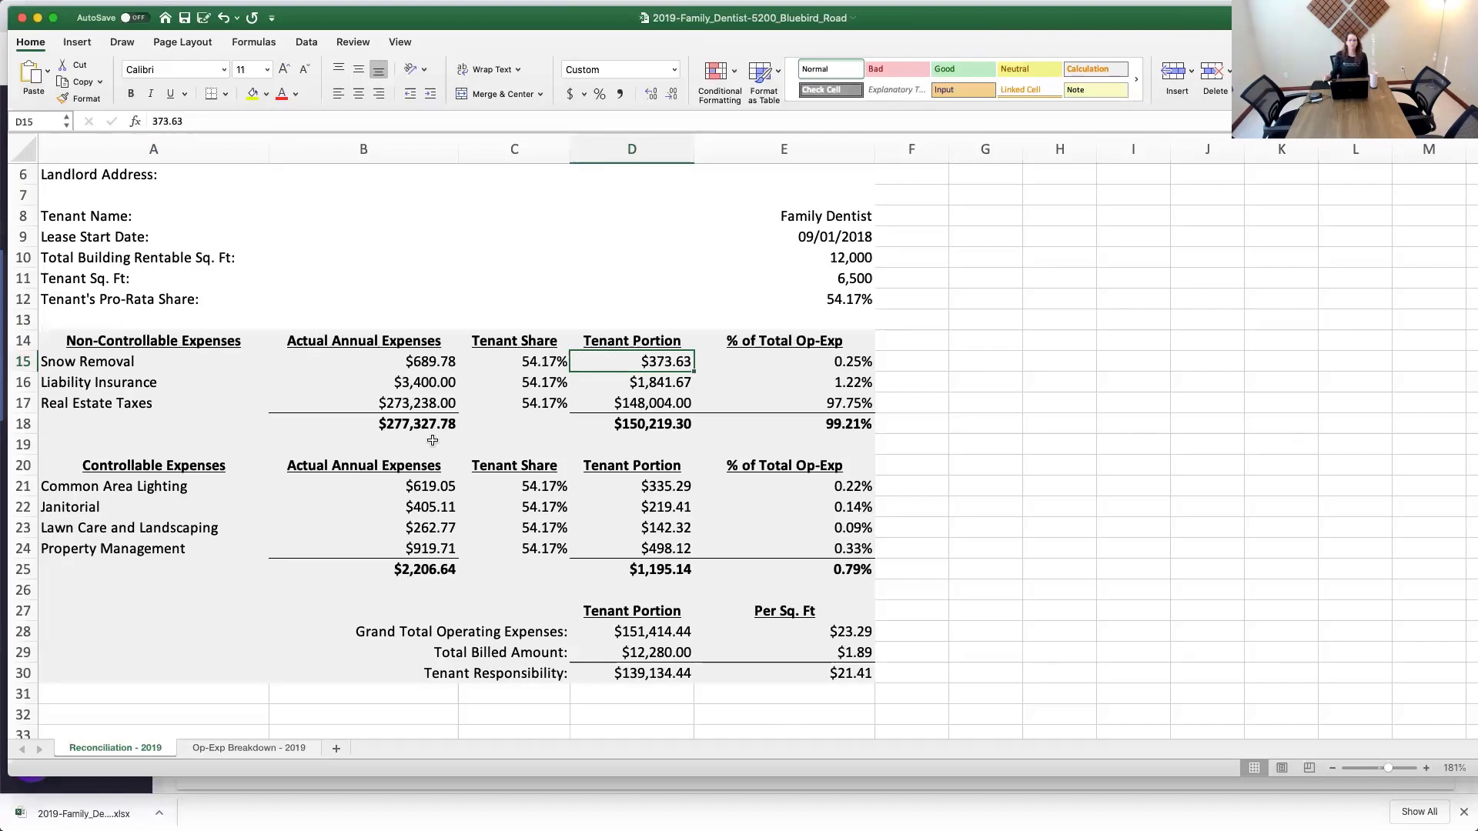
{"action": "scroll", "coordinate": [443, 446], "scroll_direction": "up", "scroll_amount": 1}
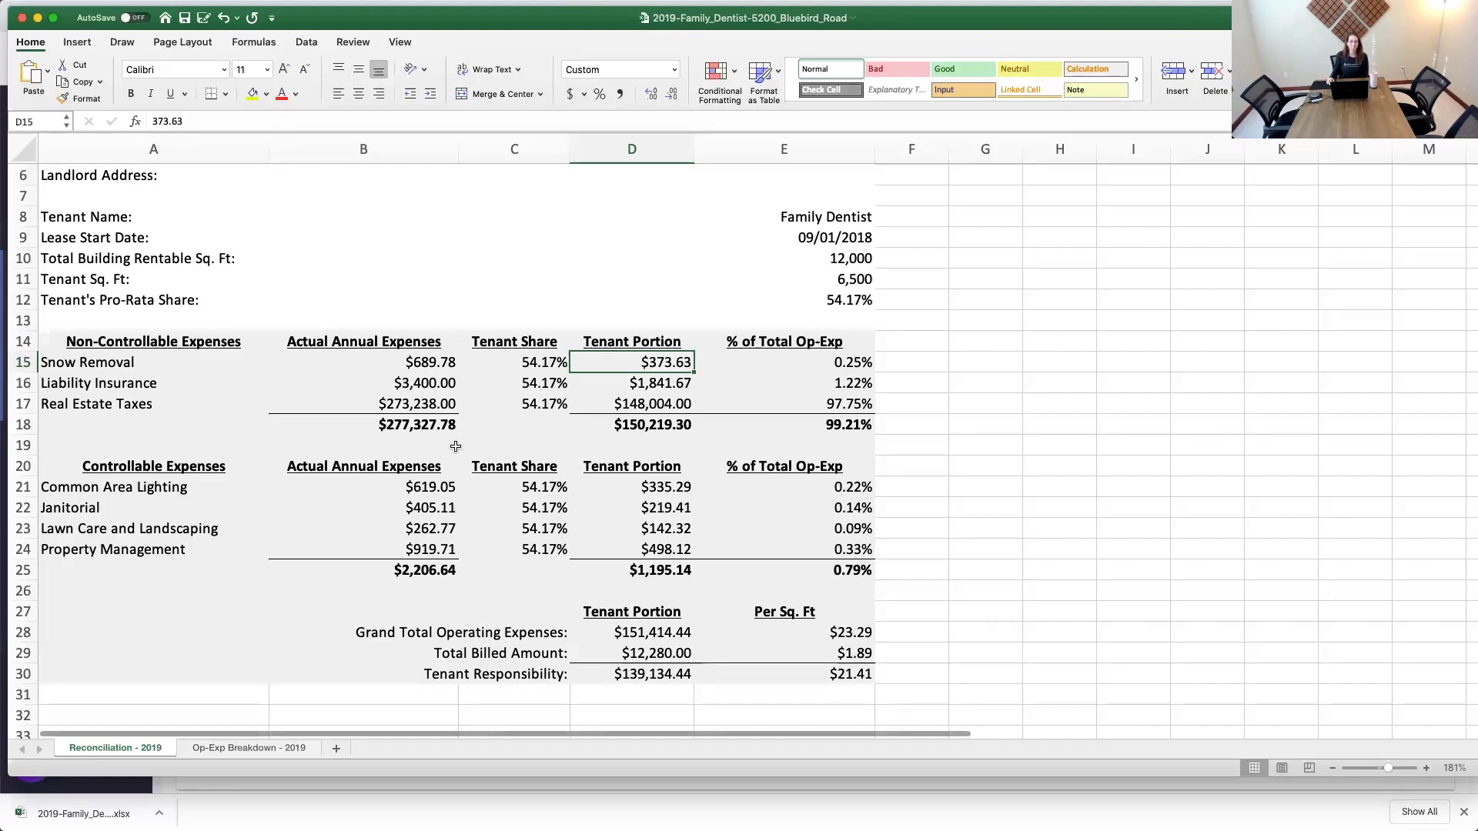
{"action": "left_click", "coordinate": [509, 793]}
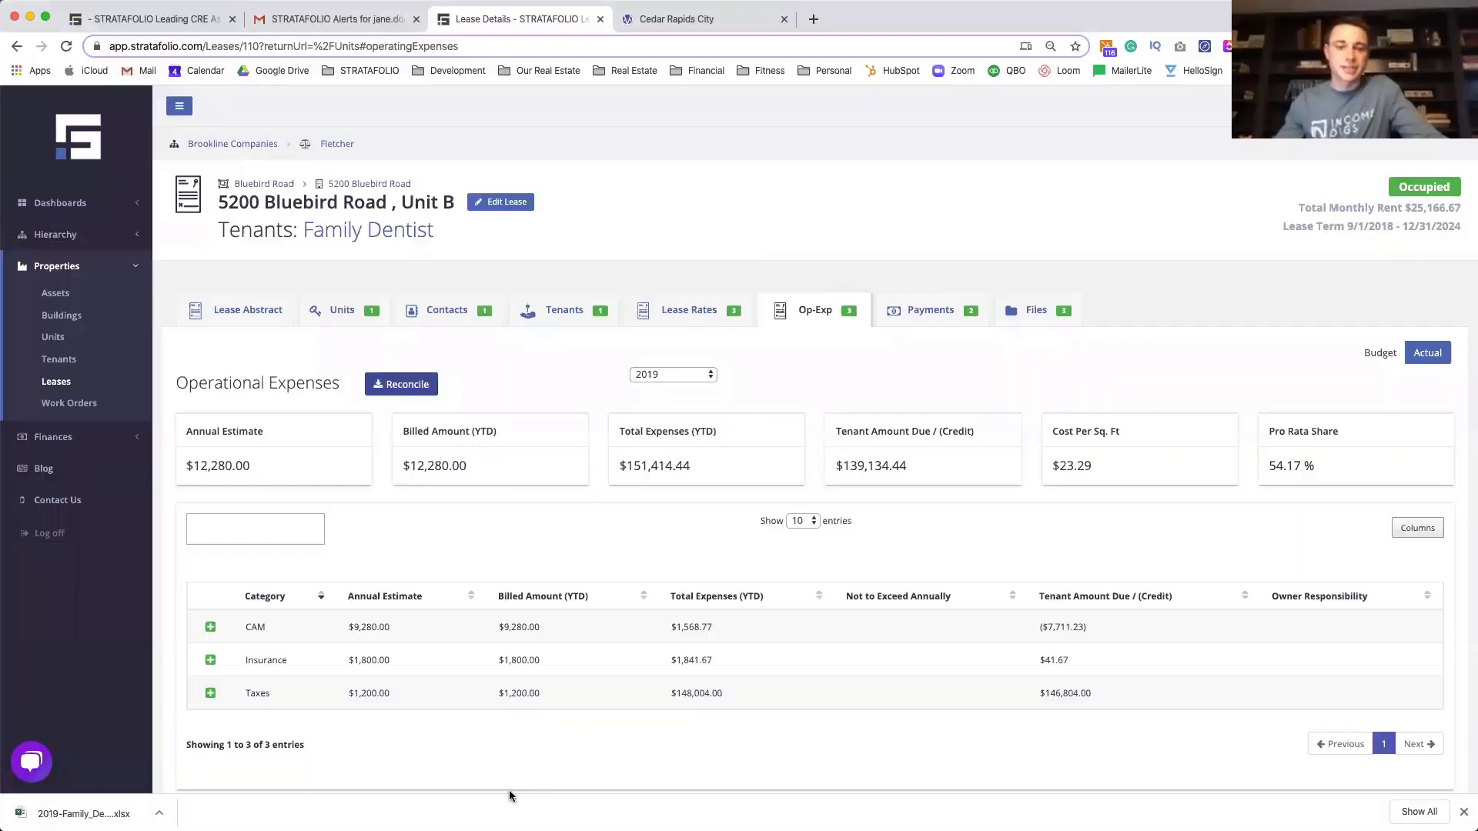
- Look at the lease's payments and files, viewing Inside Checkin.jpg, floor plan.jpg and Iowa-Commercial-Lease-Agreement.pdf
{"action": "left_click", "coordinate": [927, 317]}
{"action": "left_click", "coordinate": [1011, 317]}
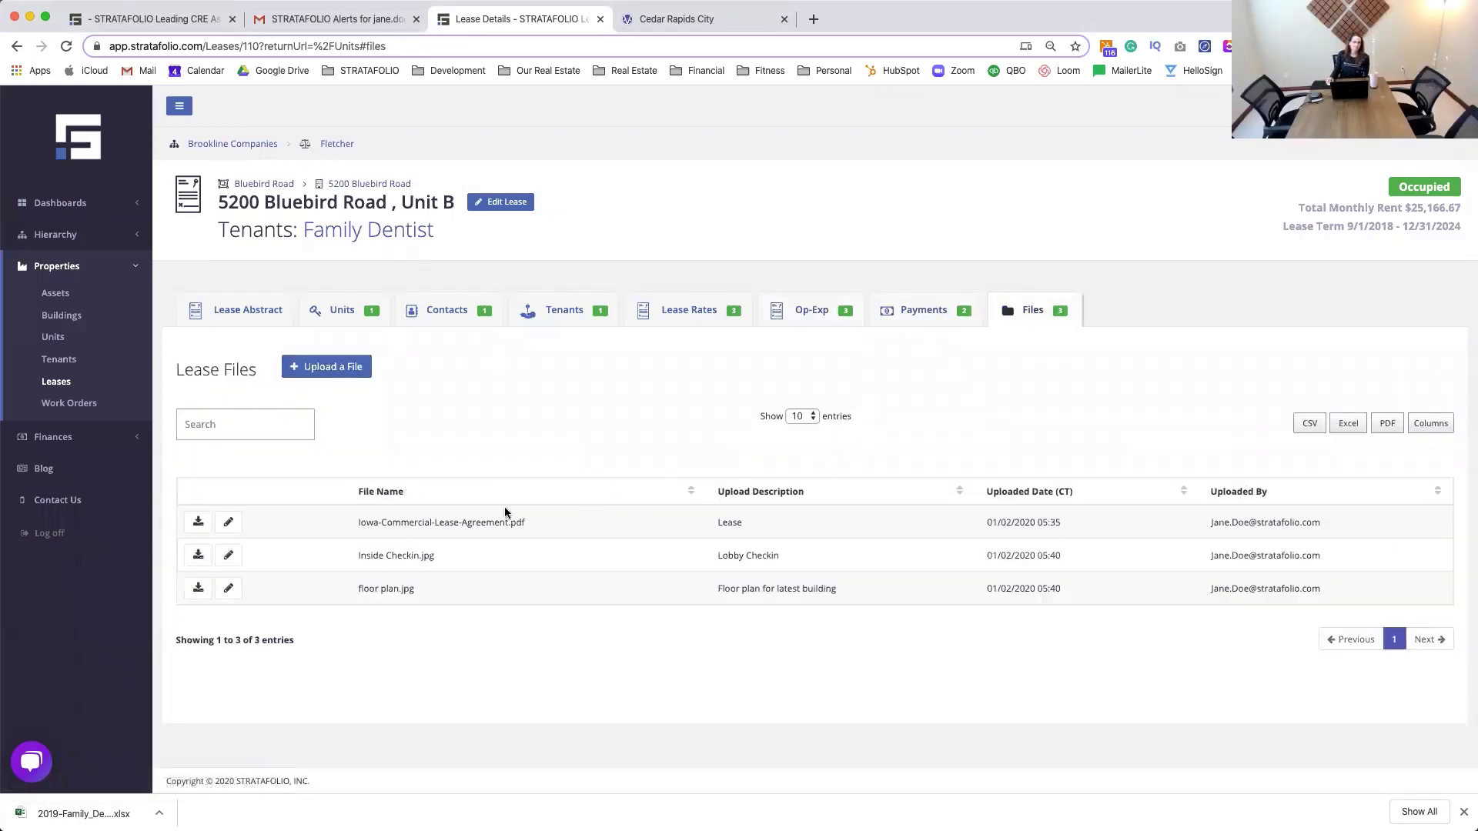
{"action": "left_click", "coordinate": [197, 556]}
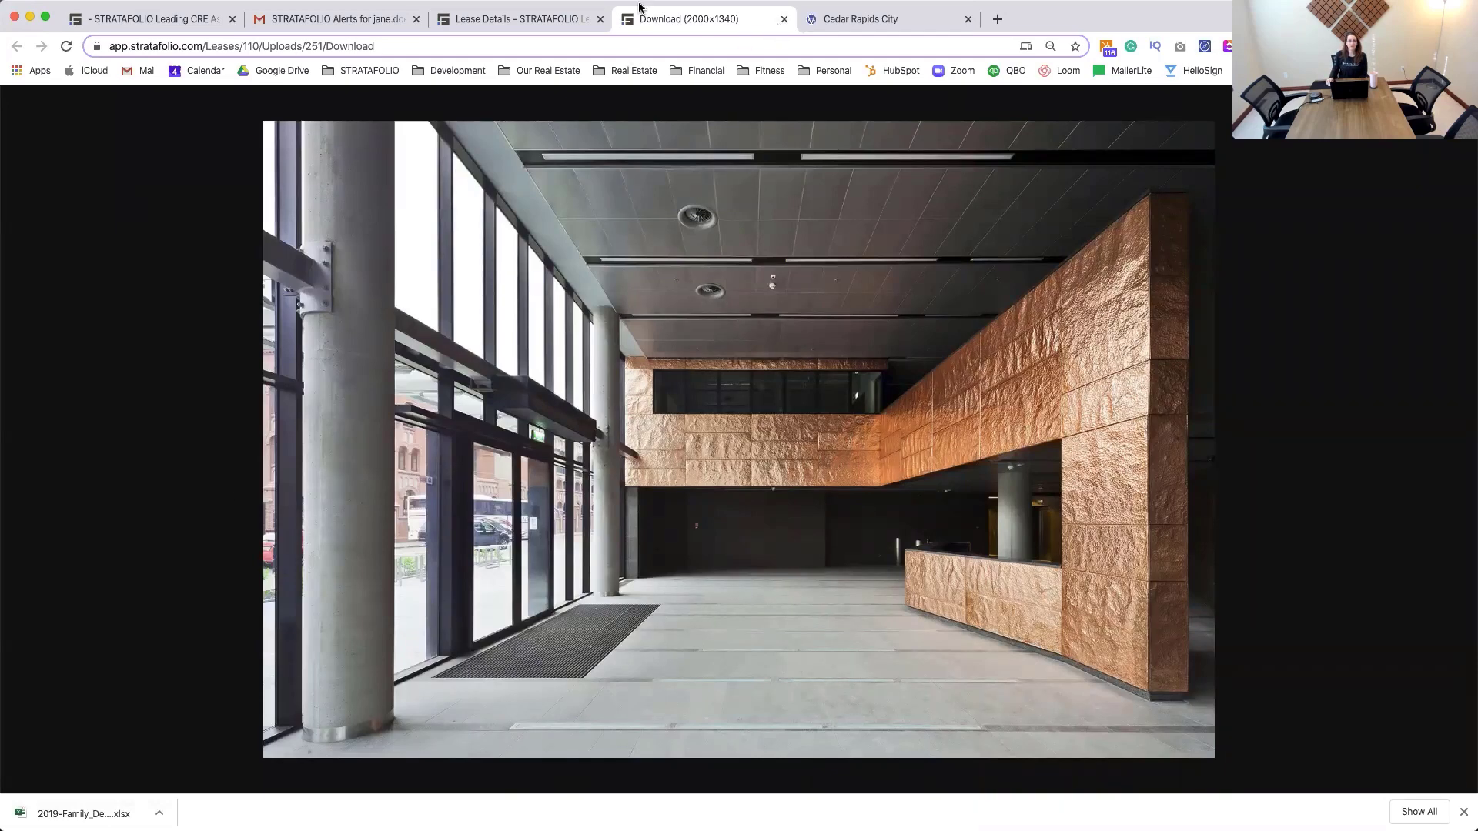
{"action": "left_click", "coordinate": [531, 21]}
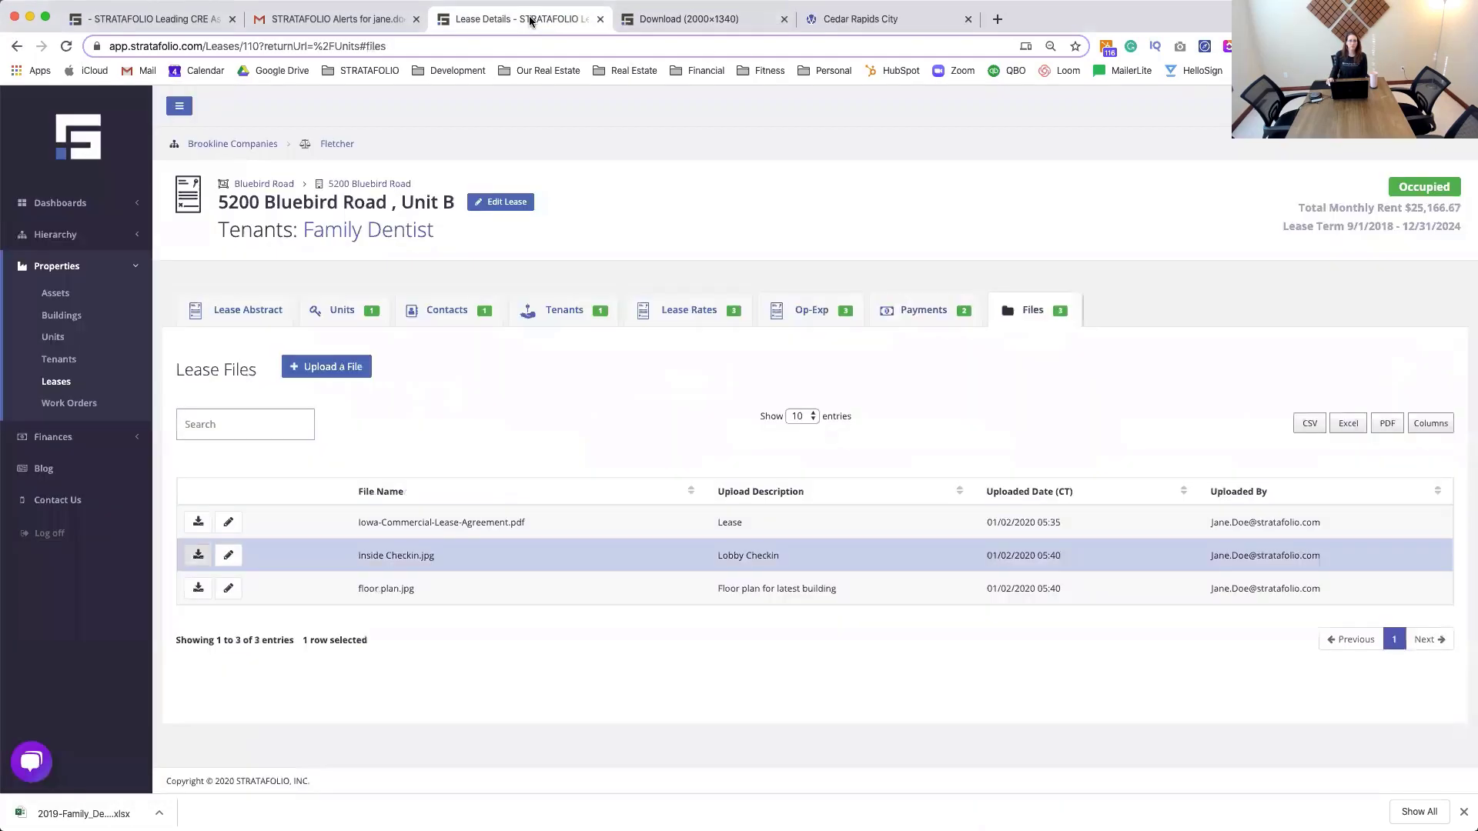
{"action": "left_click", "coordinate": [198, 588]}
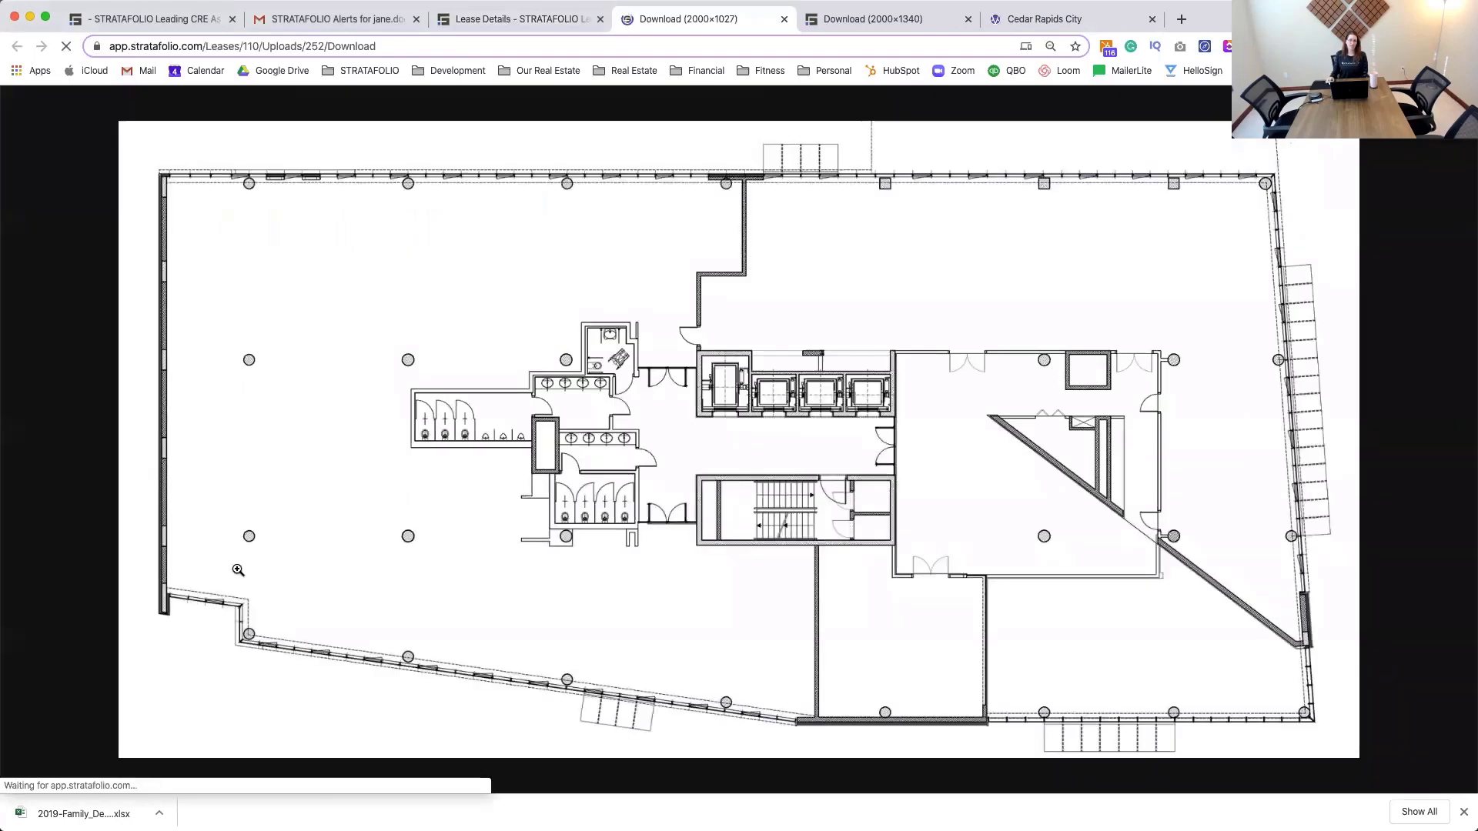
{"action": "left_click", "coordinate": [542, 11]}
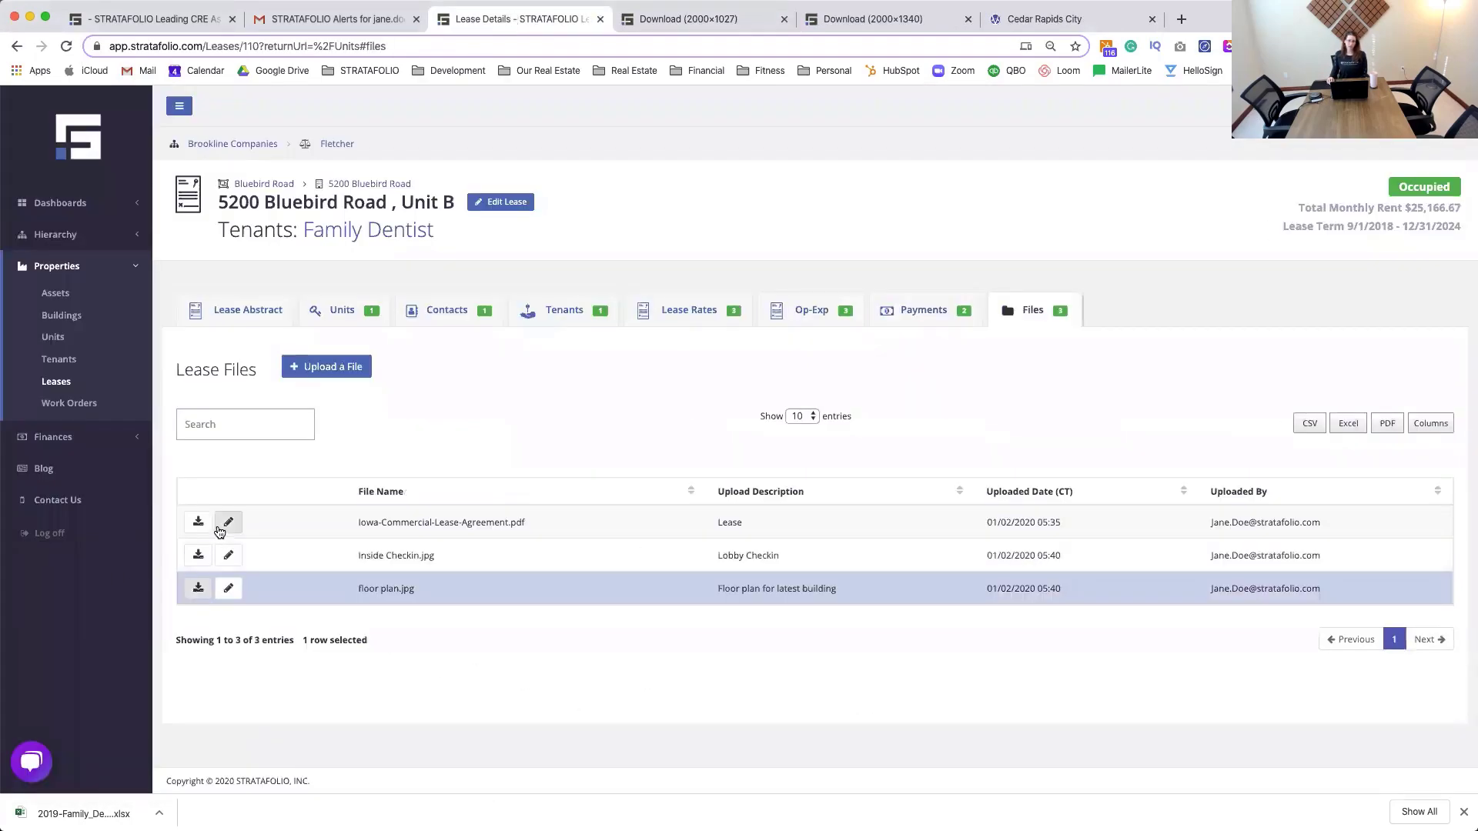
{"action": "left_click", "coordinate": [199, 524]}
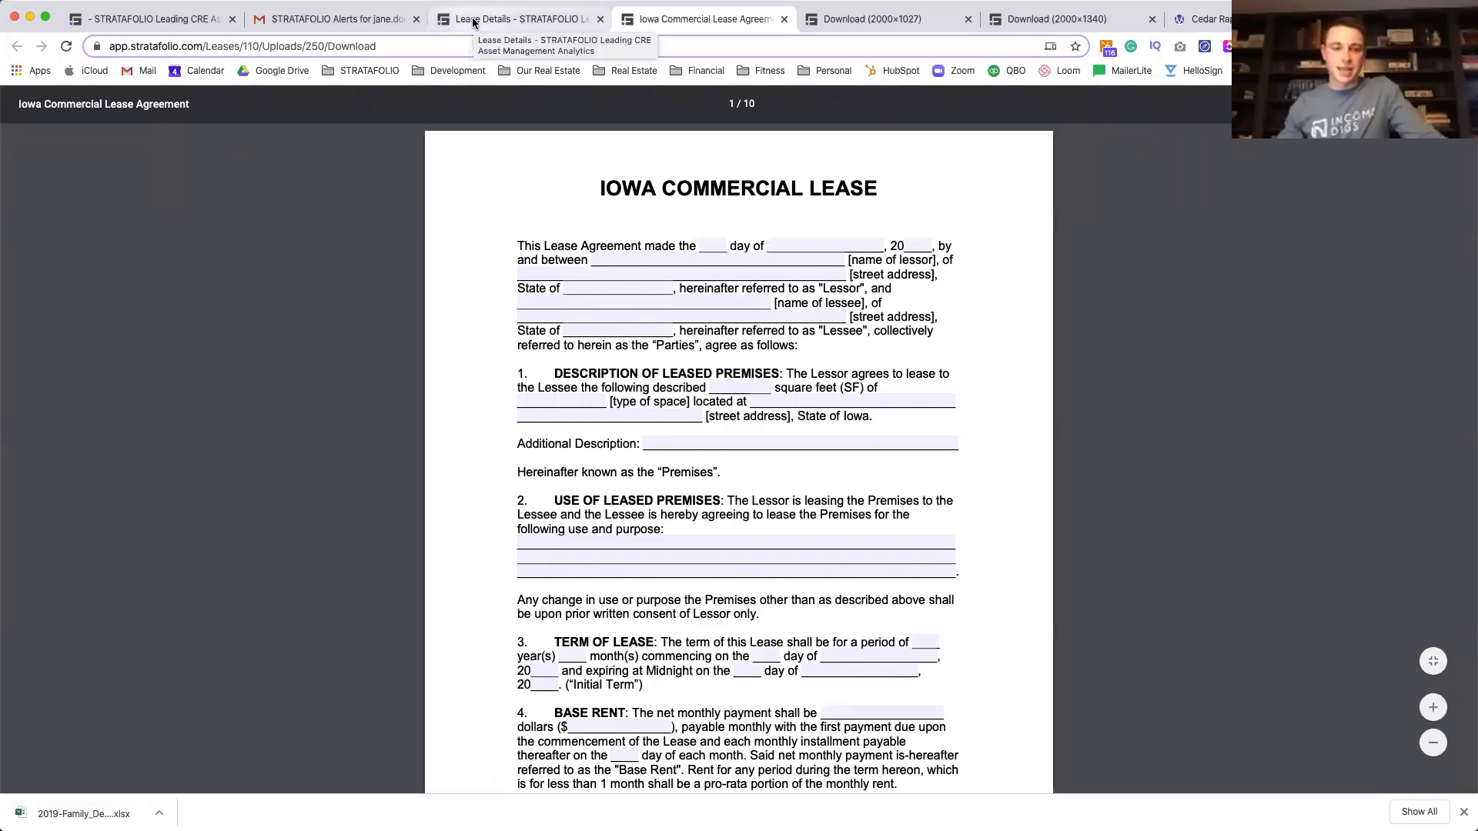
{"action": "left_click", "coordinate": [473, 22]}
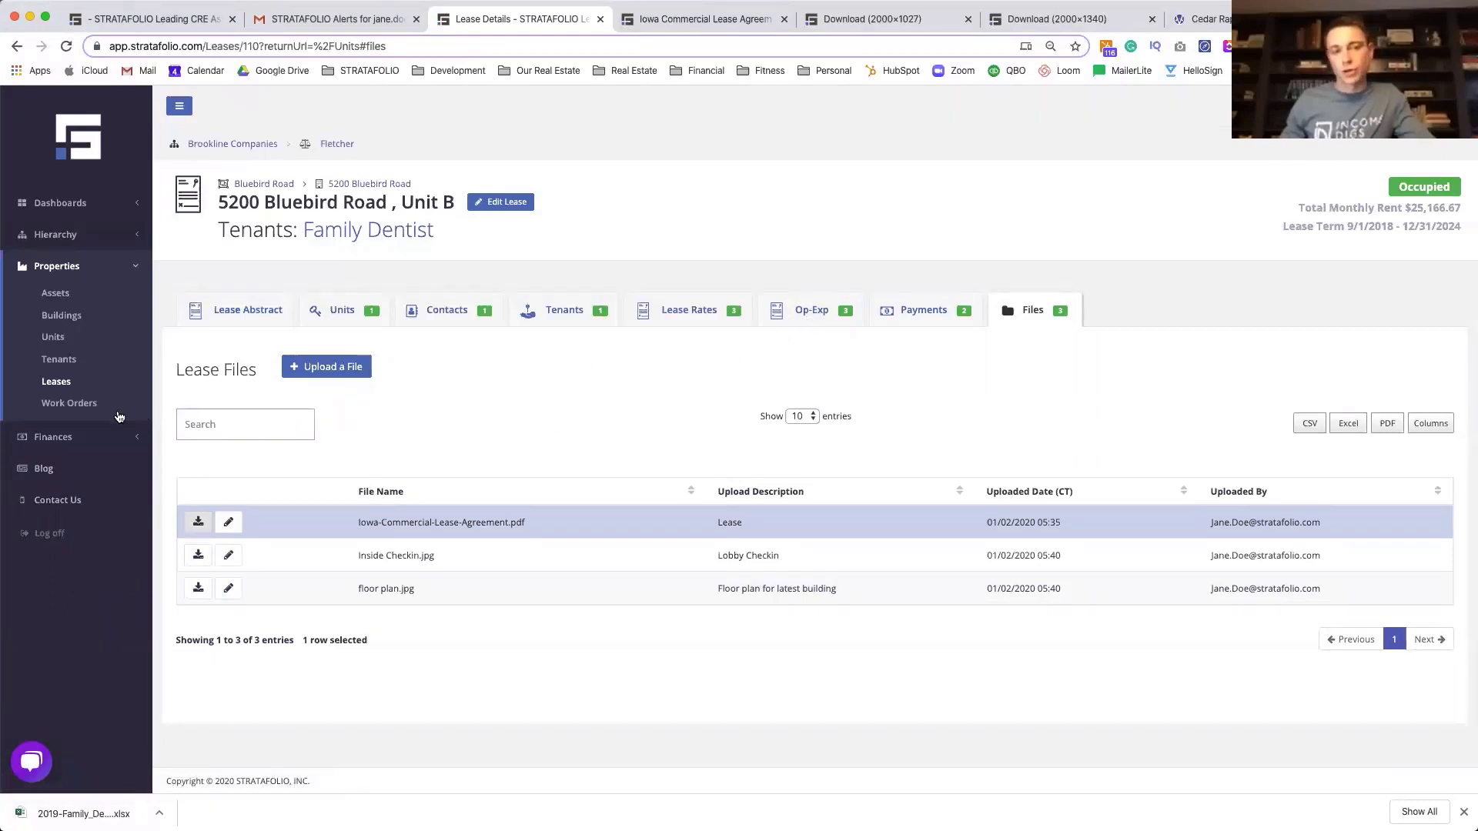
- Show the list of all work orders and open the form for creating a new work order
{"action": "left_click", "coordinate": [70, 404]}
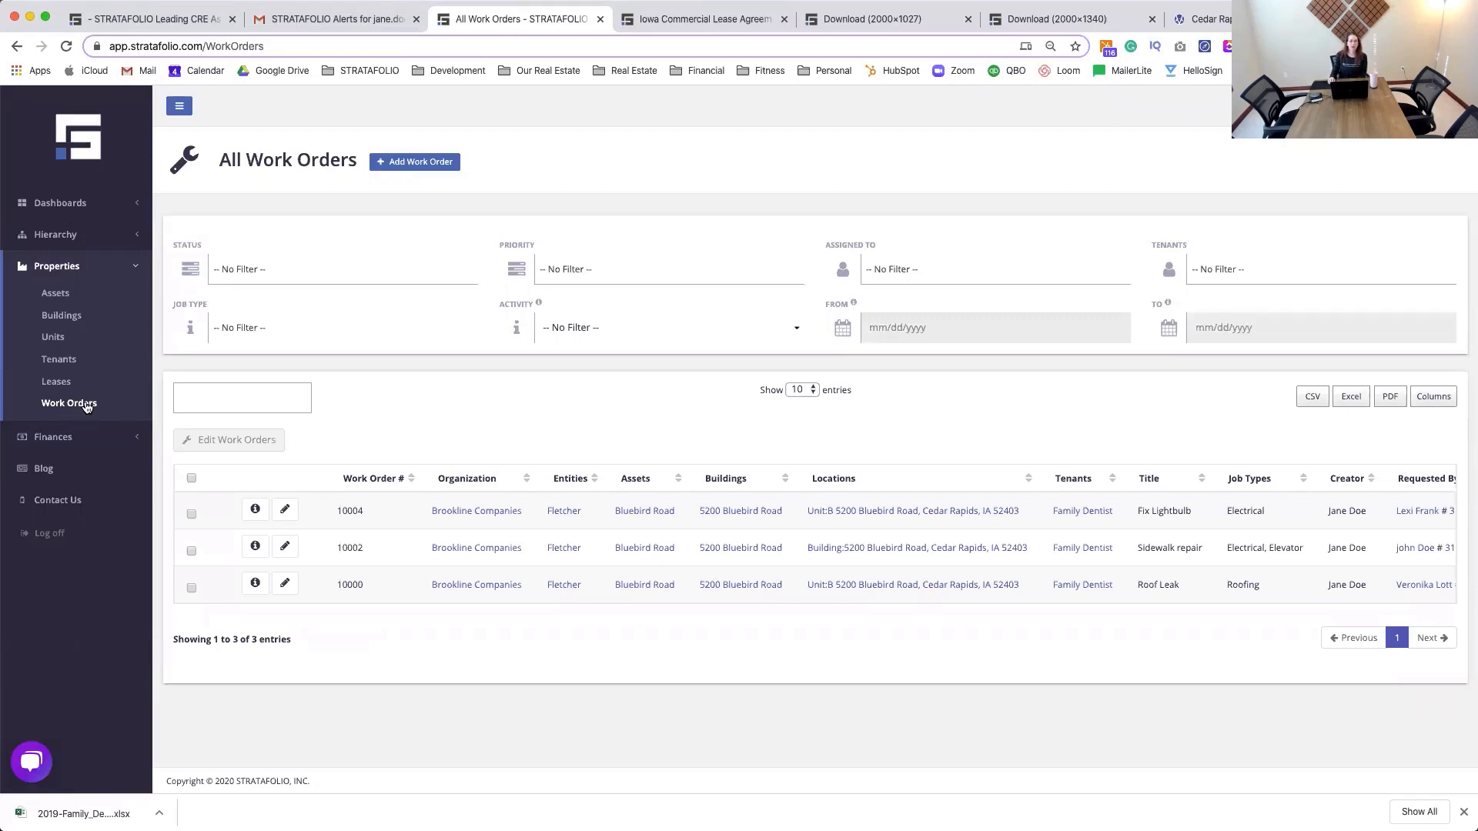
{"action": "left_click", "coordinate": [421, 168]}
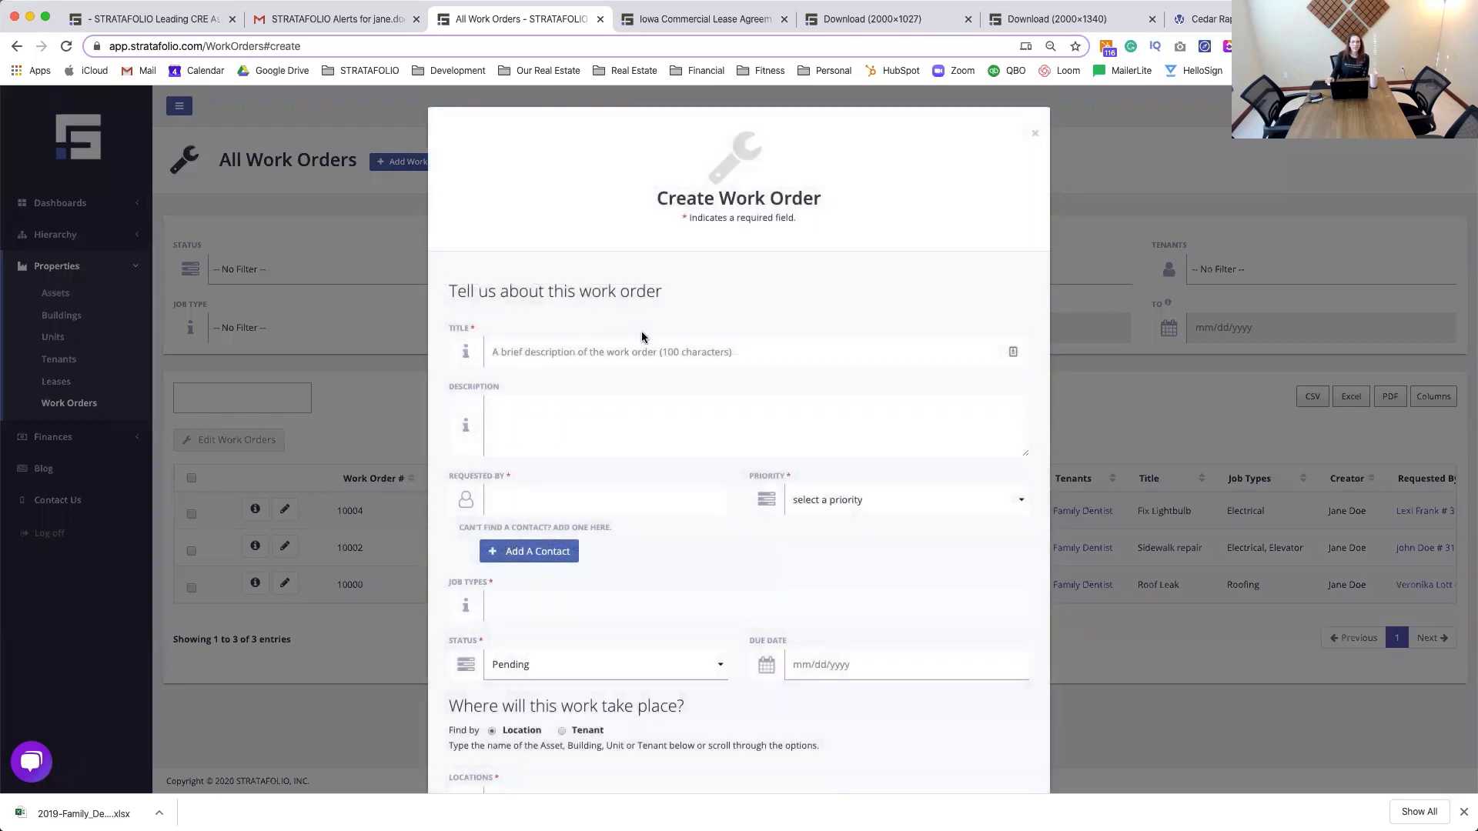
{"action": "scroll", "coordinate": [642, 337], "scroll_direction": "down", "scroll_amount": 1}
{"action": "left_click", "coordinate": [743, 306]}
{"action": "scroll", "coordinate": [743, 307], "scroll_direction": "down", "scroll_amount": 3}
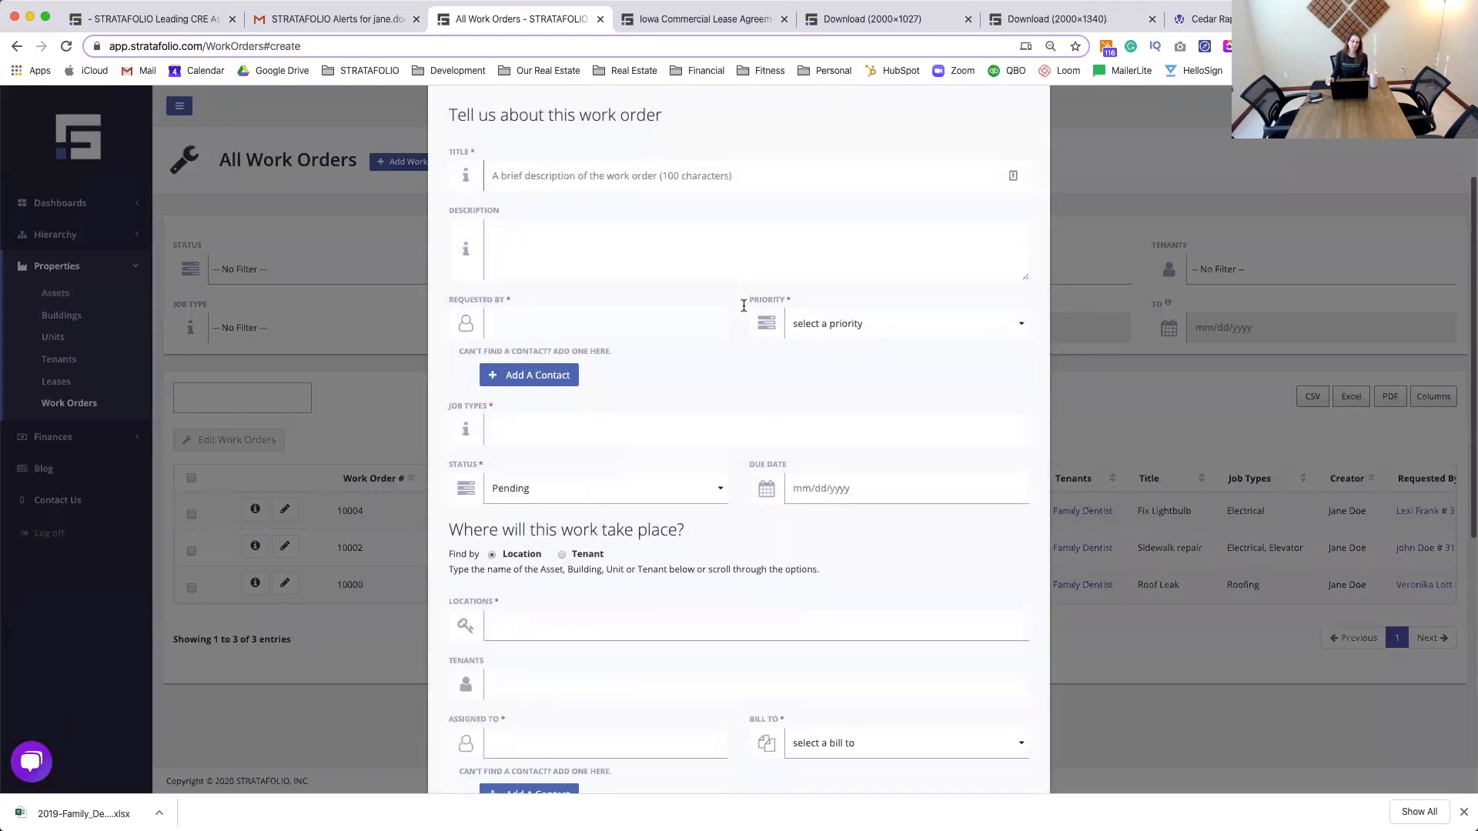
- Examine the available choices for Requested By, Priority and Job Types in the new work order form
{"action": "left_click", "coordinate": [539, 313]}
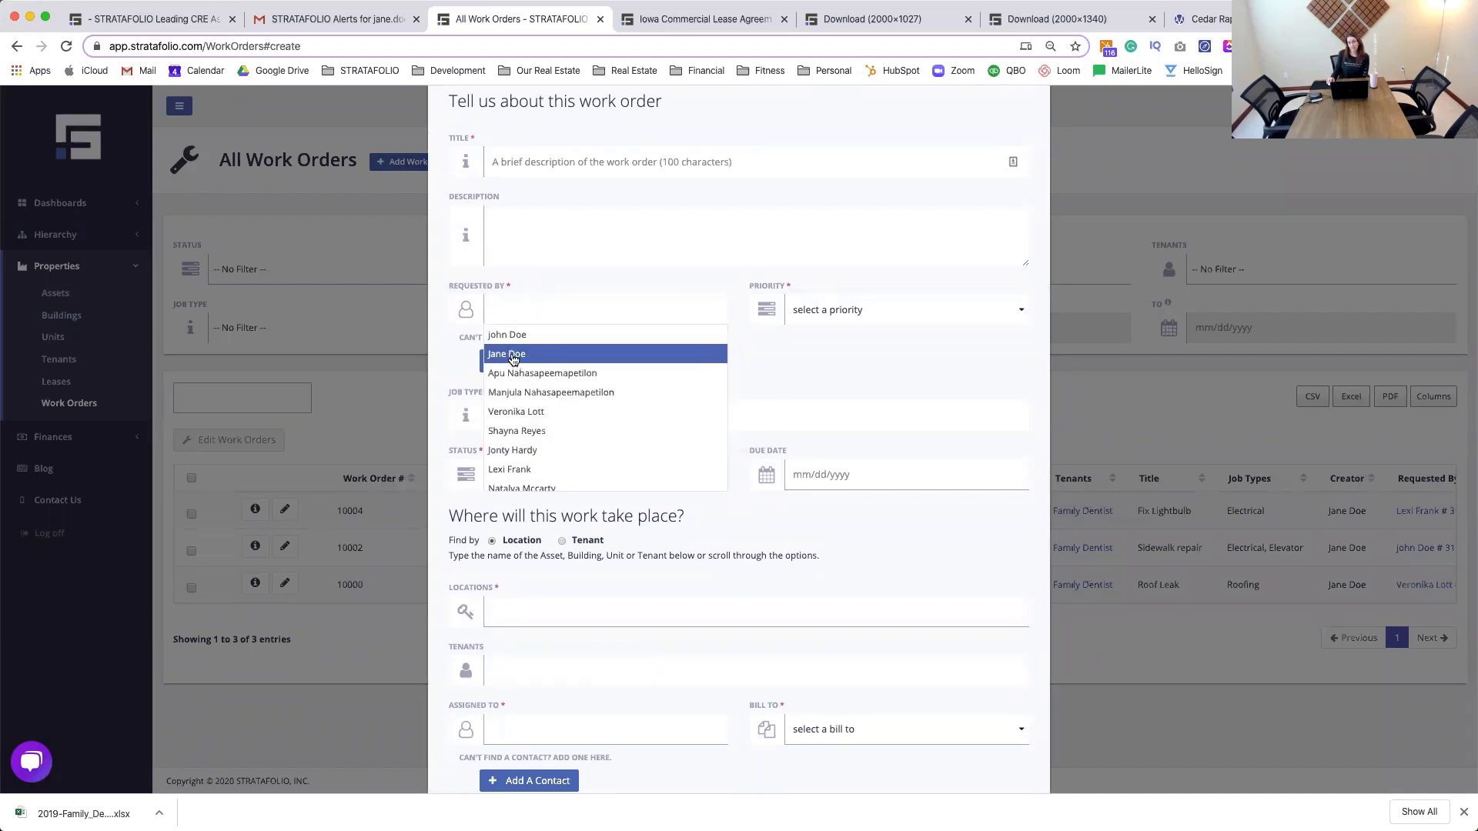
{"action": "left_click", "coordinate": [731, 272]}
{"action": "left_click", "coordinate": [863, 310]}
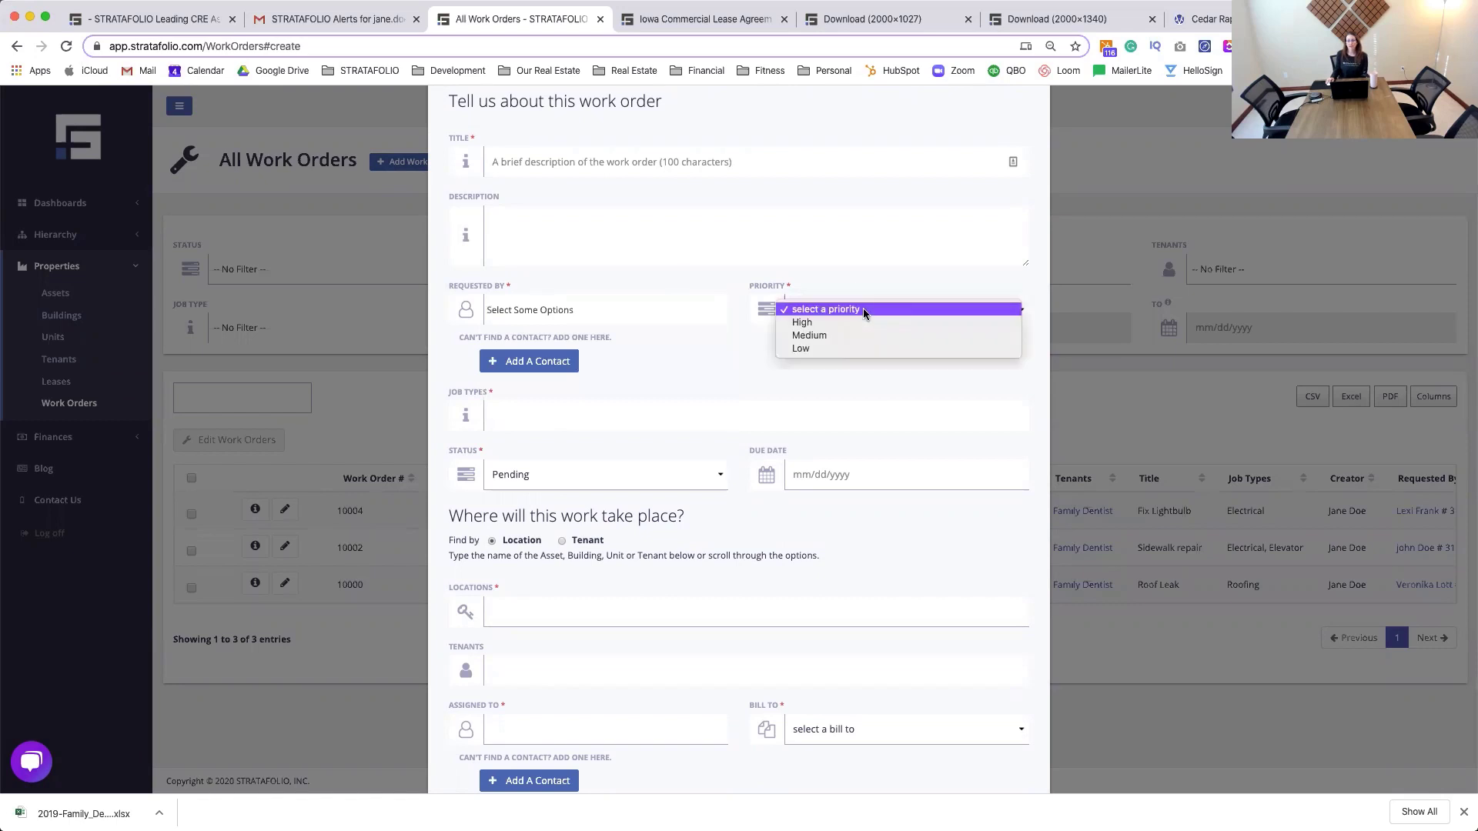
{"action": "left_click", "coordinate": [673, 410]}
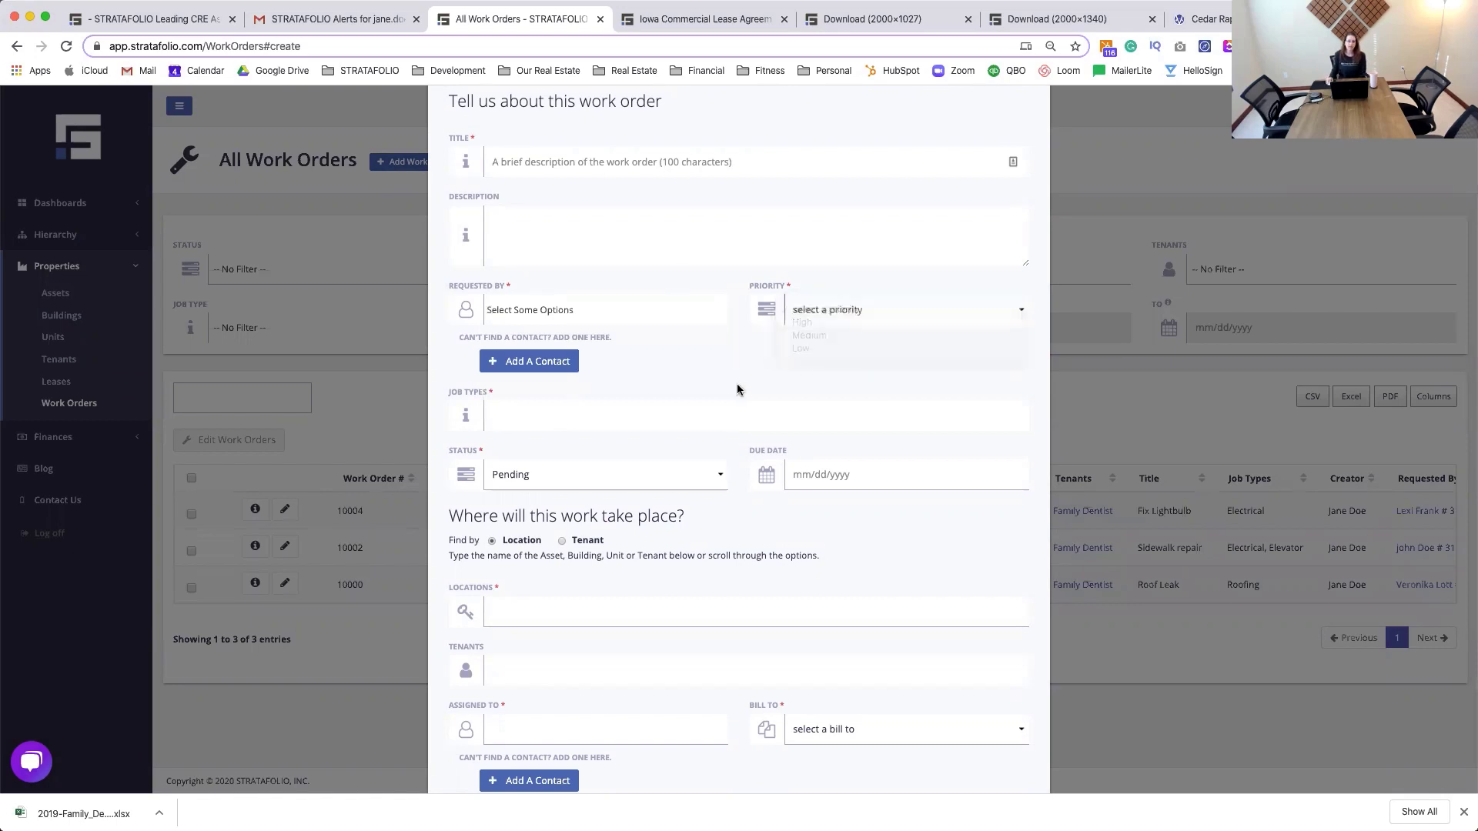
{"action": "left_click", "coordinate": [657, 418]}
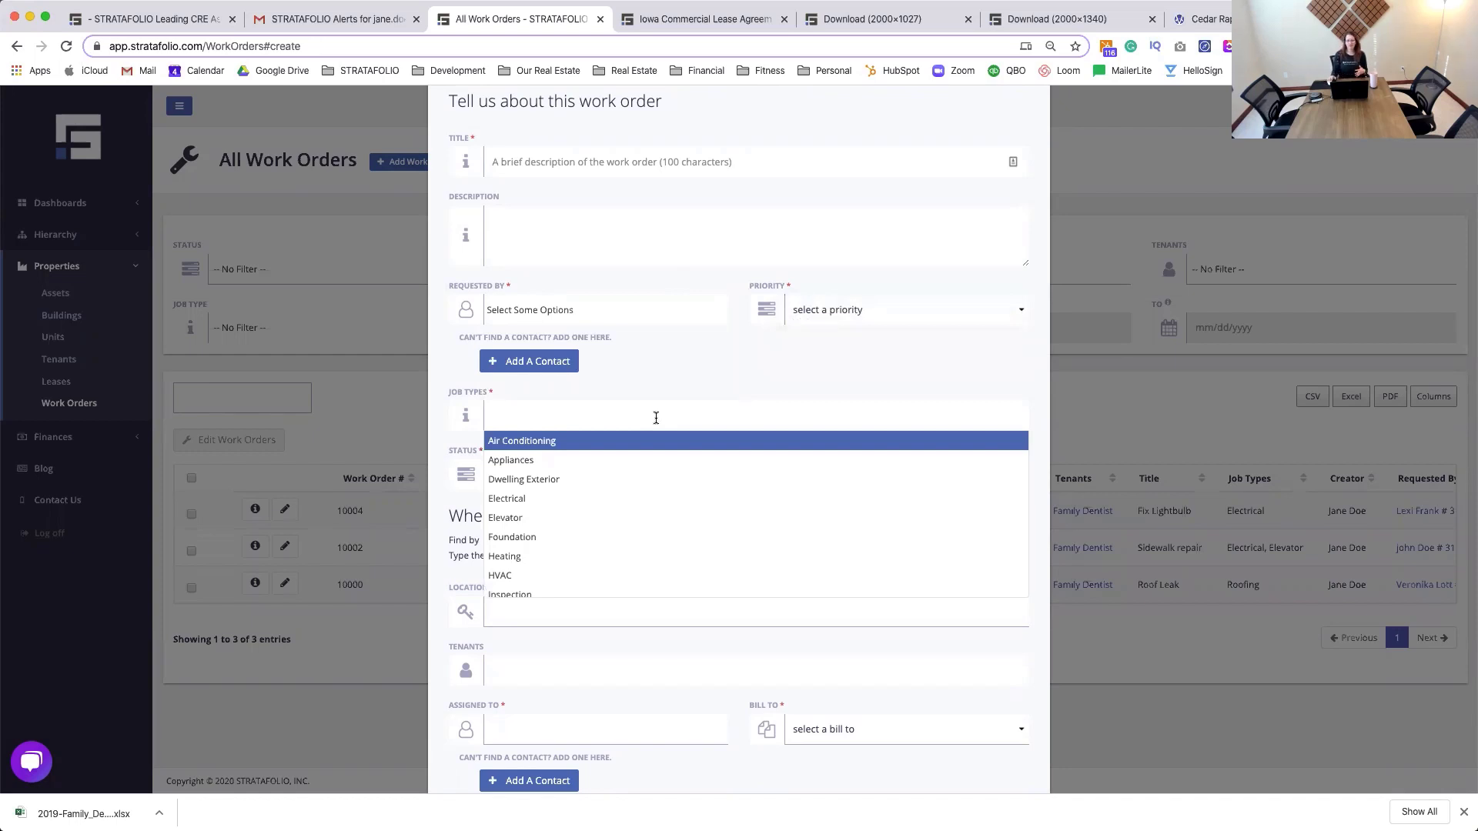
{"action": "scroll", "coordinate": [657, 419], "scroll_direction": "down", "scroll_amount": 5}
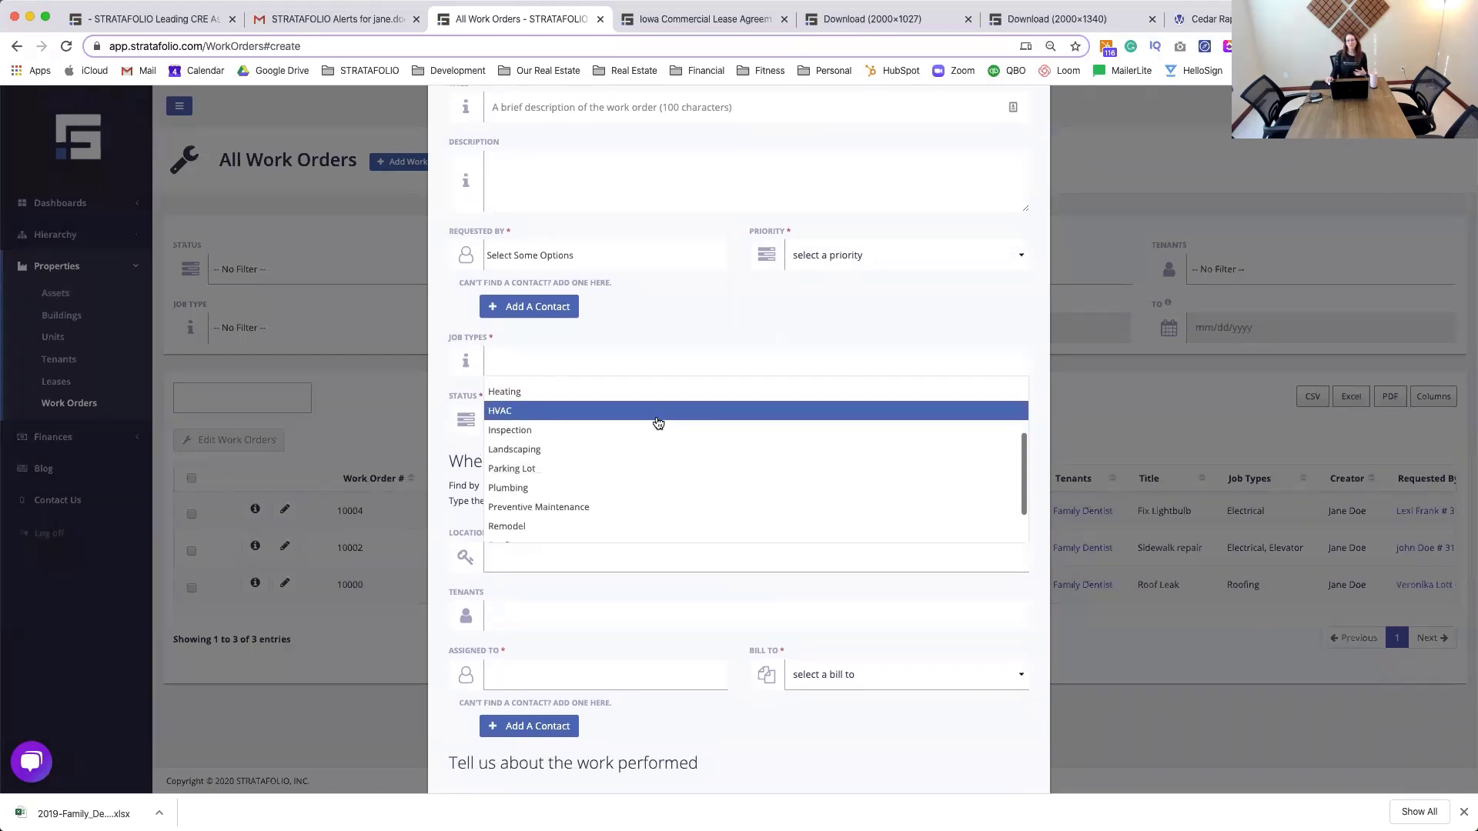
{"action": "scroll", "coordinate": [658, 422], "scroll_direction": "up", "scroll_amount": 5}
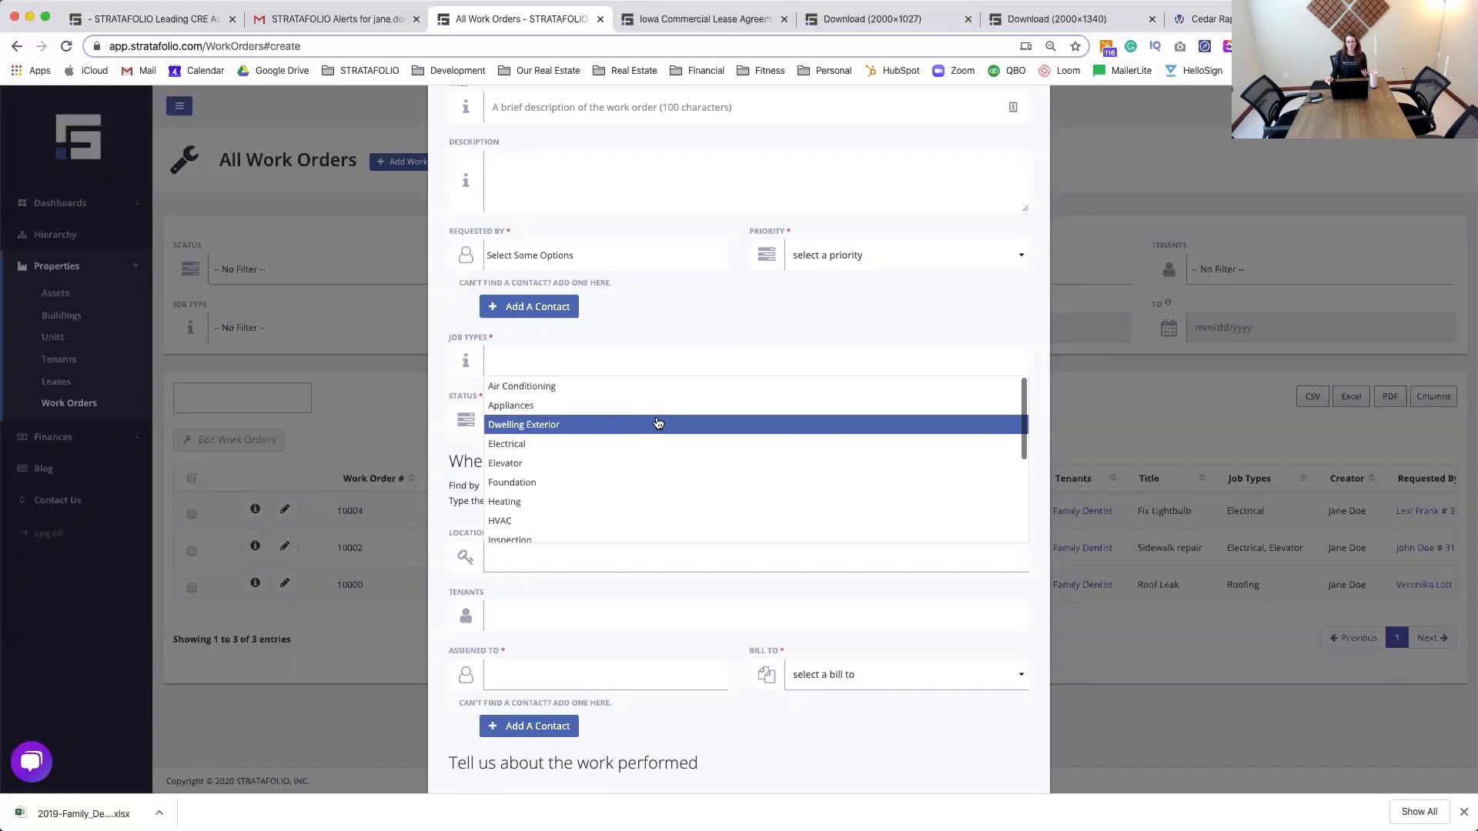
{"action": "left_click", "coordinate": [732, 330]}
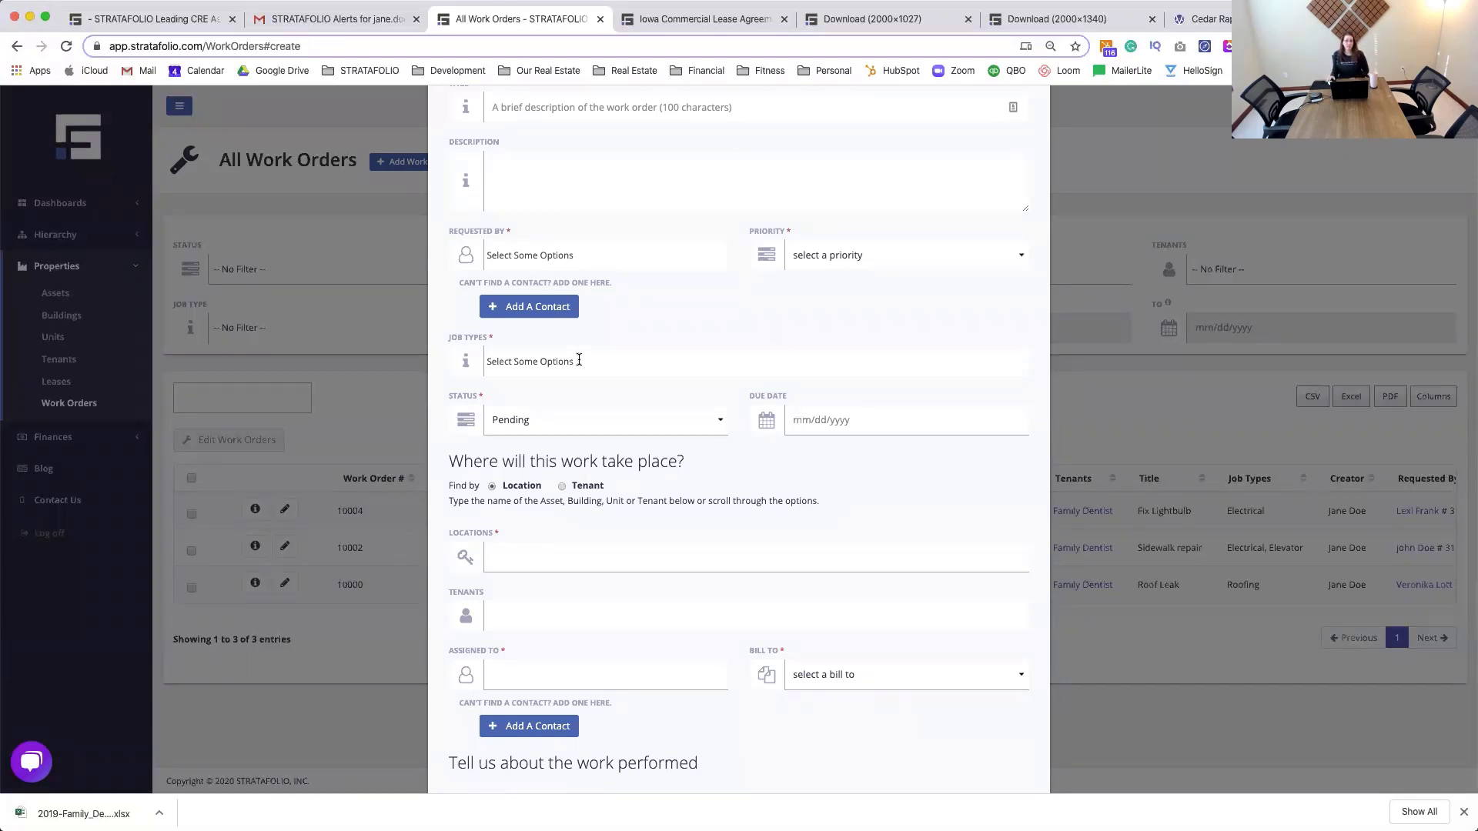
{"action": "scroll", "coordinate": [858, 243], "scroll_direction": "up", "scroll_amount": 1}
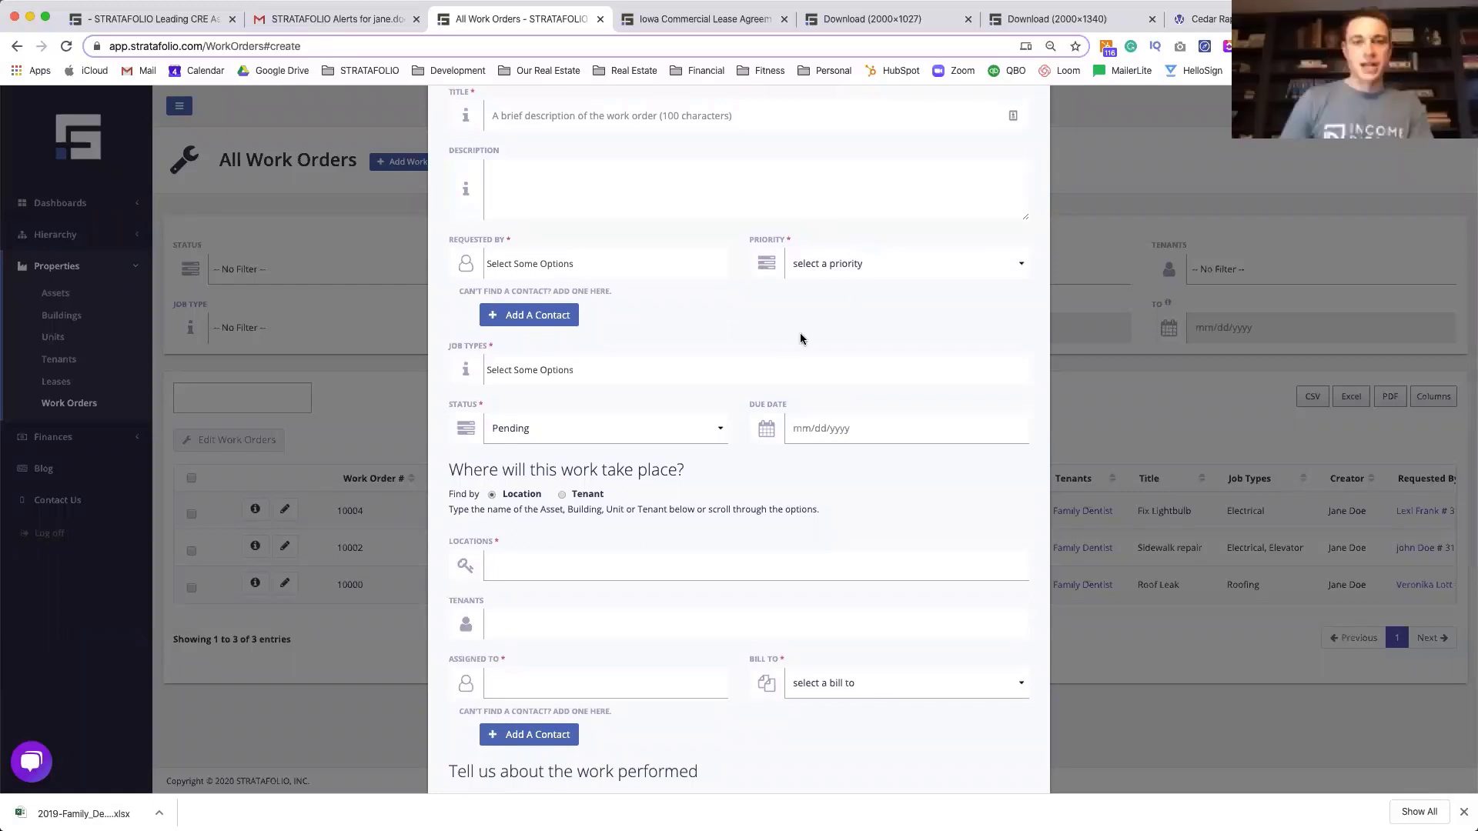
{"action": "scroll", "coordinate": [782, 341], "scroll_direction": "down", "scroll_amount": 2}
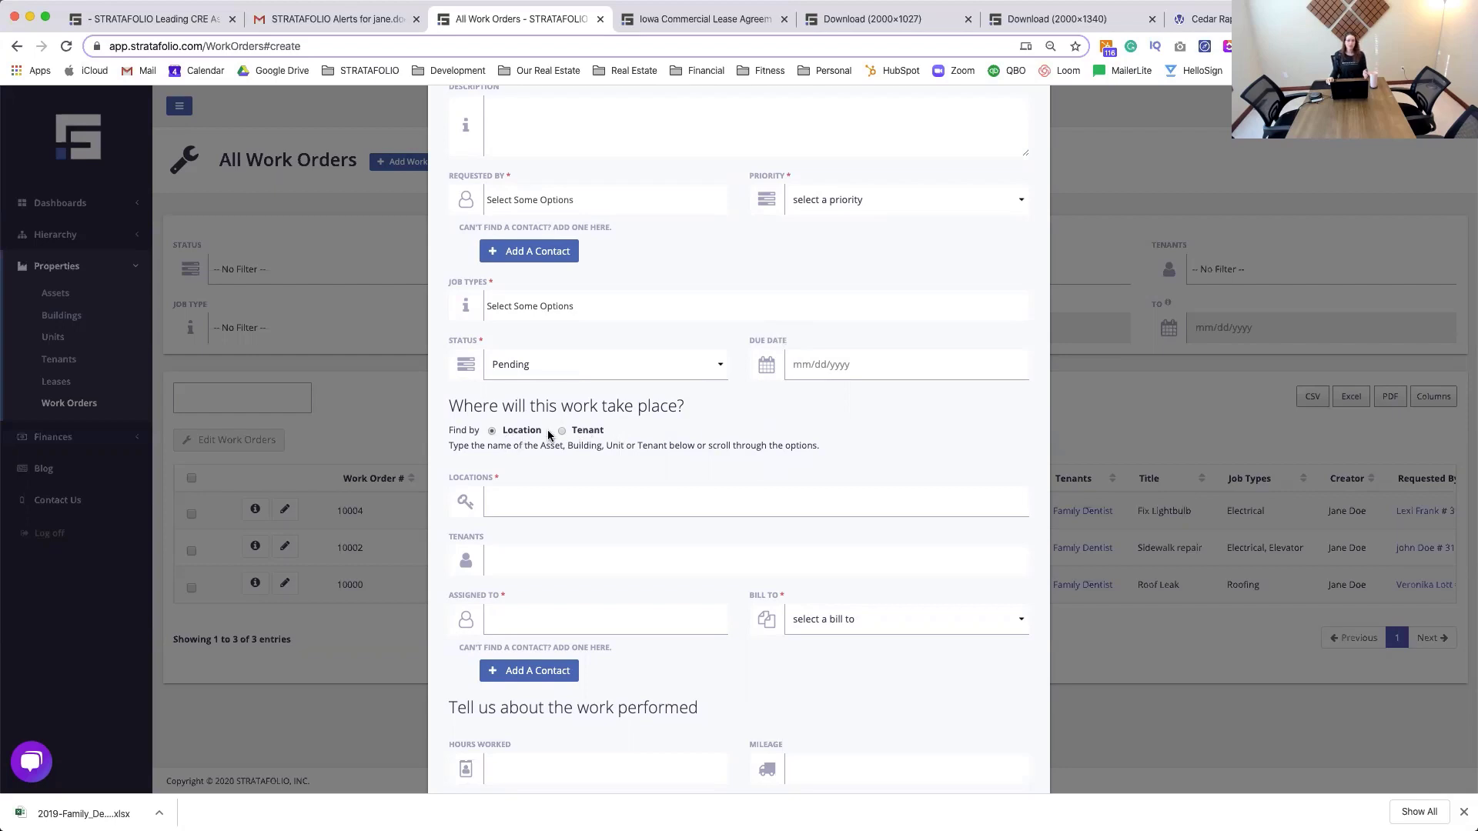
- Set the new work order's location to the first Bluebird Road building and its tenant to Family Dentist
{"action": "left_click", "coordinate": [542, 505]}
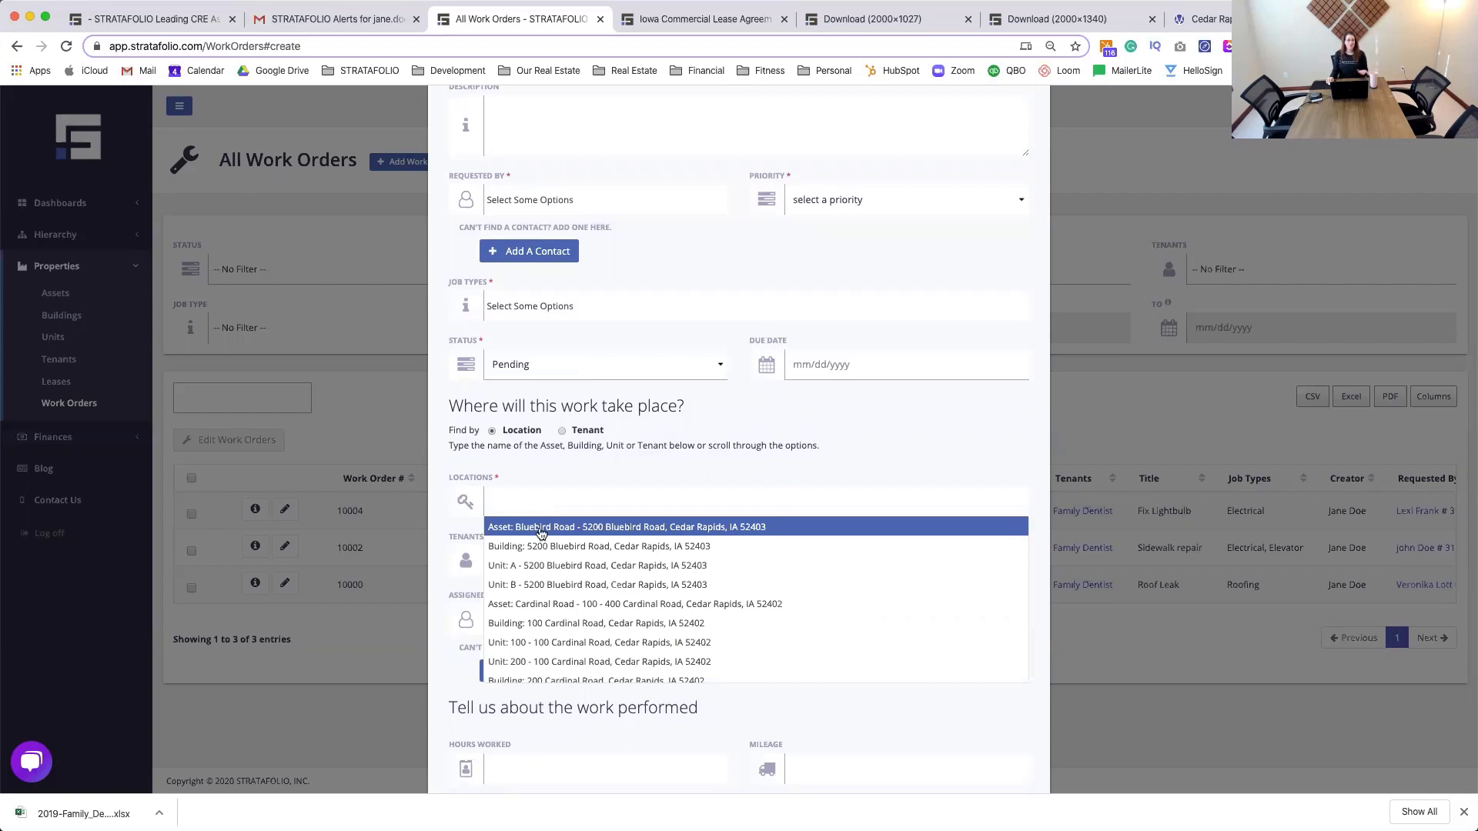
{"action": "left_click", "coordinate": [535, 547]}
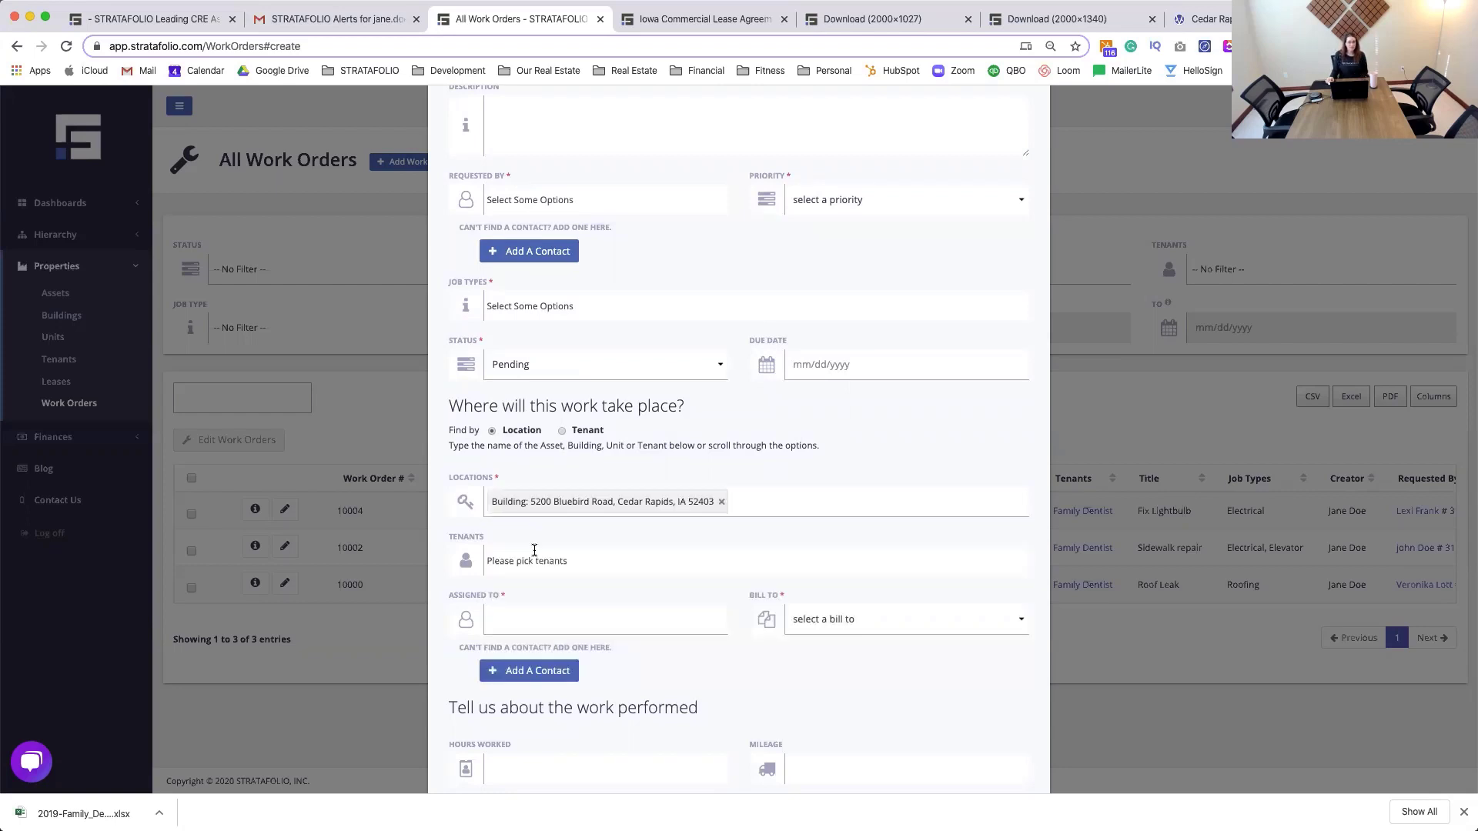
{"action": "left_click", "coordinate": [557, 561]}
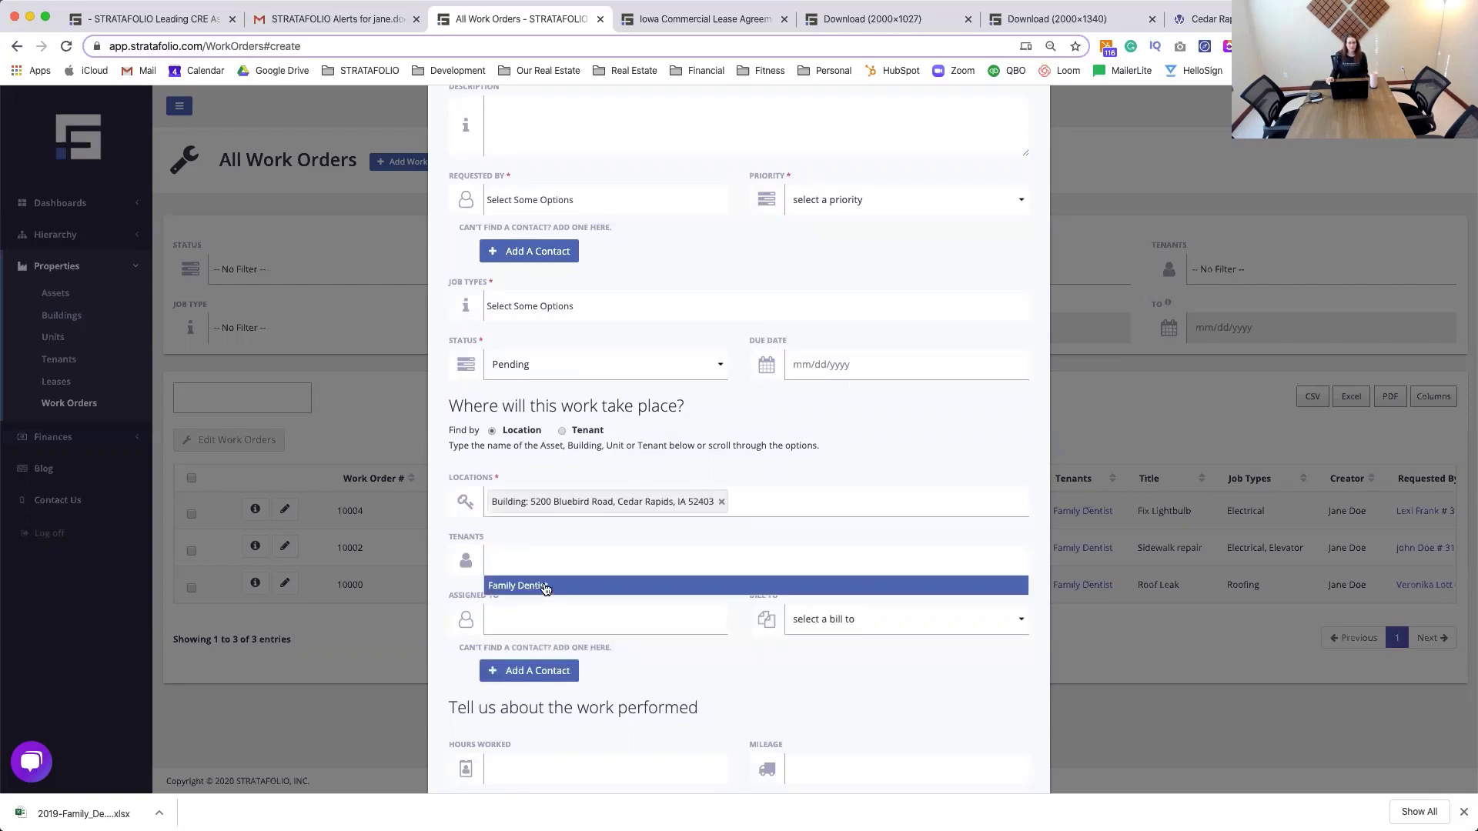
{"action": "left_click", "coordinate": [544, 585]}
- Review the Assigned To and Bill To choices and the remaining work order fields, and cancel the new work order
{"action": "left_click", "coordinate": [538, 628]}
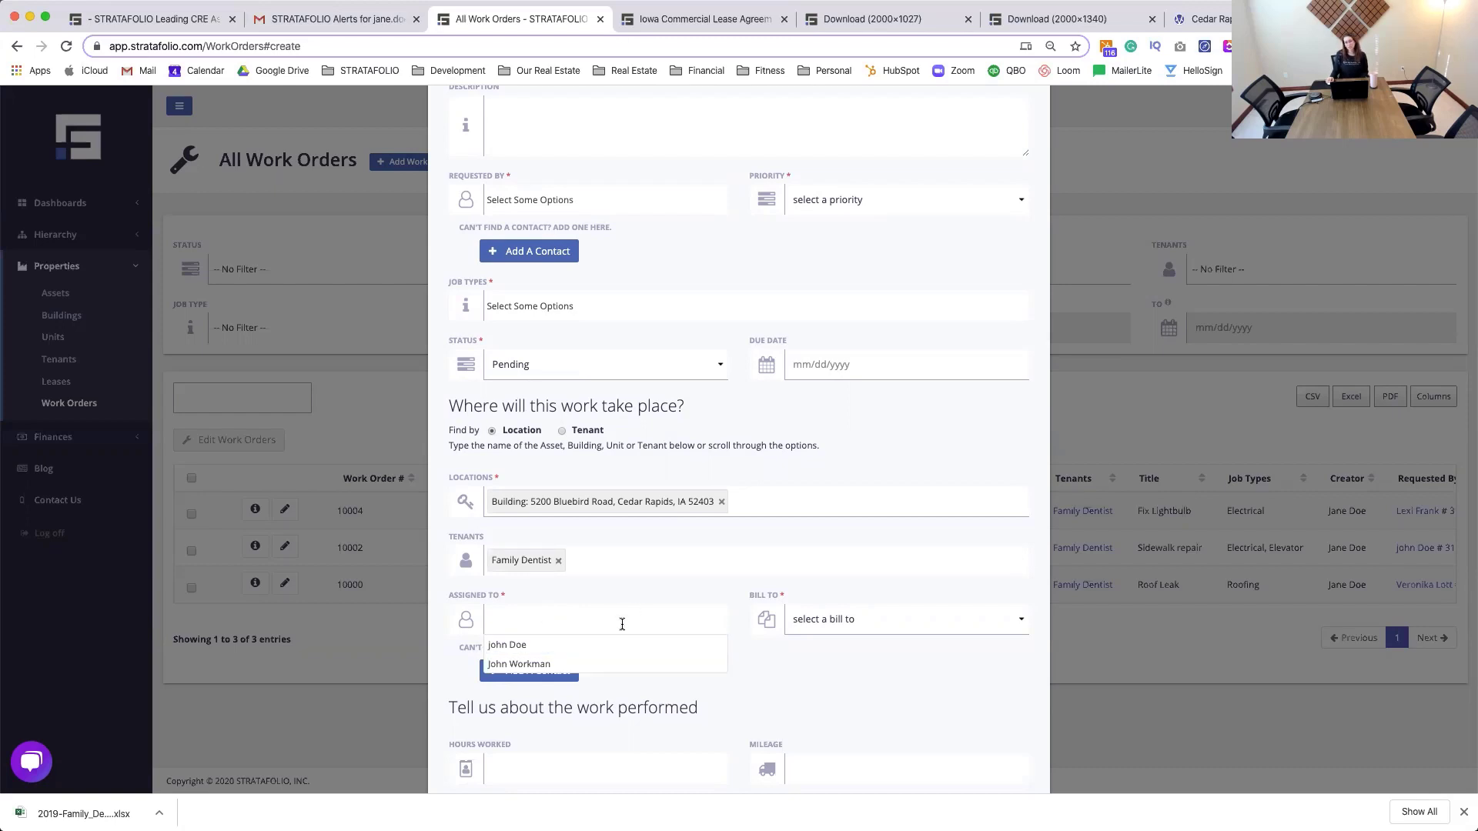
{"action": "left_click", "coordinate": [868, 623]}
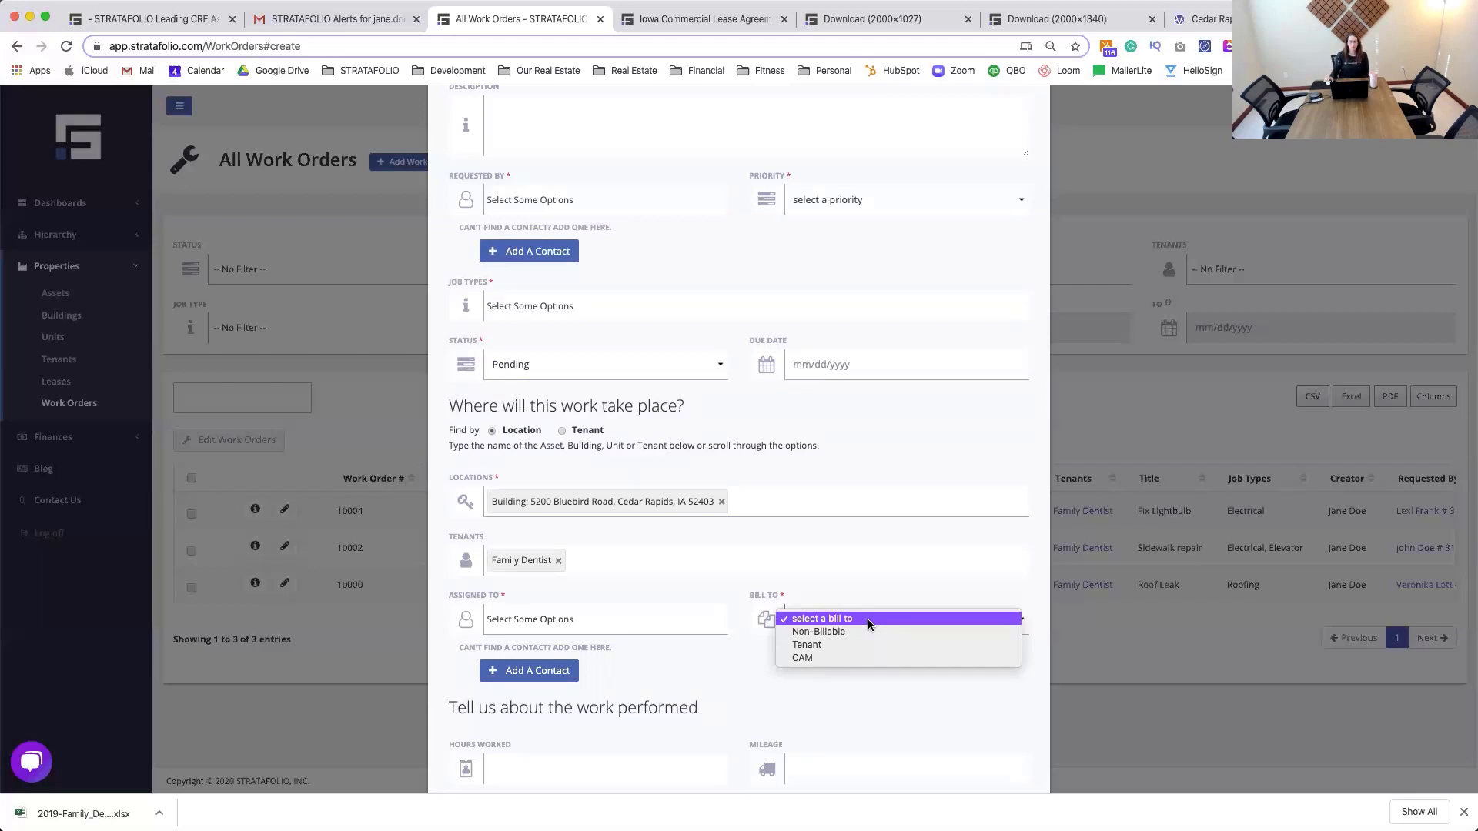
{"action": "left_click", "coordinate": [896, 558]}
{"action": "scroll", "coordinate": [896, 557], "scroll_direction": "down", "scroll_amount": 5}
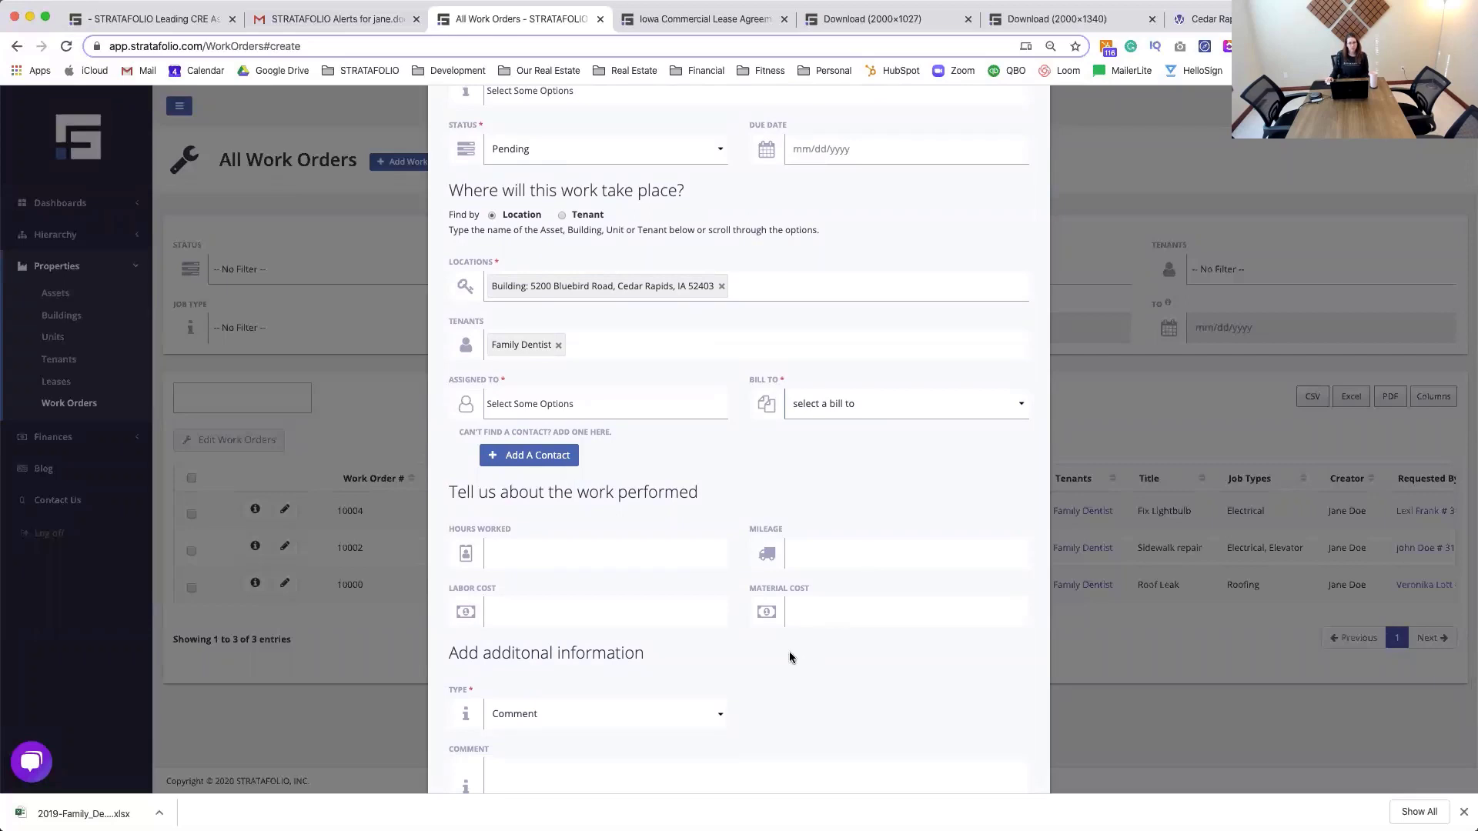
{"action": "scroll", "coordinate": [790, 657], "scroll_direction": "down", "scroll_amount": 4}
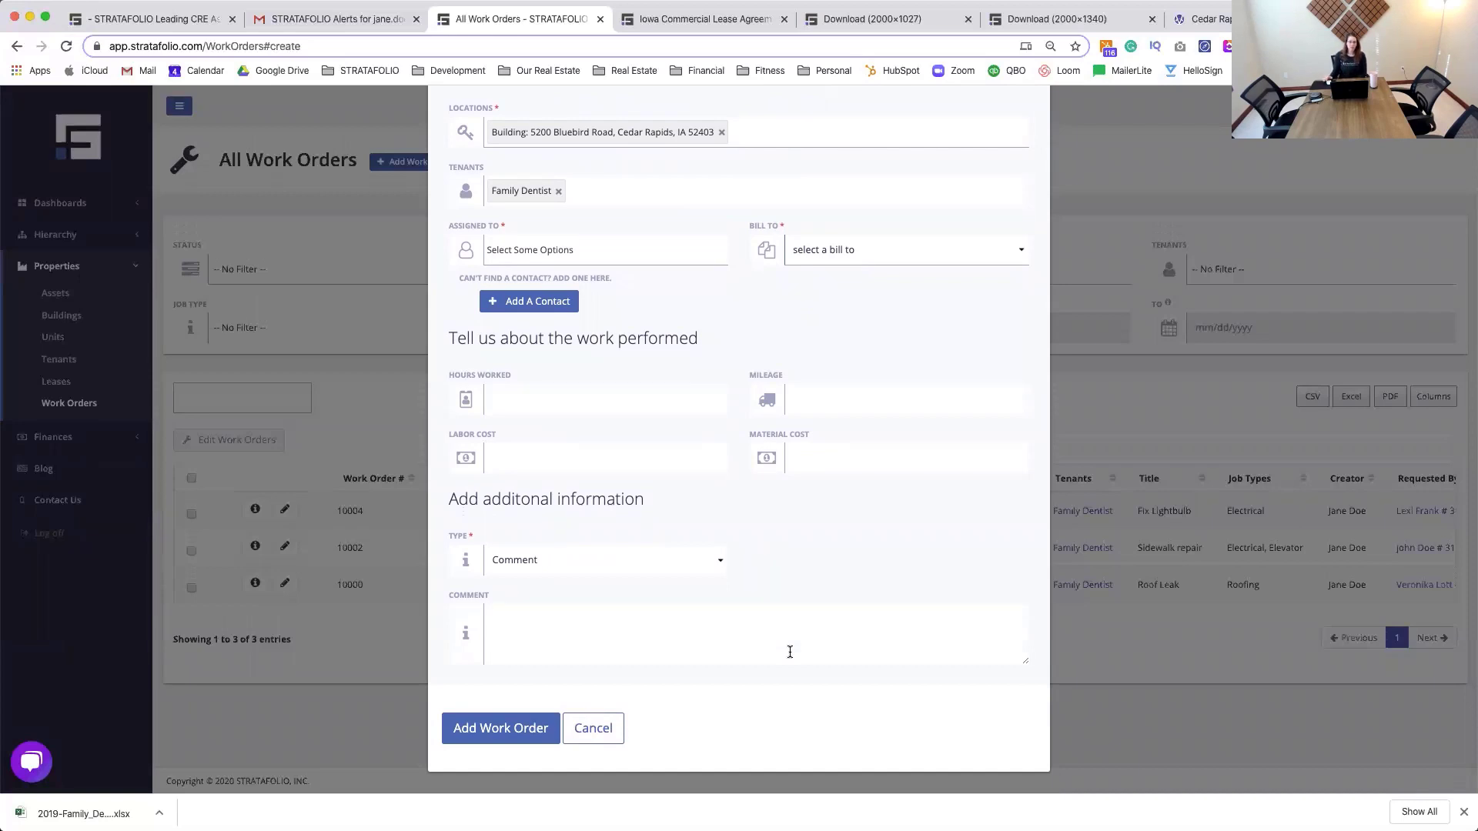
{"action": "left_click", "coordinate": [597, 735]}
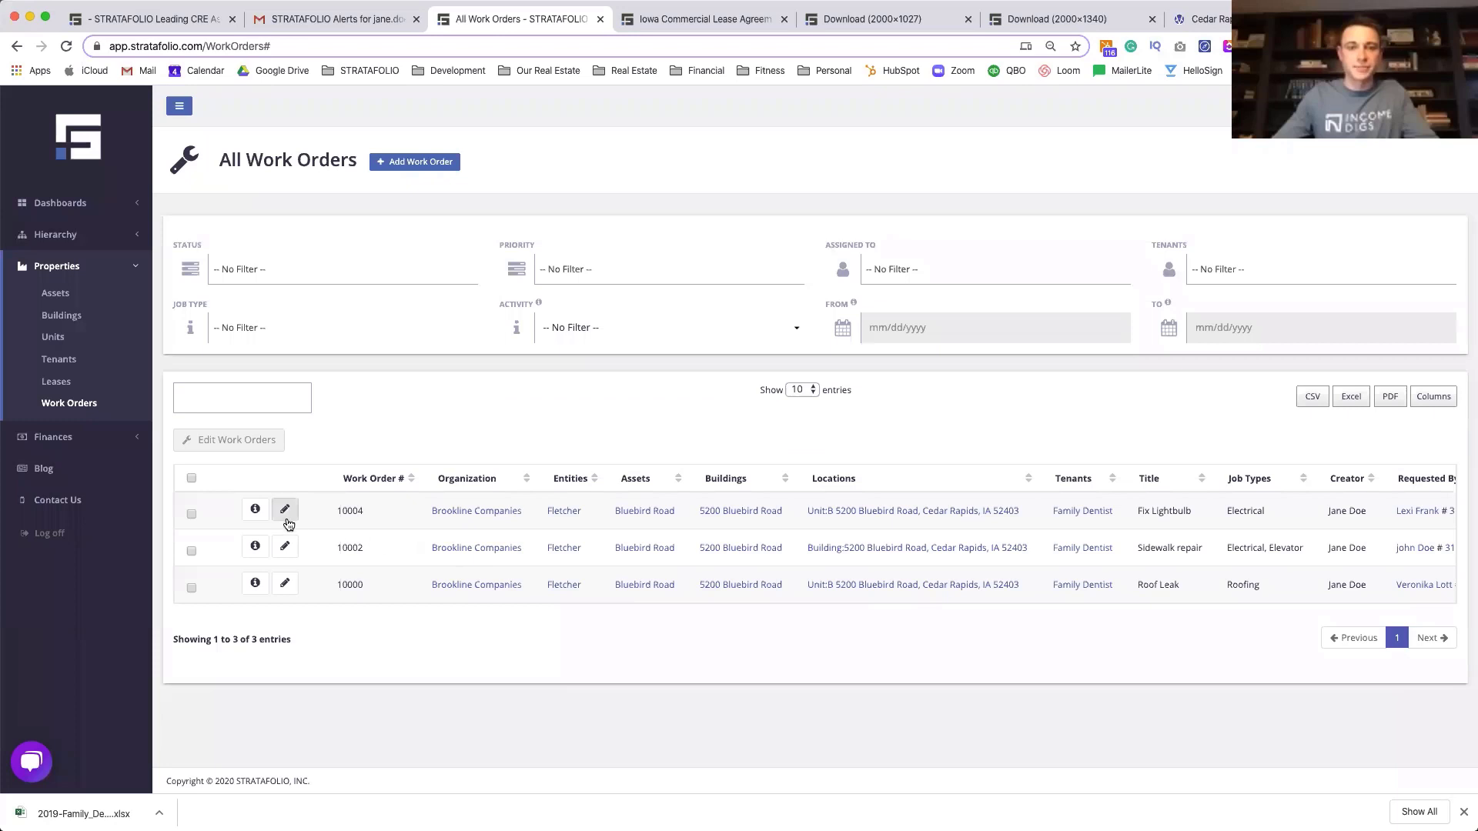
- View the details and activity history of the Fix Lightbulb work order, and return to the work orders list
{"action": "left_click", "coordinate": [256, 514]}
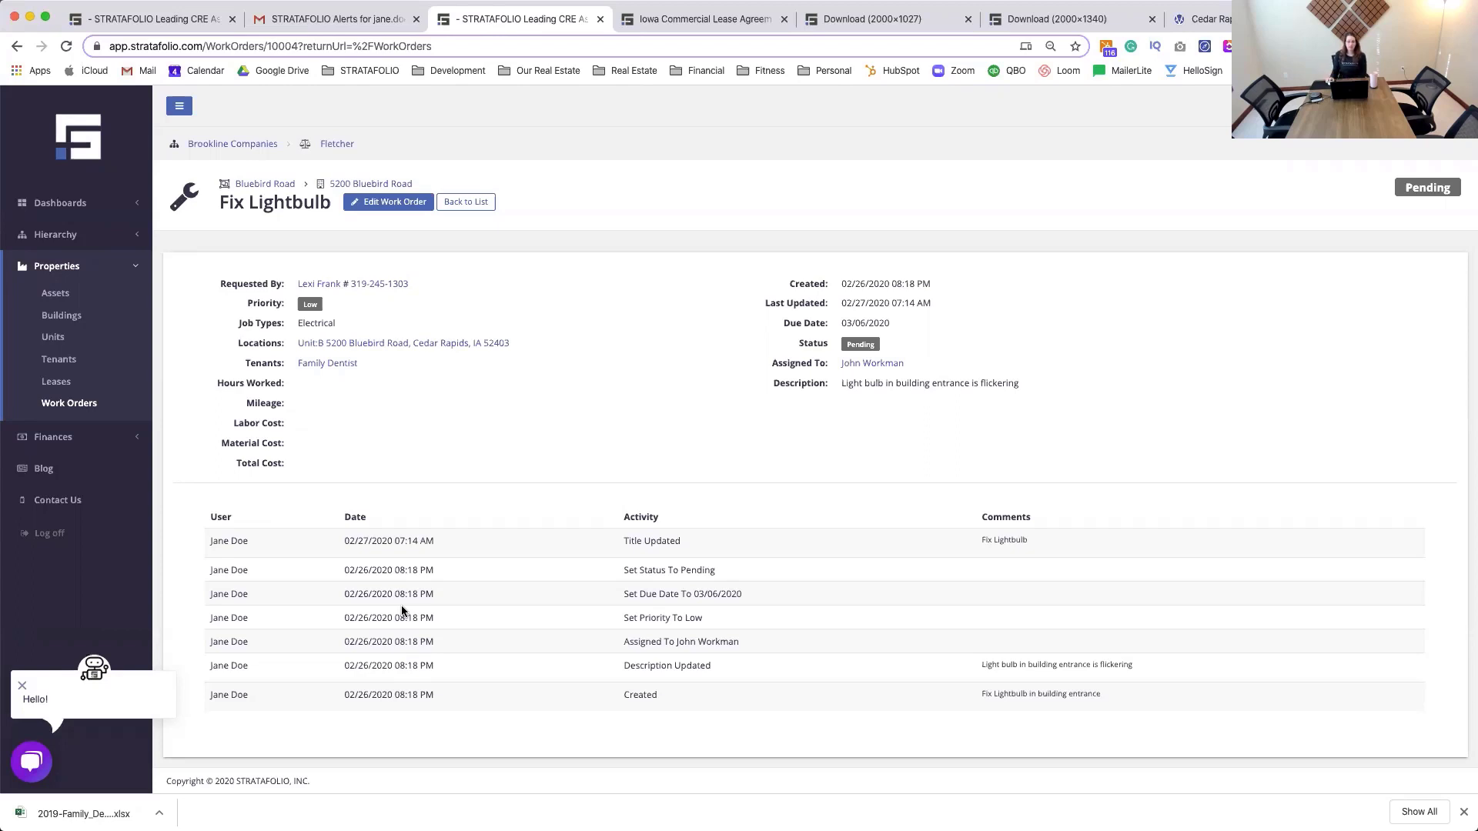
{"action": "left_click", "coordinate": [22, 685]}
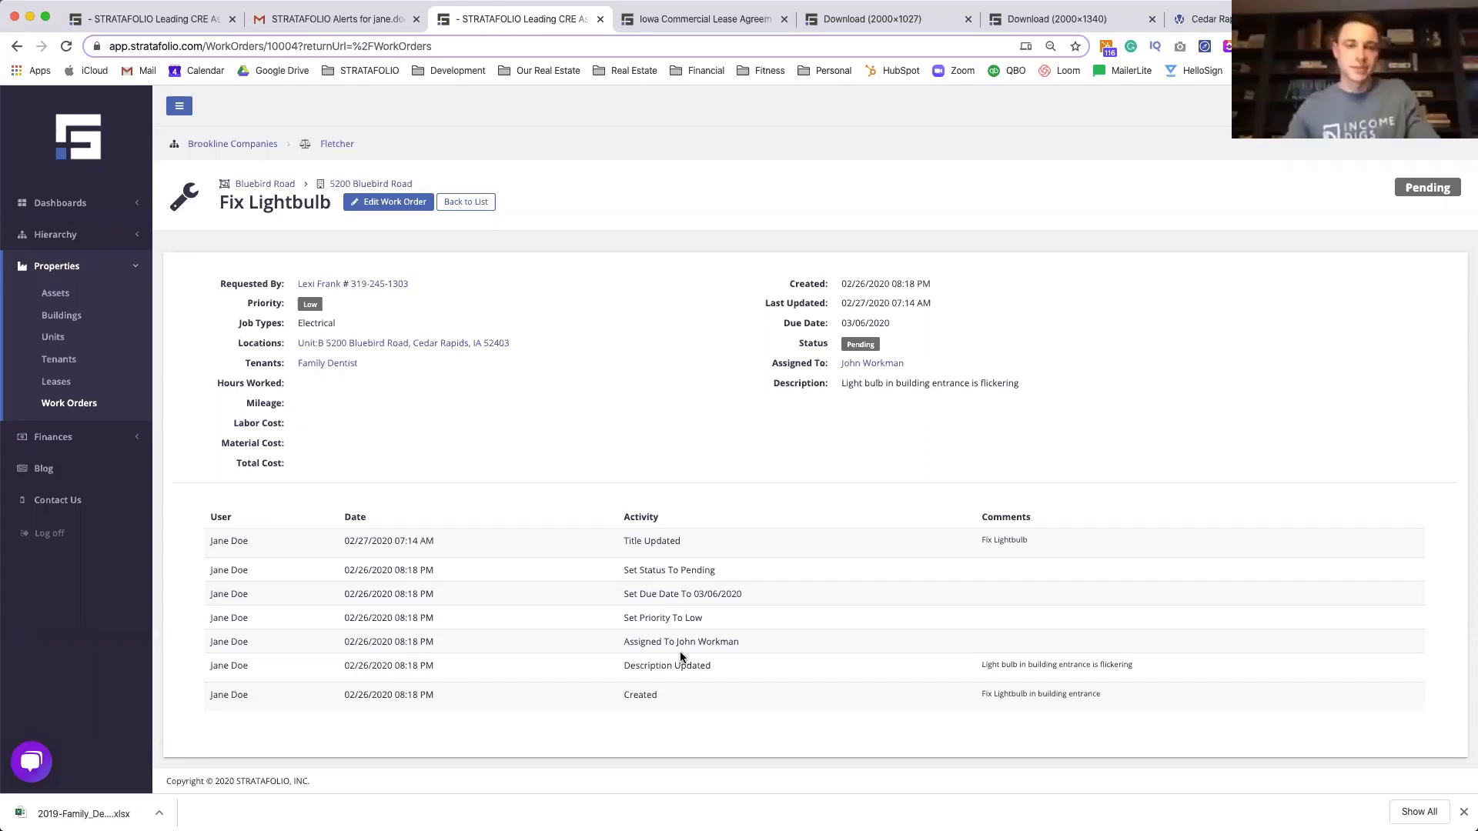
{"action": "left_click", "coordinate": [89, 406]}
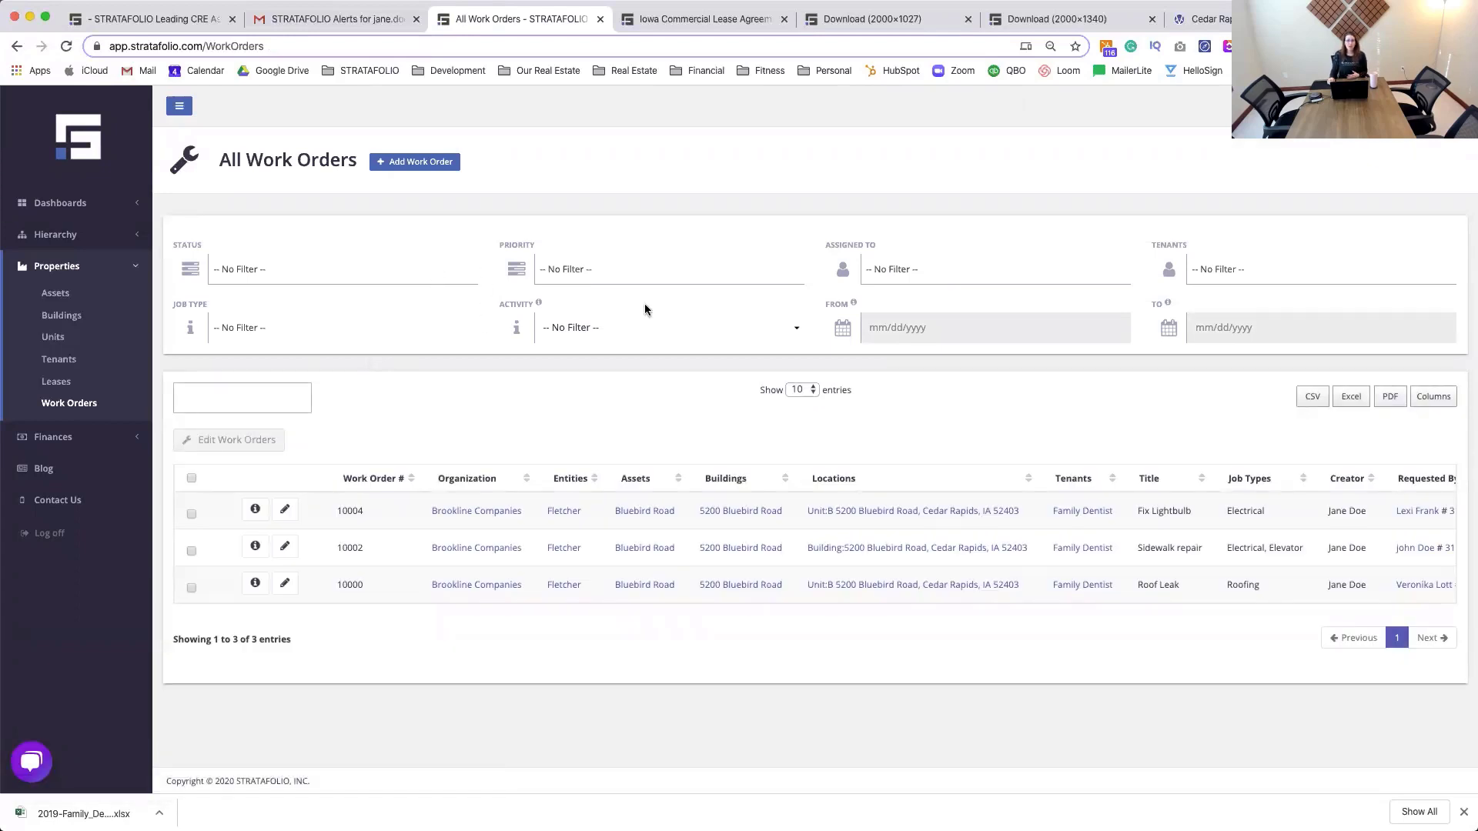
- View the Assigned To filter choices, filter the work orders by the Waiting On Parts status and clear that filter
{"action": "left_click", "coordinate": [927, 267]}
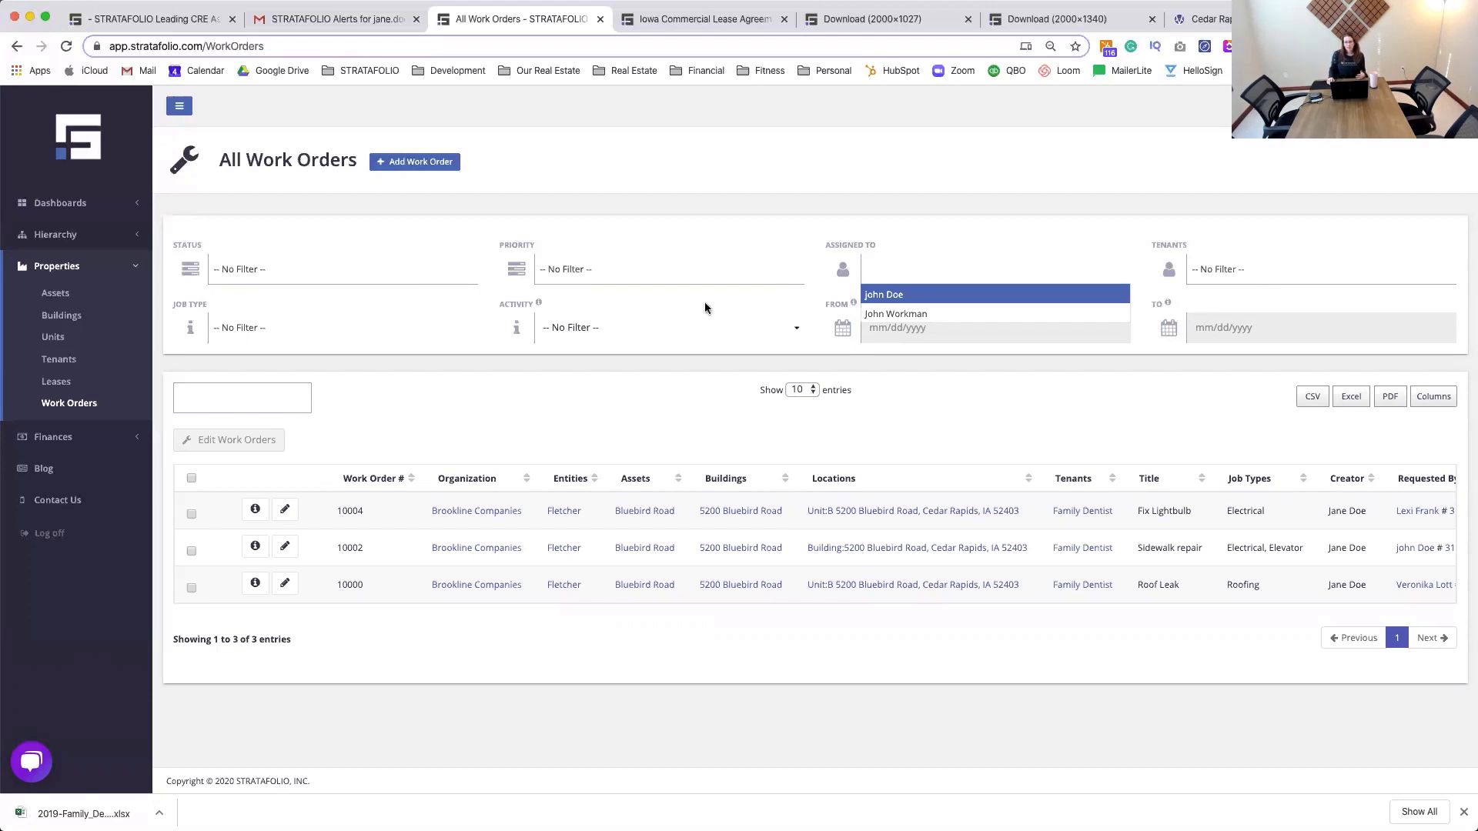
{"action": "left_click", "coordinate": [452, 279]}
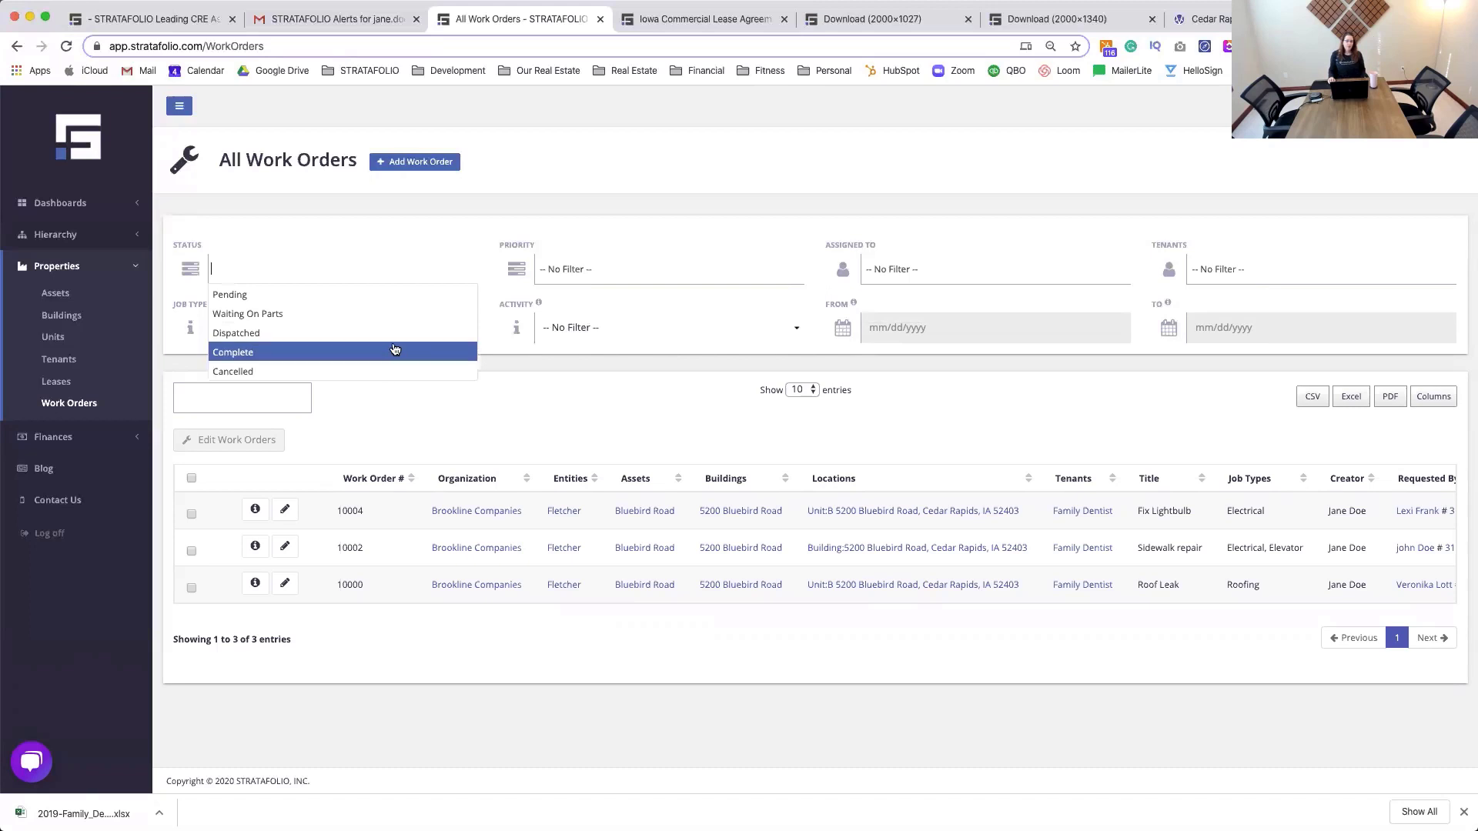
{"action": "left_click", "coordinate": [383, 312]}
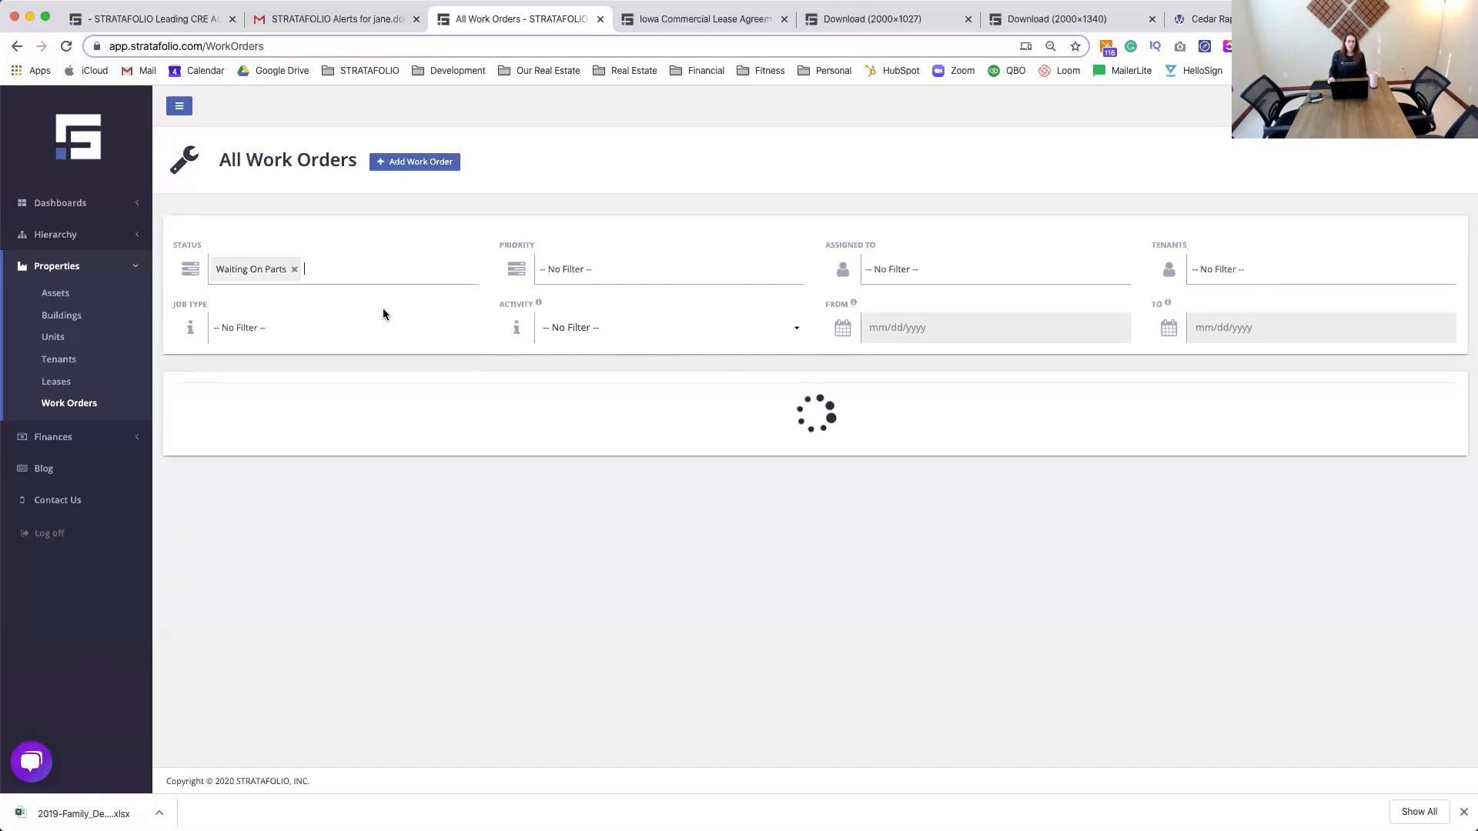
{"action": "left_click", "coordinate": [295, 269]}
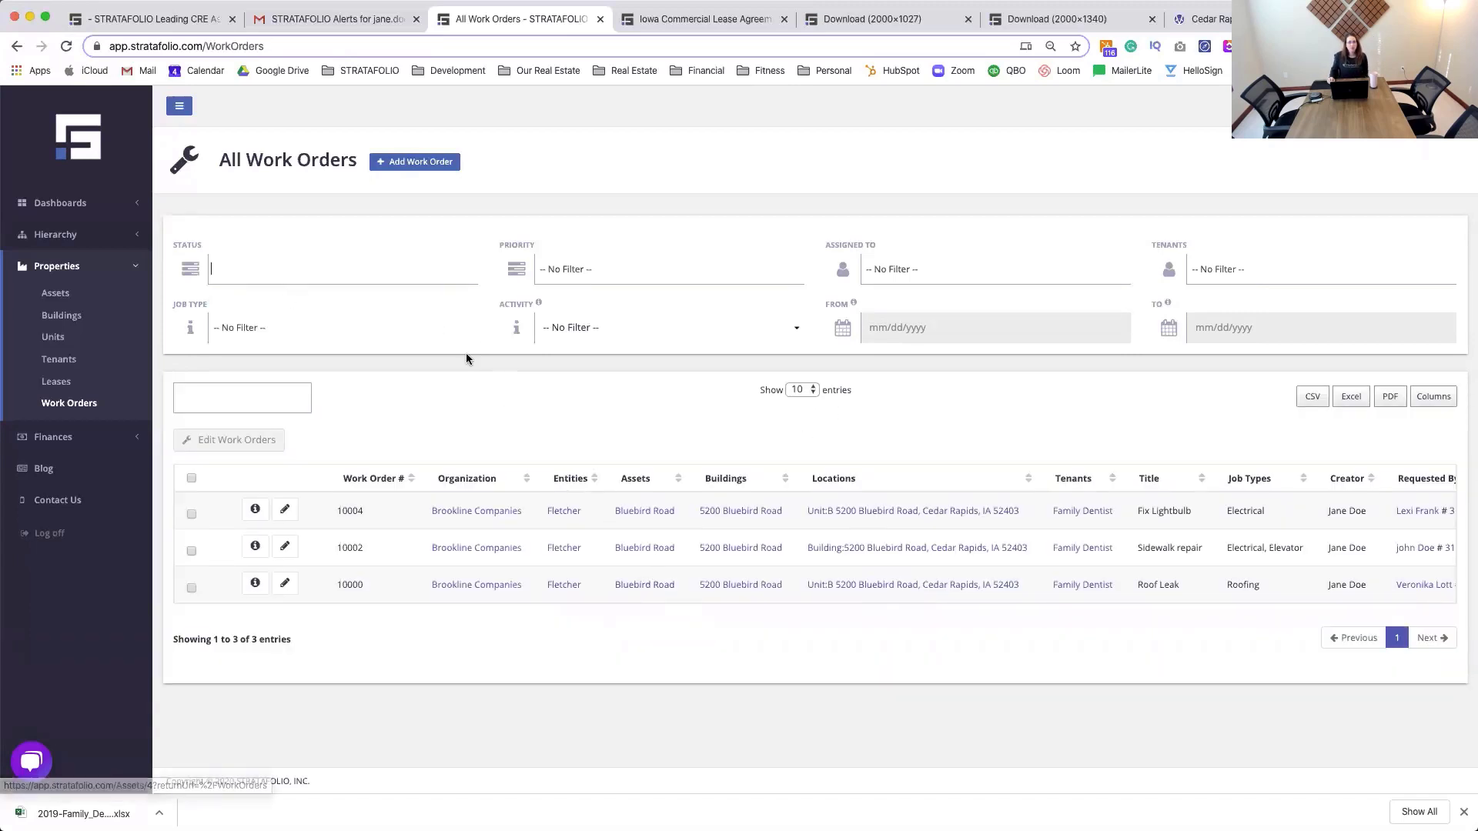
- Filter the work orders by the Complete status and clear the status filter again
{"action": "left_click", "coordinate": [440, 271]}
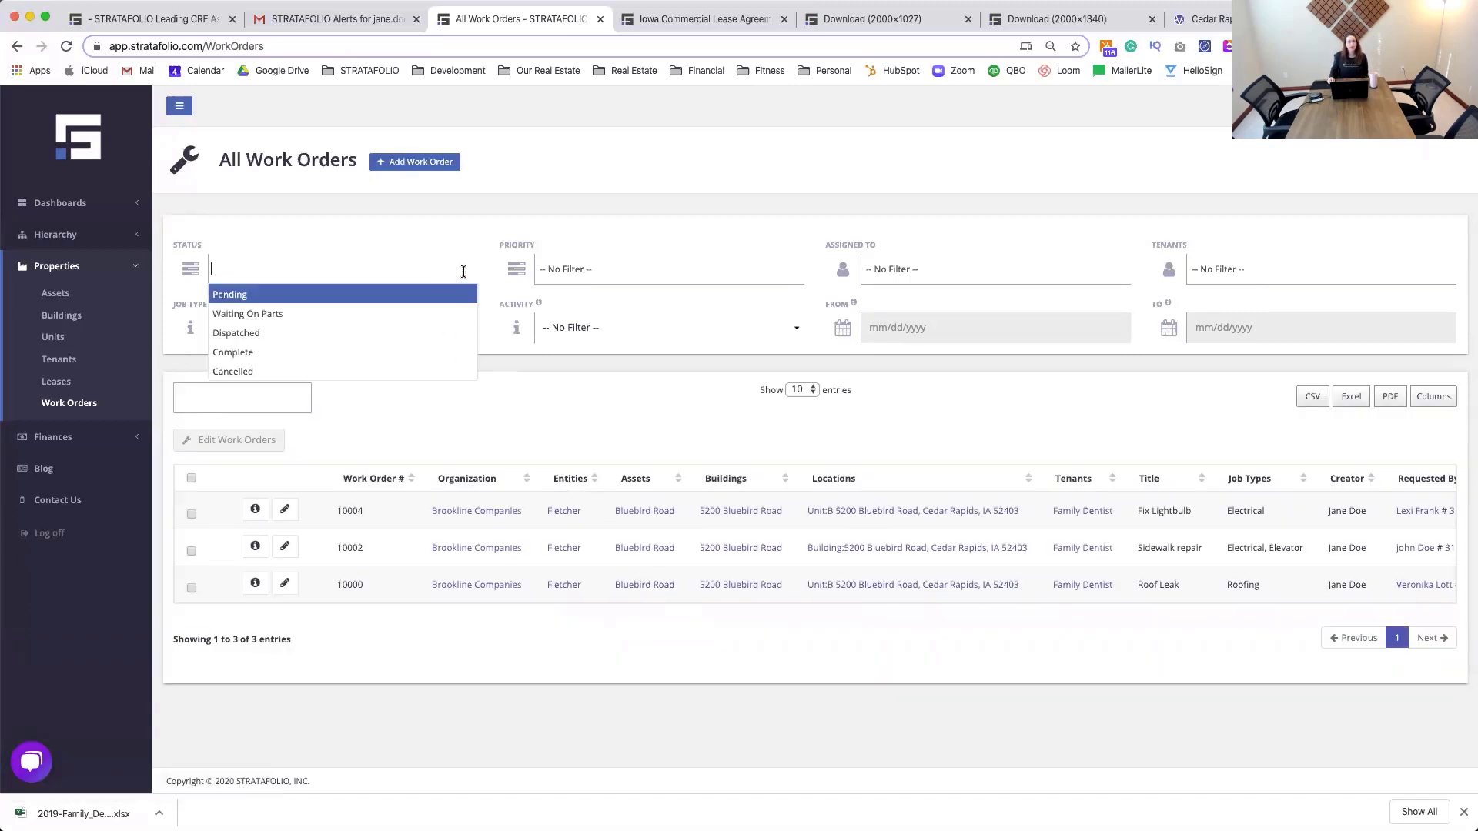
{"action": "left_click", "coordinate": [354, 351]}
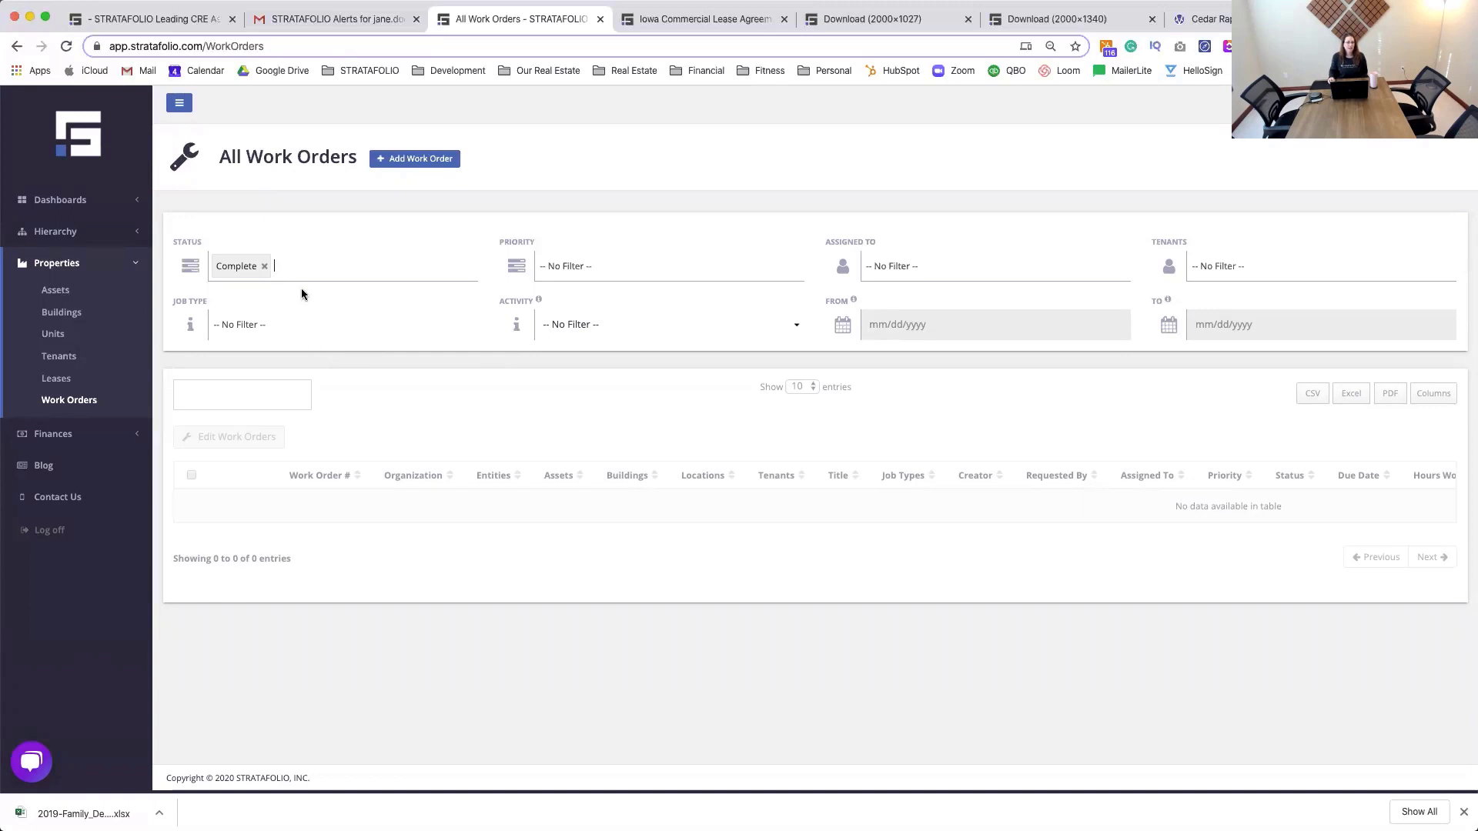
{"action": "left_click", "coordinate": [268, 268]}
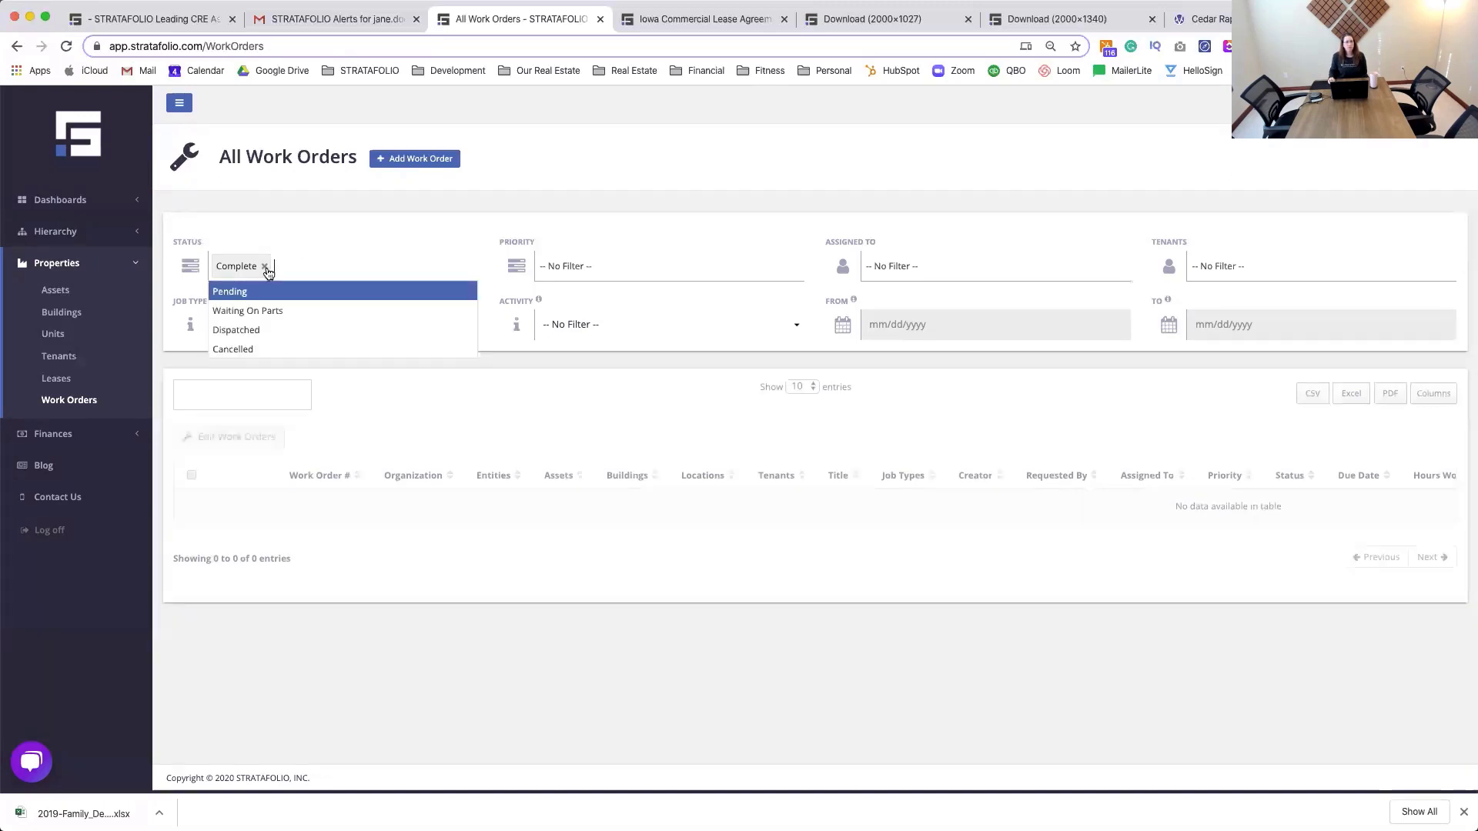
{"action": "left_click", "coordinate": [265, 266]}
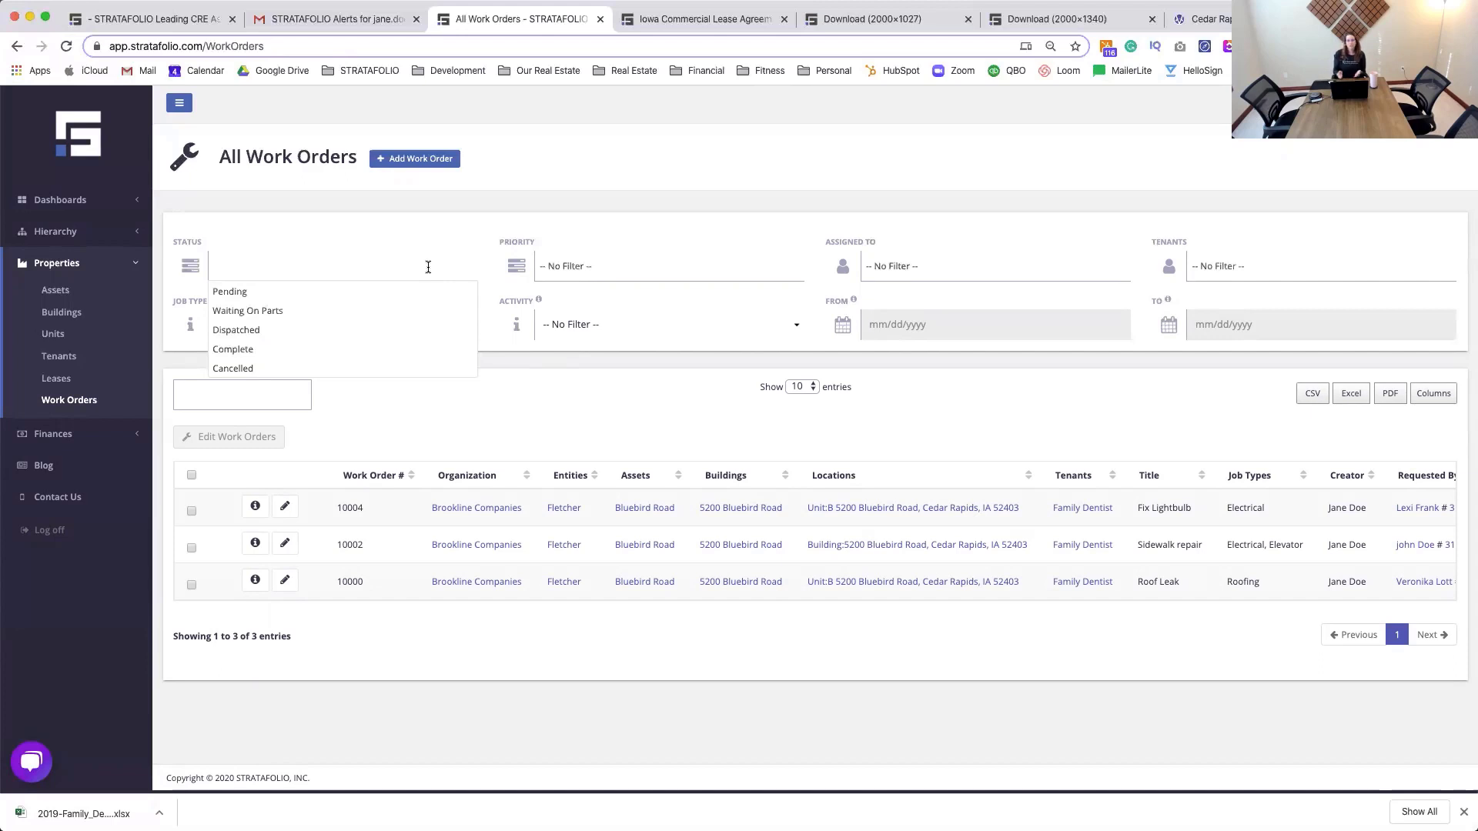
{"action": "left_click", "coordinate": [751, 413]}
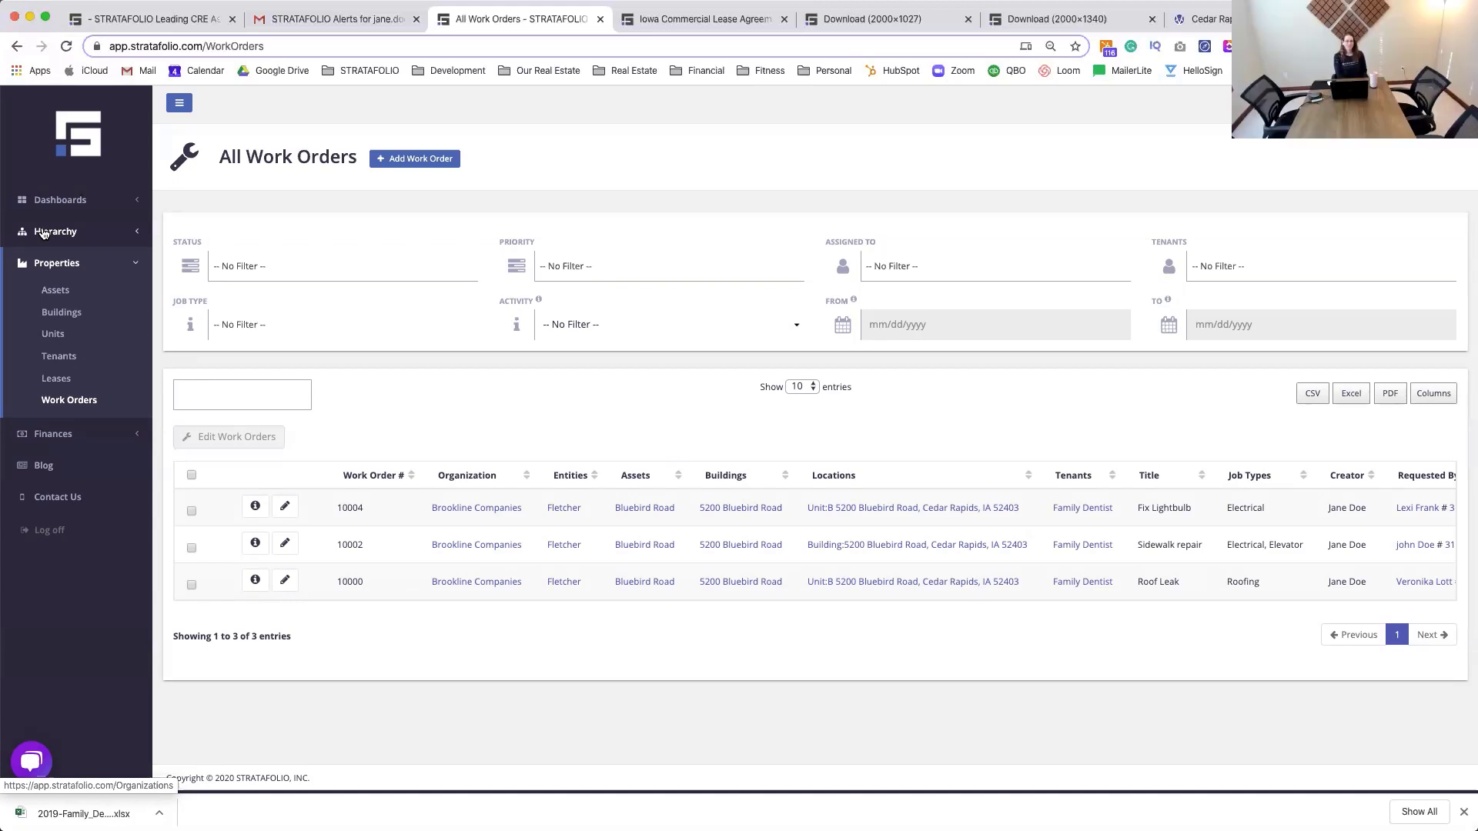
- Show the list of all investors and view the details of the last investor listed
{"action": "left_click", "coordinate": [44, 233]}
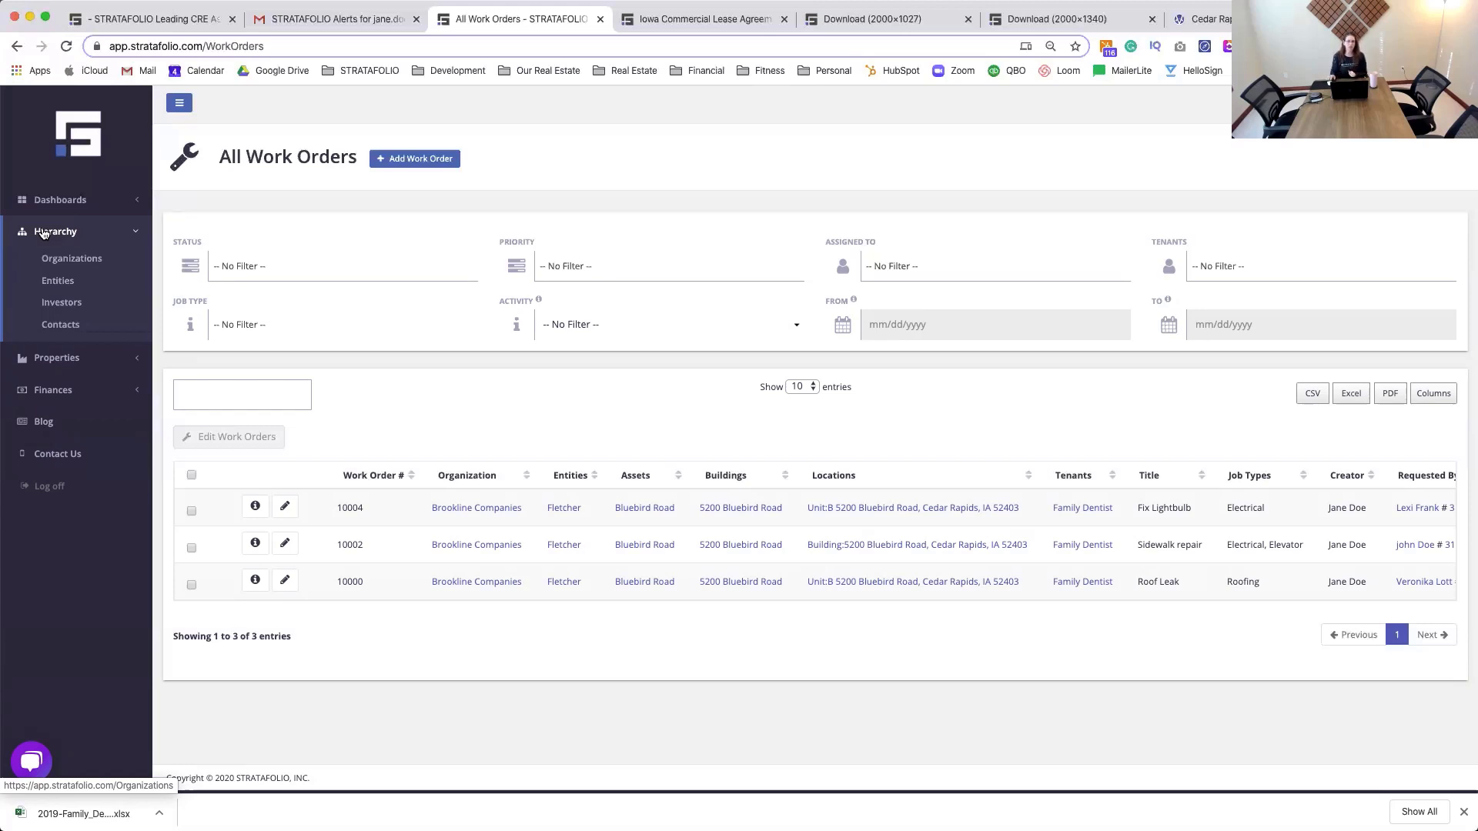
{"action": "left_click", "coordinate": [49, 308]}
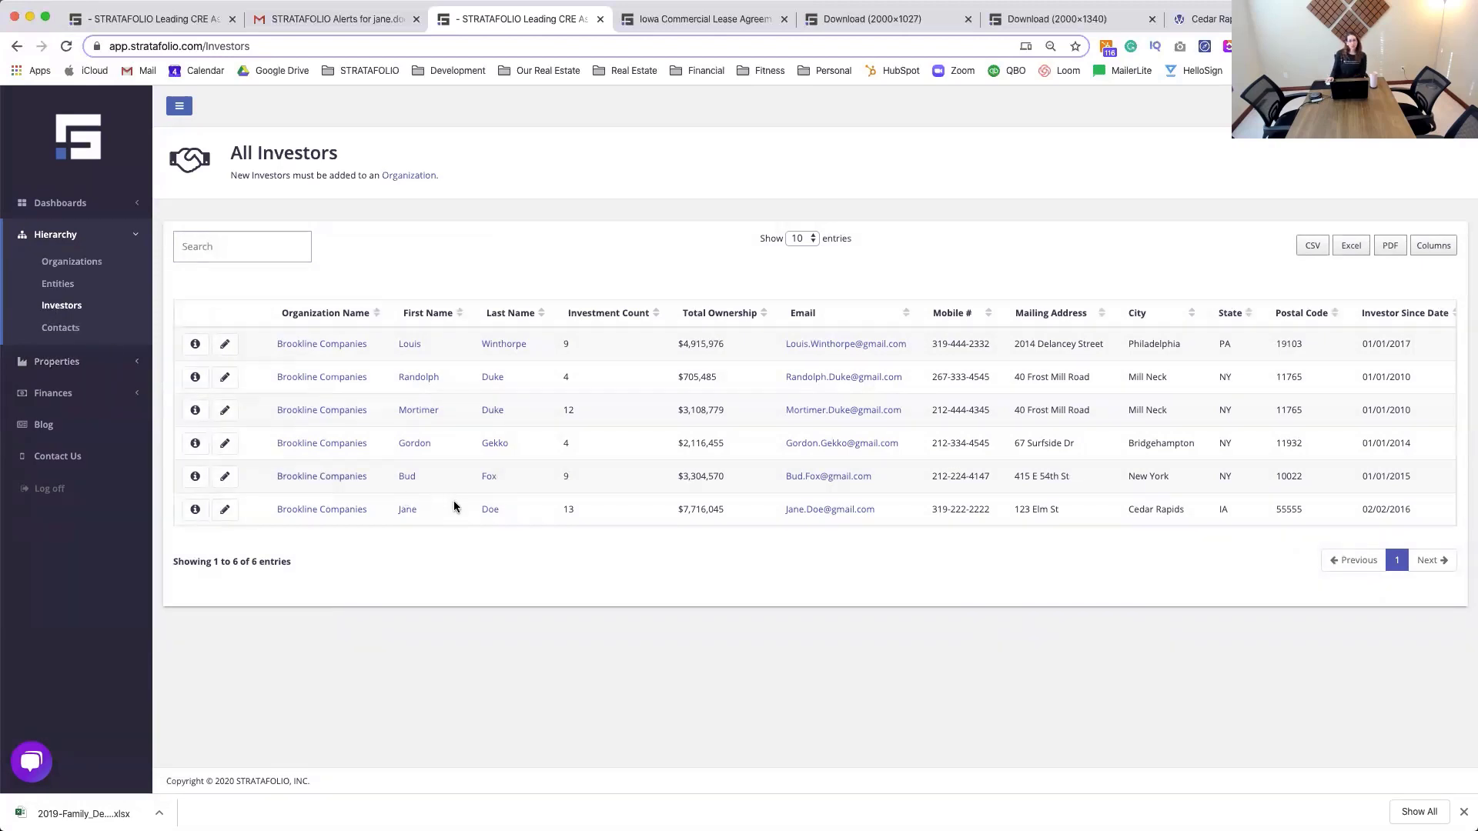
{"action": "left_click", "coordinate": [491, 511]}
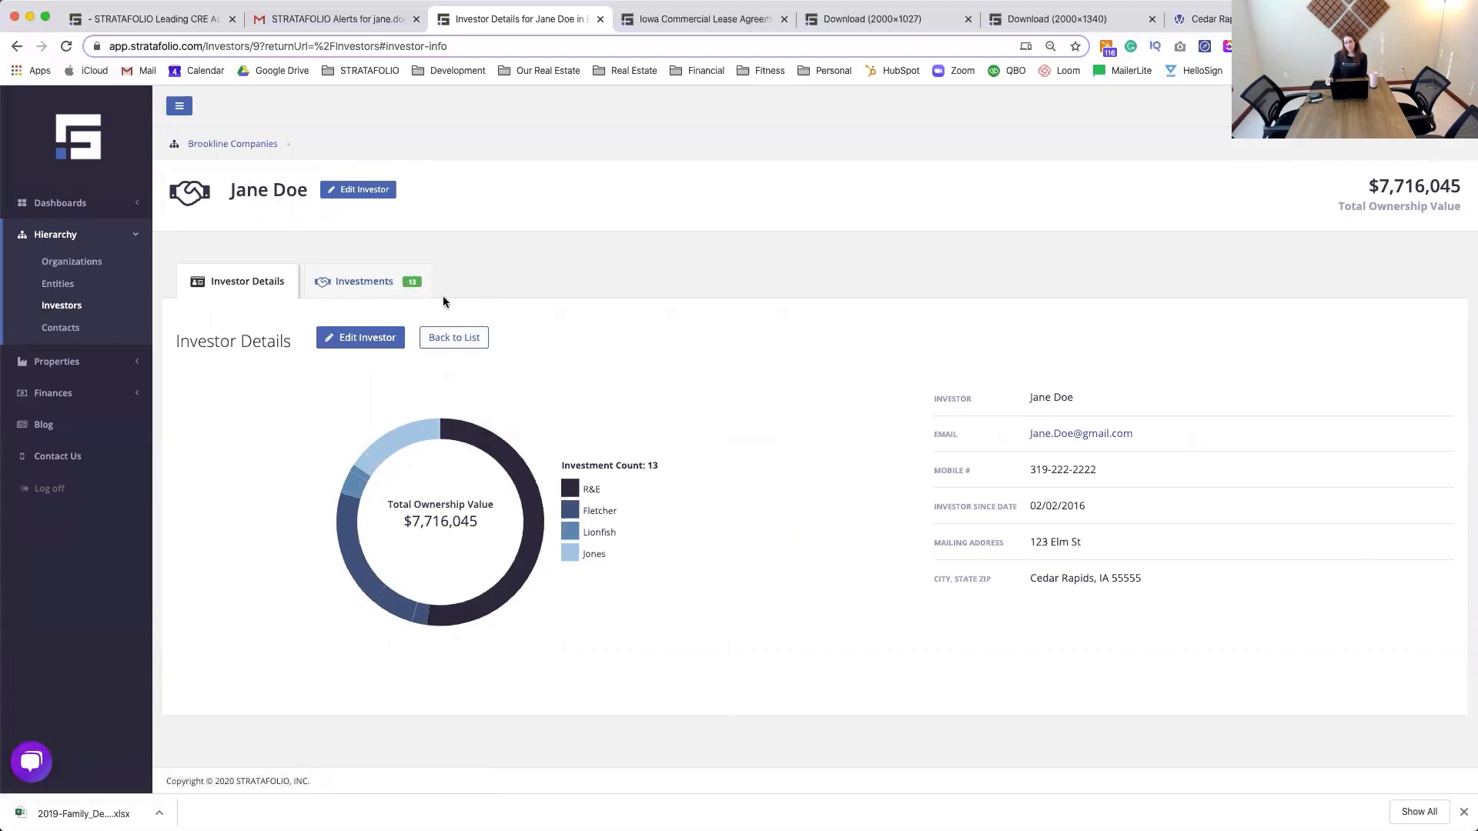
- View the investor's investments, including the ownership percentages, asset values and ownership paths
{"action": "left_click", "coordinate": [348, 282]}
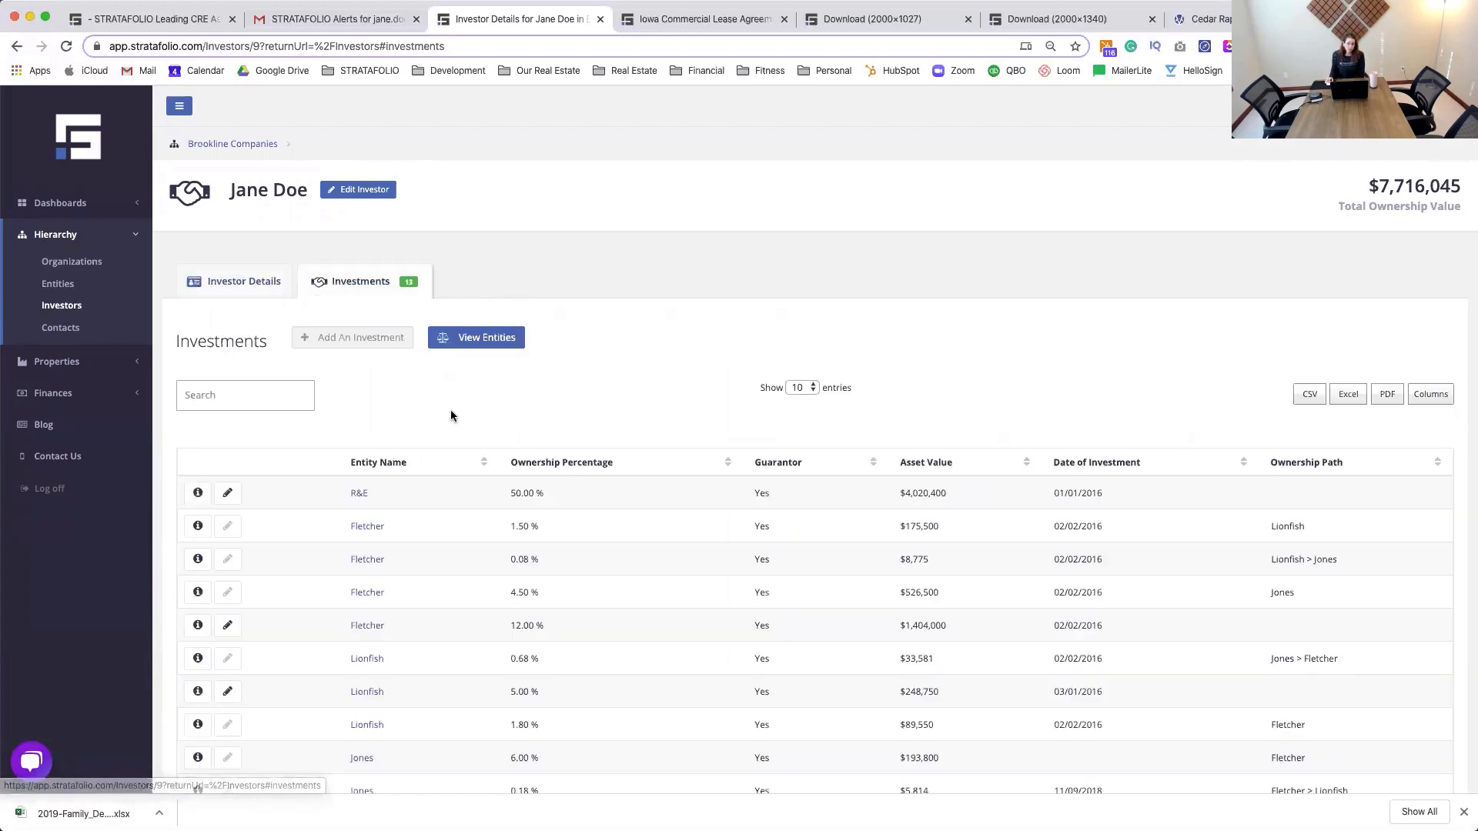
{"action": "scroll", "coordinate": [450, 410], "scroll_direction": "down", "scroll_amount": 2}
{"action": "scroll", "coordinate": [451, 411], "scroll_direction": "down", "scroll_amount": 2}
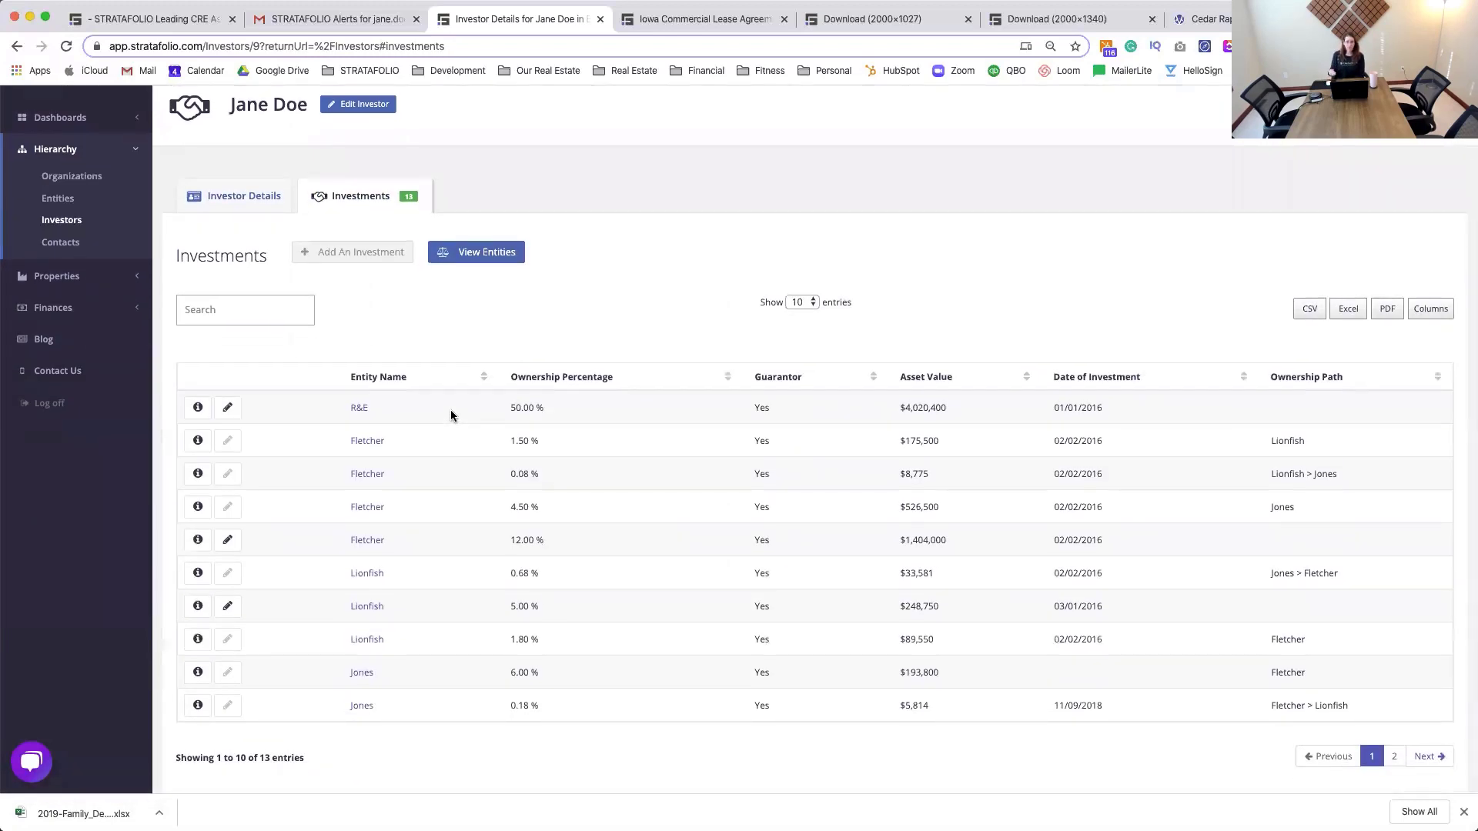
{"action": "scroll", "coordinate": [451, 414], "scroll_direction": "up", "scroll_amount": 1}
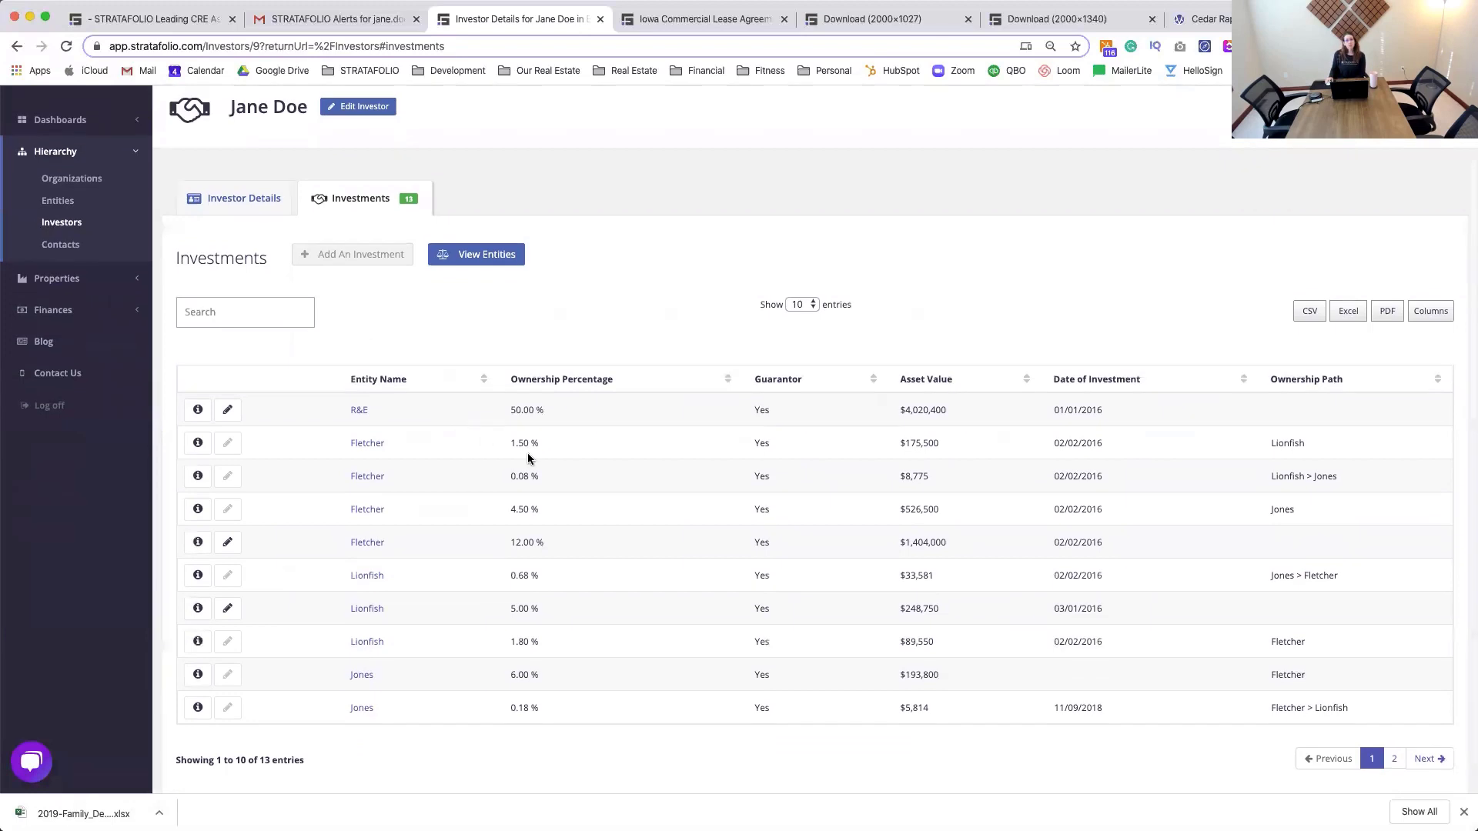
- View the Fletcher entity's investors from the investments list, sort them by investor, and return to the investor's investments
{"action": "left_click", "coordinate": [367, 445]}
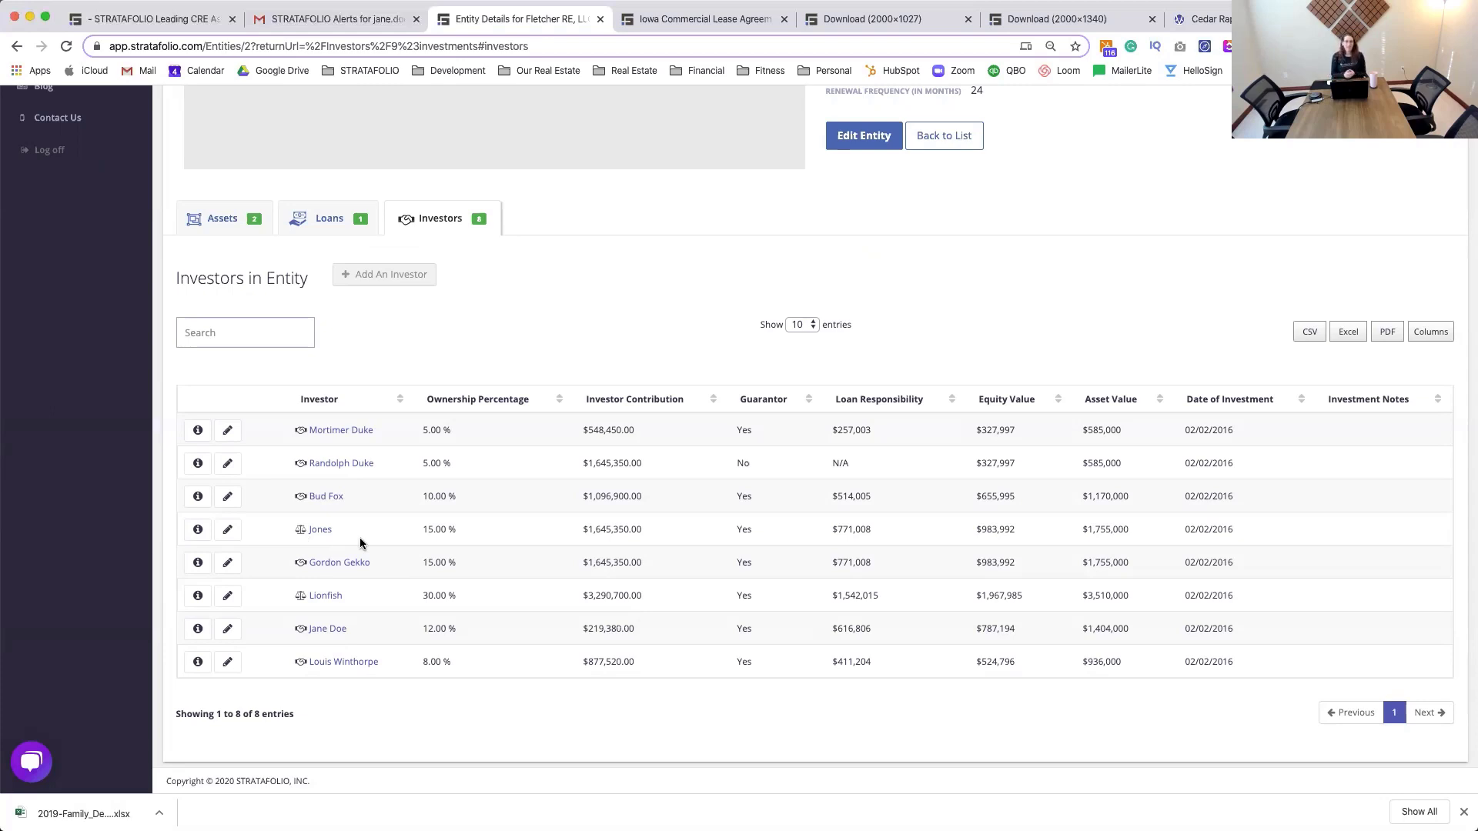
{"action": "left_click", "coordinate": [311, 399]}
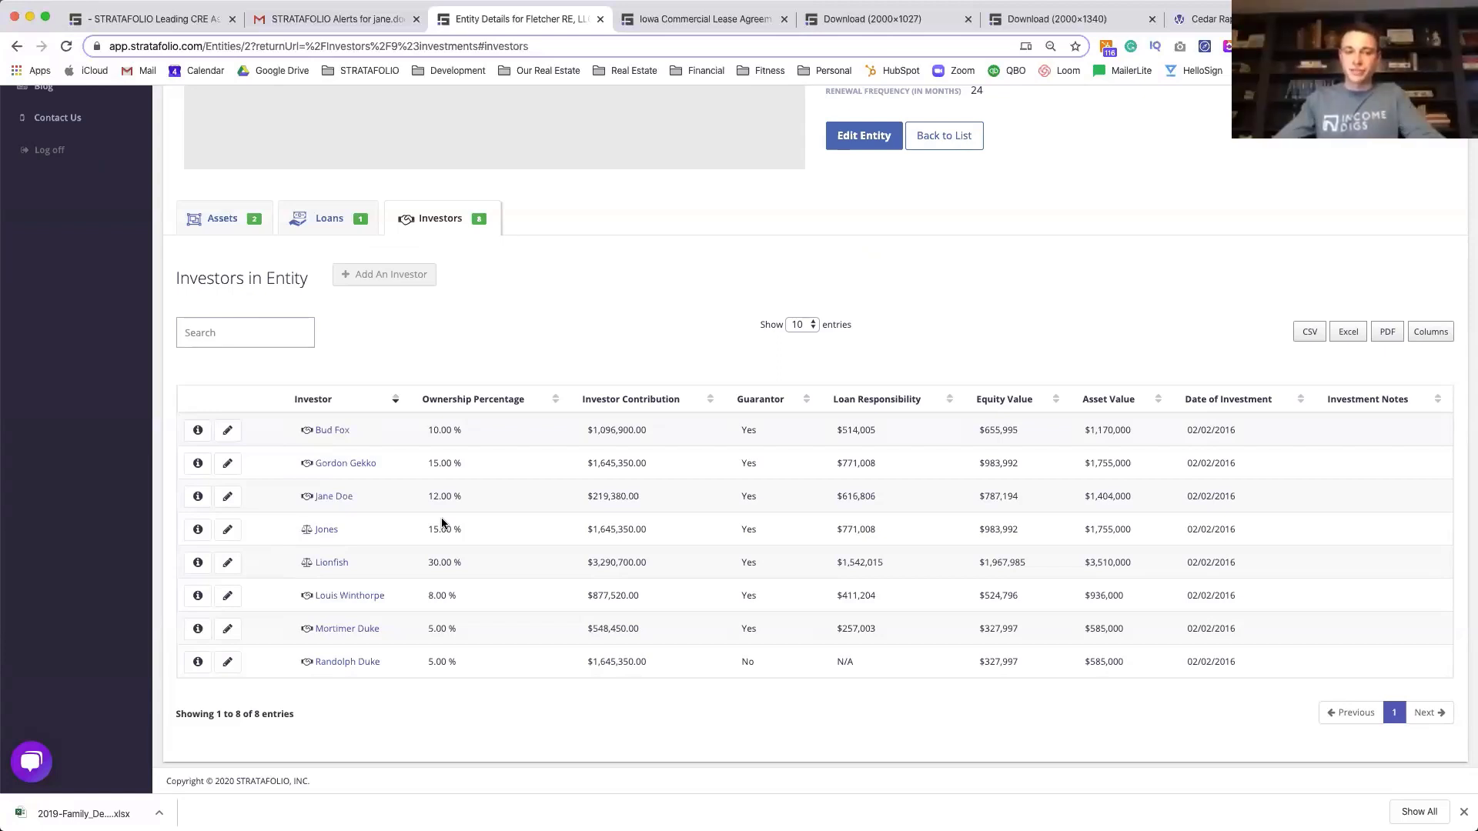
{"action": "scroll", "coordinate": [442, 523], "scroll_direction": "up", "scroll_amount": 5}
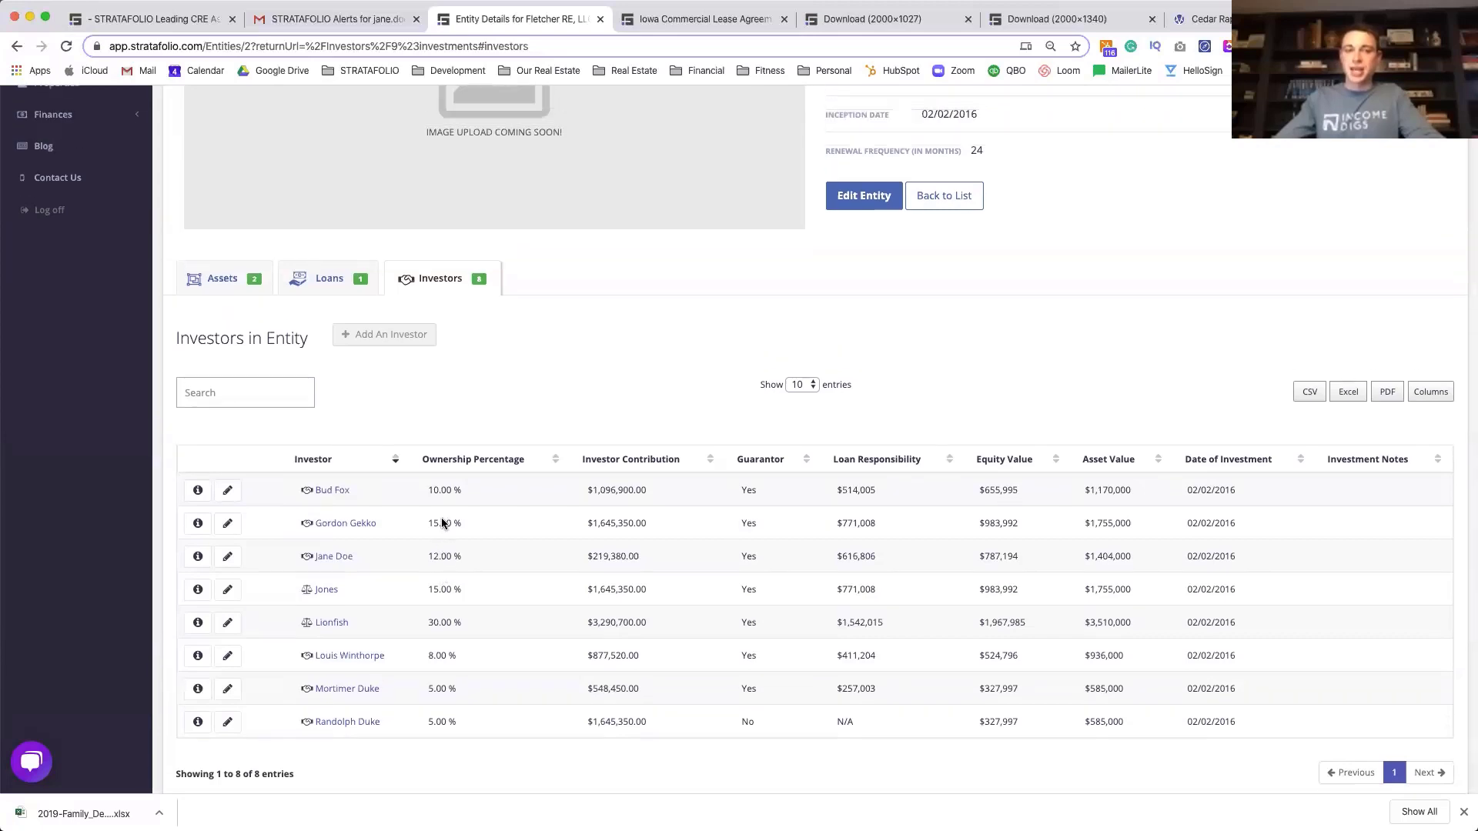
{"action": "left_click", "coordinate": [442, 486]}
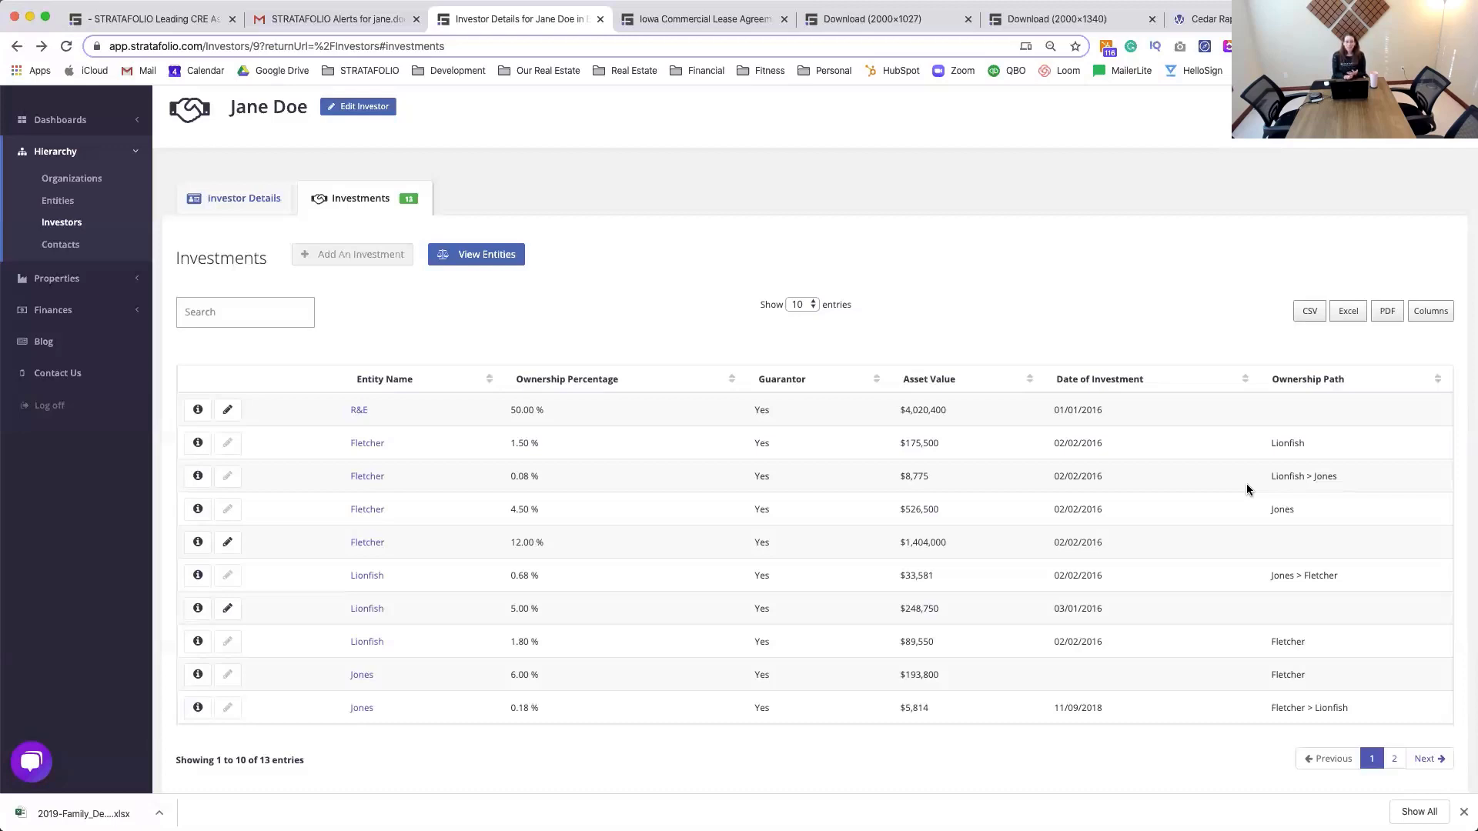
- Recheck the investor's details and open the Fletcher entity from the investment held through Jones
{"action": "left_click", "coordinate": [240, 202]}
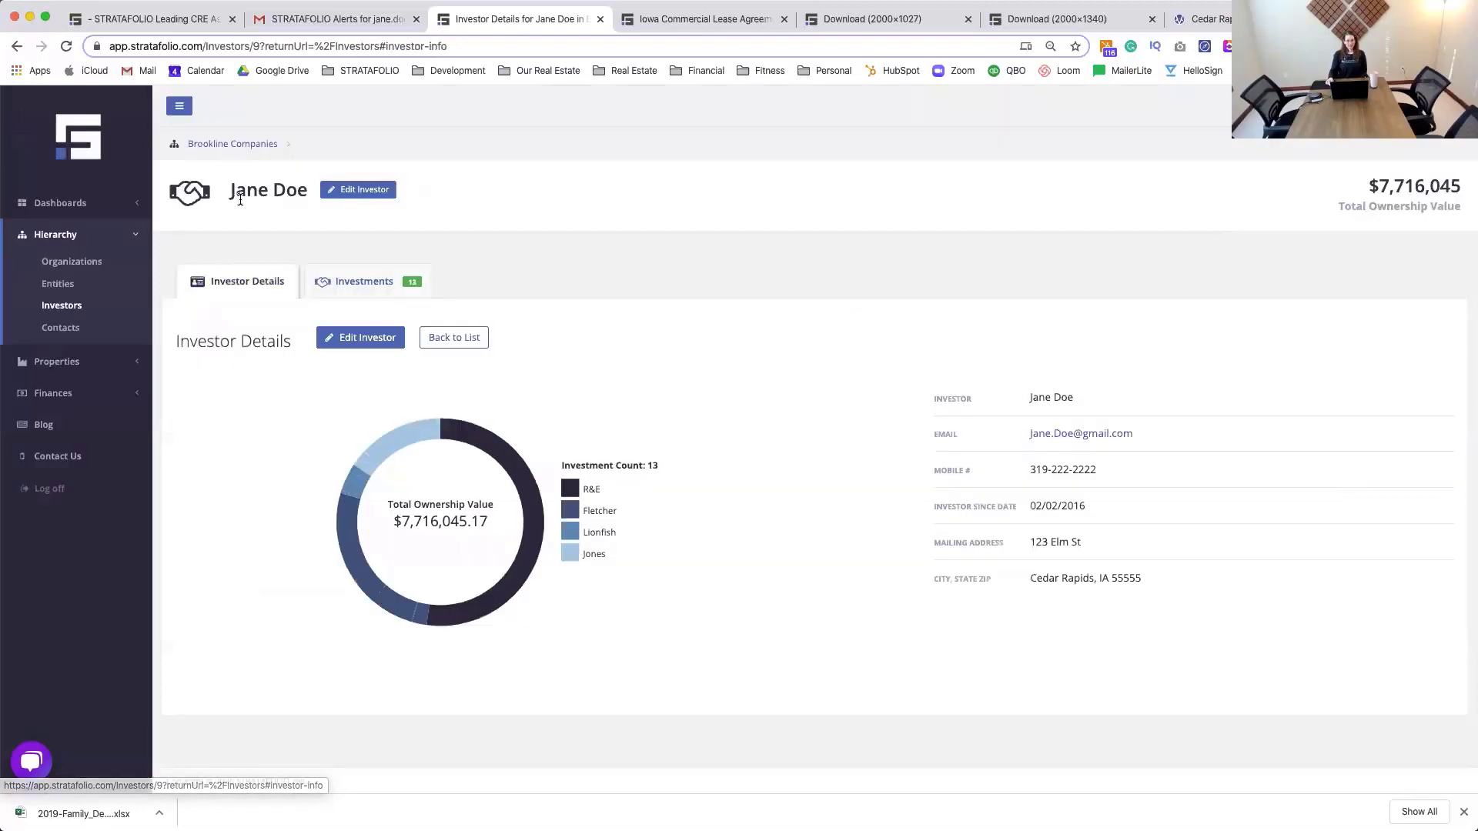
{"action": "left_click", "coordinate": [364, 281]}
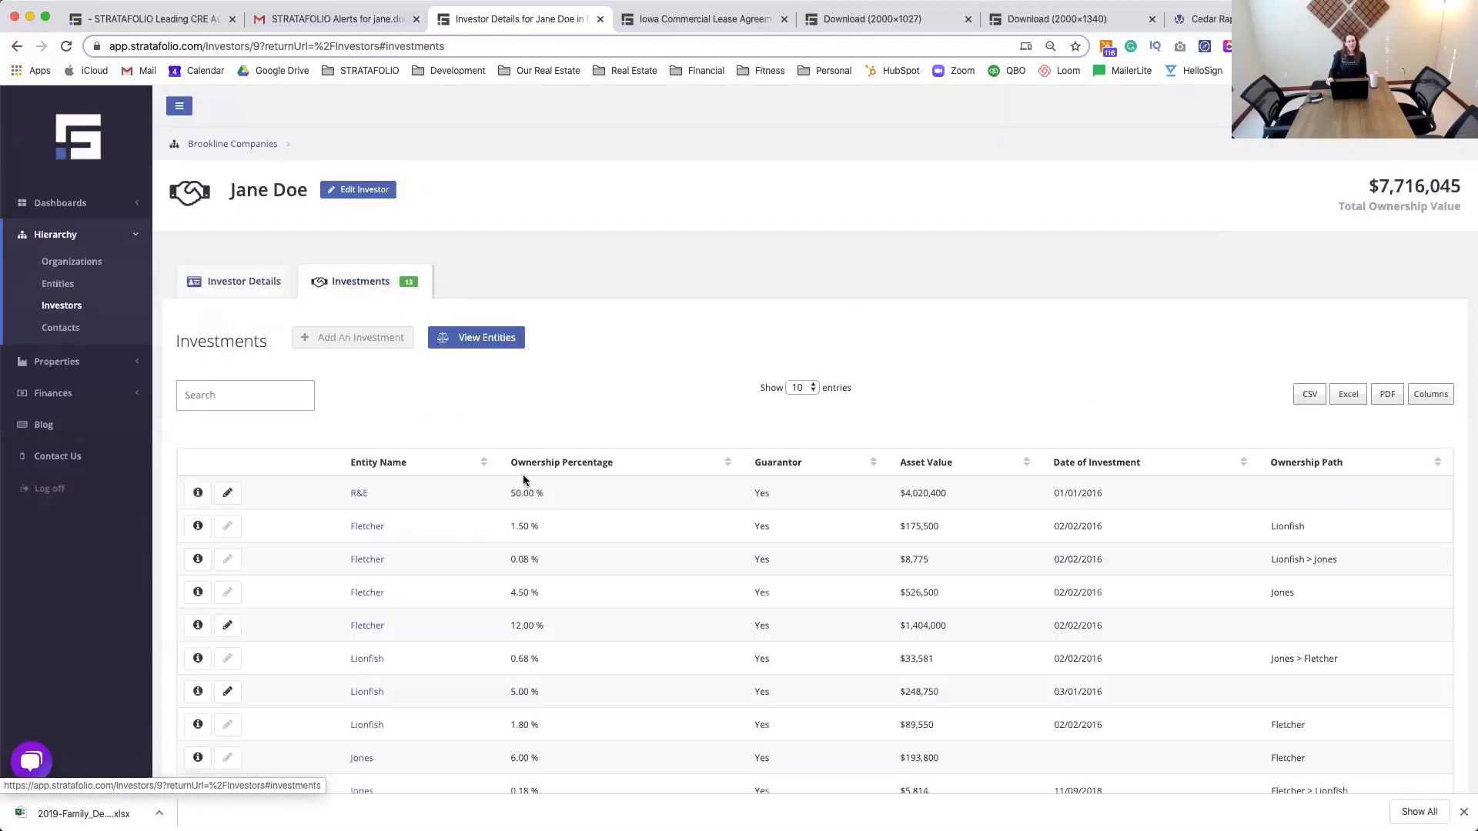
{"action": "left_click", "coordinate": [368, 593]}
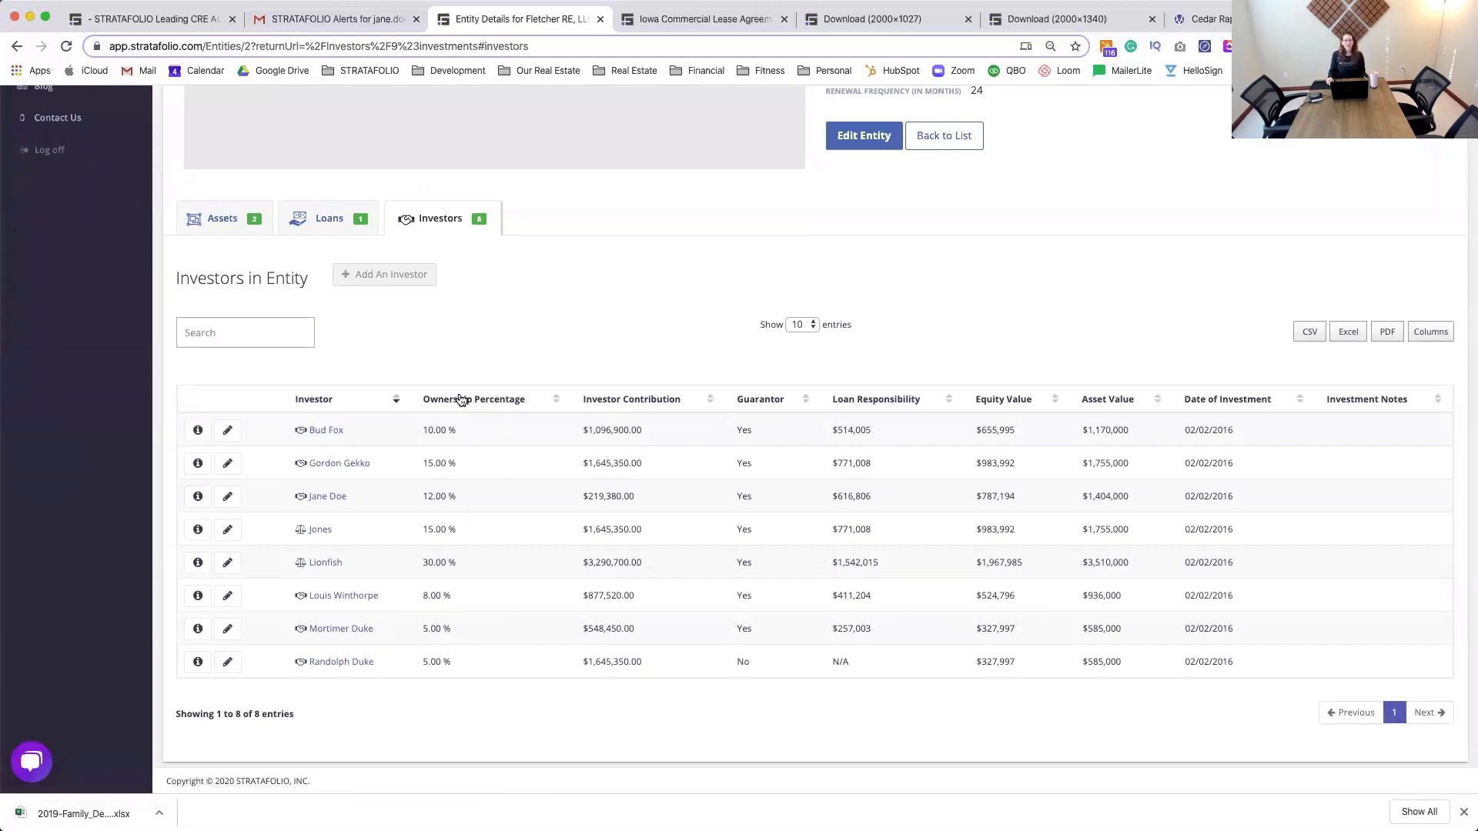
- Examine the Fletcher entity's registration details and its investors' ownership percentages, contributions, loan responsibilities, equity and asset values
{"action": "scroll", "coordinate": [501, 394], "scroll_direction": "up", "scroll_amount": 3}
{"action": "scroll", "coordinate": [500, 392], "scroll_direction": "up", "scroll_amount": 3}
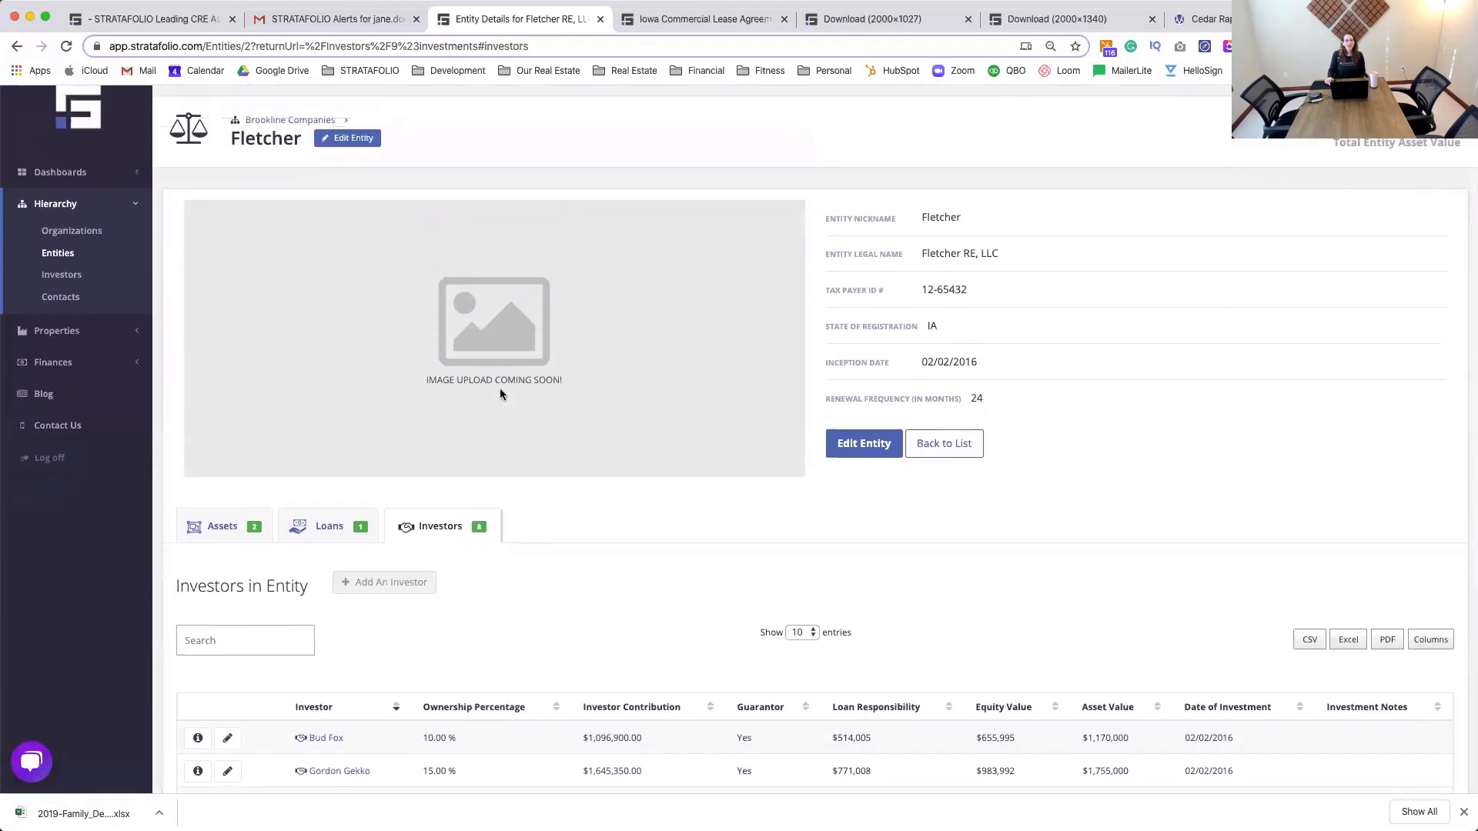
{"action": "scroll", "coordinate": [616, 663], "scroll_direction": "down", "scroll_amount": 5}
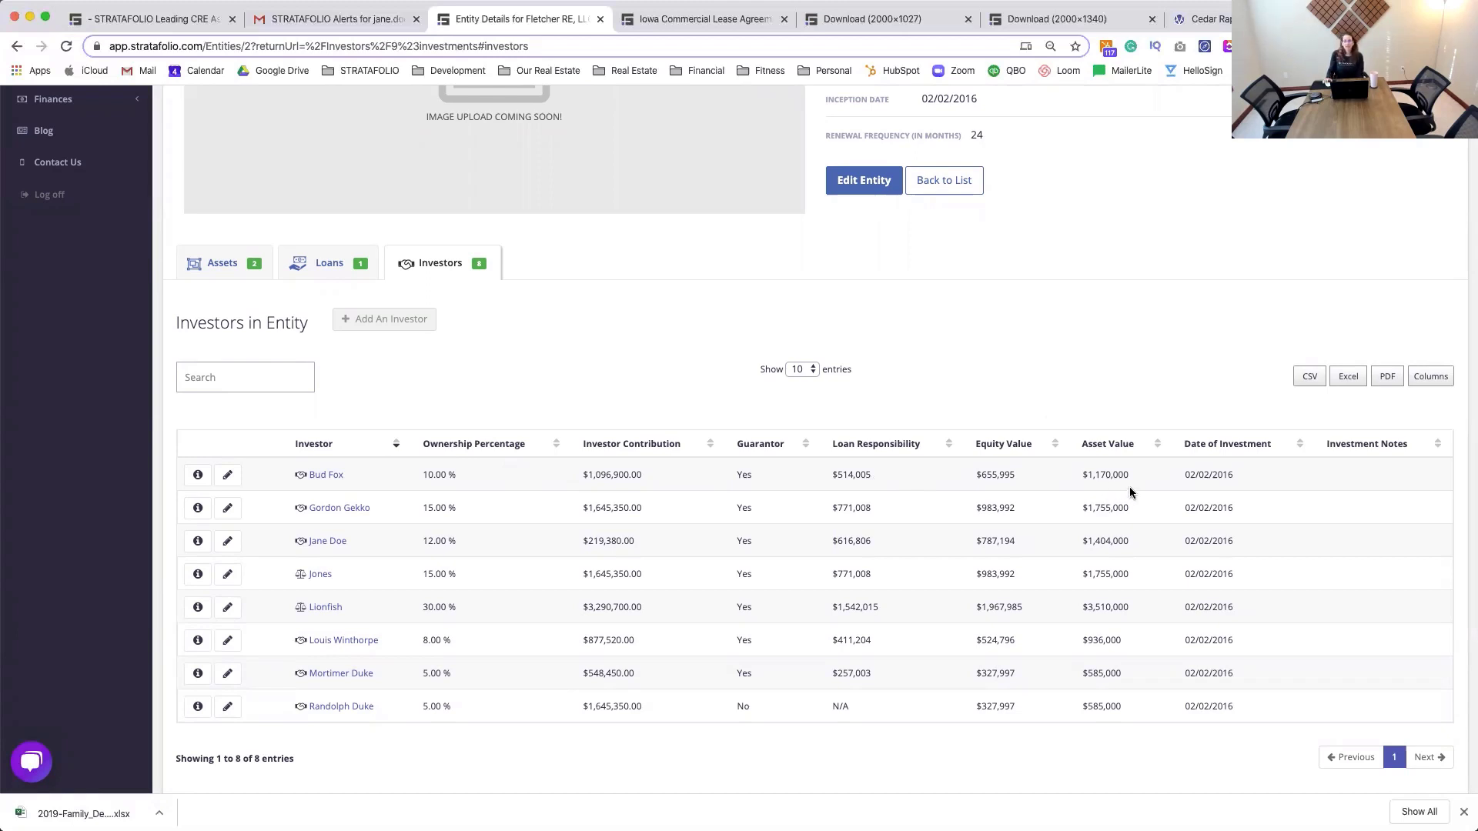
{"action": "scroll", "coordinate": [1290, 481], "scroll_direction": "down", "scroll_amount": 1}
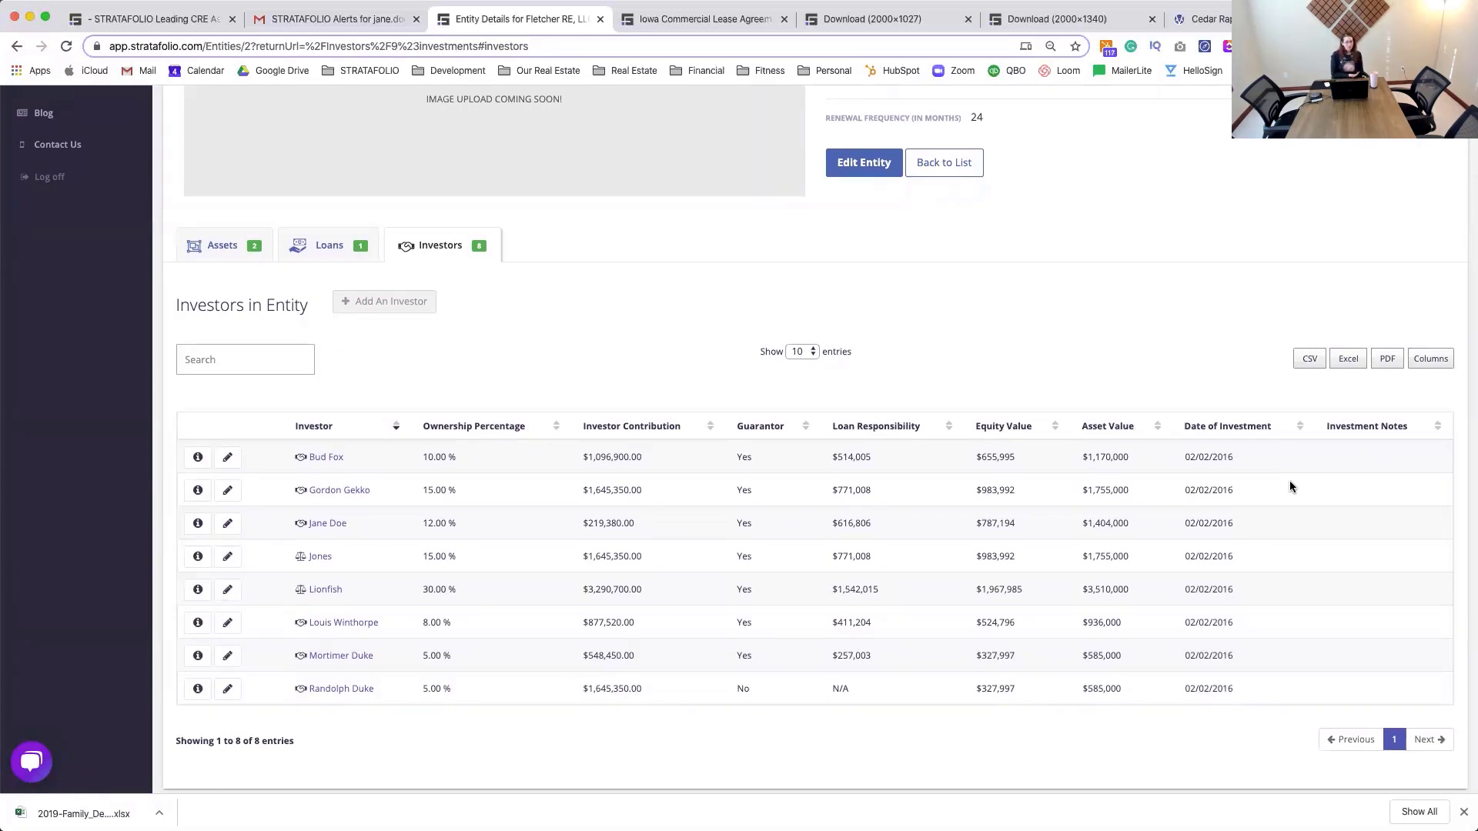
{"action": "scroll", "coordinate": [1290, 480], "scroll_direction": "down", "scroll_amount": 1}
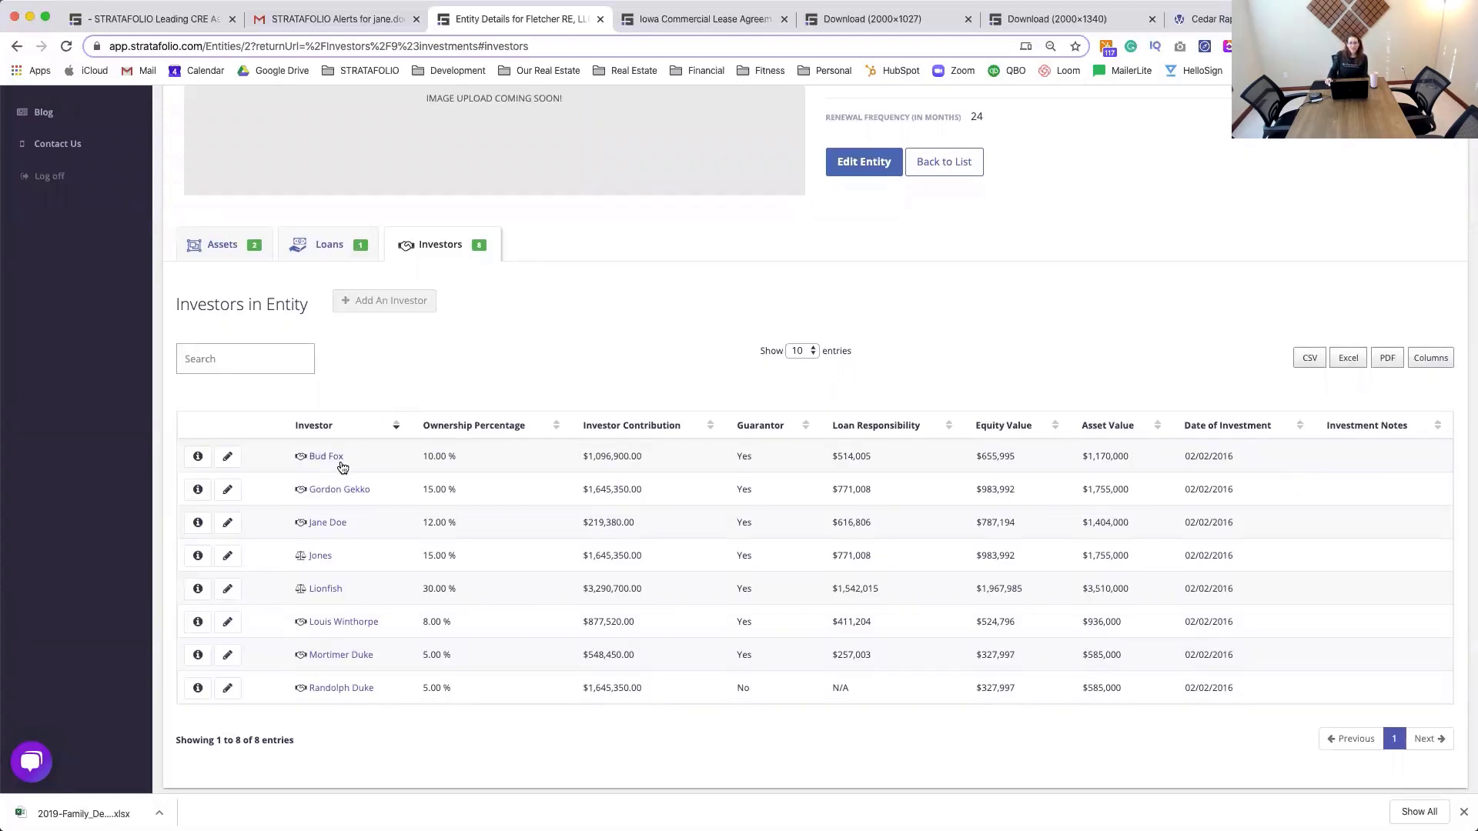
{"action": "scroll", "coordinate": [336, 465], "scroll_direction": "down", "scroll_amount": 1}
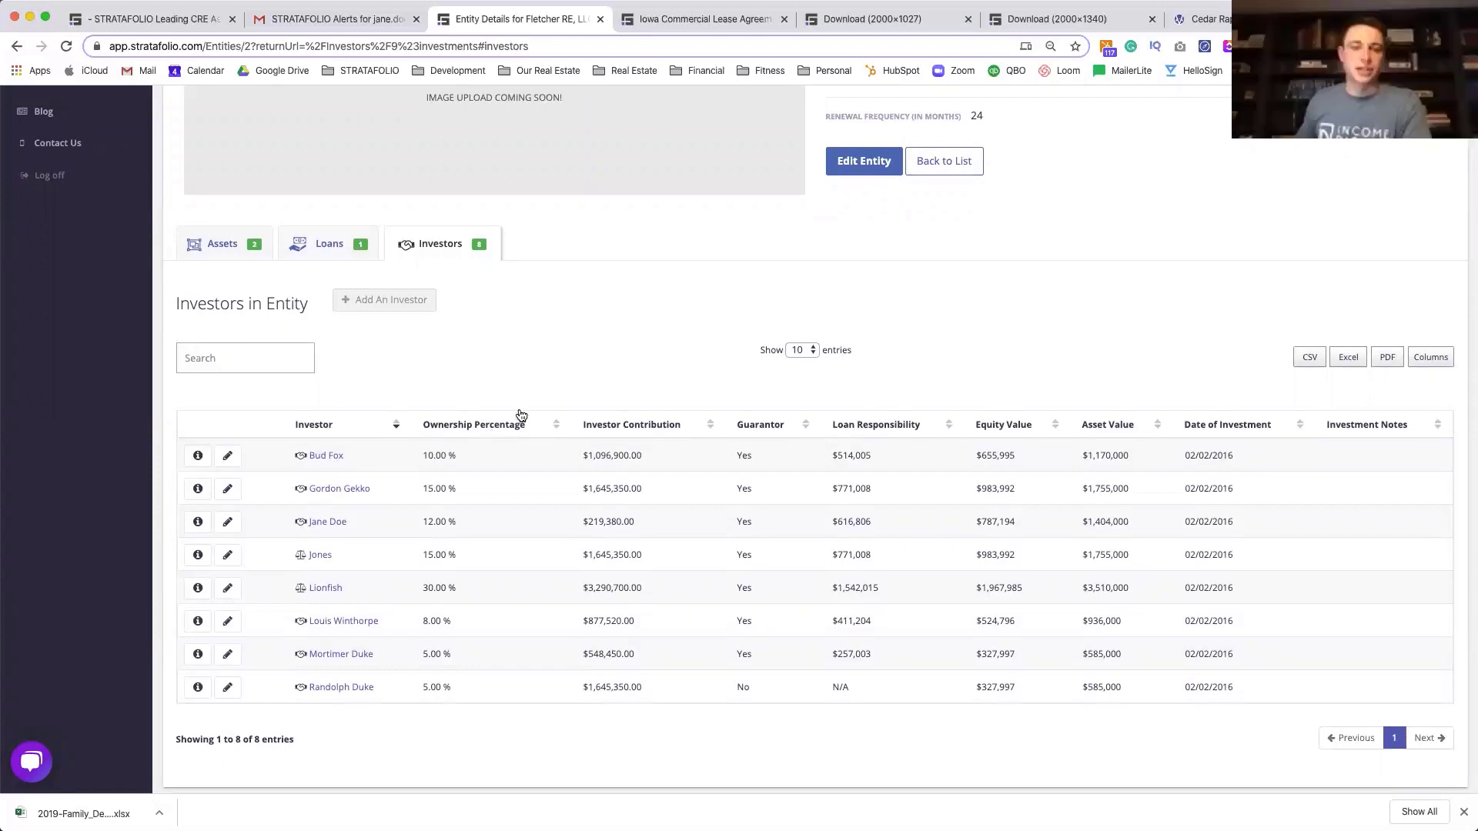
{"action": "scroll", "coordinate": [521, 415], "scroll_direction": "up", "scroll_amount": 1}
{"action": "scroll", "coordinate": [521, 415], "scroll_direction": "up", "scroll_amount": 1}
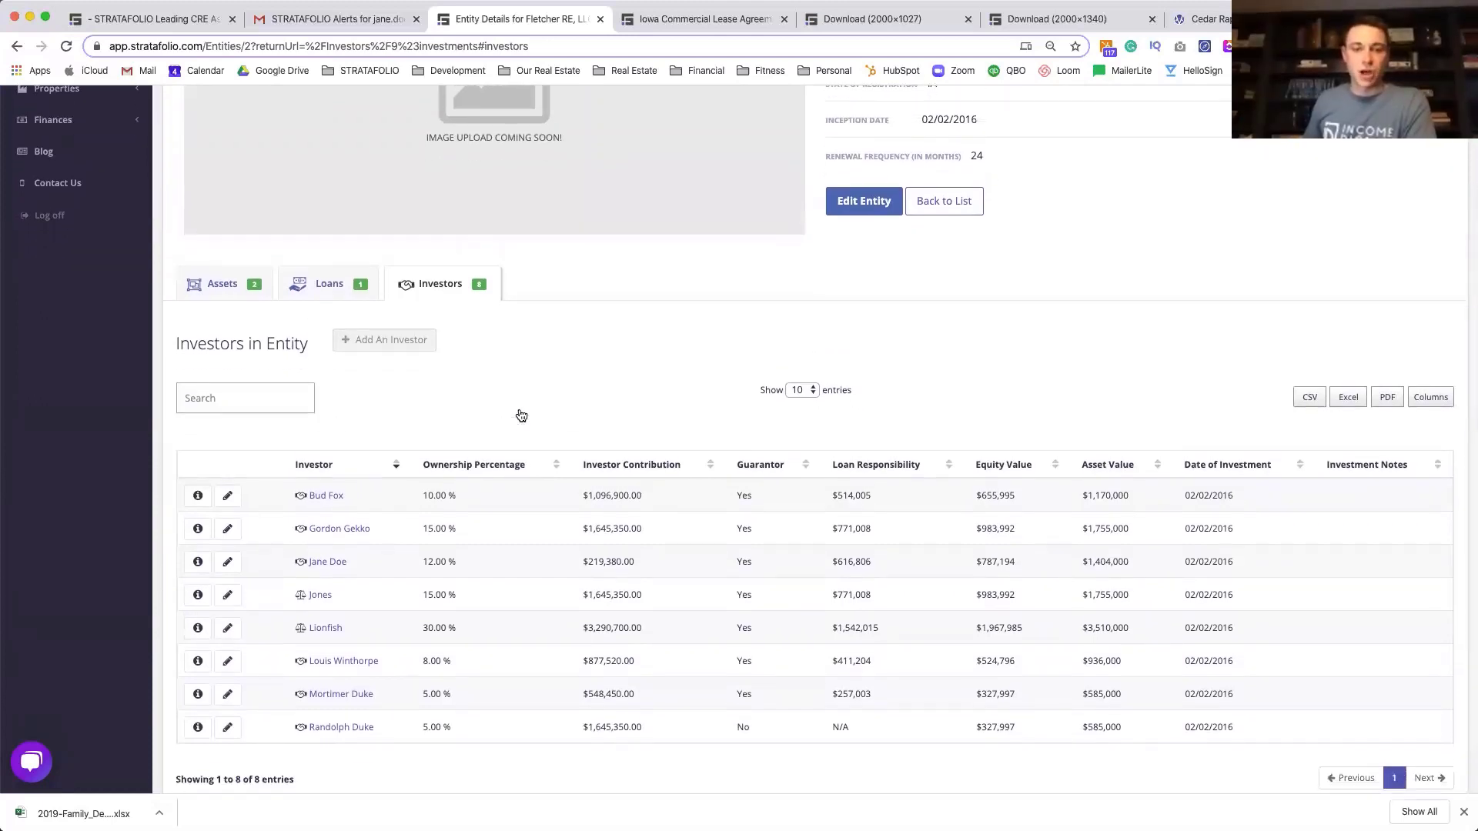
{"action": "scroll", "coordinate": [521, 415], "scroll_direction": "down", "scroll_amount": 2}
{"action": "scroll", "coordinate": [521, 415], "scroll_direction": "down", "scroll_amount": 1}
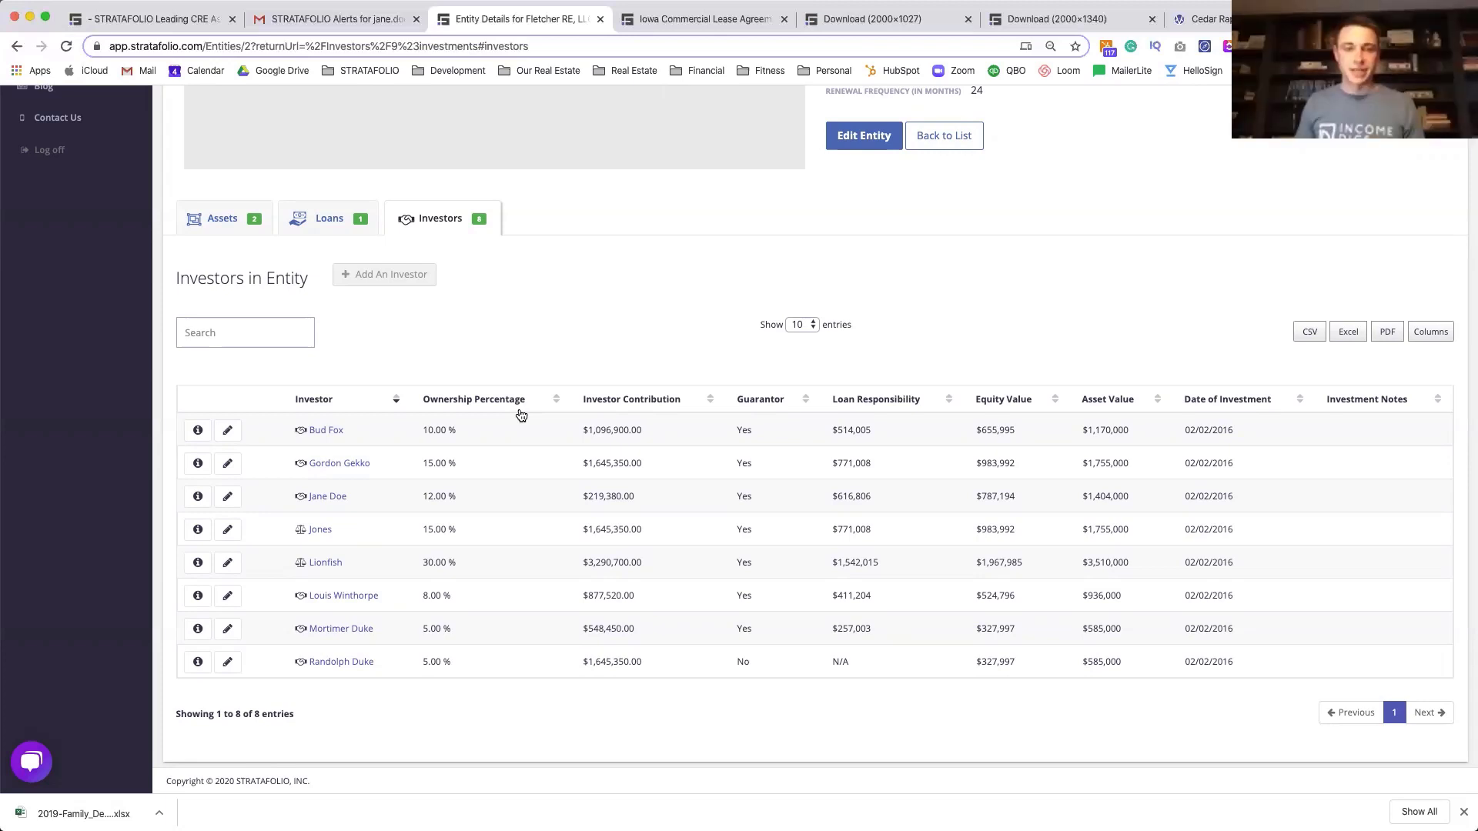
{"action": "scroll", "coordinate": [521, 415], "scroll_direction": "up", "scroll_amount": 5}
{"action": "scroll", "coordinate": [521, 415], "scroll_direction": "up", "scroll_amount": 3}
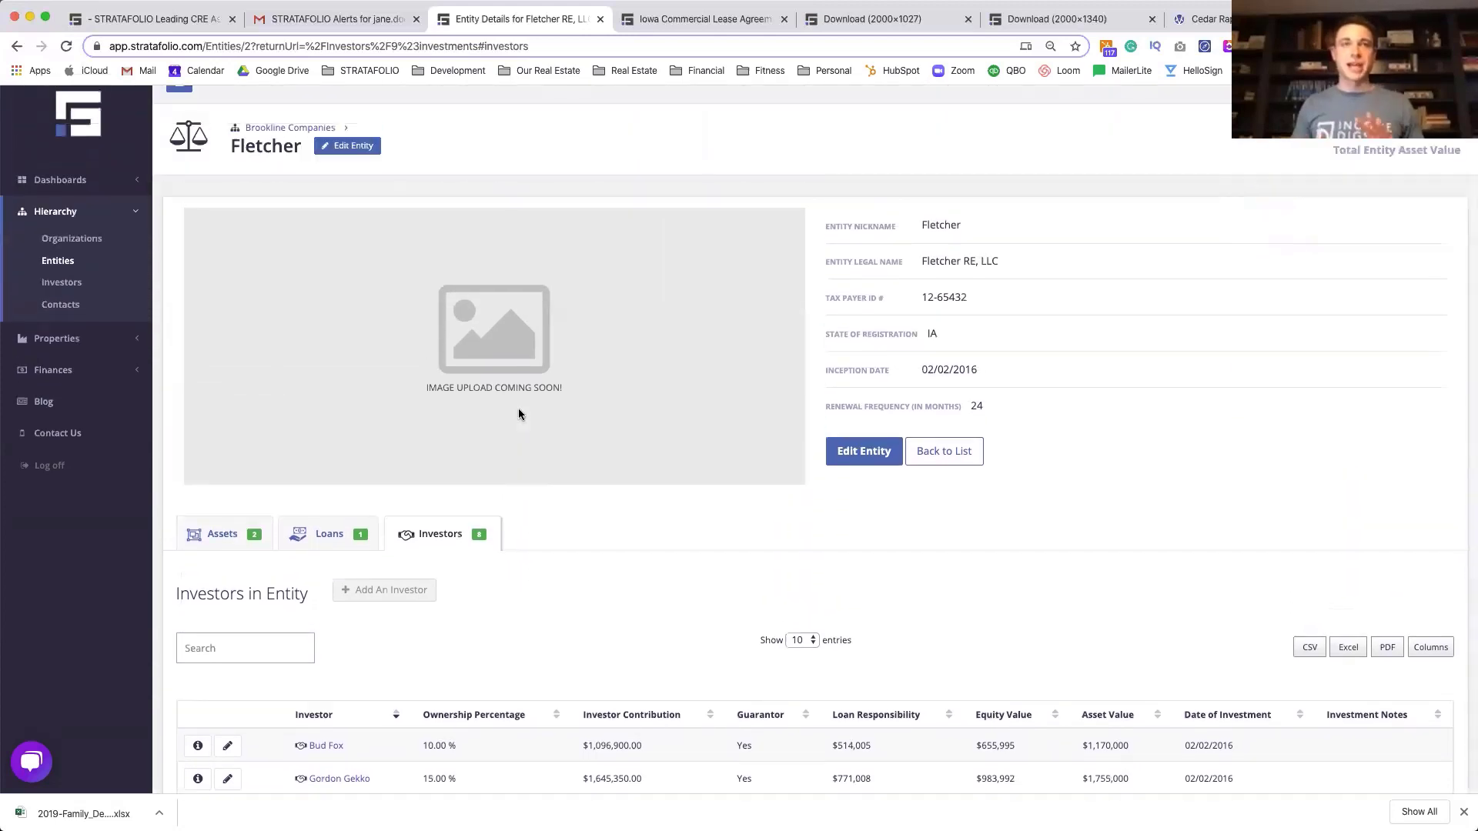
- View the Owner Dashboard, and open the list of all assets
{"action": "left_click", "coordinate": [46, 208]}
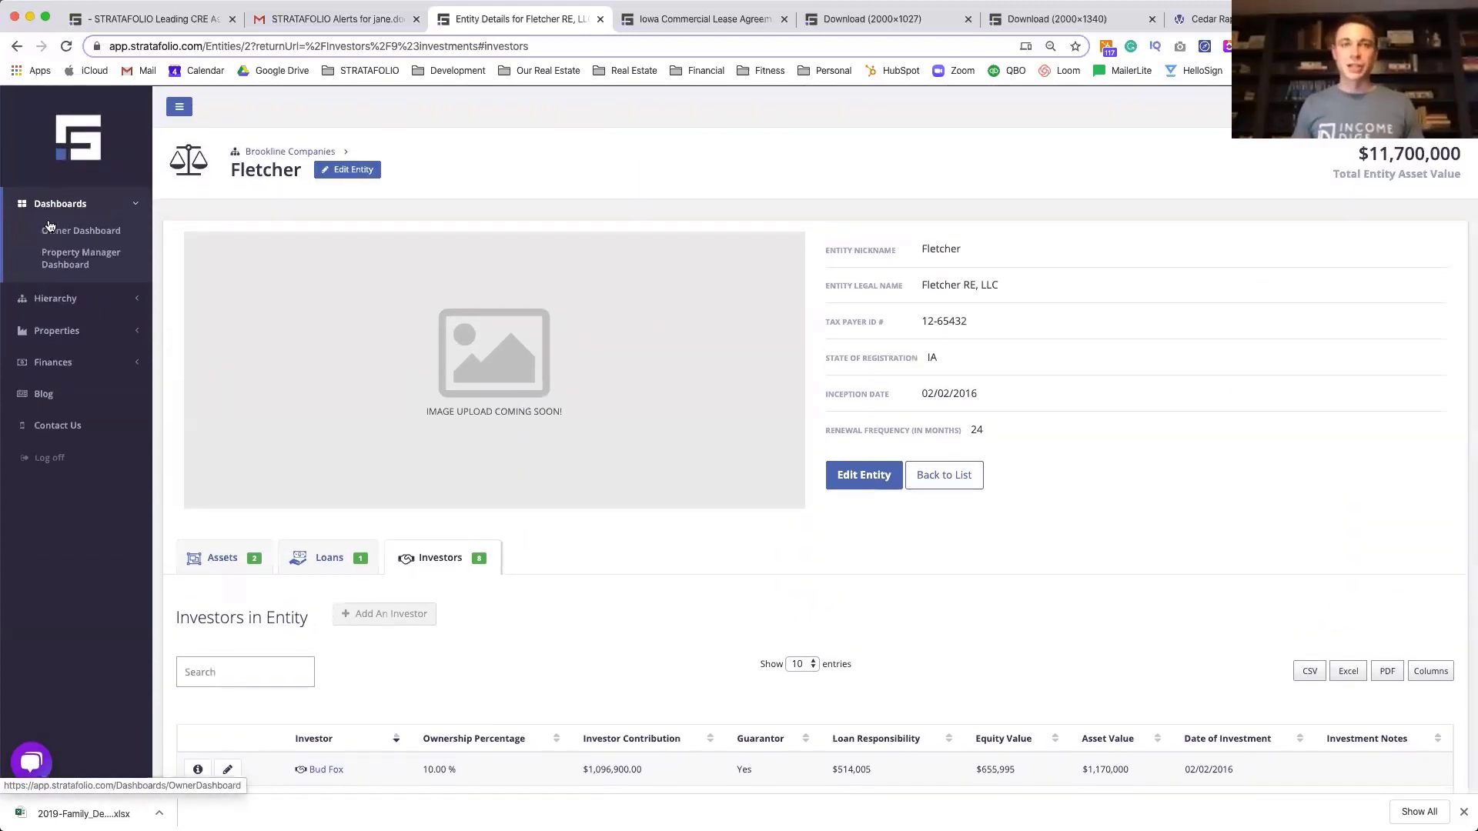
{"action": "left_click", "coordinate": [48, 230]}
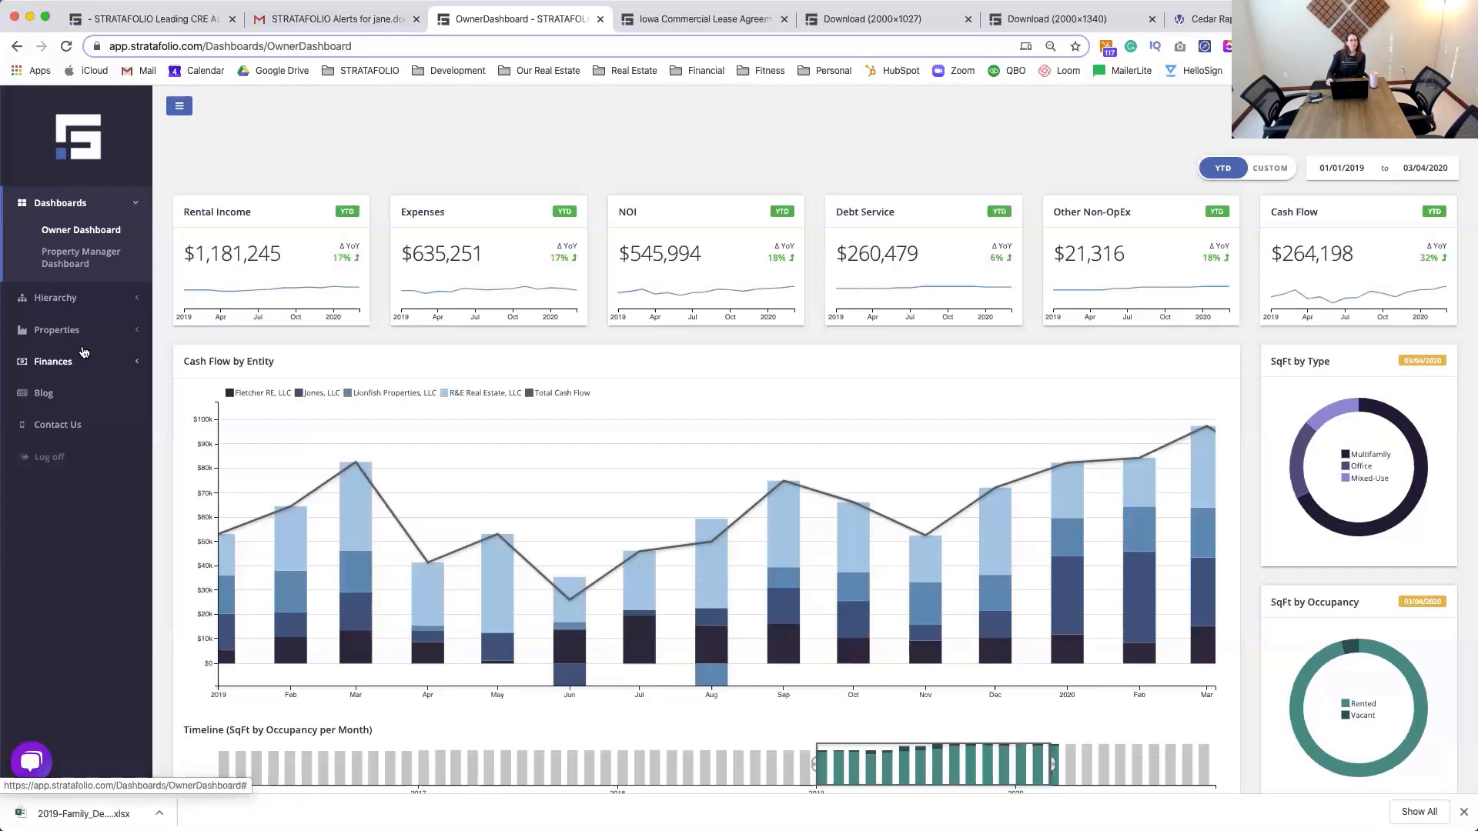
{"action": "left_click", "coordinate": [72, 300]}
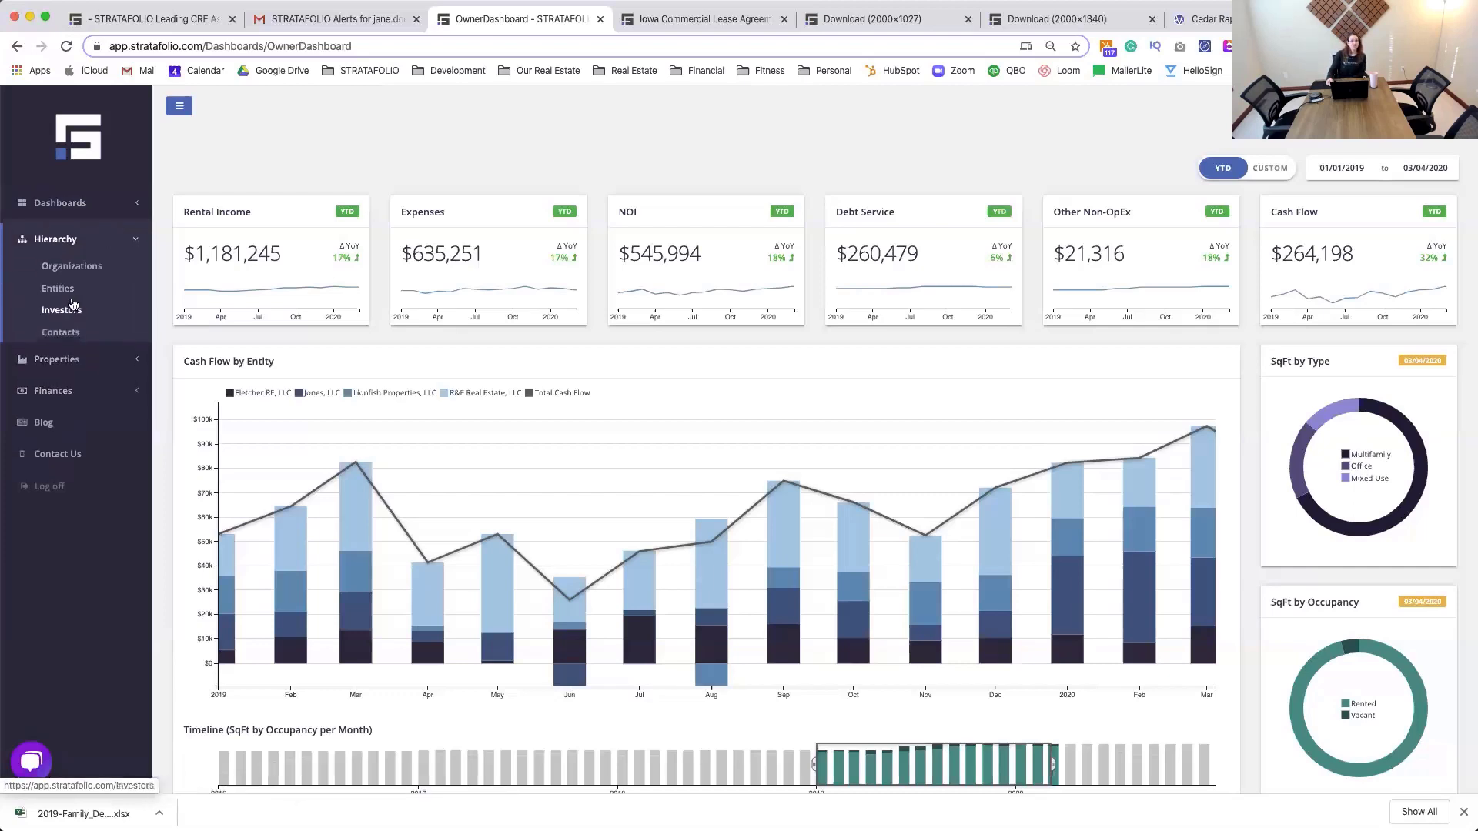
{"action": "left_click", "coordinate": [65, 359]}
{"action": "left_click", "coordinate": [48, 293]}
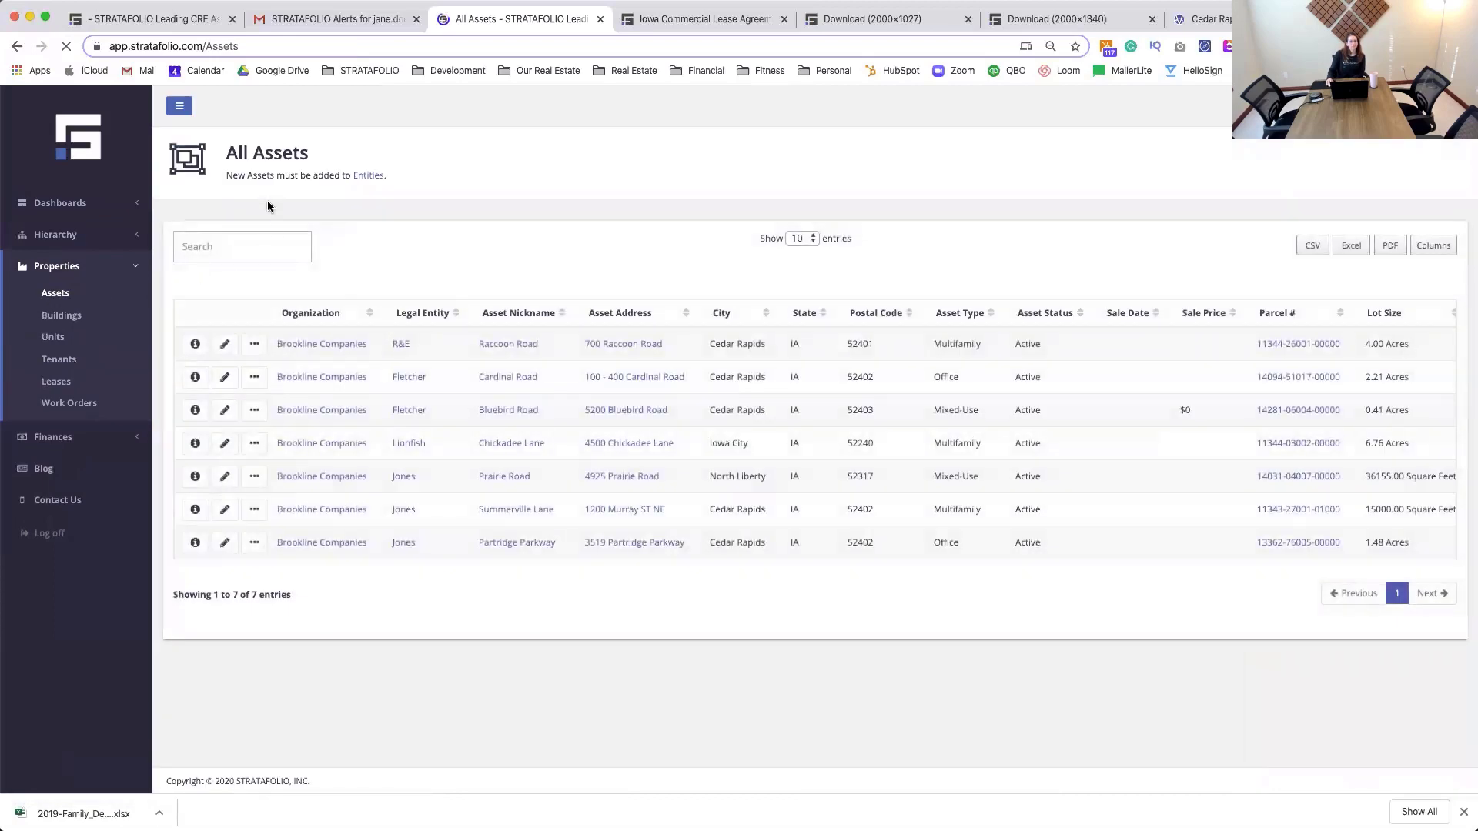
- Start adding a new asset to the R&E entity from the list of all entities, and show the asset type choices
{"action": "left_click", "coordinate": [373, 176]}
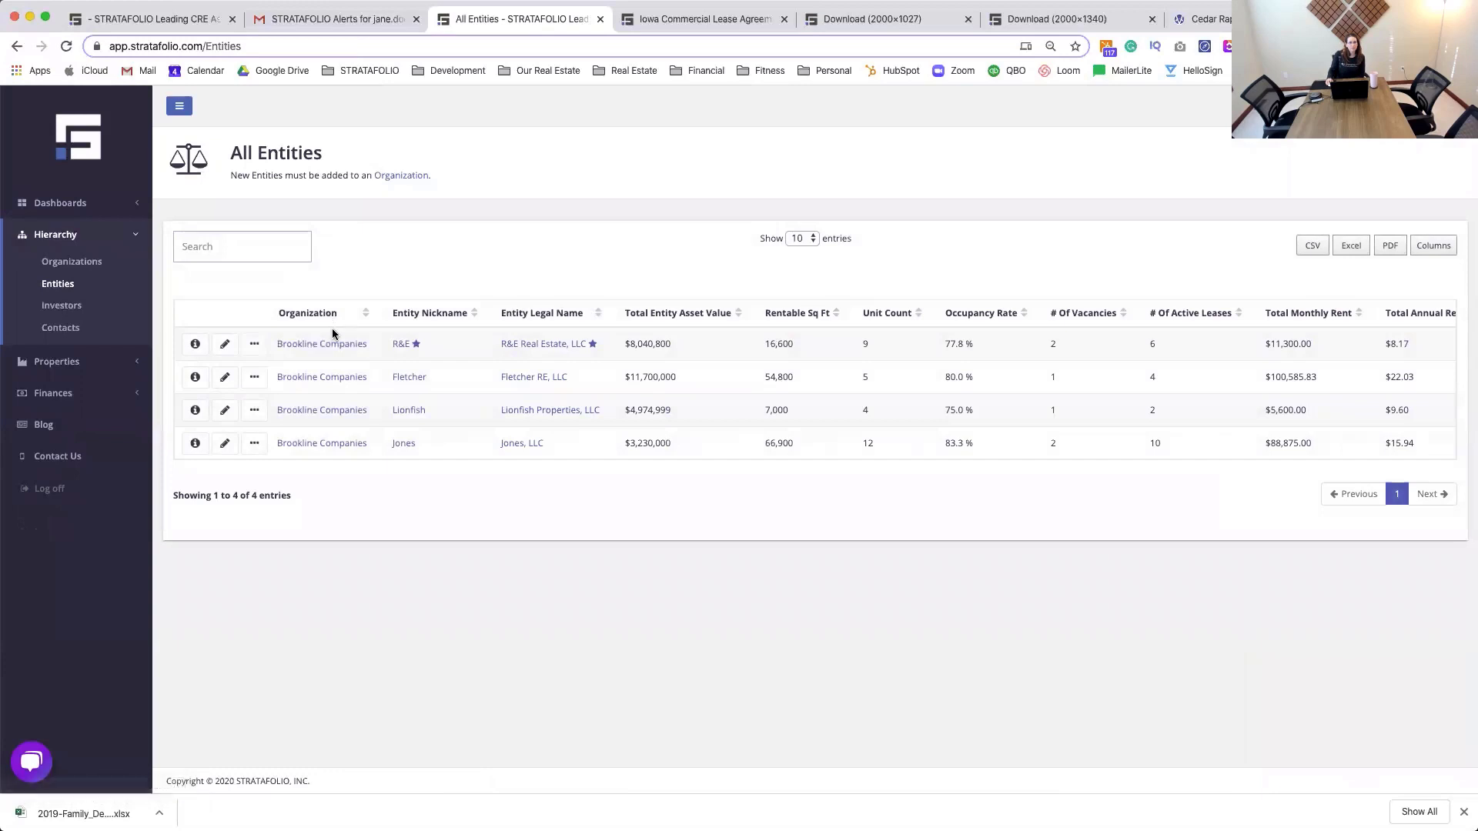
{"action": "left_click", "coordinate": [255, 345]}
{"action": "left_click", "coordinate": [308, 347]}
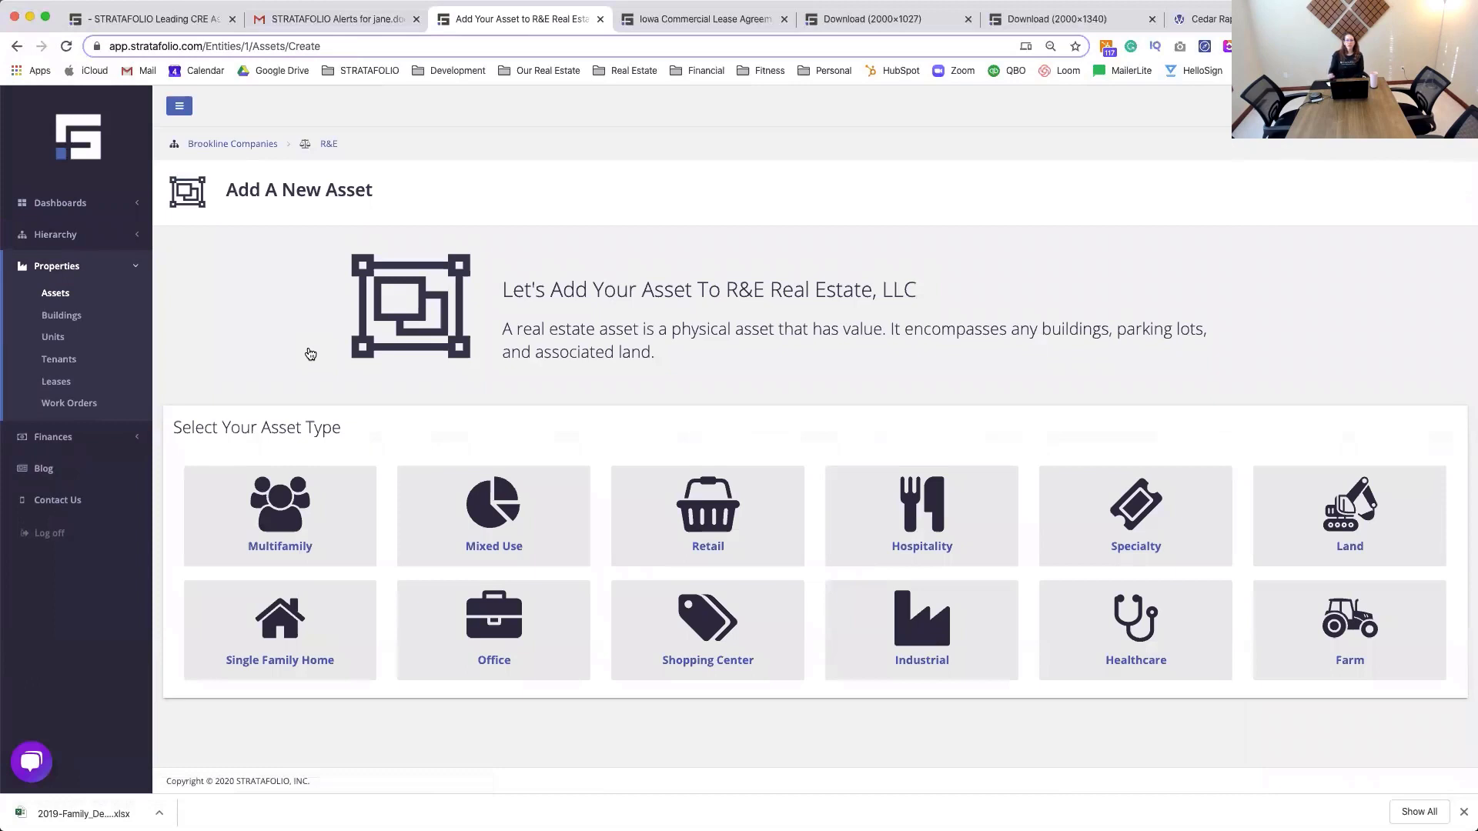
{"action": "scroll", "coordinate": [349, 702], "scroll_direction": "down", "scroll_amount": 1}
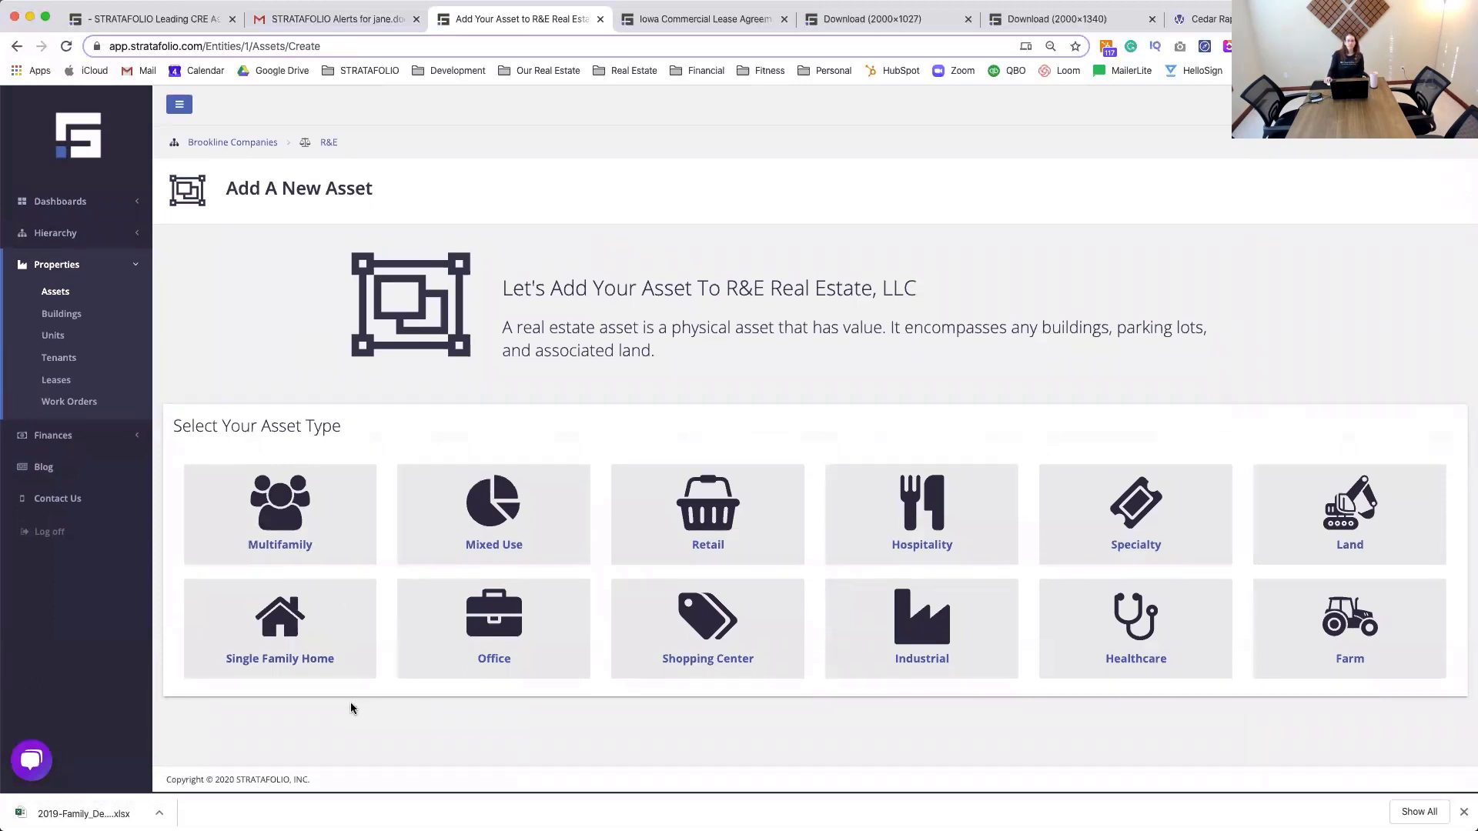